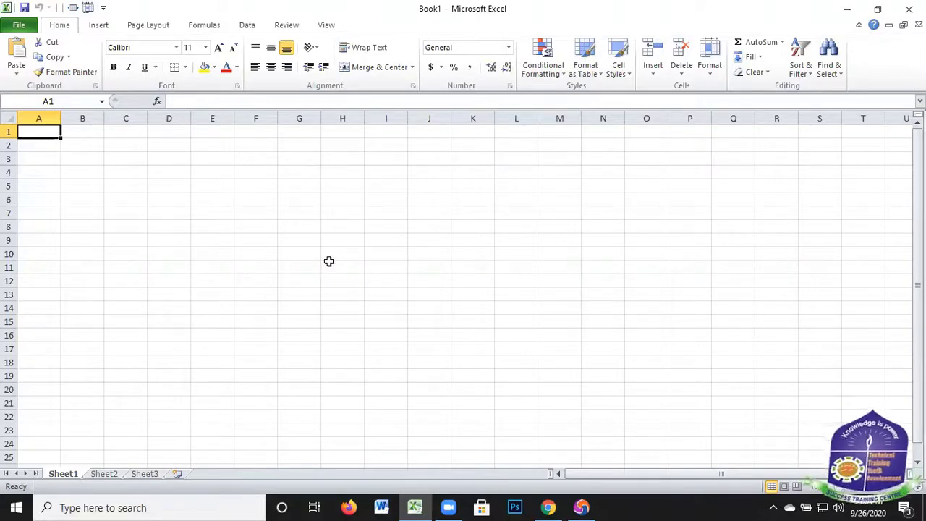
Enter the heading SALES PERSON in cell A1 and wrap its text within the cell
{"action": "type", "text": "Sa"}
{"action": "key", "text": "BackSpace"}
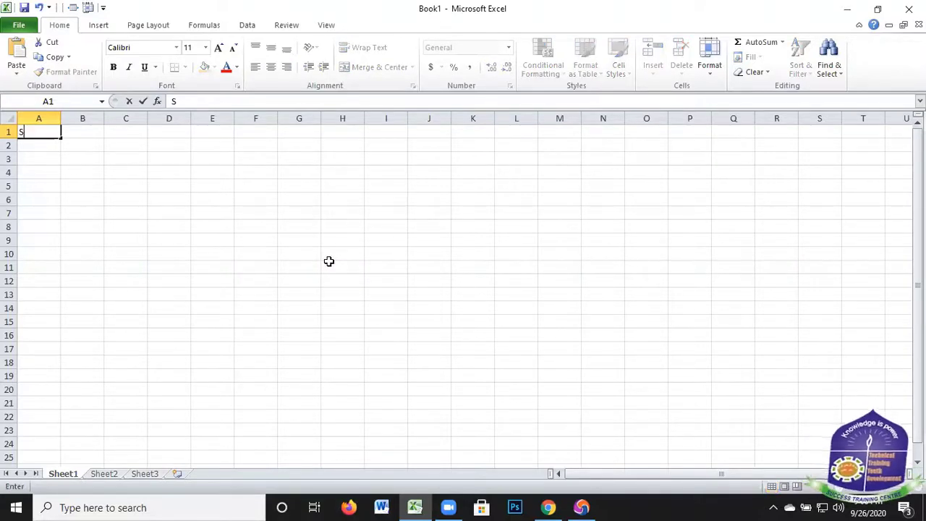
{"action": "type", "text": "ALES"}
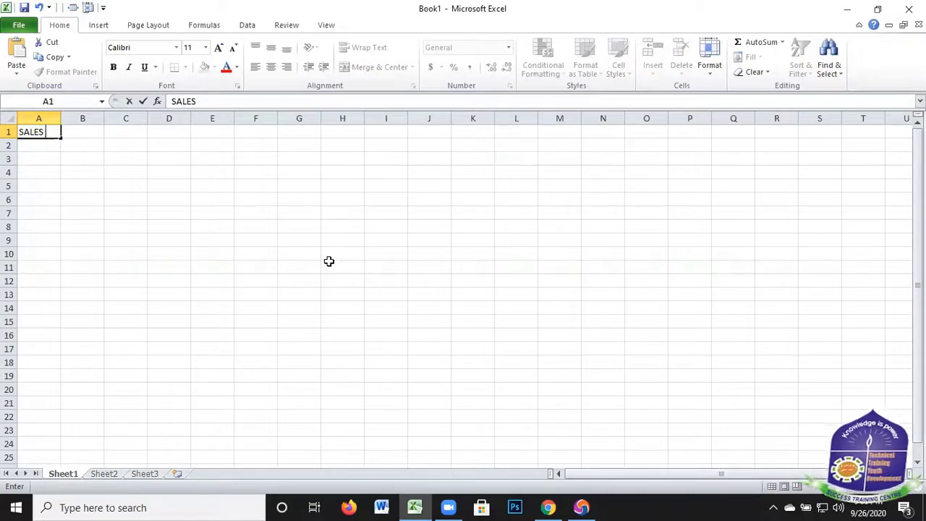
{"action": "type", "text": " PW="}
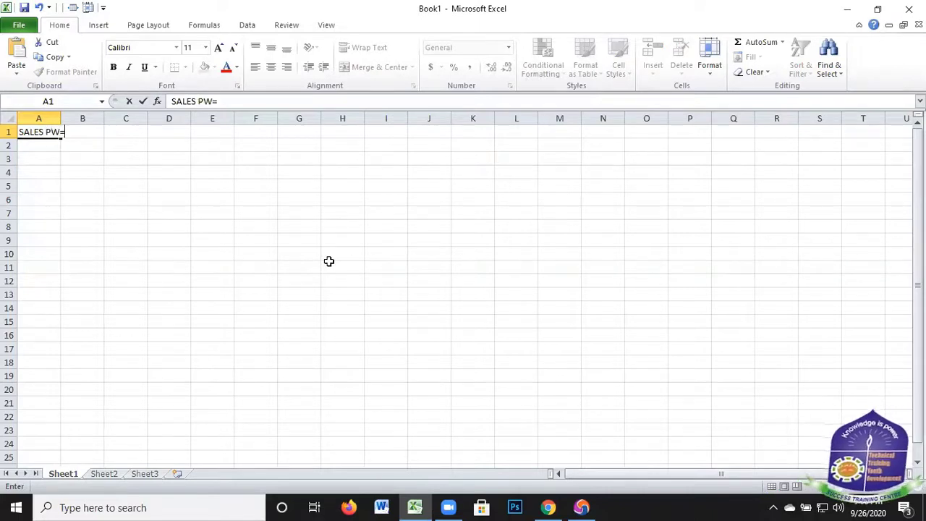
{"action": "key", "text": "BackSpace"}
{"action": "key", "text": "BackSpace"}
{"action": "type", "text": "ERSON"}
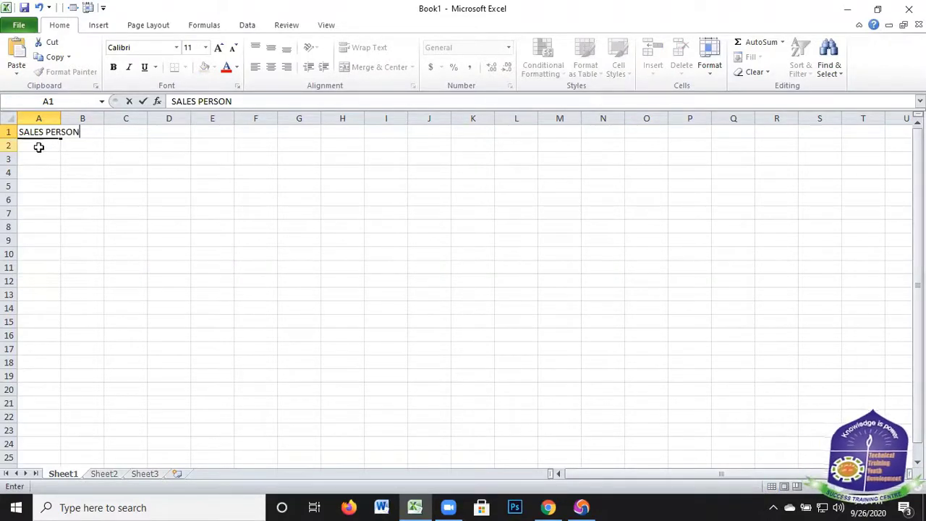
{"action": "left_click", "coordinate": [40, 145]}
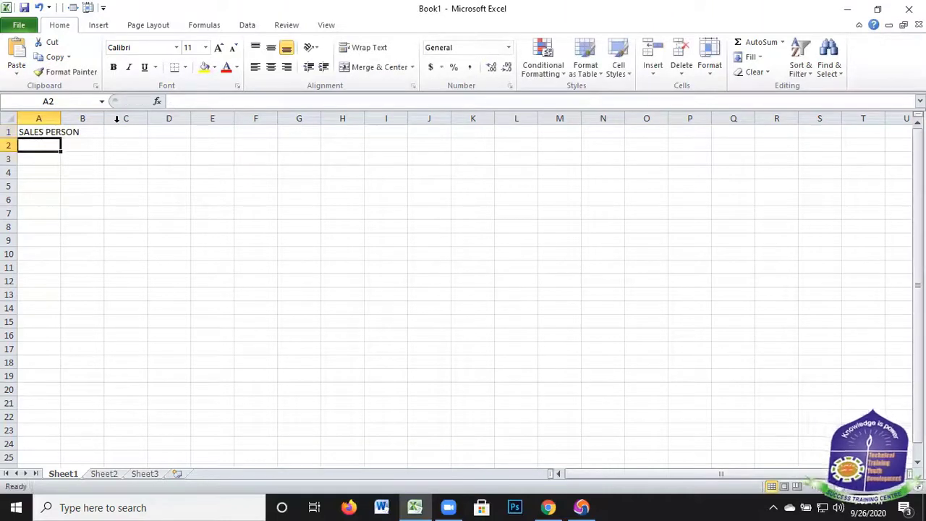
{"action": "key", "text": "Up"}
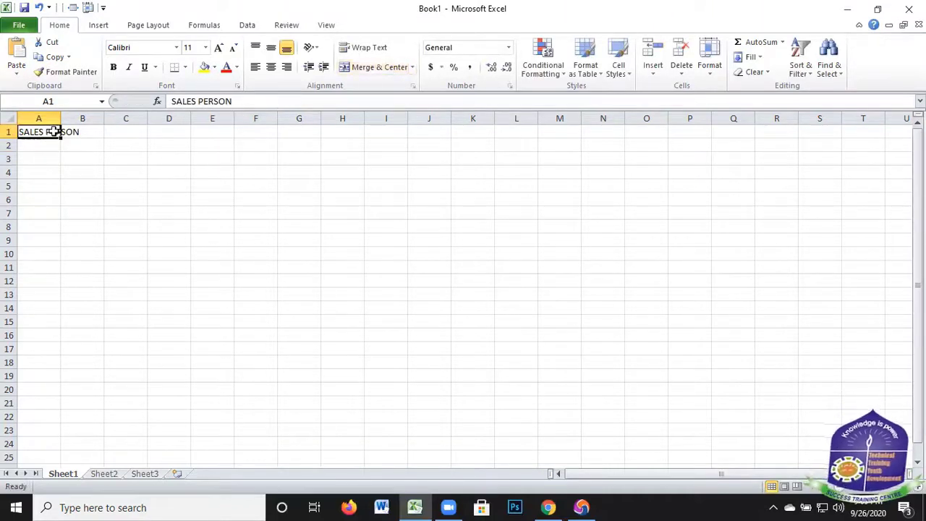
{"action": "left_click", "coordinate": [379, 48]}
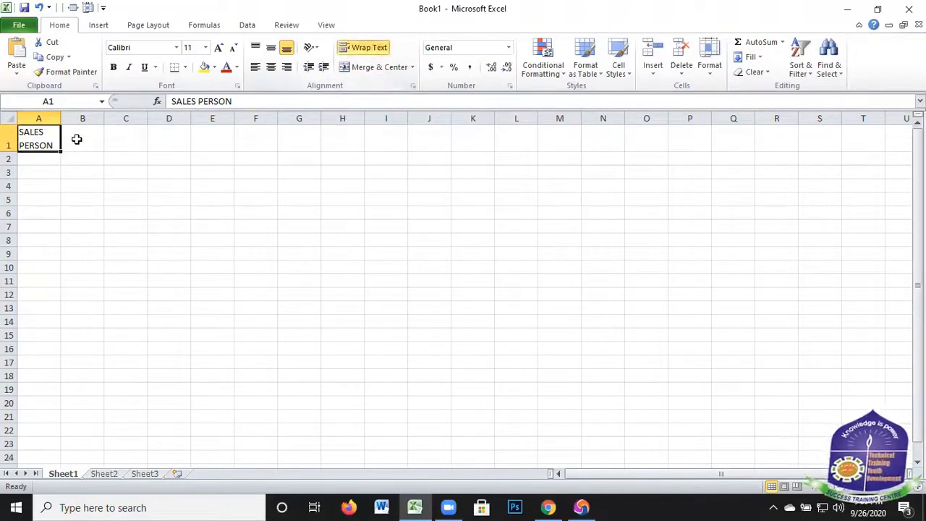
Enter the heading SALES in cell B1
{"action": "left_click", "coordinate": [77, 138]}
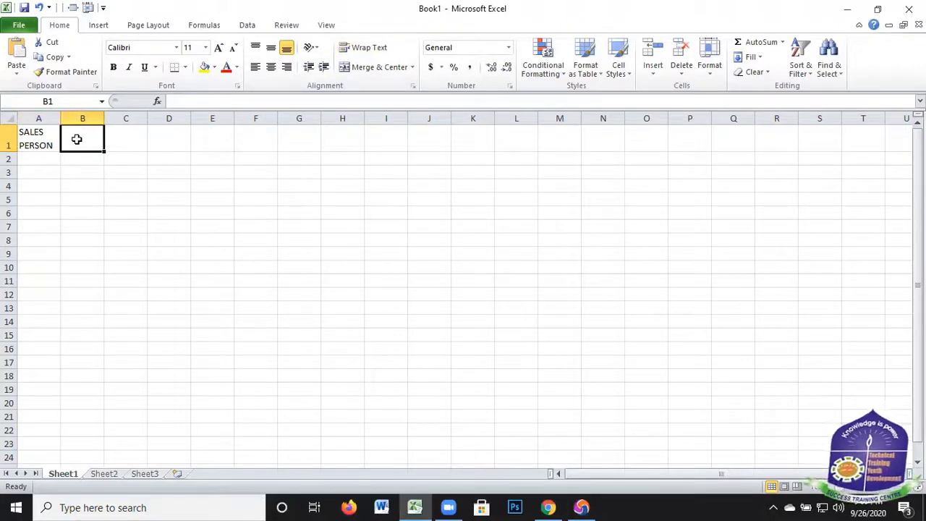
{"action": "type", "text": "SA"}
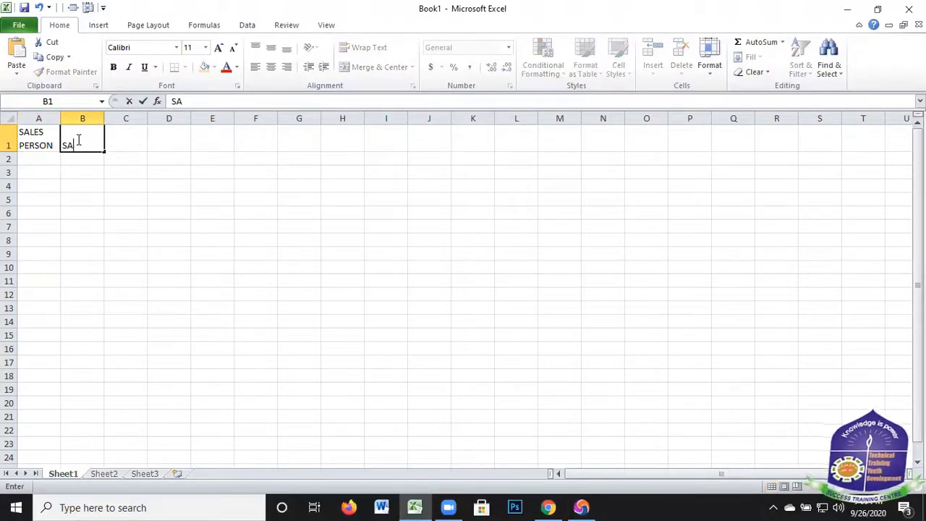
{"action": "type", "text": "LES"}
{"action": "key", "text": "Tab"}
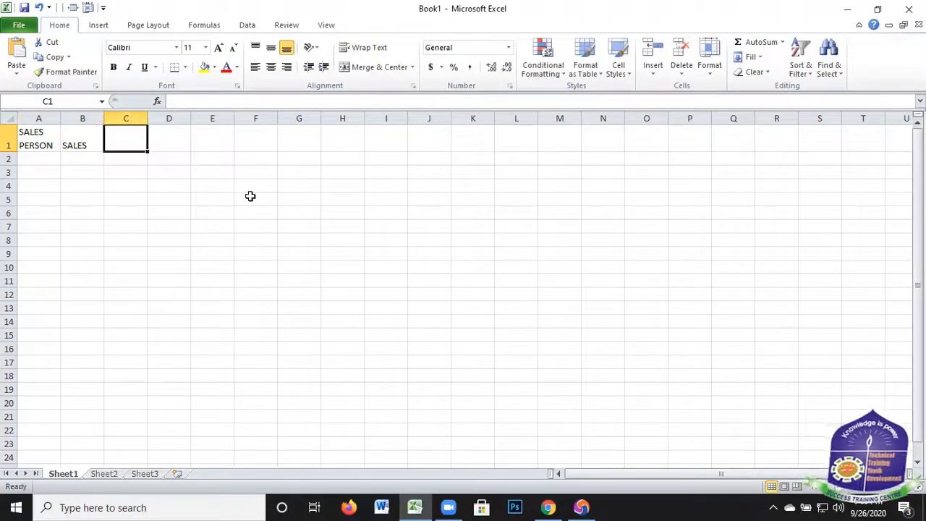
Enter the heading COMMISSION in cell C1
{"action": "type", "text": "C"}
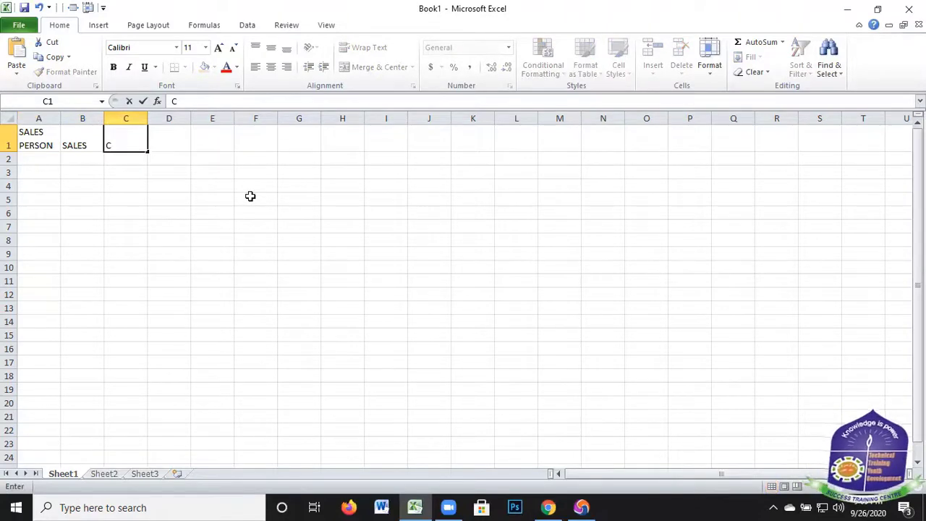
{"action": "type", "text": "OMMI"}
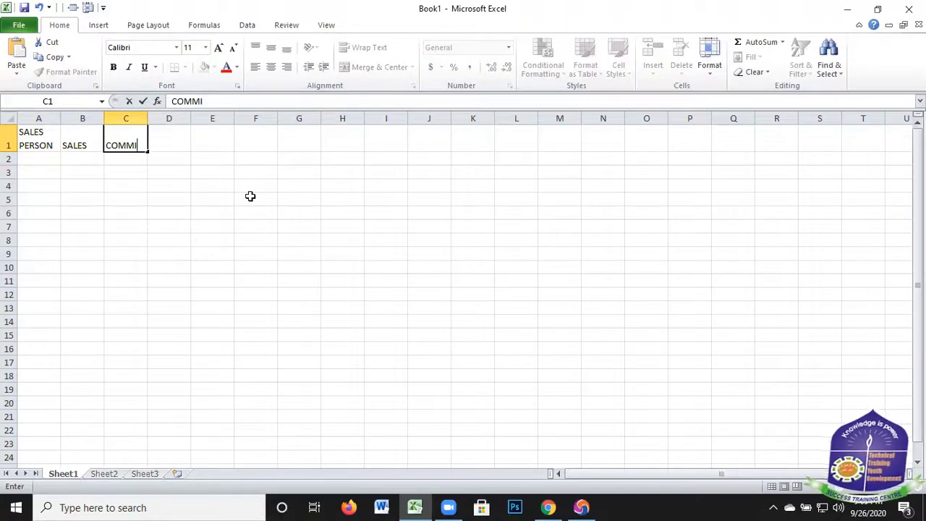
{"action": "type", "text": "SSION"}
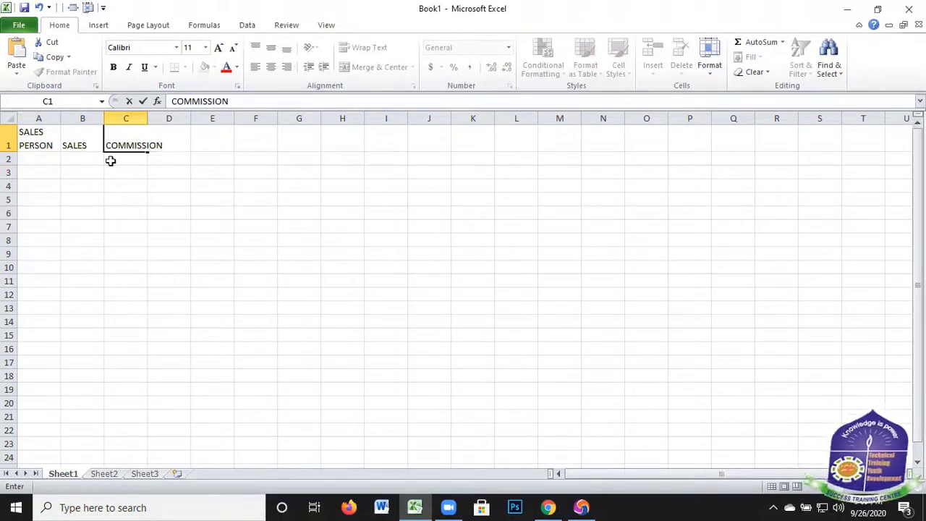
{"action": "key", "text": "Return"}
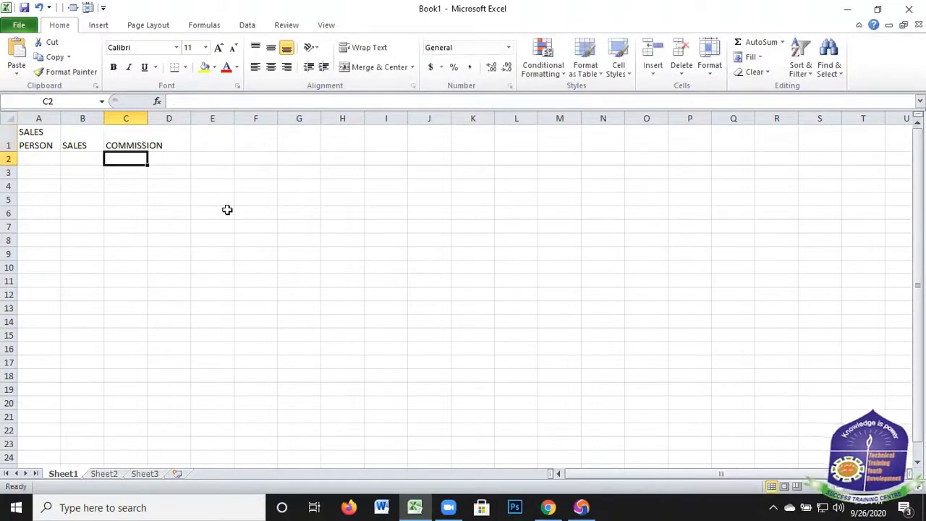
Widen column C to fit the COMMISSION heading
{"action": "key", "text": "Up"}
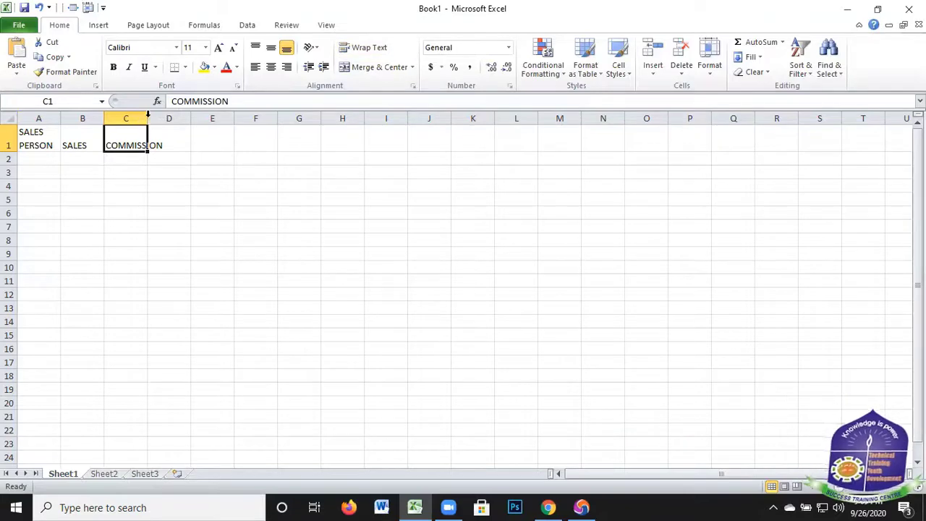
{"action": "left_click_drag", "start_coordinate": [148, 116], "coordinate": [167, 145]}
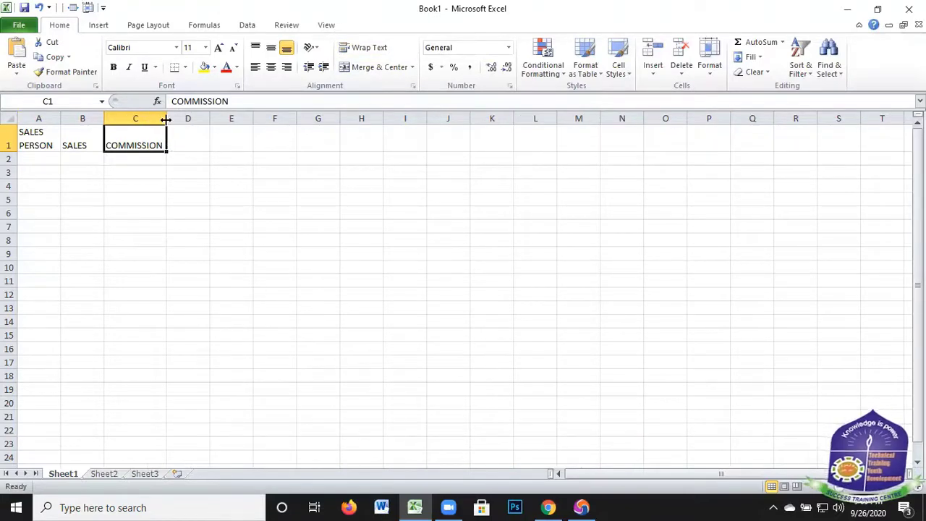
{"action": "mouse_move", "coordinate": [166, 118]}
{"action": "left_mouse_down"}
{"action": "mouse_move", "coordinate": [141, 118]}
{"action": "mouse_move", "coordinate": [168, 128]}
{"action": "mouse_move", "coordinate": [165, 118]}
{"action": "left_mouse_up"}
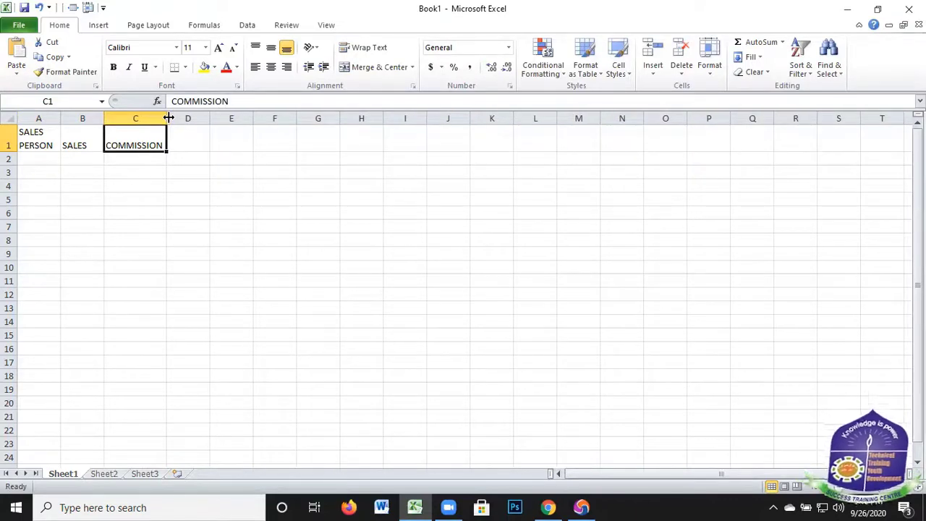
Enter the first salesperson's name in cell A2
{"action": "left_click", "coordinate": [47, 160]}
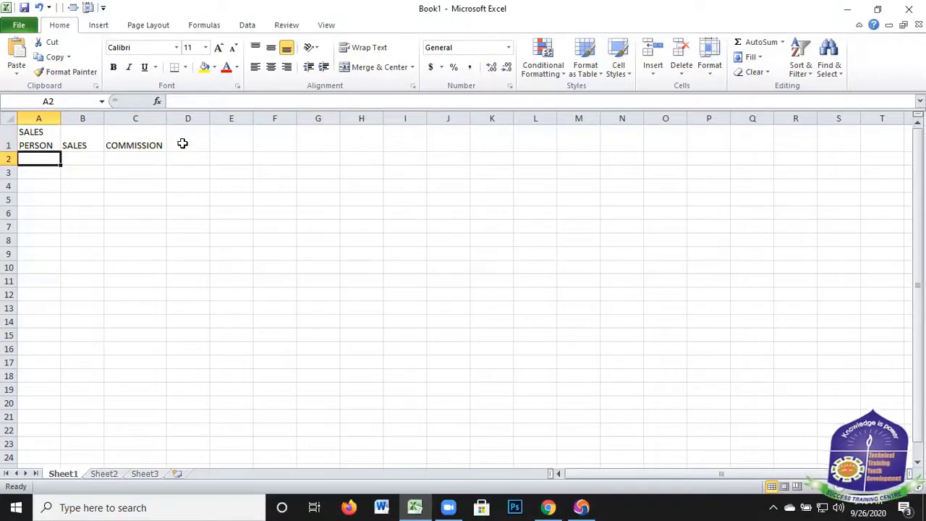
{"action": "type", "text": "K"}
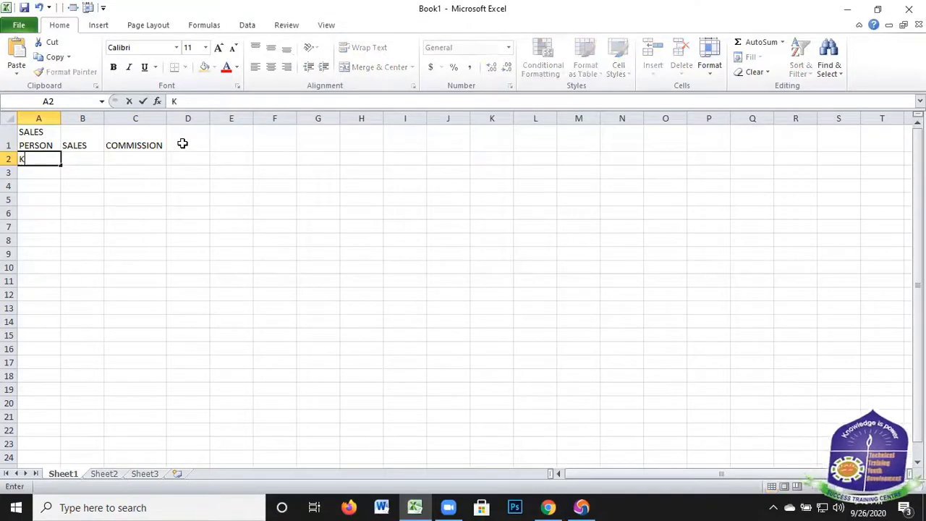
{"action": "type", "text": "ABI"}
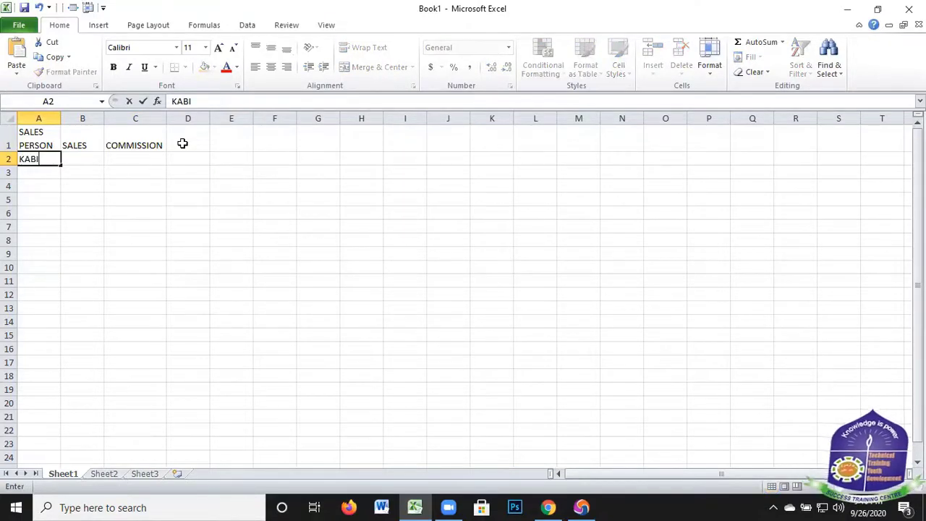
{"action": "type", "text": "R"}
{"action": "key", "text": "Return"}
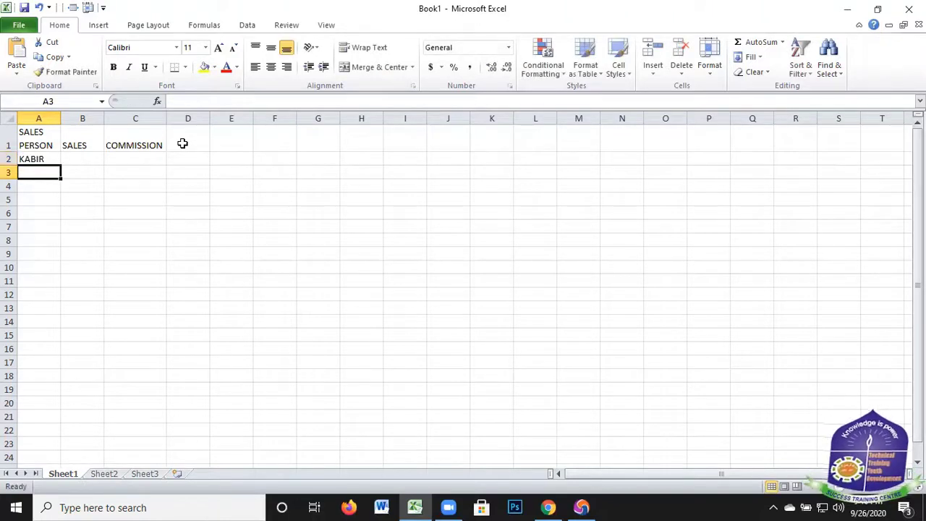
Enter the names of the second and third salespeople in cells A3 and A4
{"action": "type", "text": "A"}
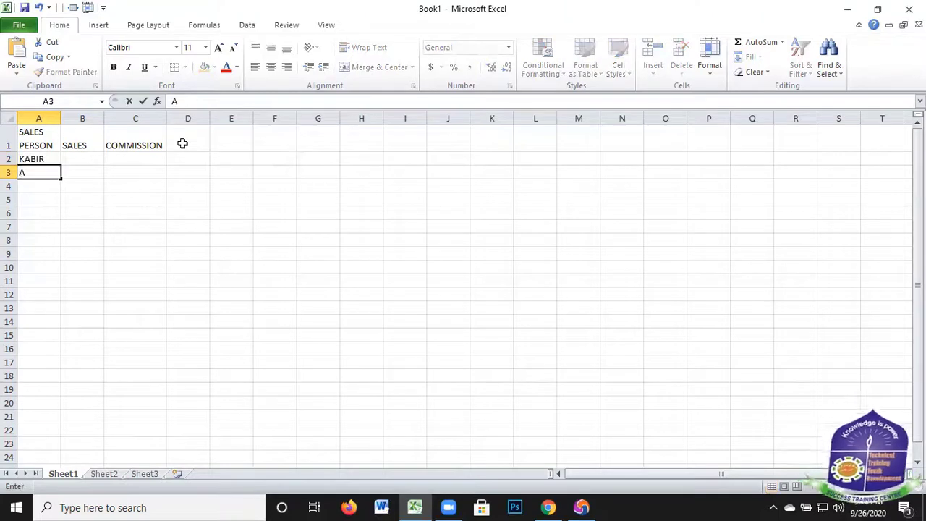
{"action": "type", "text": "BBAS"}
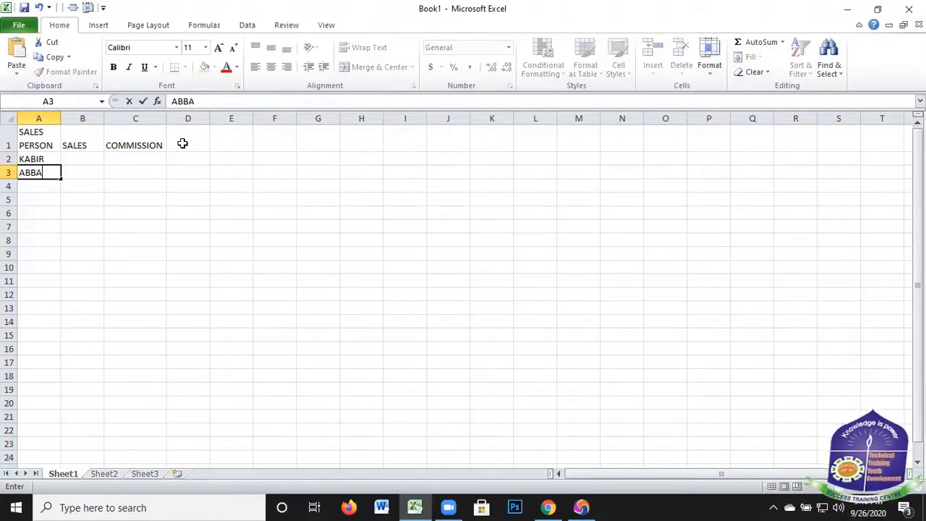
{"action": "key", "text": "Return"}
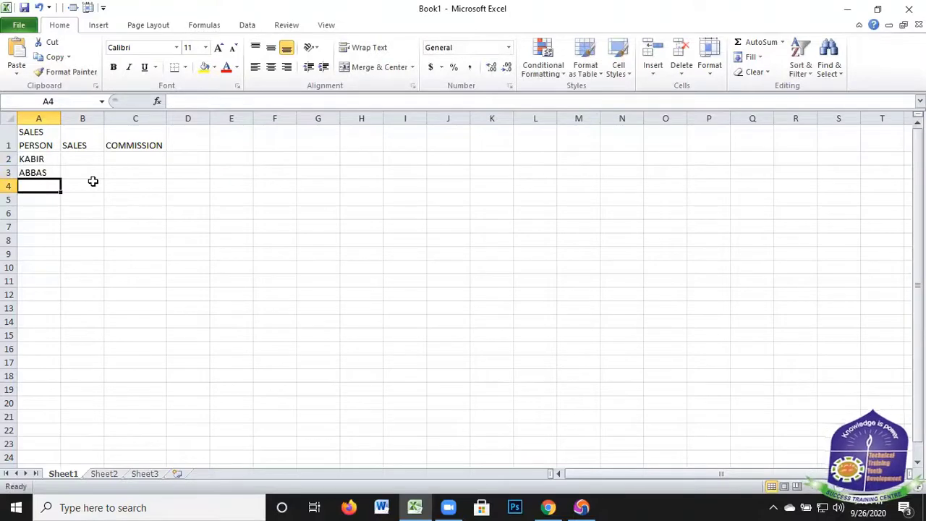
{"action": "type", "text": "RA"}
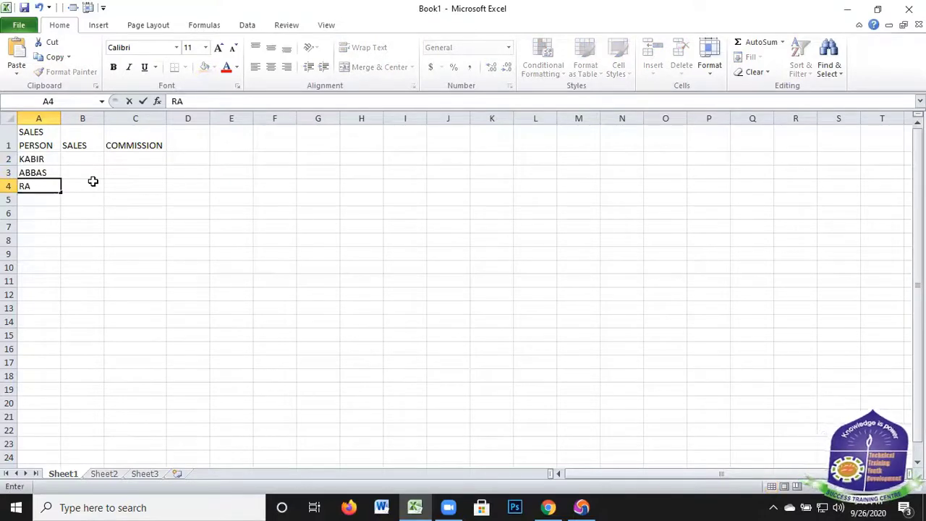
{"action": "type", "text": "HMAN"}
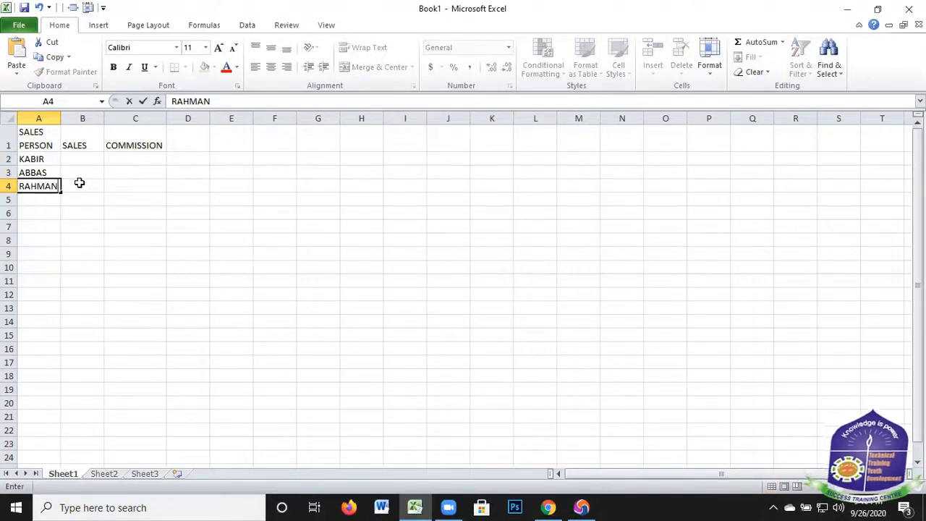
Enter 55000 in cell B2 as the first salesperson's sales
{"action": "left_click", "coordinate": [86, 157]}
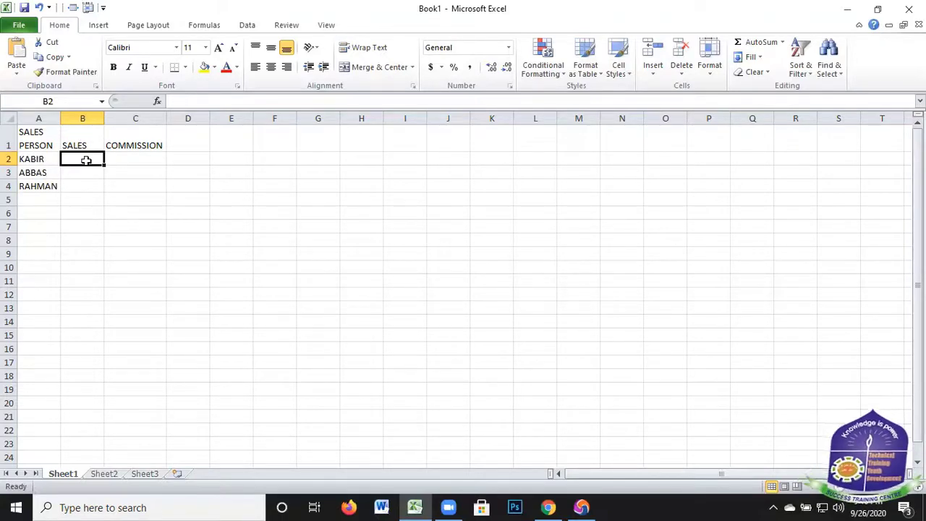
{"action": "type", "text": "550"}
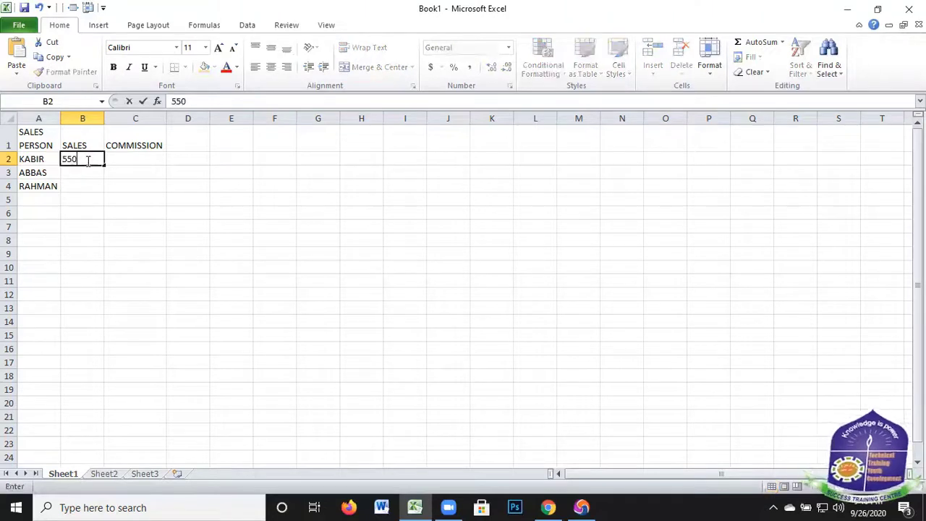
{"action": "type", "text": "000"}
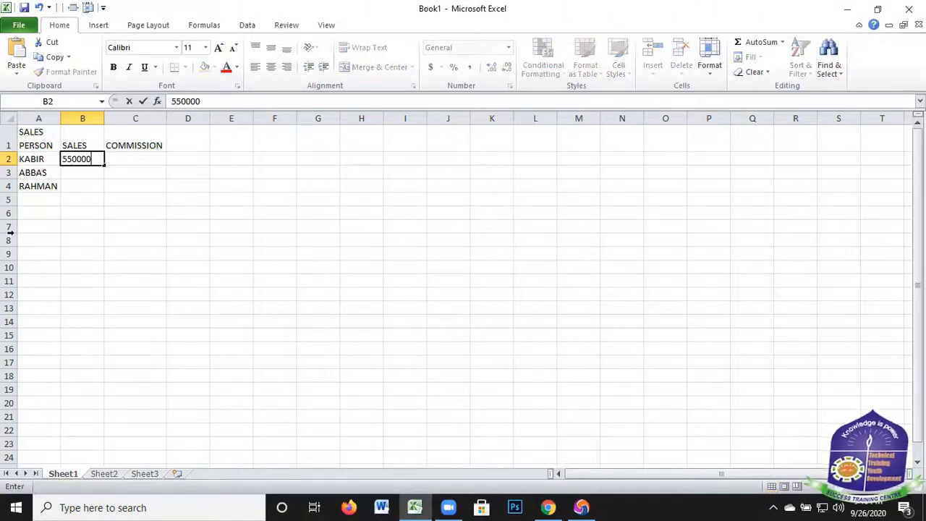
{"action": "key", "text": "BackSpace"}
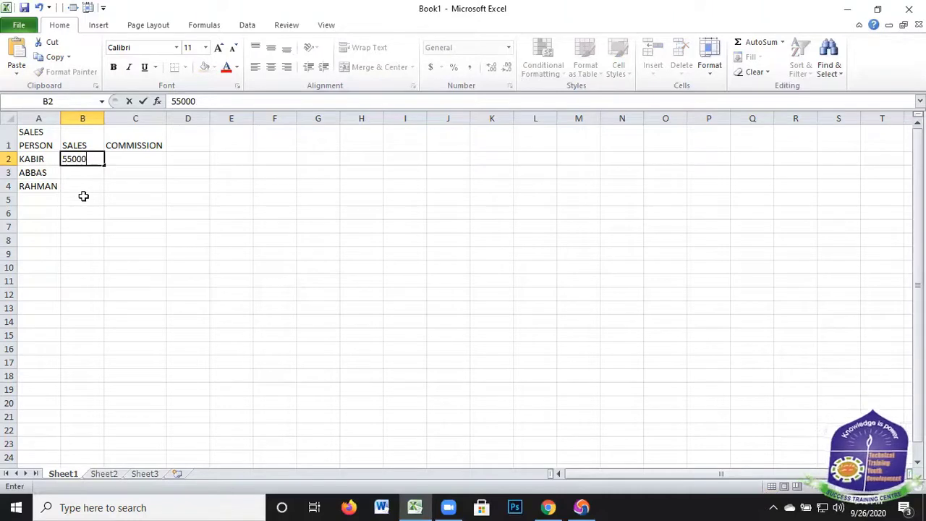
{"action": "key", "text": "Return"}
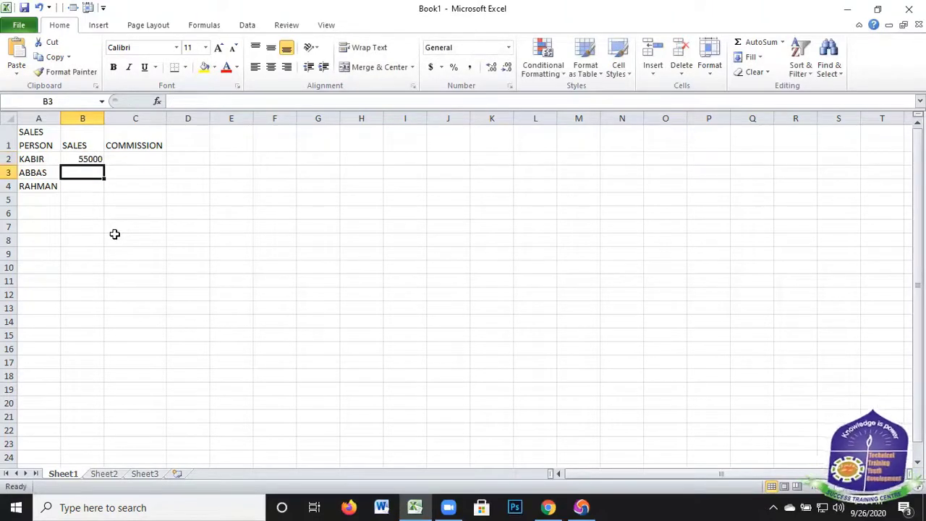
Enter the remaining sales figures, 18000 in cell B3 and 34000 in cell B4
{"action": "type", "text": "1800"}
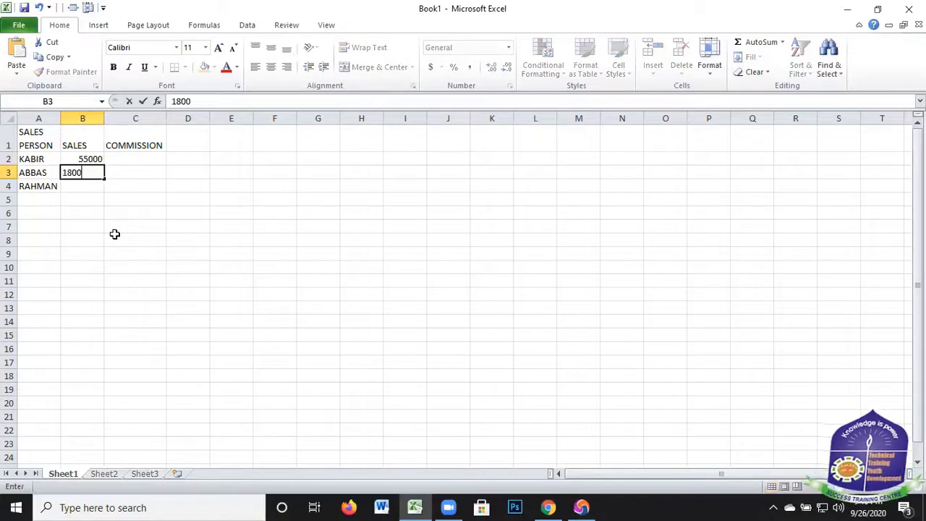
{"action": "type", "text": "0"}
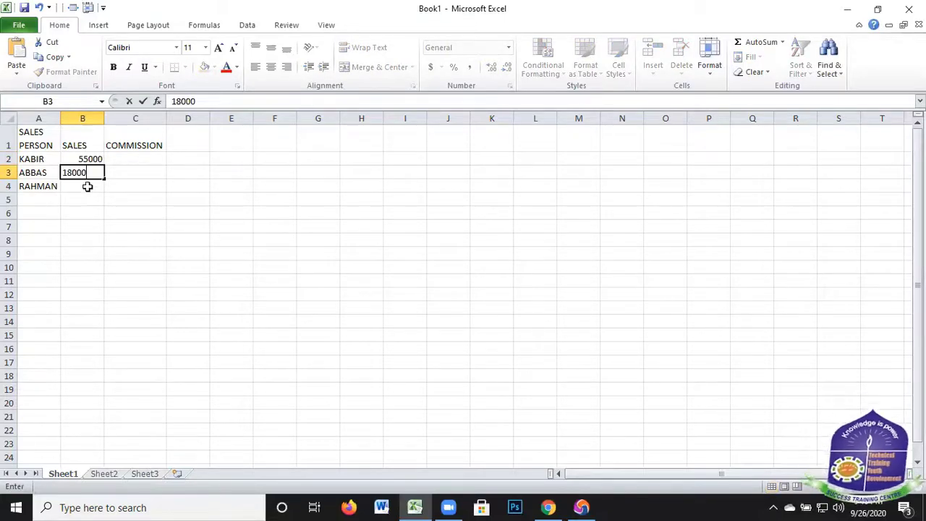
{"action": "key", "text": "Return"}
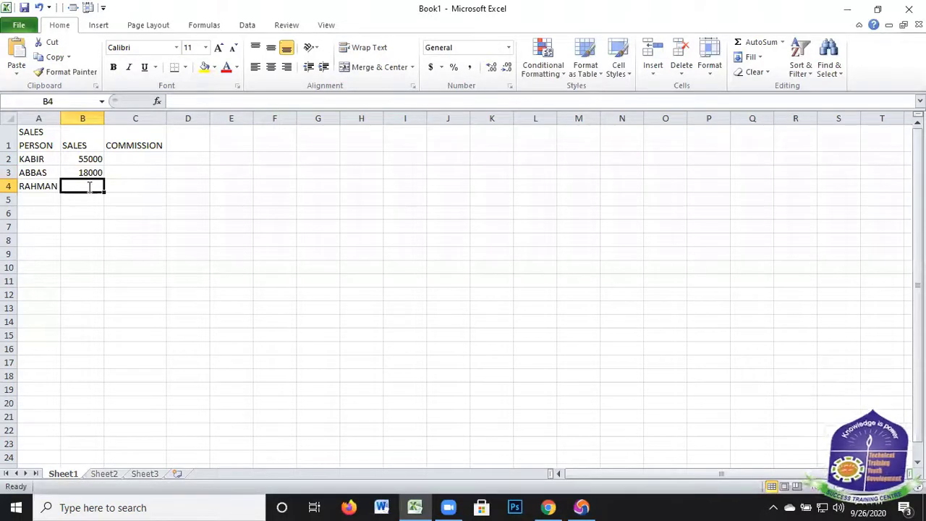
{"action": "type", "text": "340"}
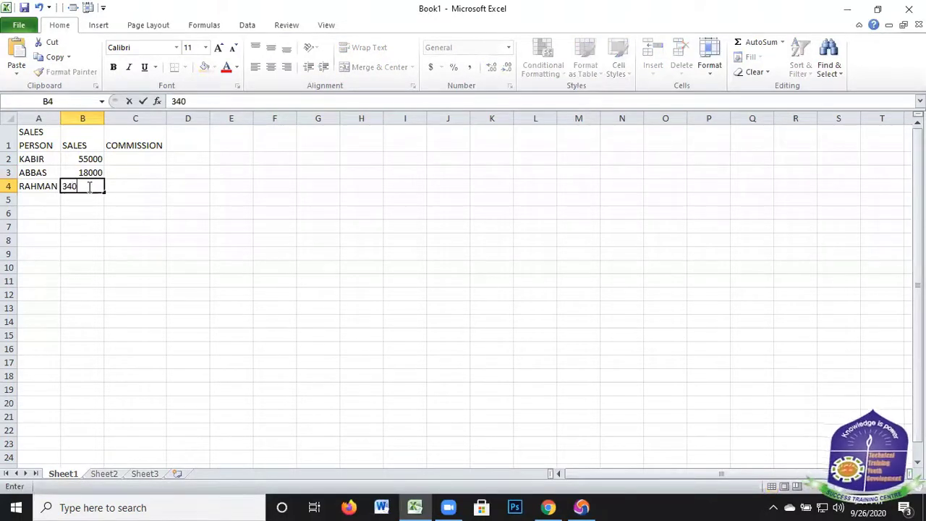
{"action": "type", "text": "00"}
{"action": "left_click", "coordinate": [129, 157]}
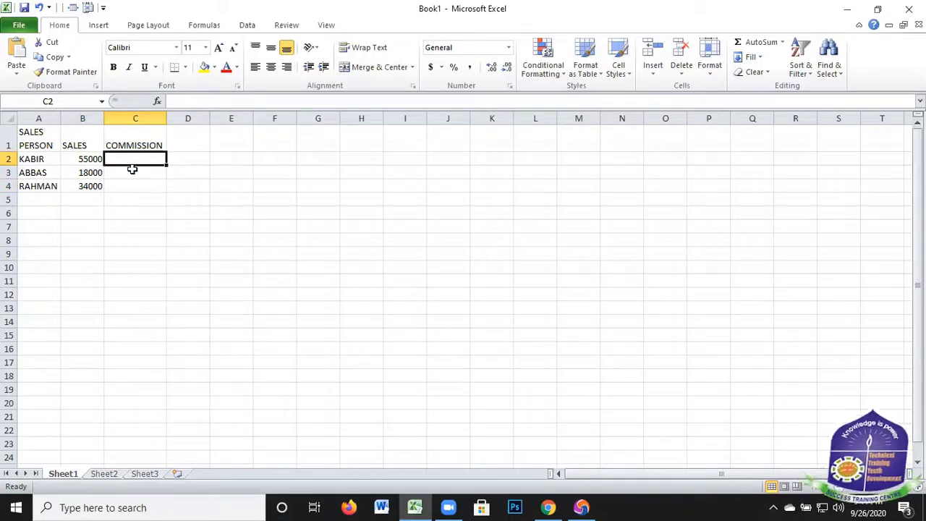
{"action": "left_click_drag", "start_coordinate": [134, 145], "coordinate": [148, 241]}
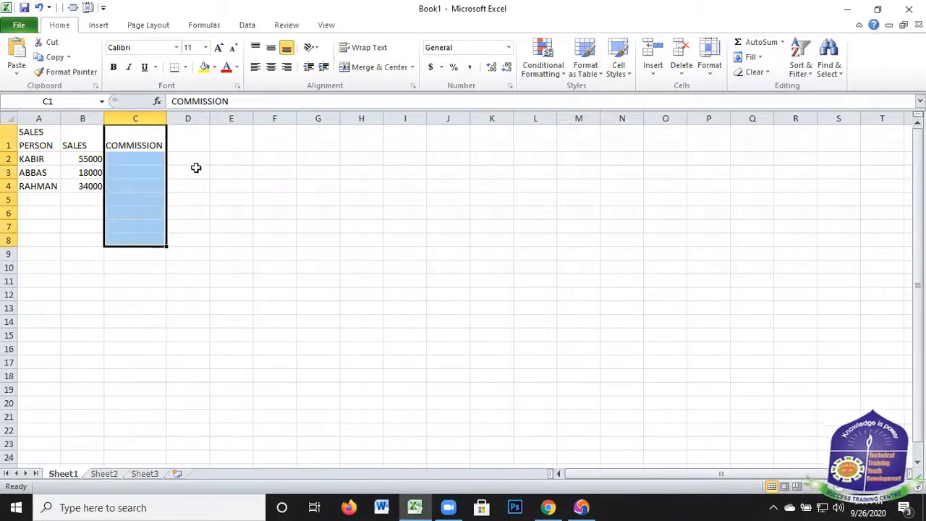
{"action": "left_click", "coordinate": [56, 144]}
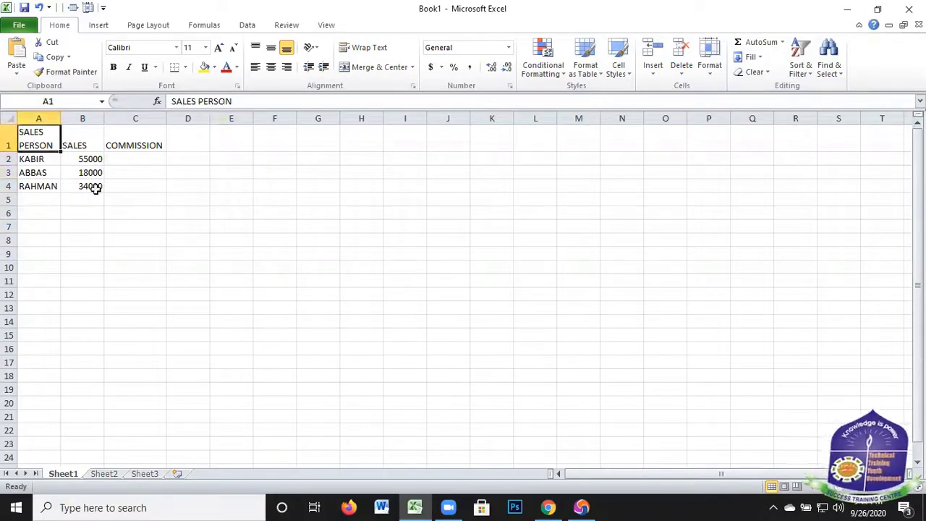
{"action": "left_click", "coordinate": [95, 199], "text": "shift"}
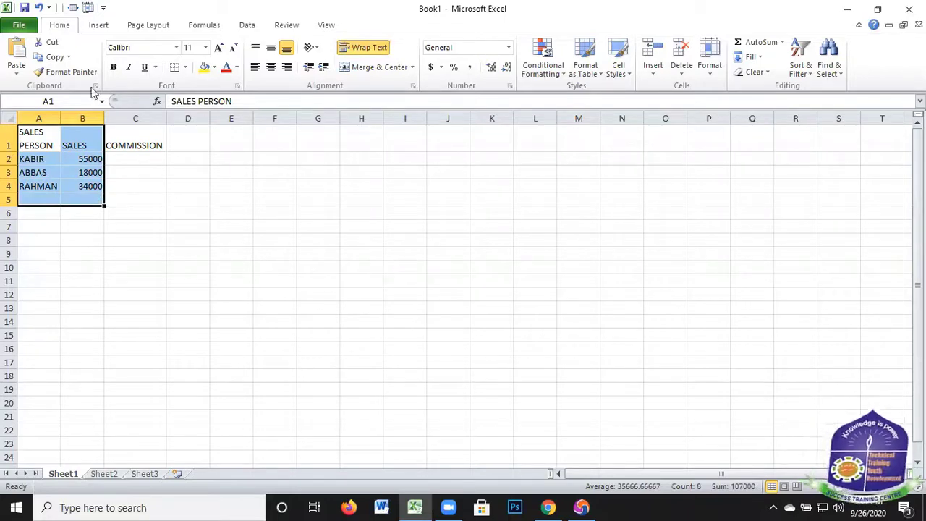
{"action": "left_click", "coordinate": [66, 71]}
Start an IF formula in cell C2 with the logical test B2<=10000
{"action": "left_click", "coordinate": [130, 158]}
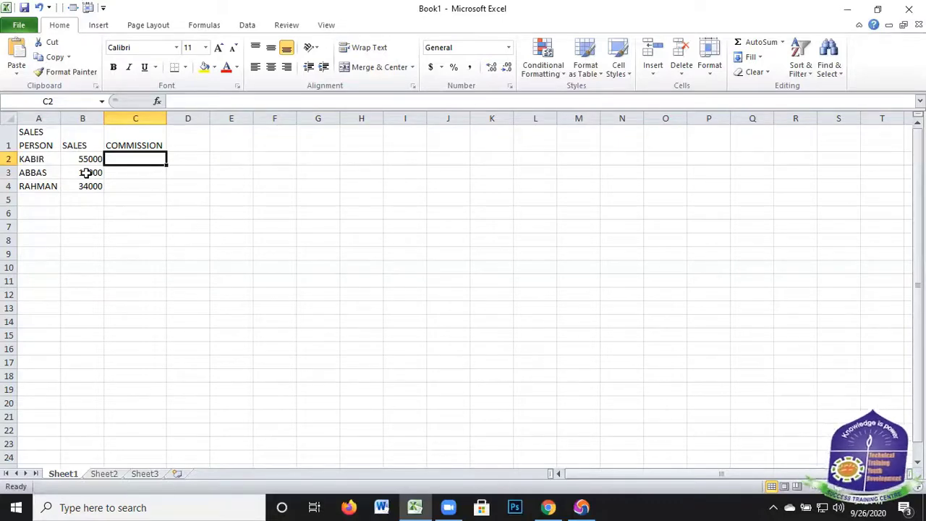
{"action": "type", "text": "="}
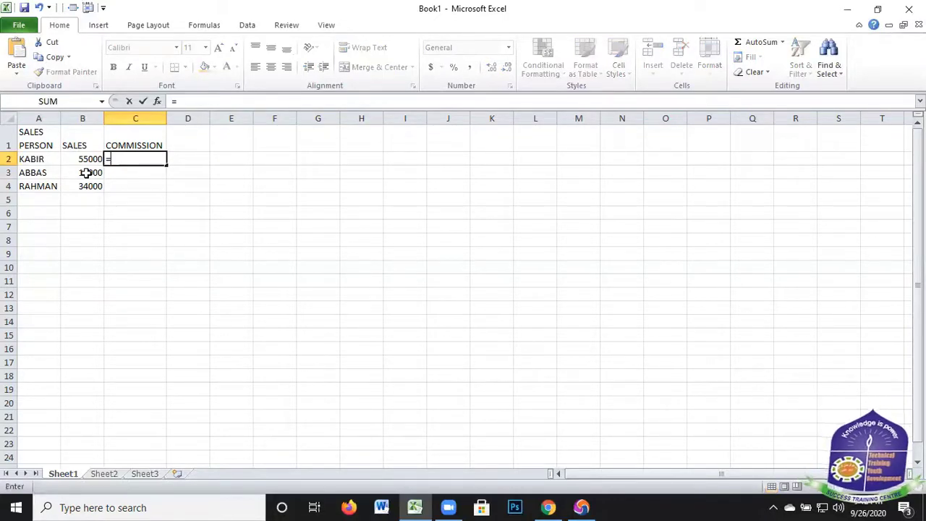
{"action": "type", "text": "IF"}
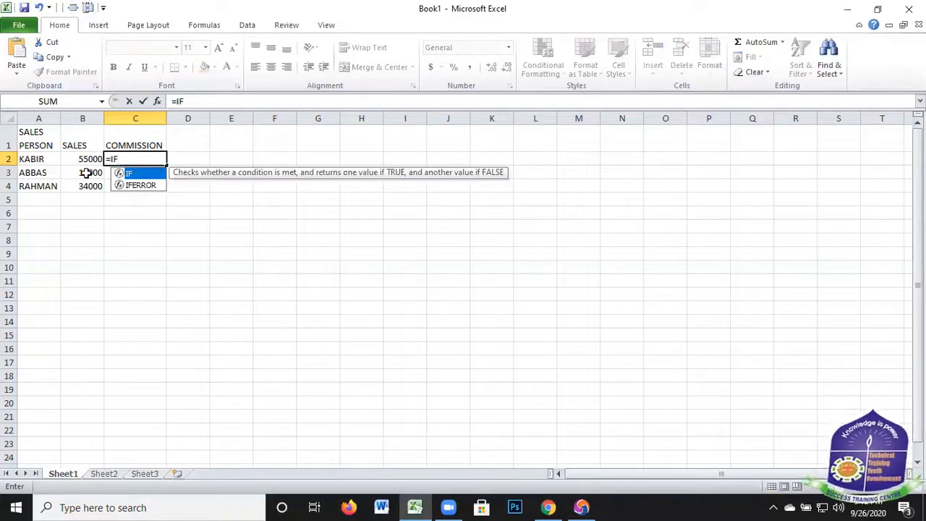
{"action": "type", "text": "("}
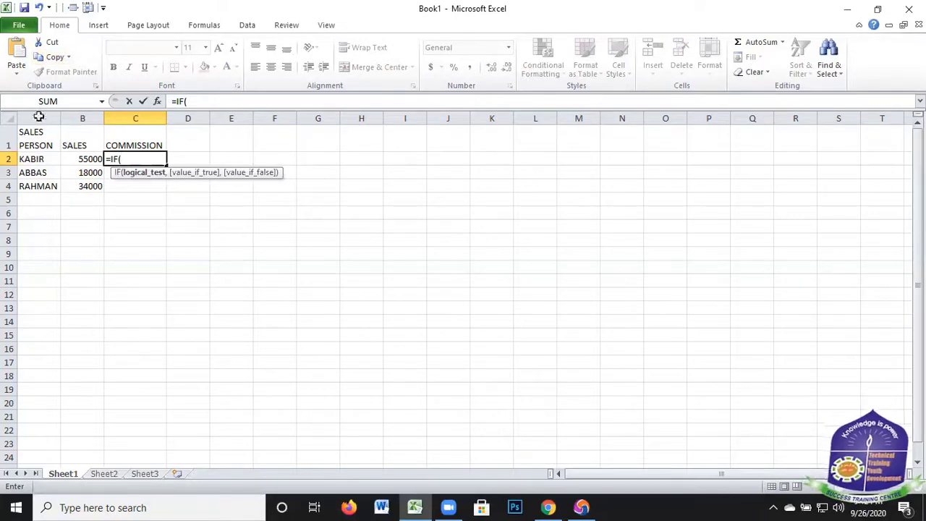
{"action": "left_click", "coordinate": [81, 159]}
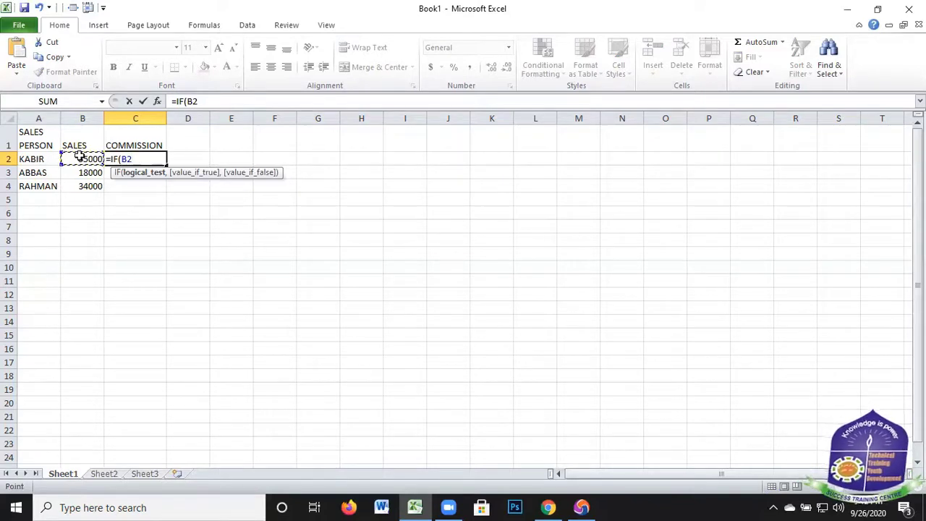
{"action": "type", "text": "<"}
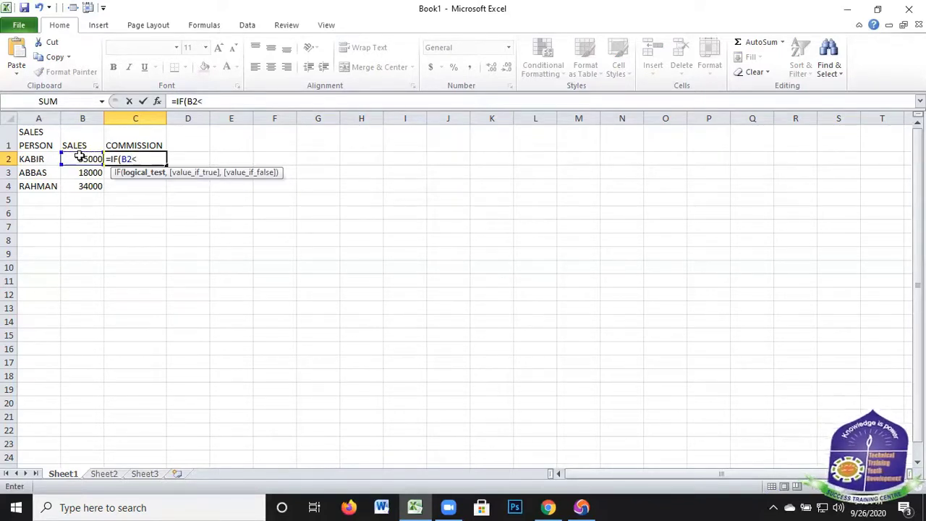
{"action": "type", "text": "=10"}
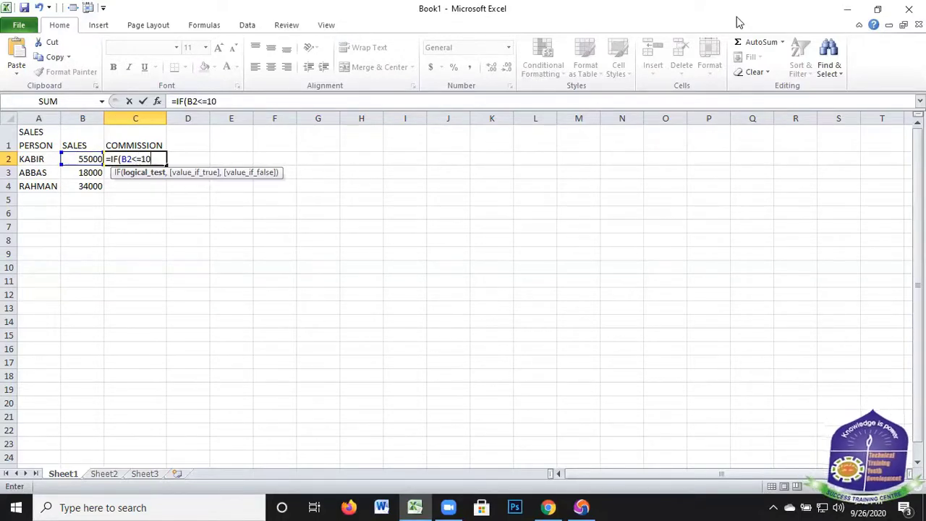
{"action": "type", "text": "000,"}
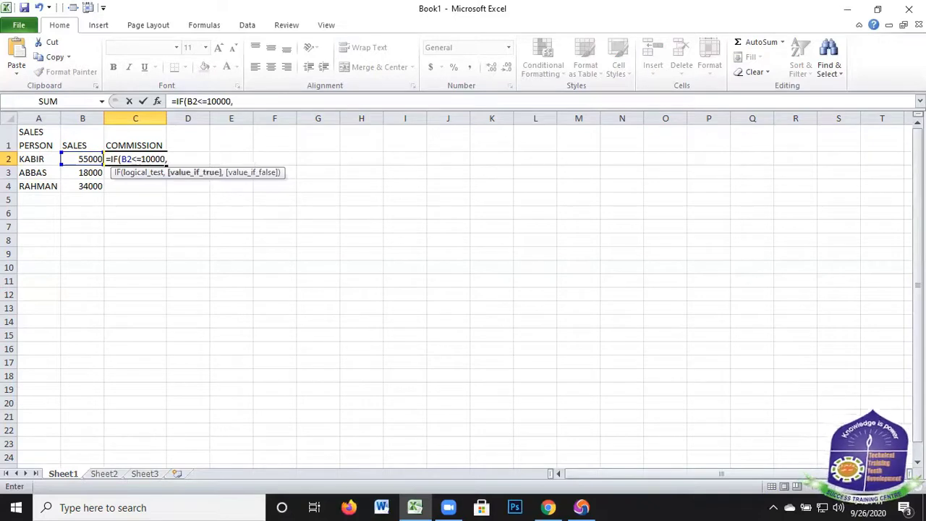
Enter B2*5% as the value if true for the 10000 test in the C2 formula
{"action": "left_click", "coordinate": [74, 159]}
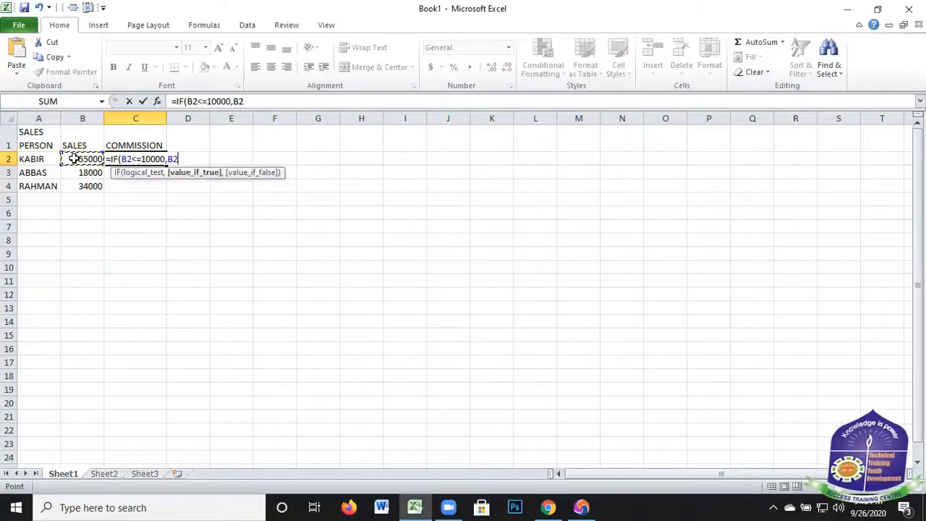
{"action": "type", "text": "*"}
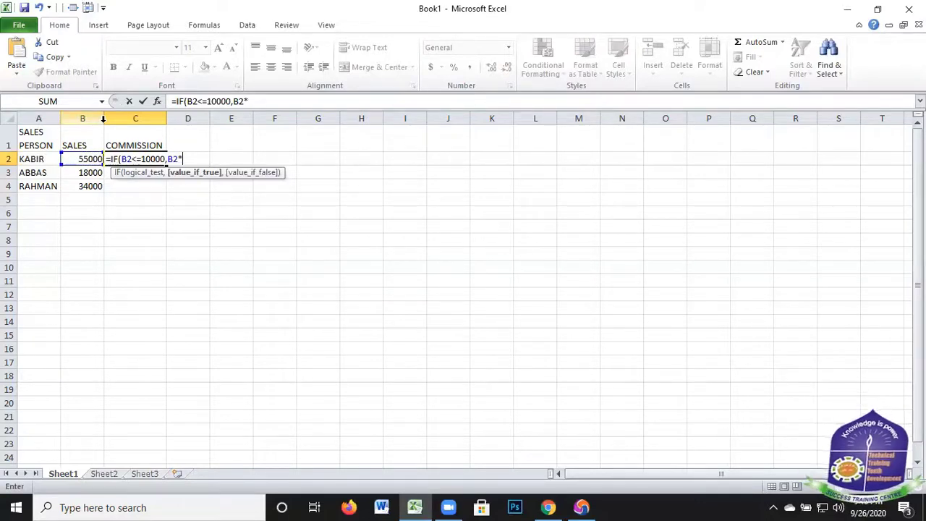
{"action": "type", "text": "5%"}
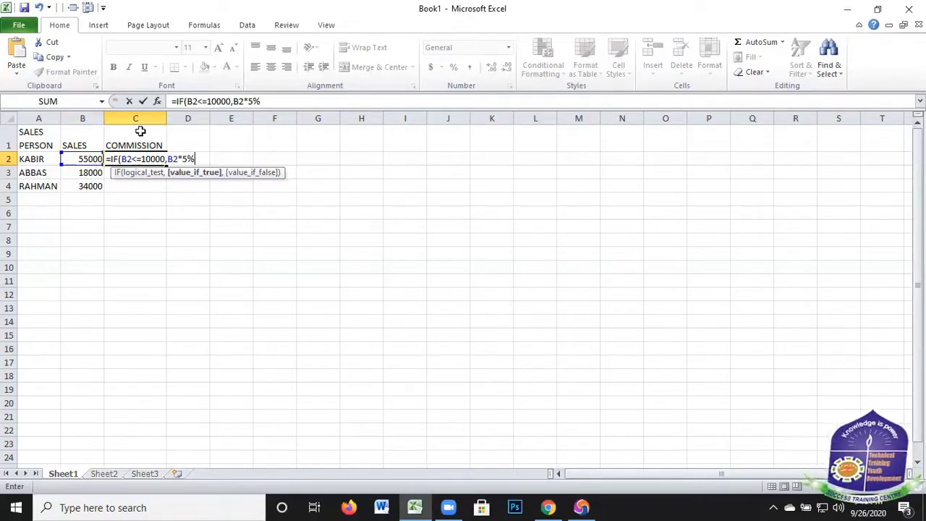
{"action": "type", "text": ","}
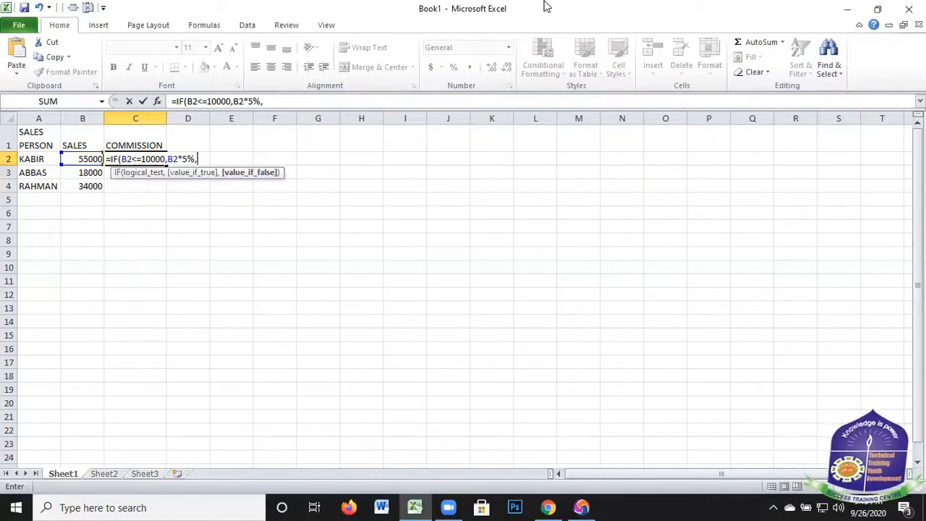
Nest a second IF as the value if false in the C2 formula, with the logical test B2<=20000
{"action": "type", "text": "IF"}
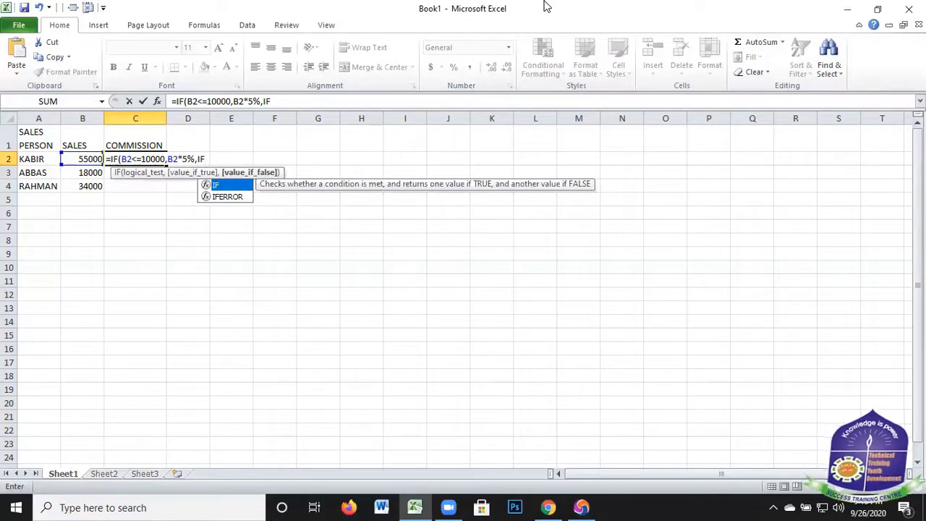
{"action": "type", "text": "("}
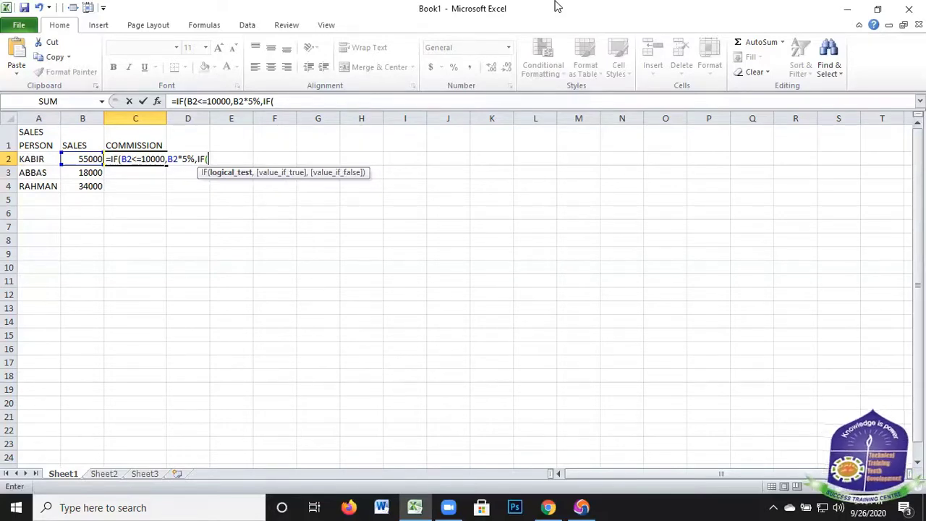
{"action": "left_click", "coordinate": [84, 159]}
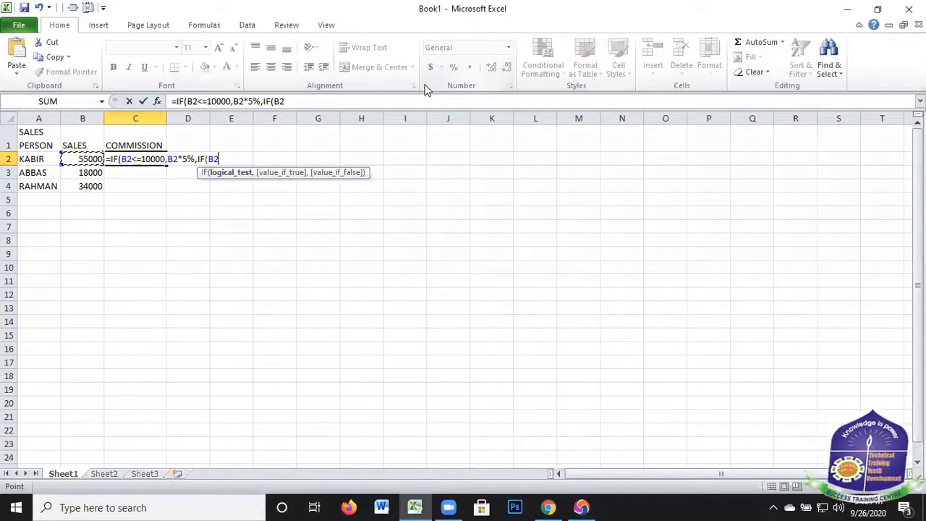
{"action": "type", "text": "<="}
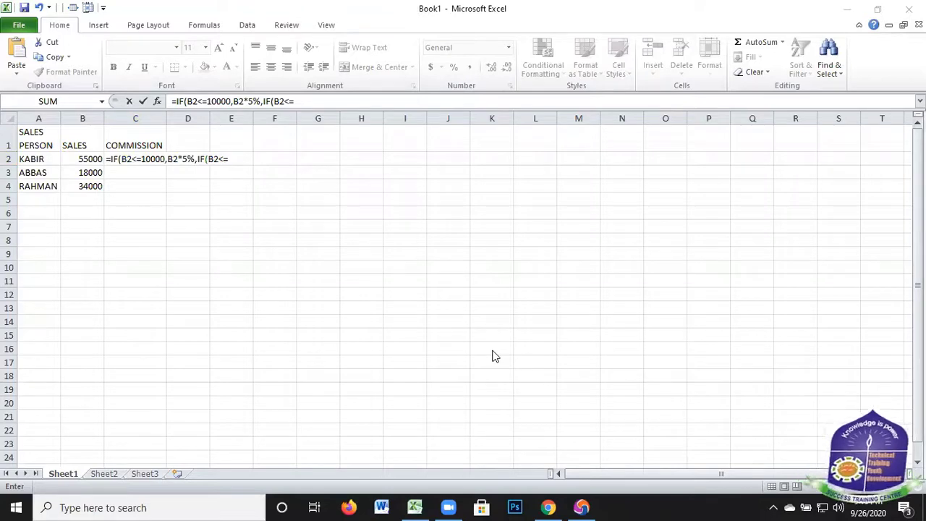
{"action": "left_click", "coordinate": [239, 158]}
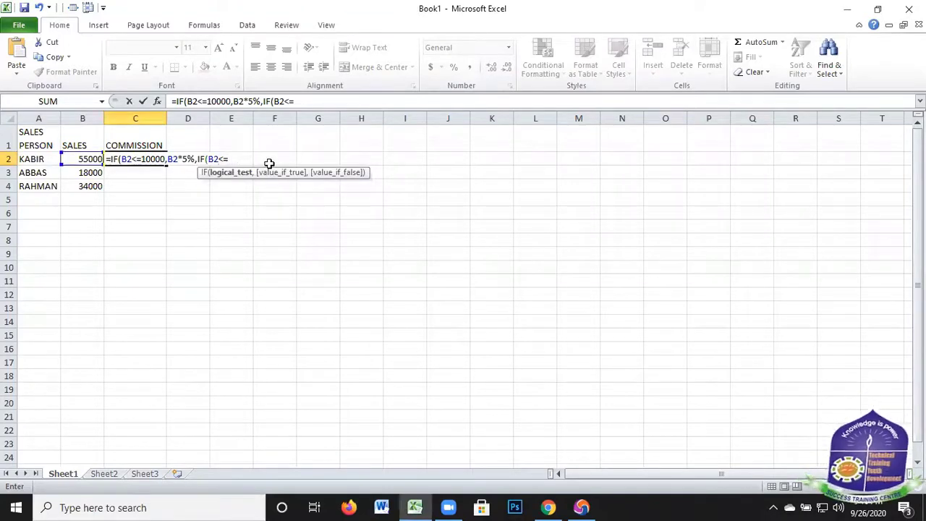
{"action": "type", "text": "200"}
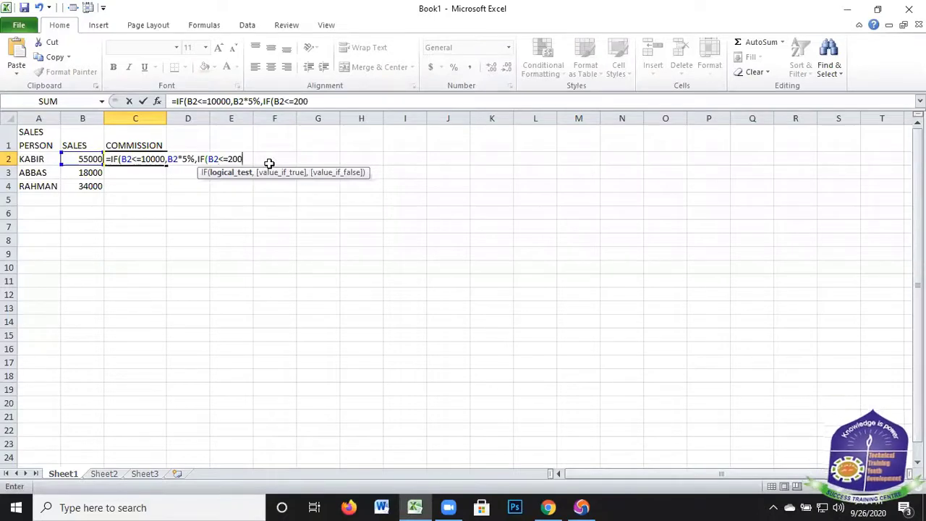
{"action": "type", "text": "00,"}
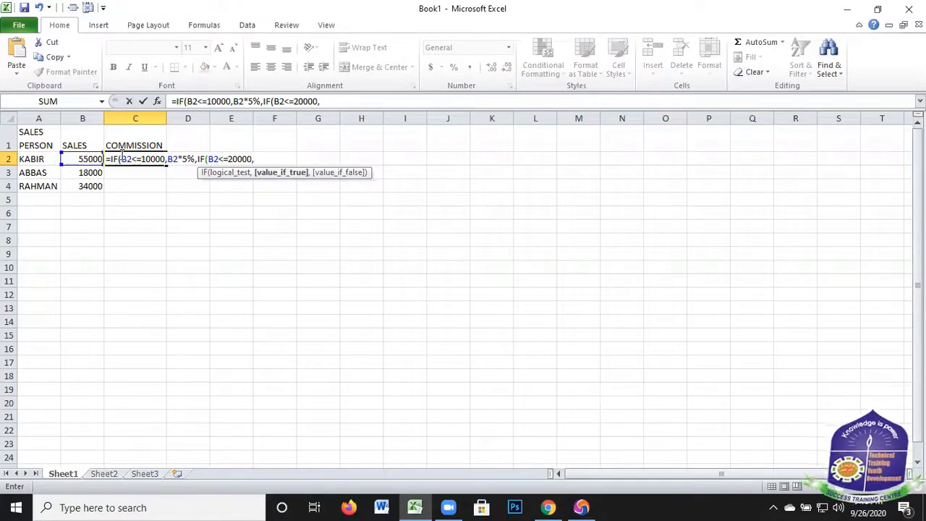
Enter B2*7% as the second IF's value if true in the C2 formula
{"action": "left_click", "coordinate": [82, 159]}
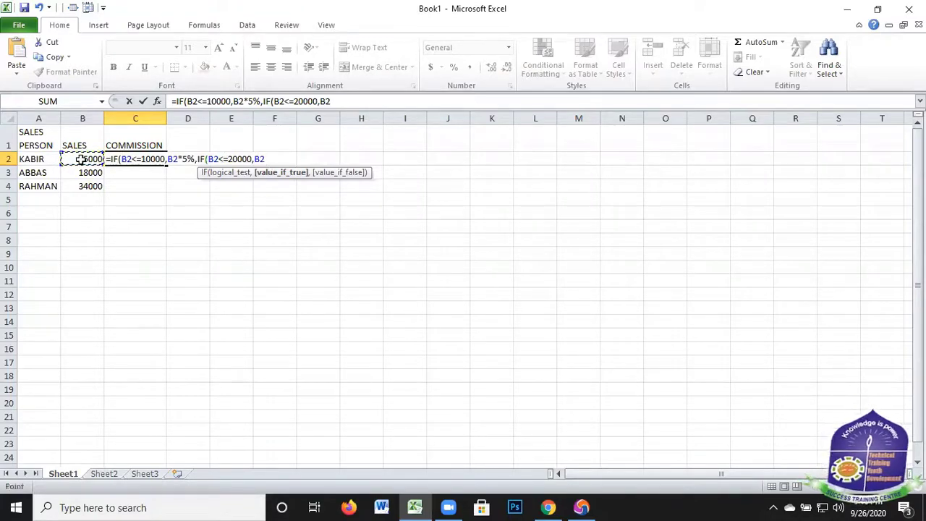
{"action": "type", "text": "*7"}
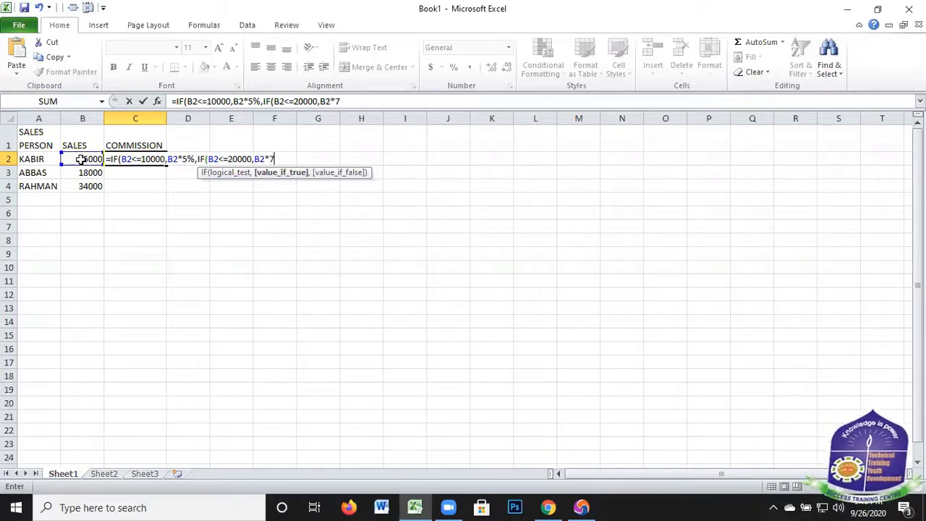
{"action": "type", "text": "%"}
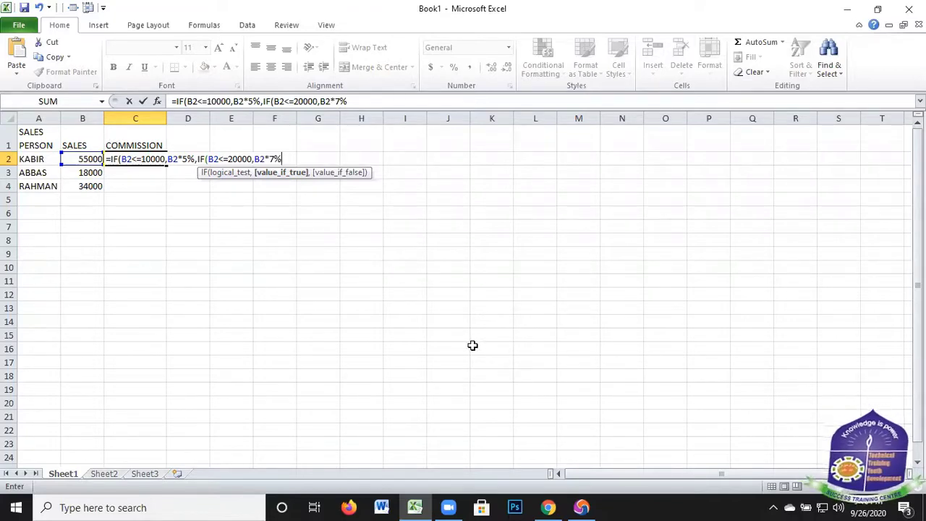
{"action": "type", "text": ","}
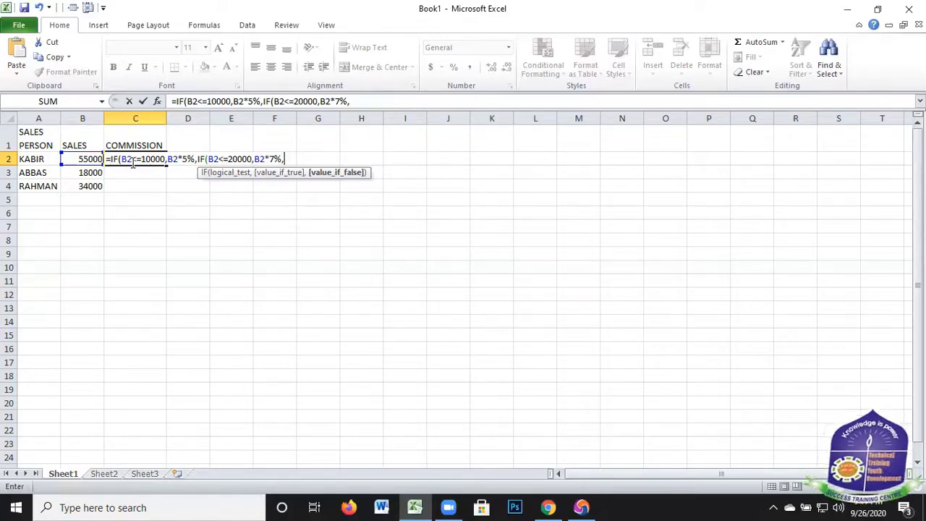
Nest a third IF as the second IF's value if false, with the logical test B2<=30000
{"action": "type", "text": "IF"}
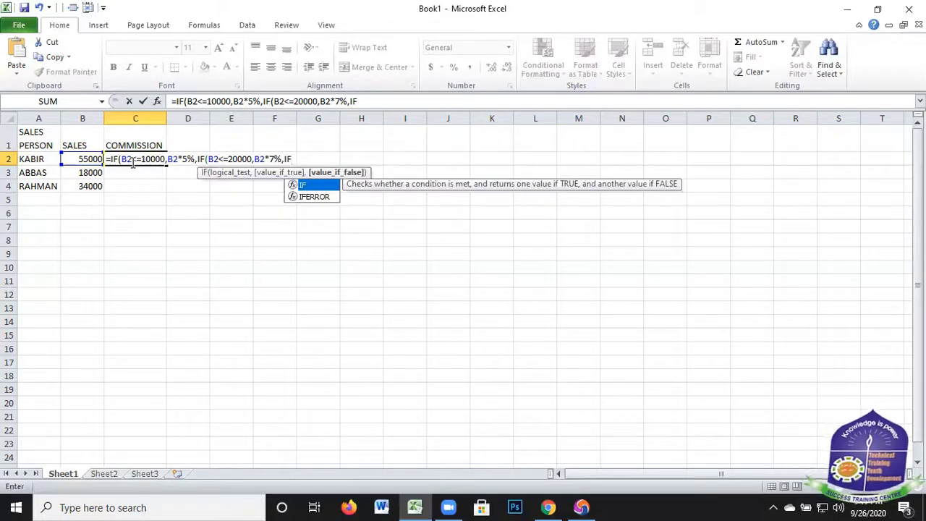
{"action": "type", "text": "("}
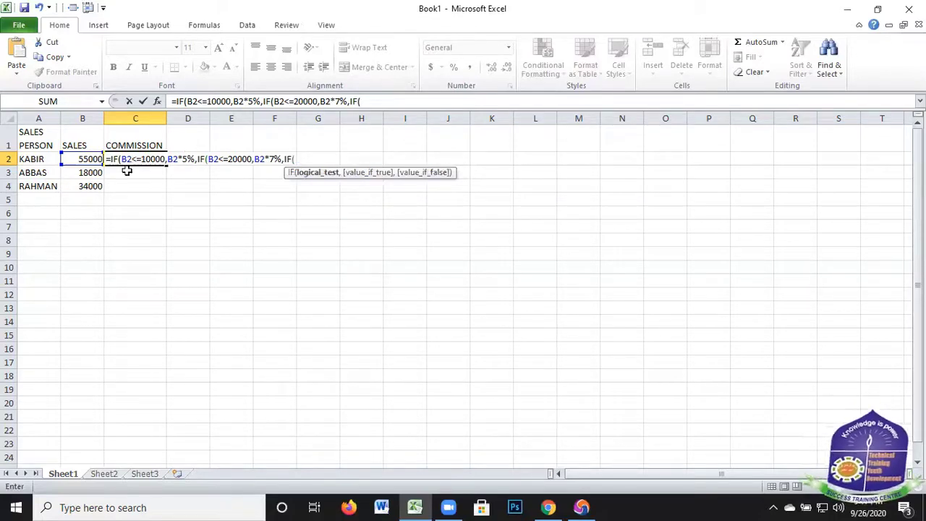
{"action": "left_click", "coordinate": [64, 158]}
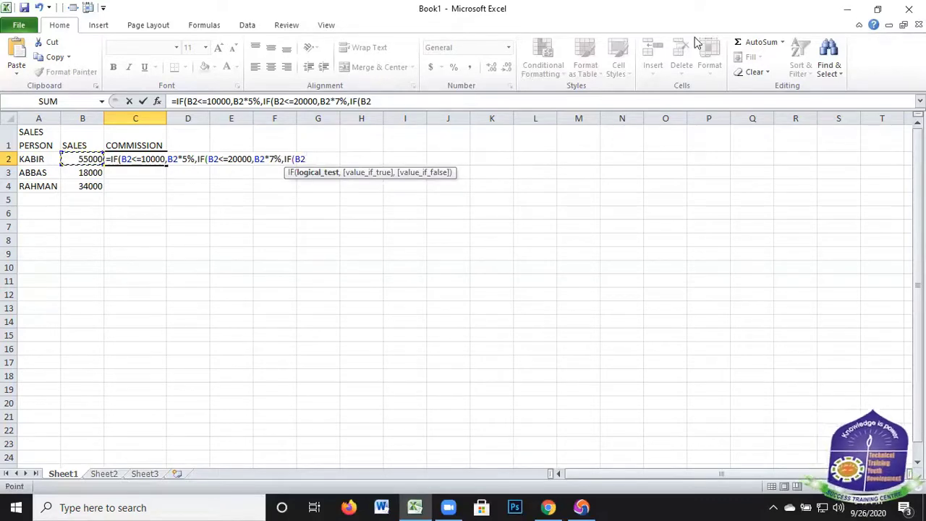
{"action": "type", "text": ">"}
{"action": "key", "text": "BackSpace"}
{"action": "type", "text": "<="}
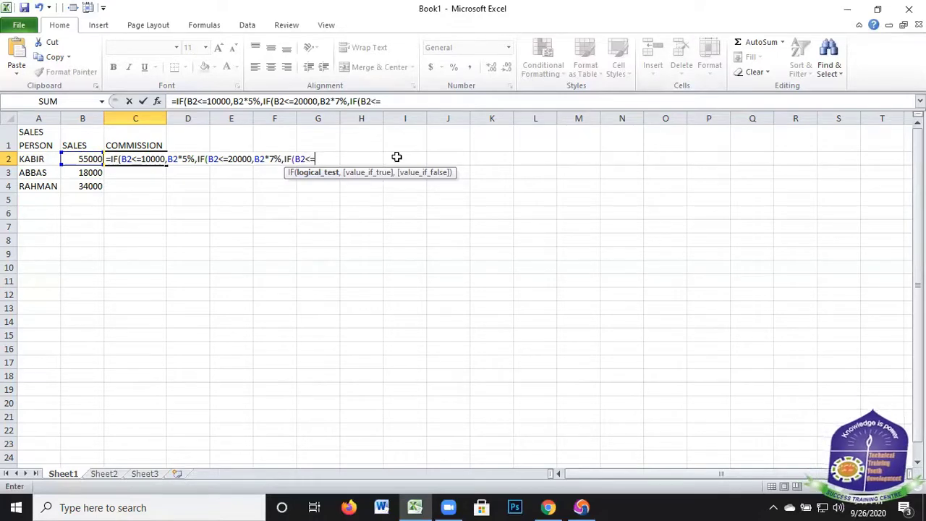
{"action": "type", "text": "300000"}
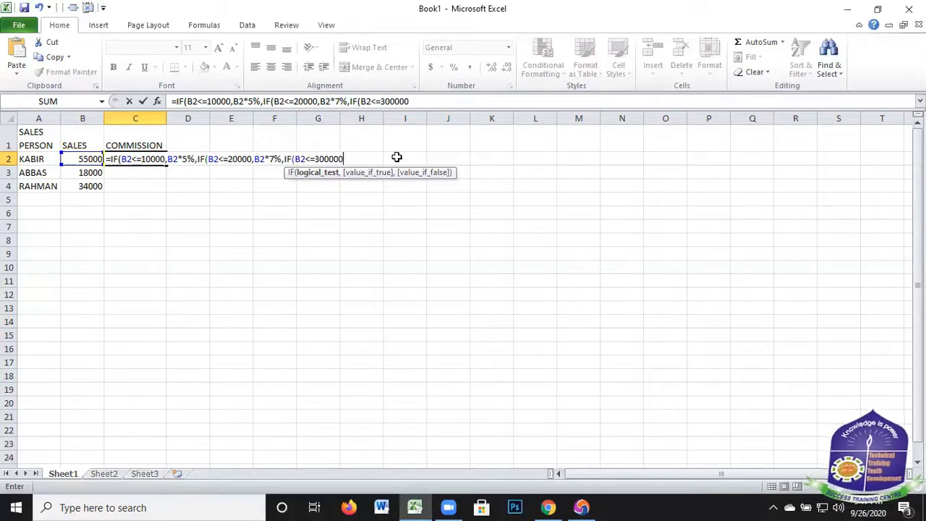
{"action": "key", "text": "BackSpace"}
{"action": "type", "text": ","}
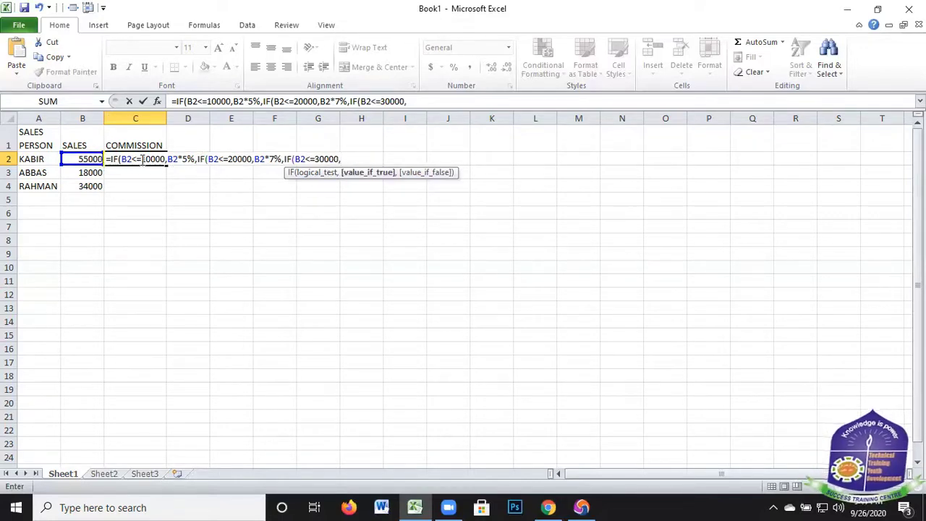
Enter B2*10% as the third IF's value if true in the C2 formula
{"action": "left_click", "coordinate": [85, 159]}
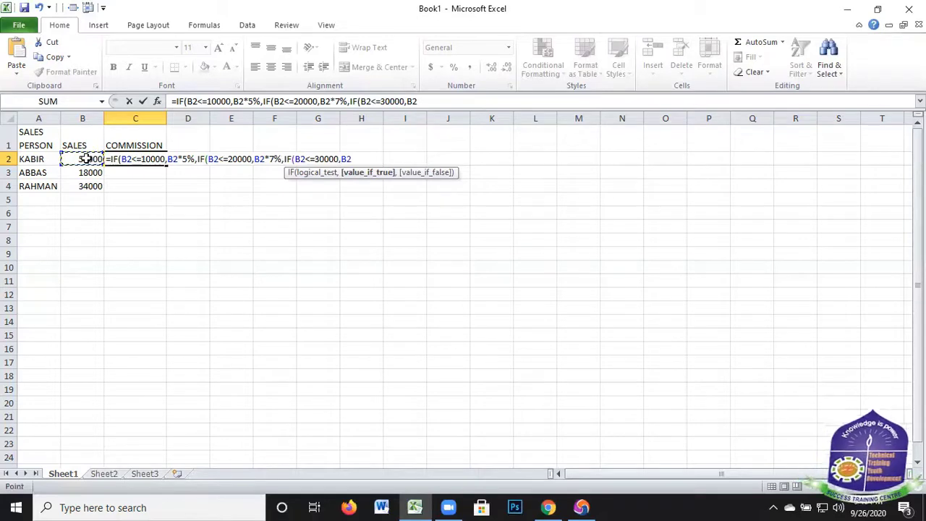
{"action": "type", "text": "*"}
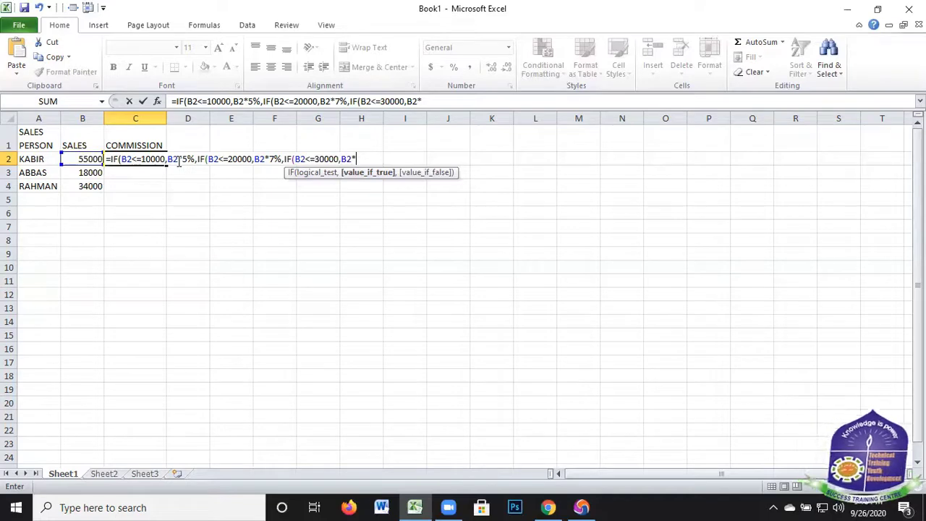
{"action": "type", "text": "10"}
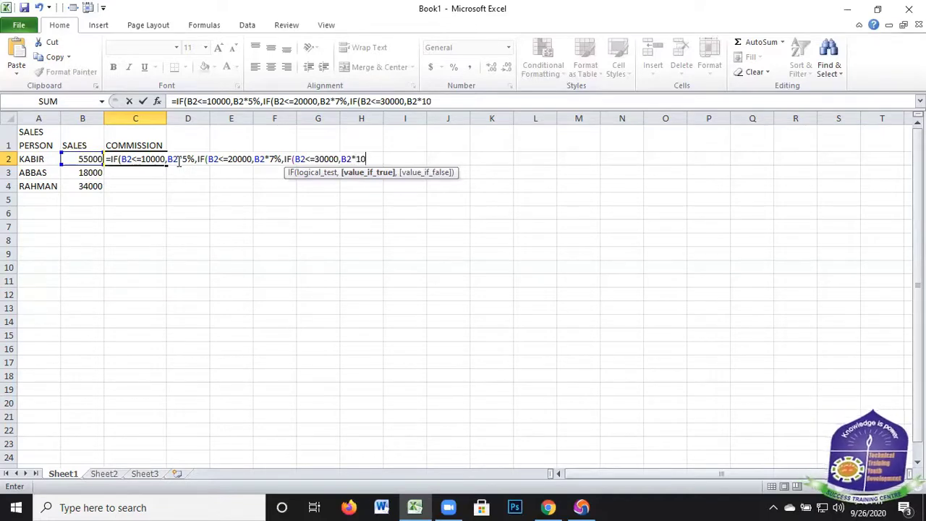
{"action": "type", "text": "%,"}
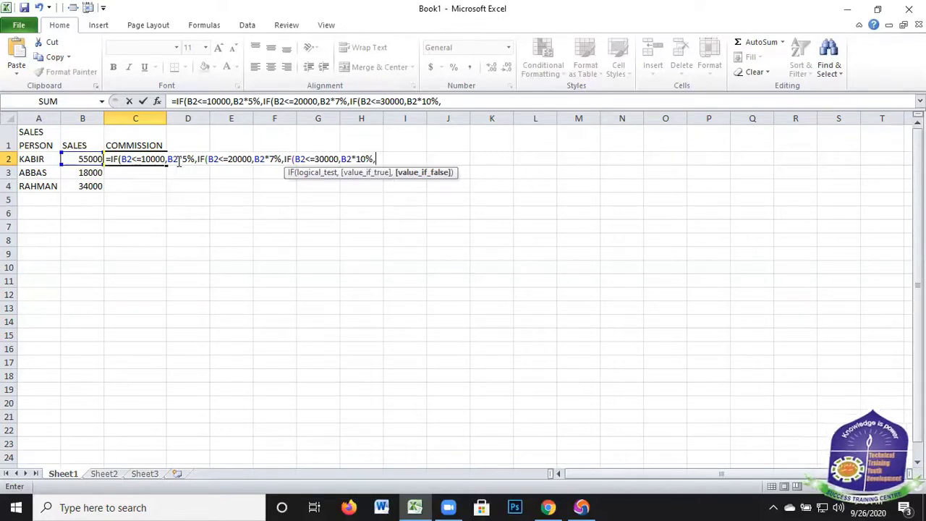
Nest a fourth IF as the third IF's value if false, with the logical test B2<=40000
{"action": "type", "text": "IF"}
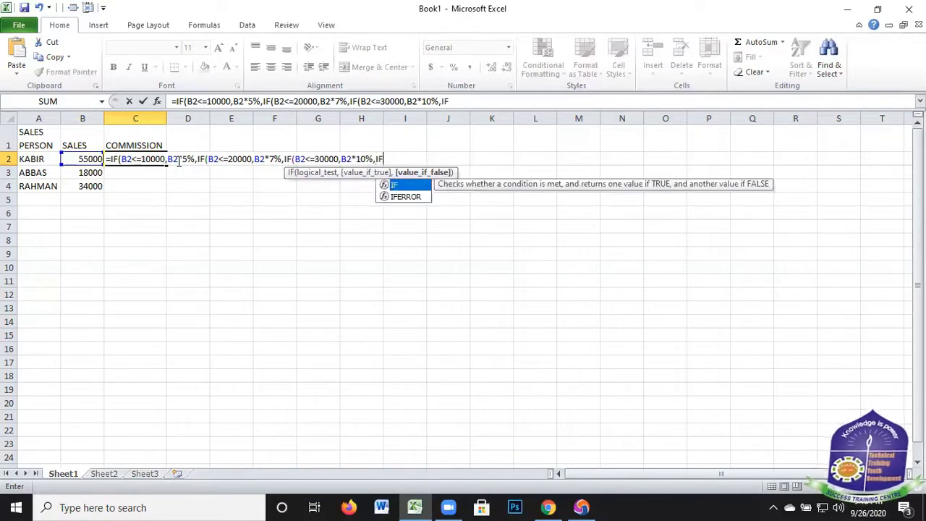
{"action": "type", "text": "("}
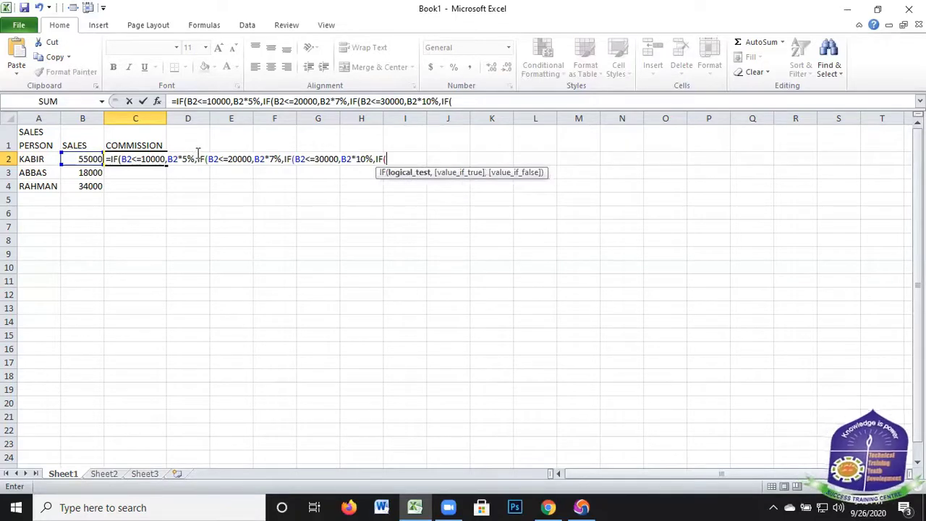
{"action": "left_click", "coordinate": [83, 160]}
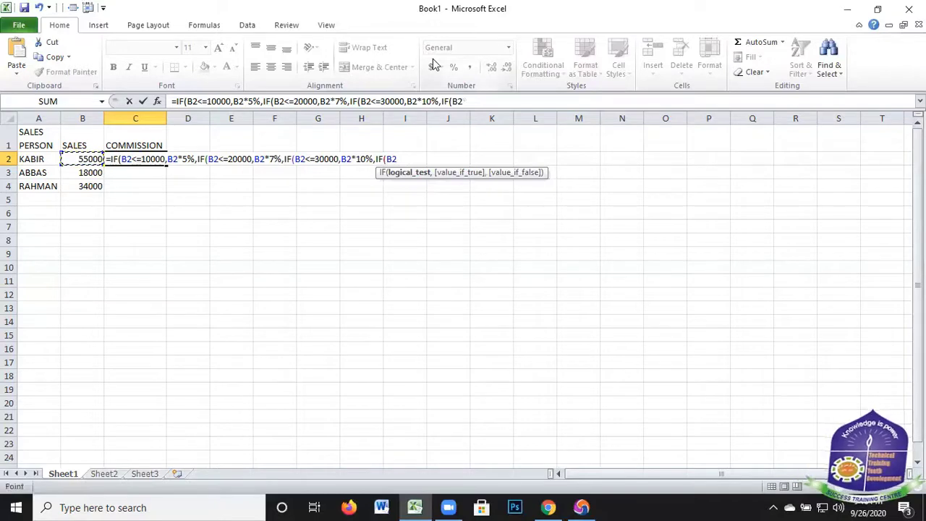
{"action": "type", "text": "<="}
{"action": "type", "text": "4"}
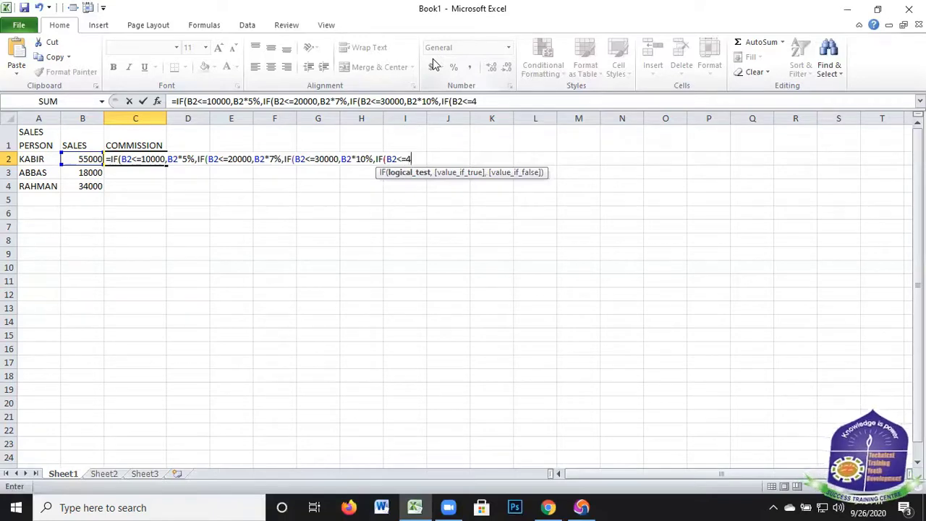
{"action": "type", "text": "0000"}
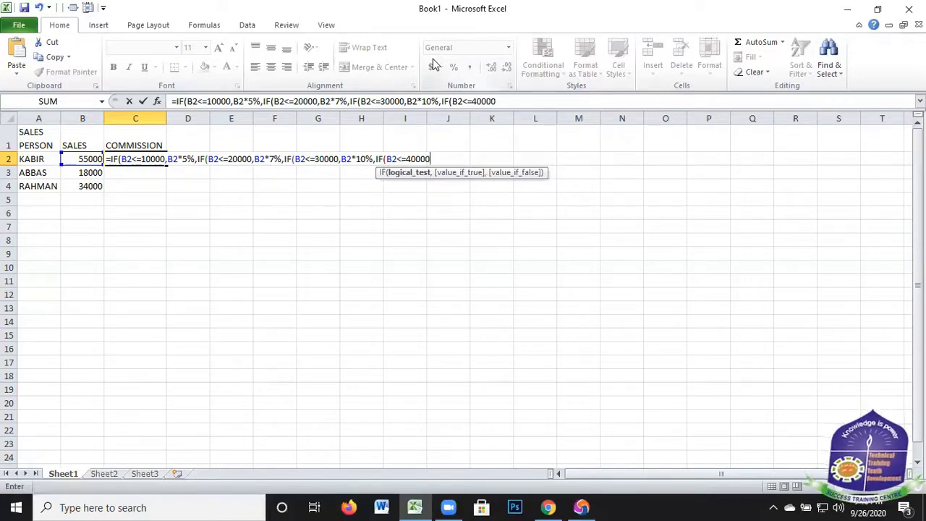
{"action": "type", "text": ","}
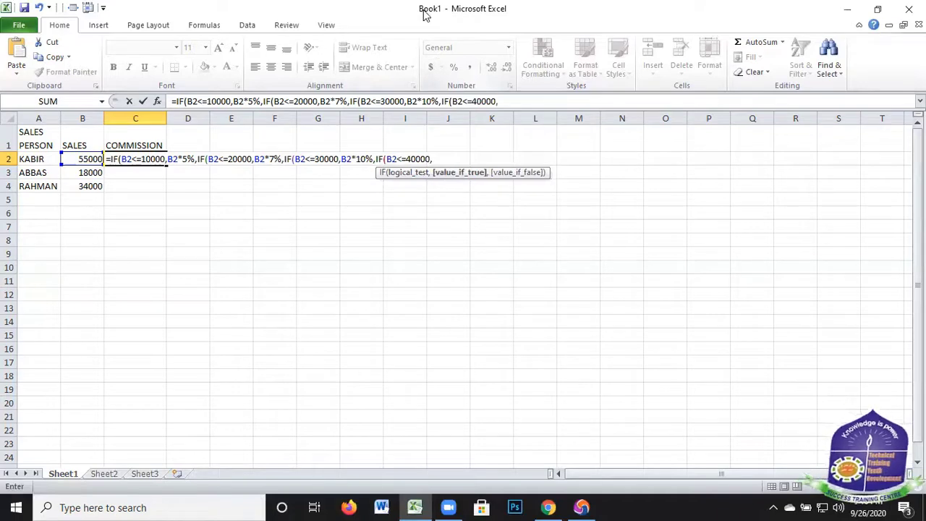
Enter B2*12% as the fourth IF's value if true in the C2 formula
{"action": "left_click", "coordinate": [86, 160]}
{"action": "type", "text": "*"}
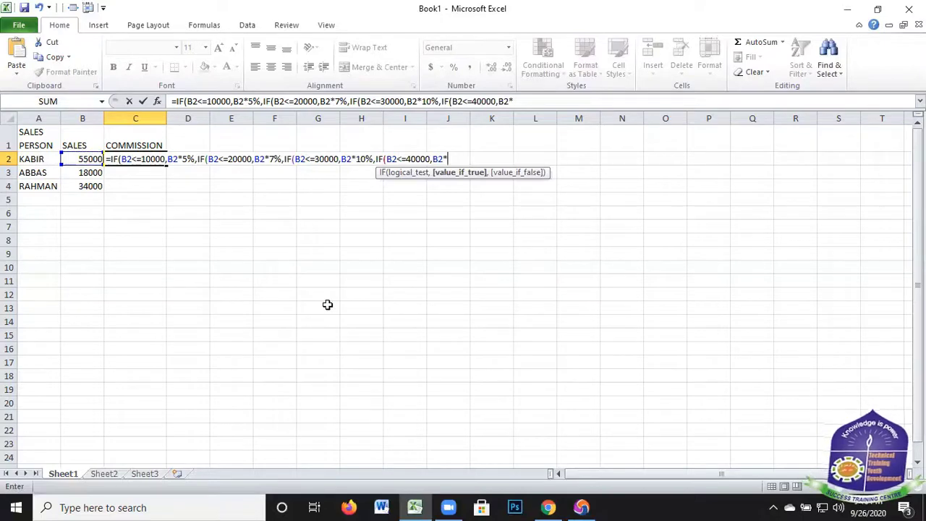
{"action": "type", "text": "12%"}
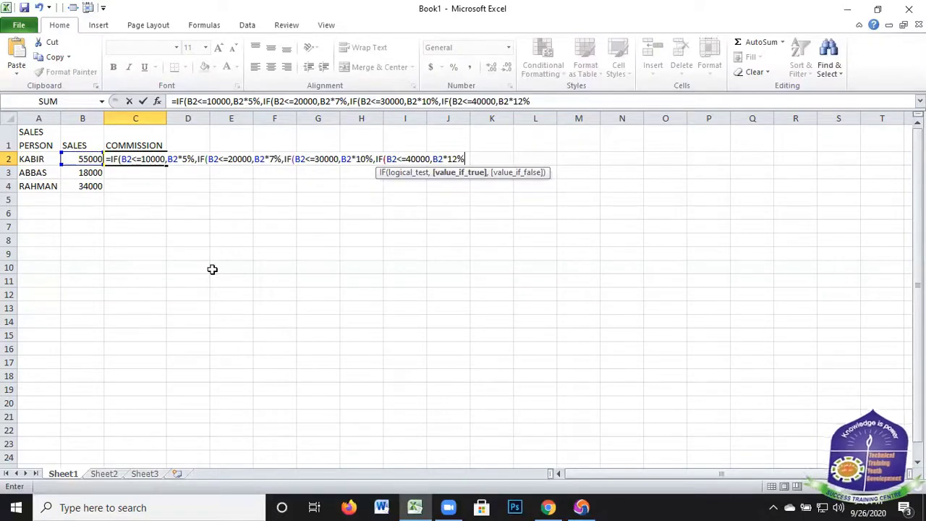
{"action": "type", "text": ","}
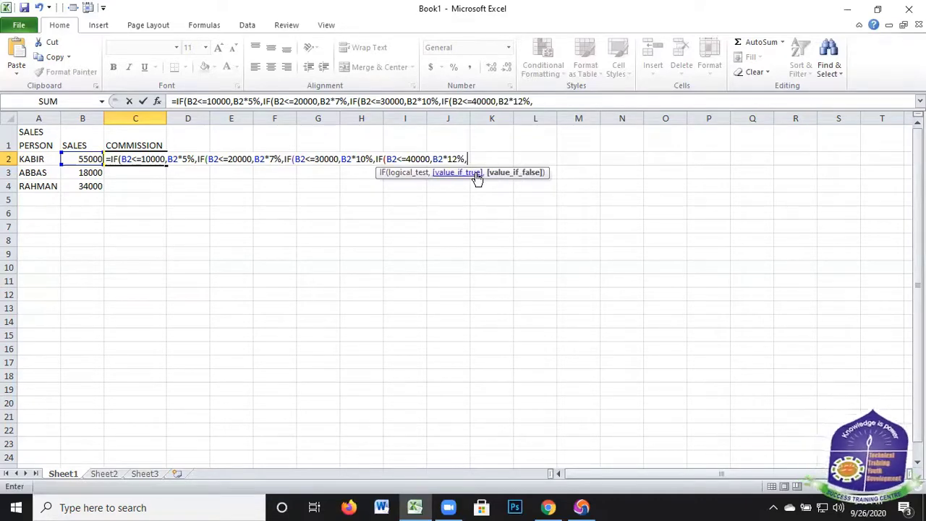
Nest a fifth IF as the fourth IF's value if false and begin its logical test with a reference to B2
{"action": "type", "text": "IF"}
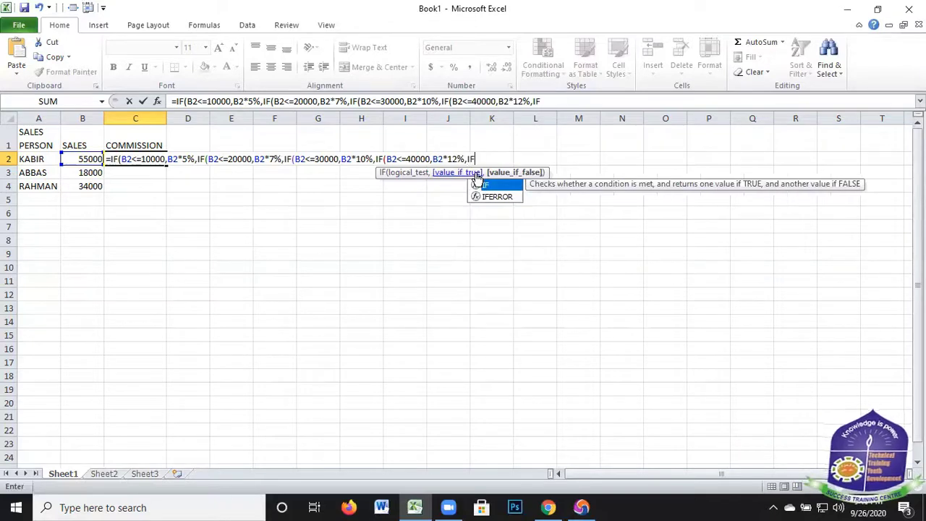
{"action": "type", "text": "("}
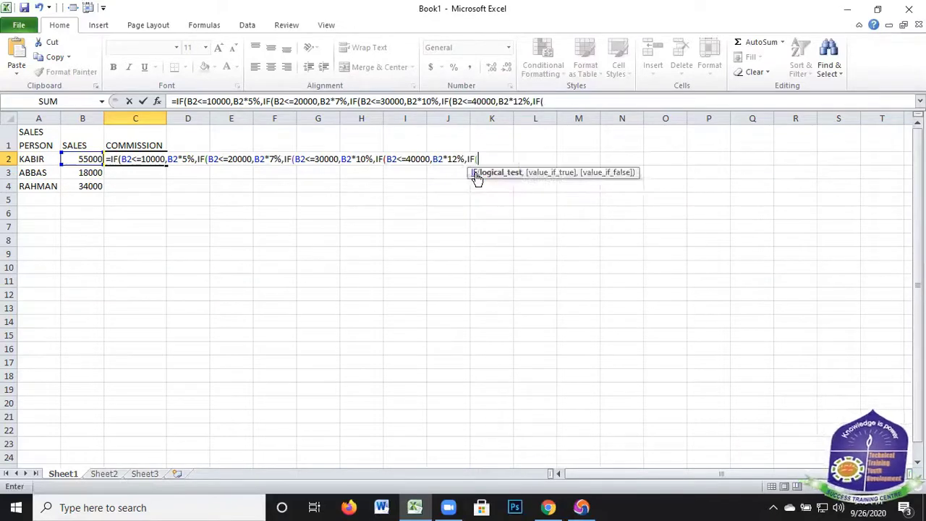
{"action": "left_click", "coordinate": [90, 159]}
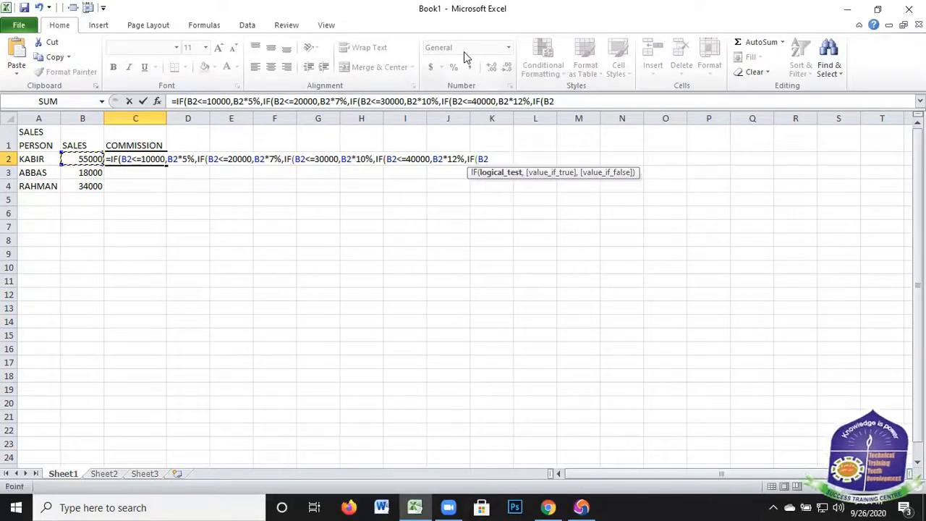
{"action": "type", "text": "<="}
{"action": "key", "text": "Left"}
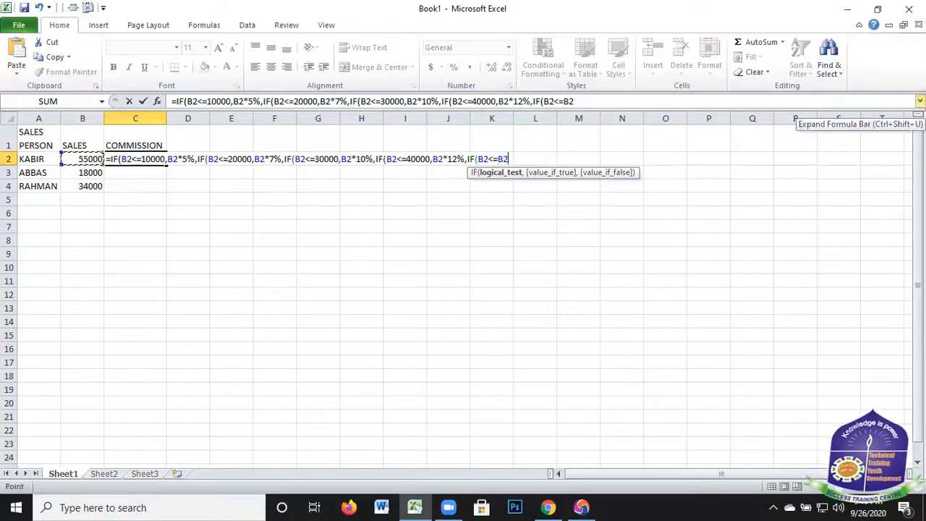
{"action": "key", "text": "BackSpace"}
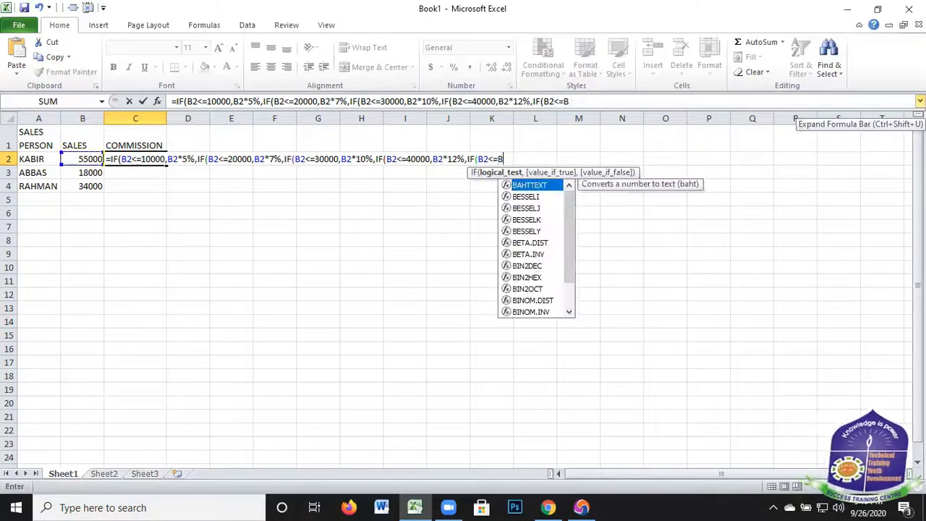
{"action": "key", "text": "BackSpace"}
{"action": "key", "text": "BackSpace"}
{"action": "key", "text": "BackSpace"}
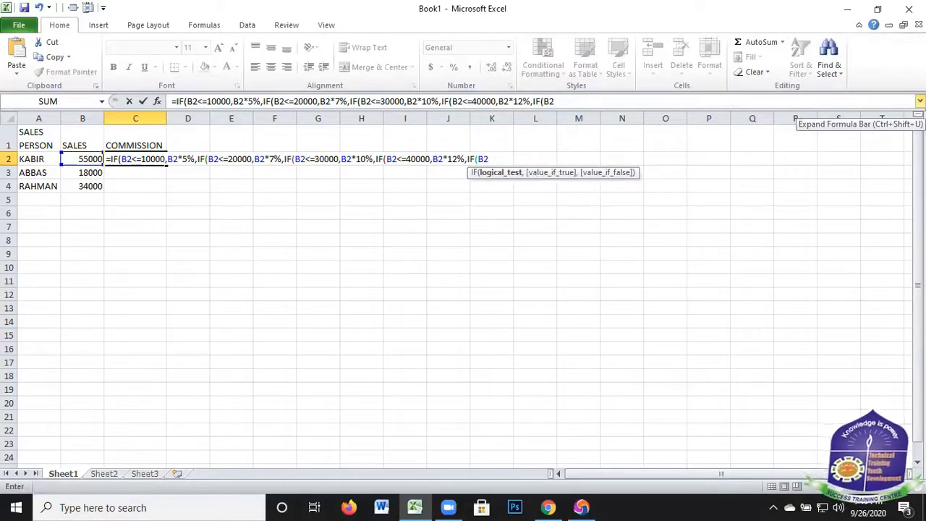
Complete the fifth IF's logical test as B2>=41000 in the C2 formula
{"action": "type", "text": ">=40"}
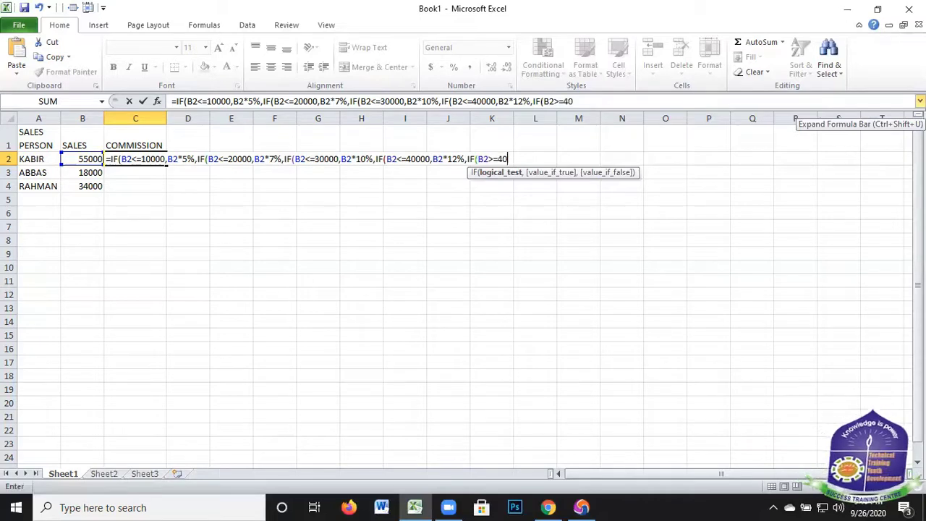
{"action": "key", "text": "BackSpace"}
{"action": "type", "text": "100"}
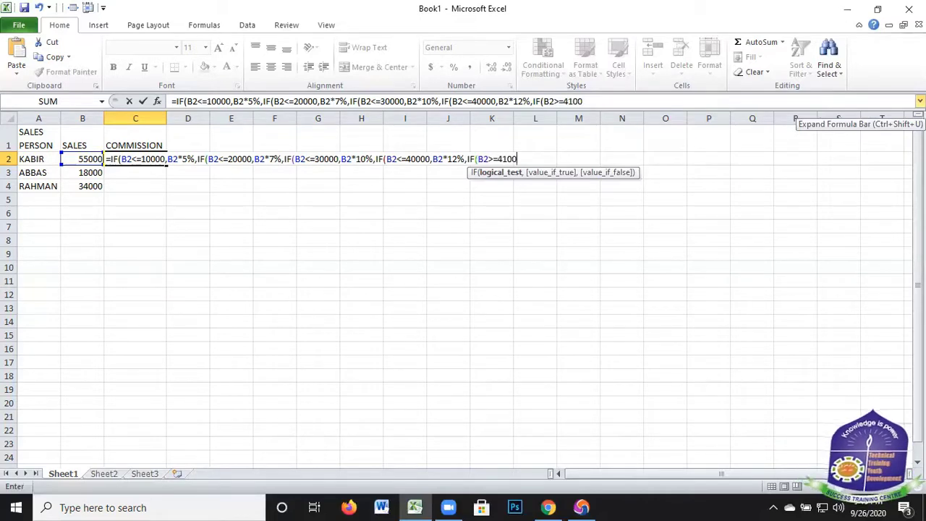
{"action": "type", "text": "0,"}
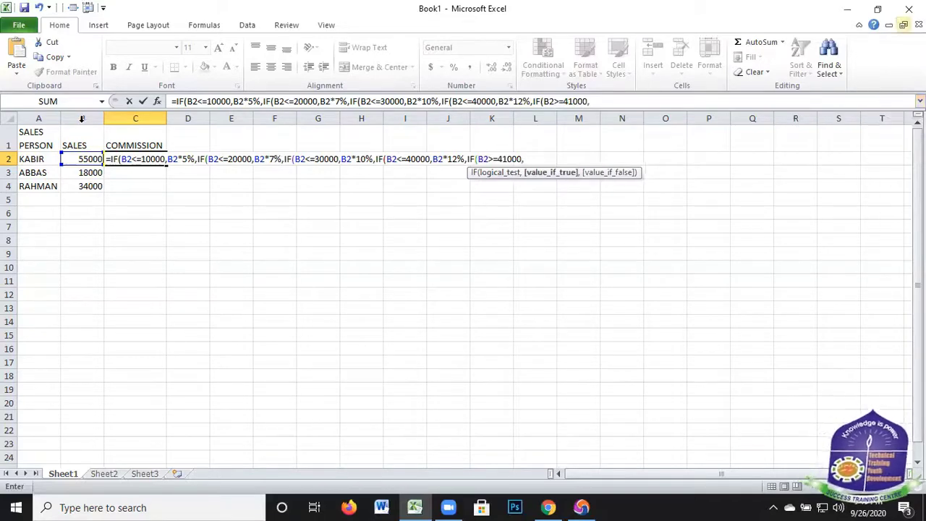
Enter B2*15% as the fifth IF's value if true and close all five nested IFs with parentheses
{"action": "left_click", "coordinate": [83, 158]}
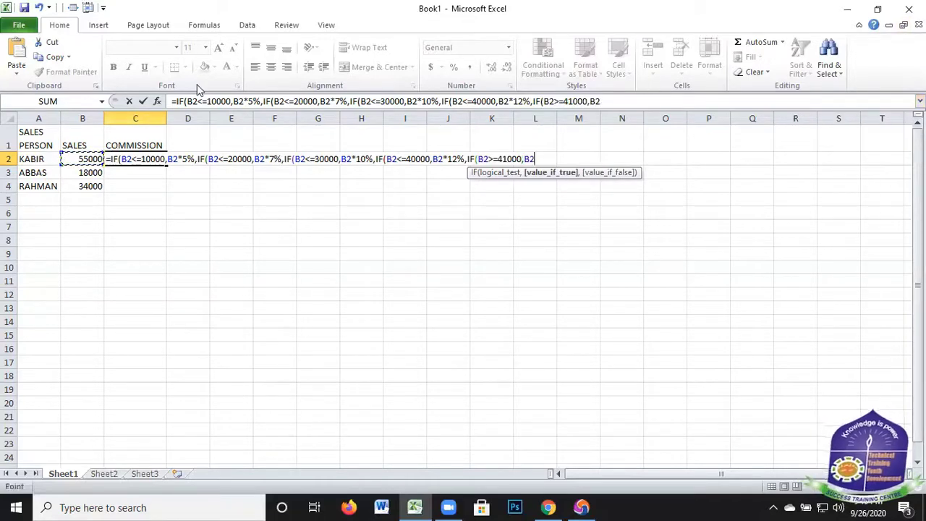
{"action": "type", "text": "*"}
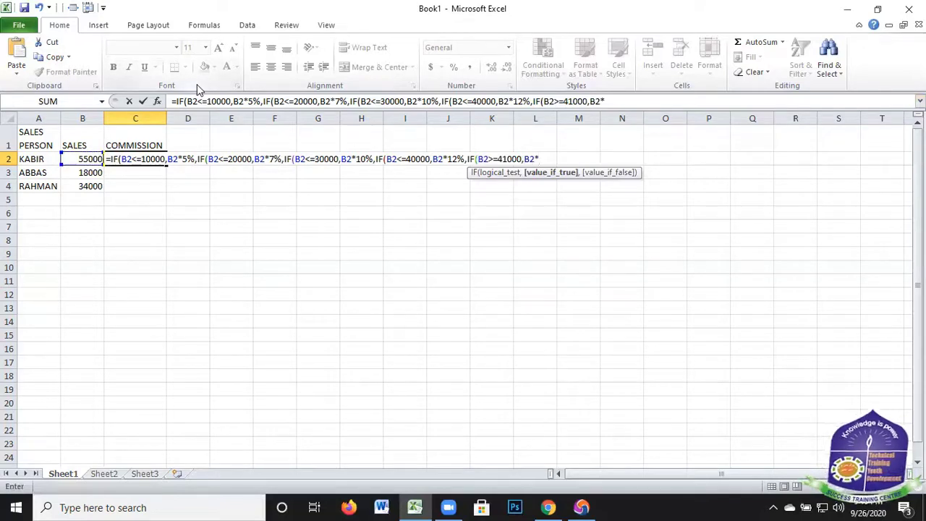
{"action": "type", "text": "15%"}
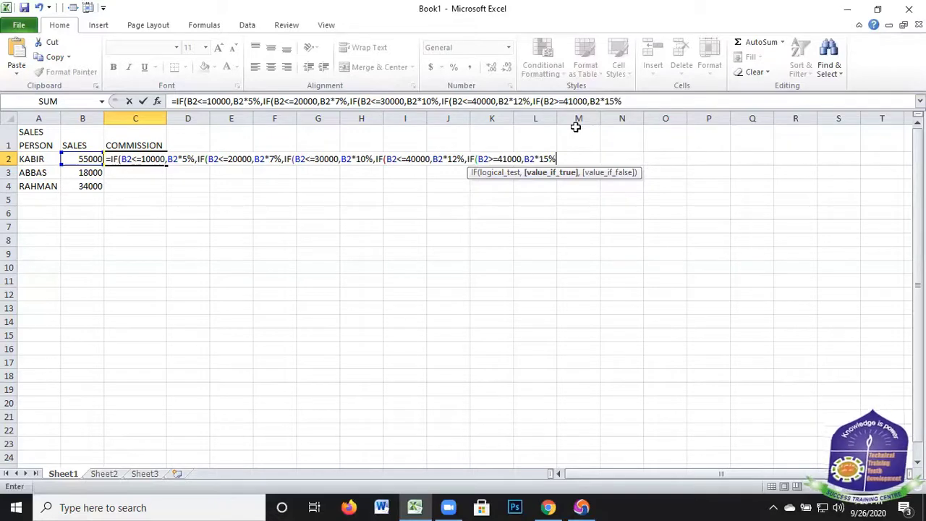
{"action": "type", "text": ")))))"}
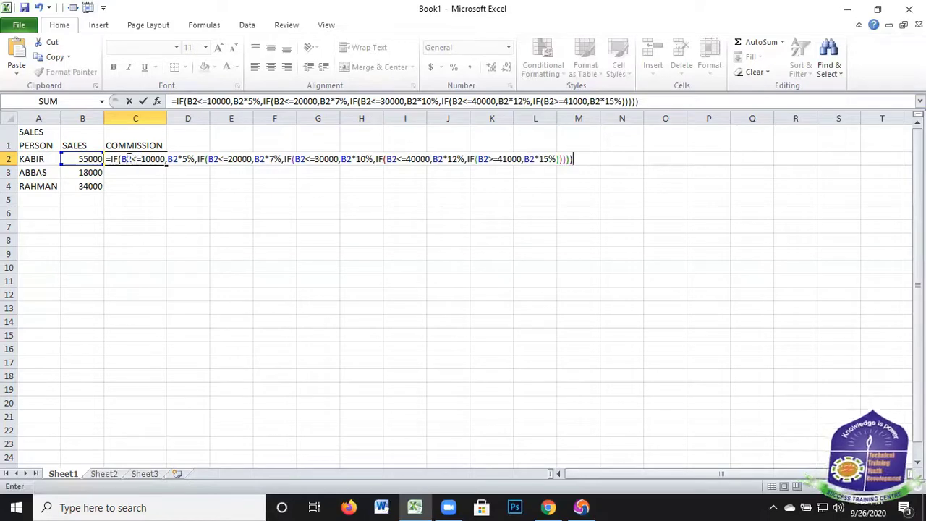
Review the 10000, 20000 and 40000 conditions and their commission rates within the C2 formula
{"action": "left_click_drag", "start_coordinate": [118, 159], "coordinate": [199, 160]}
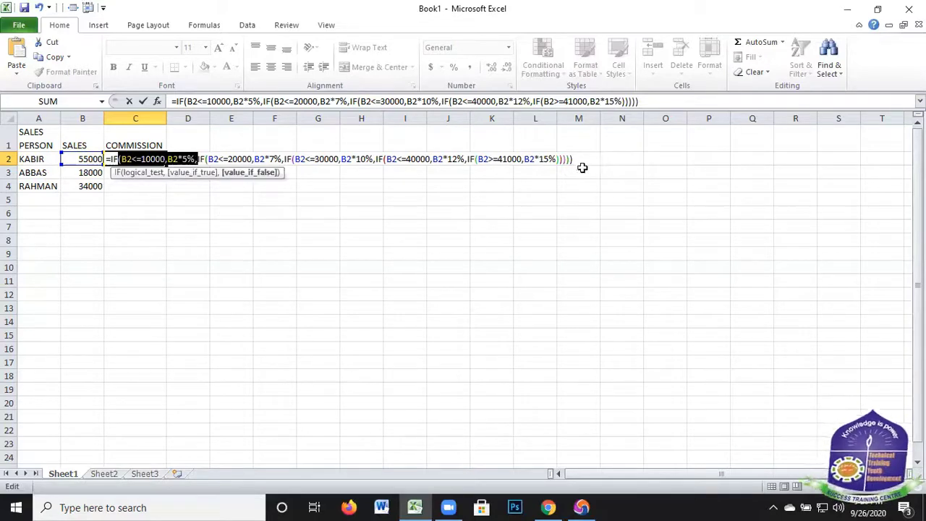
{"action": "left_click", "coordinate": [647, 101]}
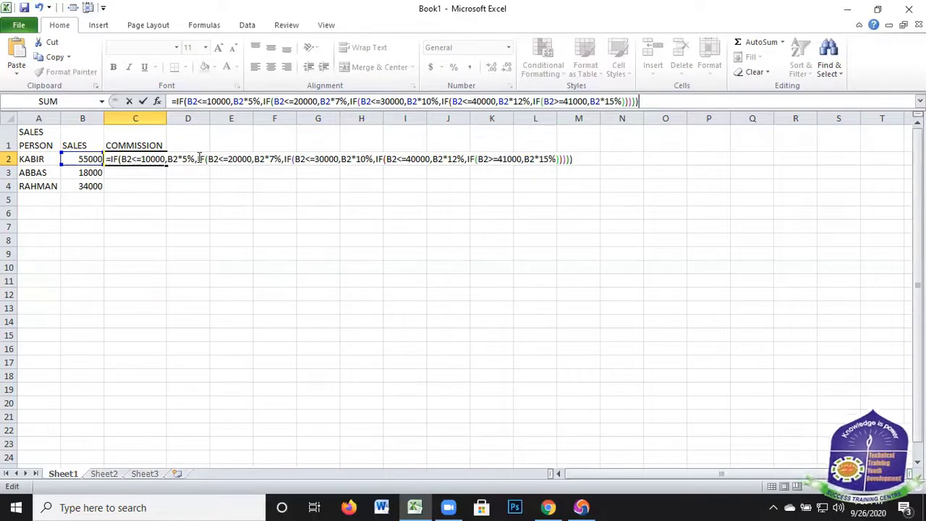
{"action": "left_click_drag", "start_coordinate": [199, 158], "coordinate": [280, 161]}
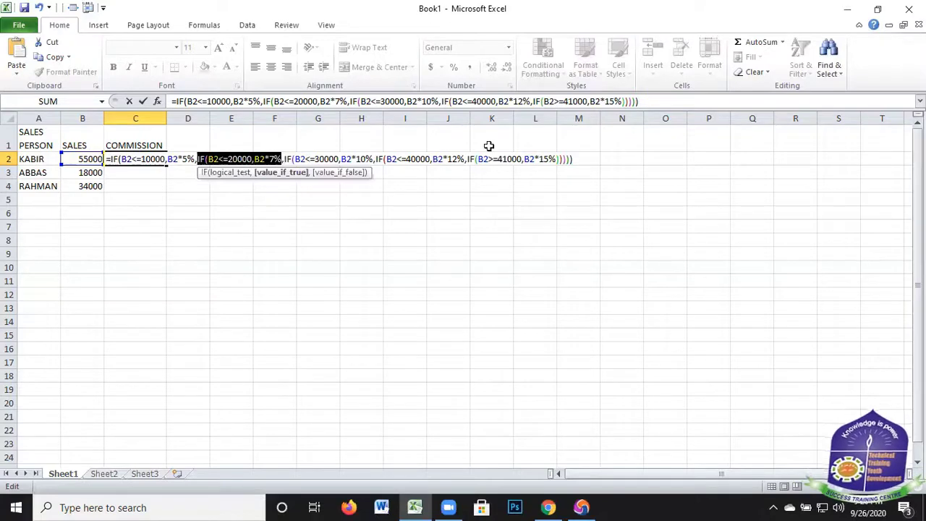
{"action": "left_click", "coordinate": [645, 101]}
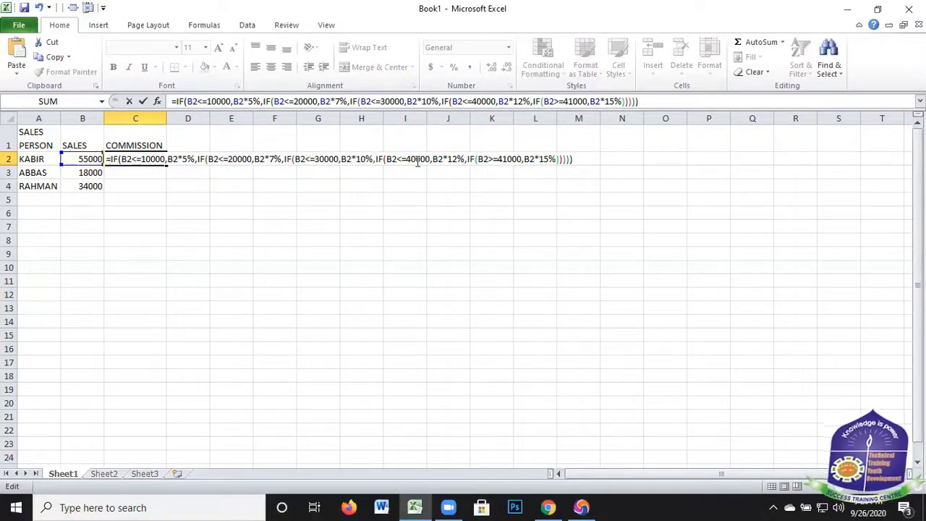
{"action": "left_click_drag", "start_coordinate": [377, 161], "coordinate": [469, 160]}
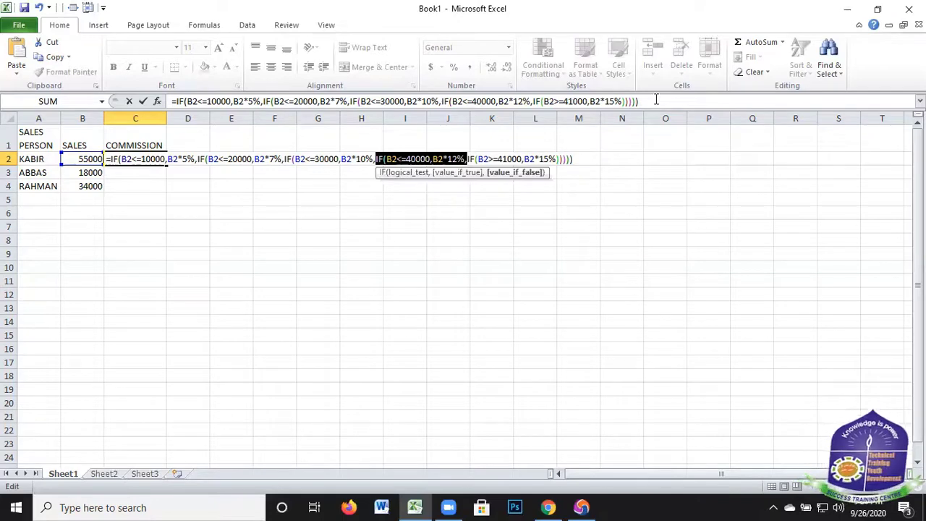
{"action": "left_click", "coordinate": [529, 162]}
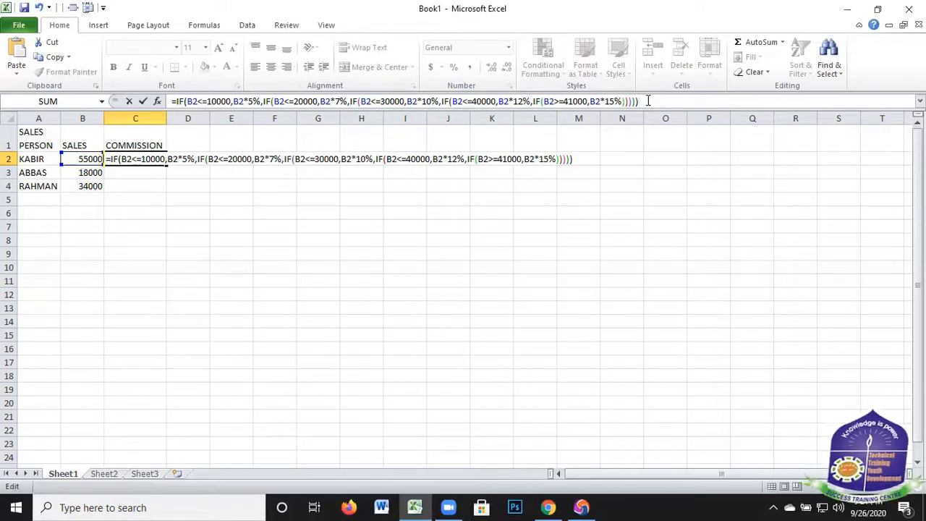
Commit the nested IF formula in C2 and fill it down through C4 for the remaining salespeople
{"action": "key", "text": "Return"}
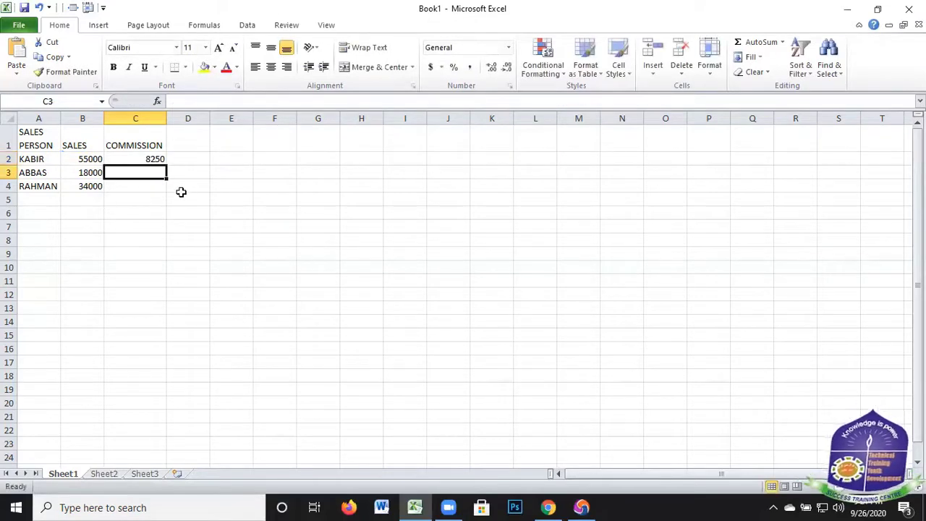
{"action": "left_click", "coordinate": [137, 160]}
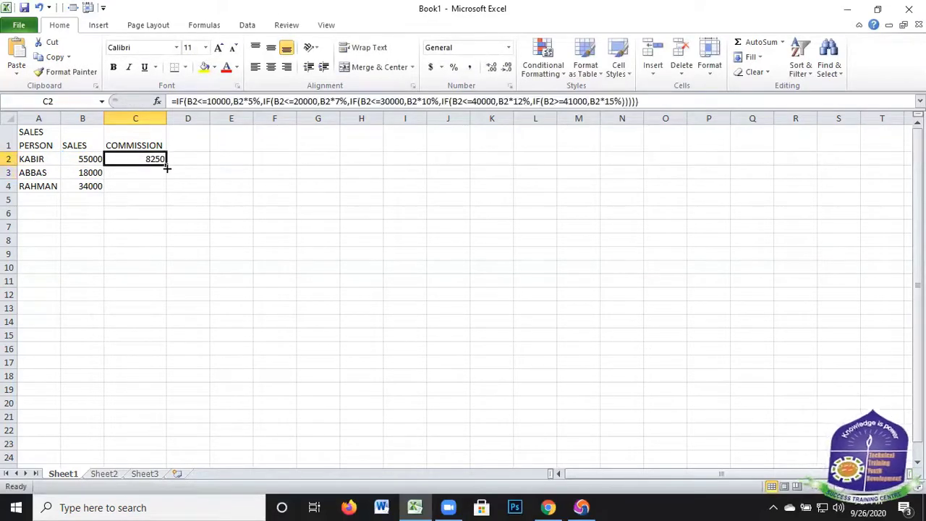
{"action": "double_click", "coordinate": [167, 165]}
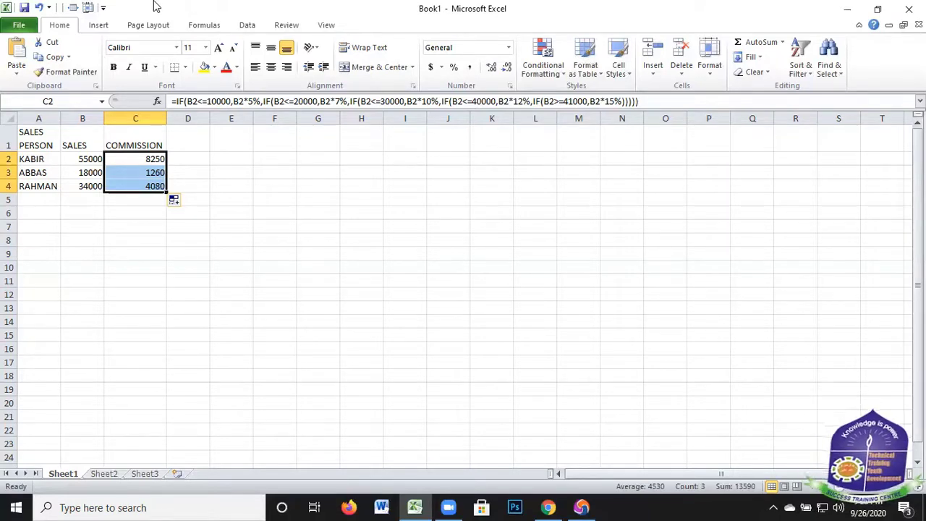
Review the comparison operators in the first and fifth conditions of the C2 commission formula
{"action": "left_click", "coordinate": [204, 101]}
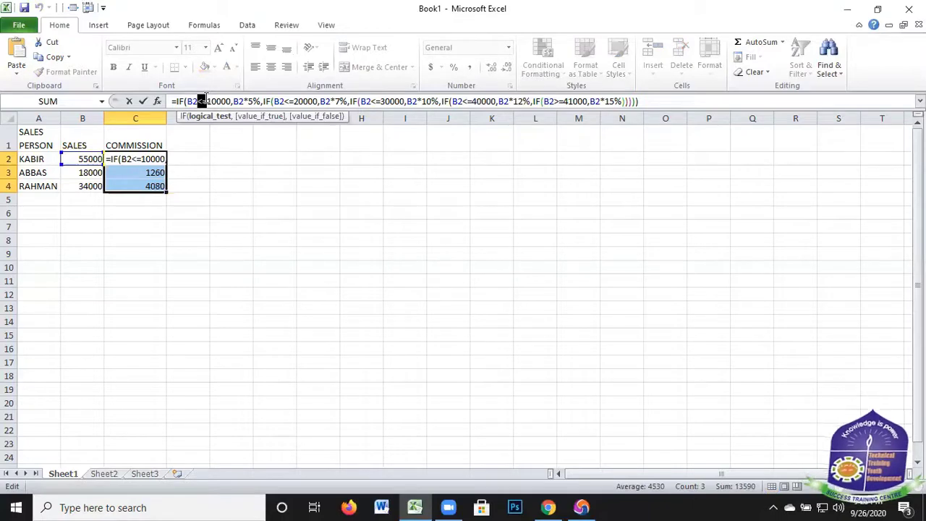
{"action": "left_click", "coordinate": [555, 102]}
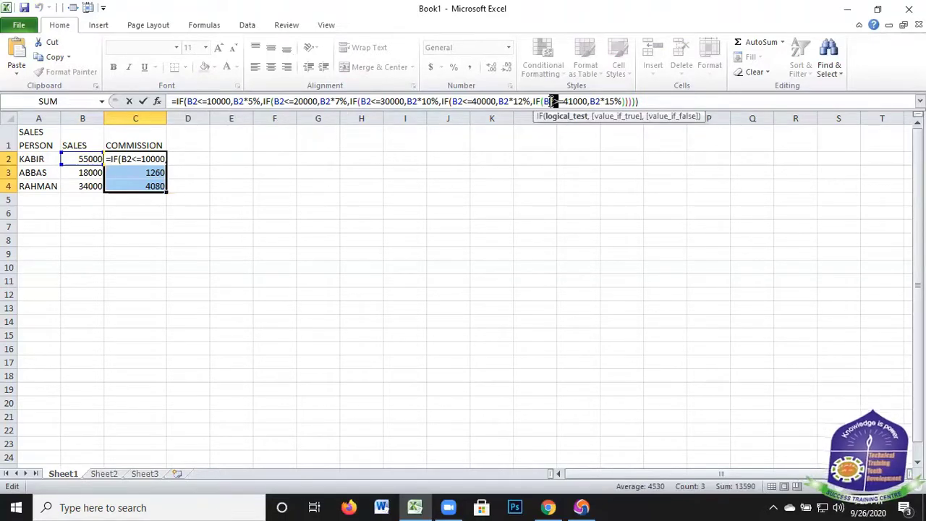
{"action": "double_click", "coordinate": [554, 102]}
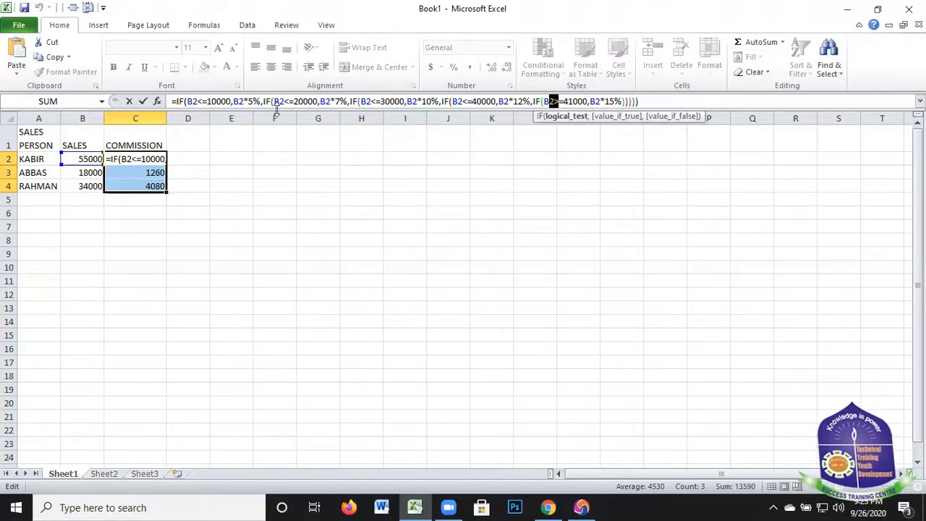
{"action": "left_click", "coordinate": [199, 101]}
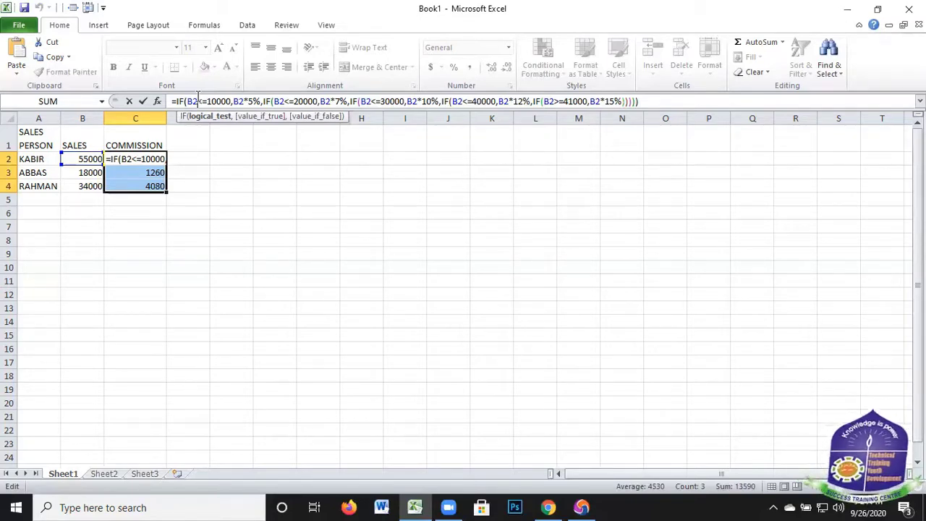
{"action": "left_click", "coordinate": [122, 239]}
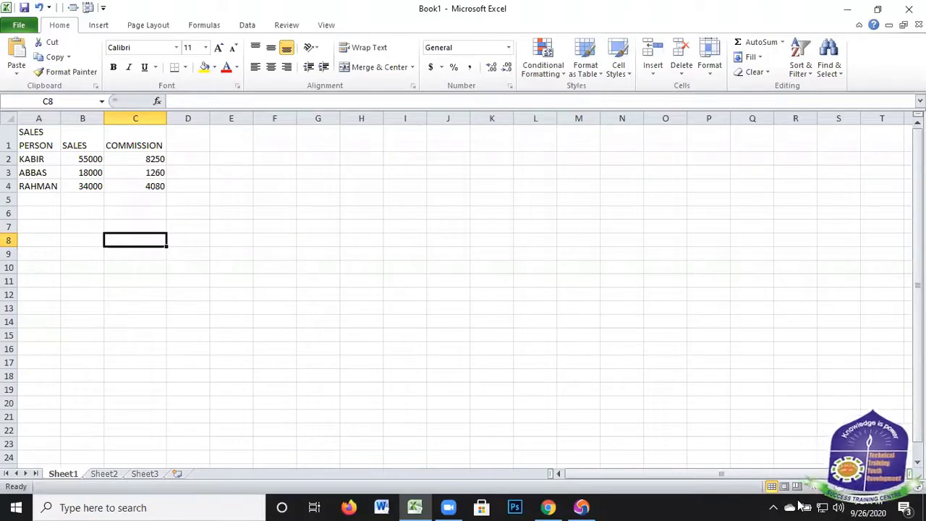
{"action": "scroll", "coordinate": [561, 353], "scroll_direction": "down", "scroll_amount": 1}
{"action": "scroll", "coordinate": [561, 304], "scroll_direction": "down", "scroll_amount": 4}
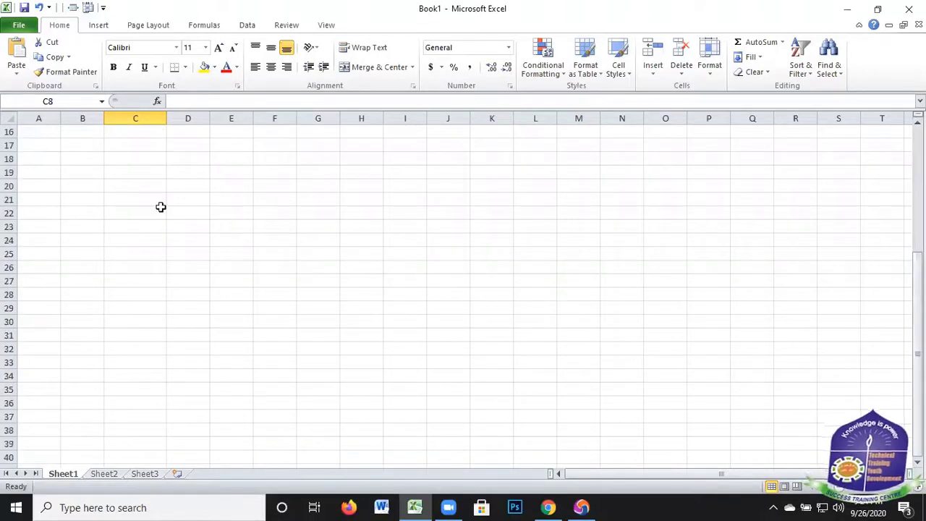
{"action": "scroll", "coordinate": [157, 185], "scroll_direction": "up", "scroll_amount": 5}
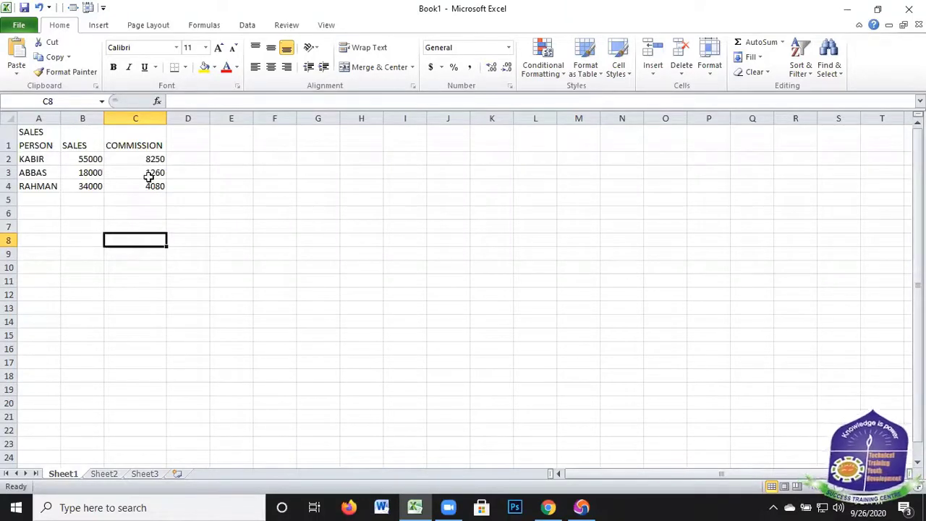
{"action": "left_click", "coordinate": [110, 474]}
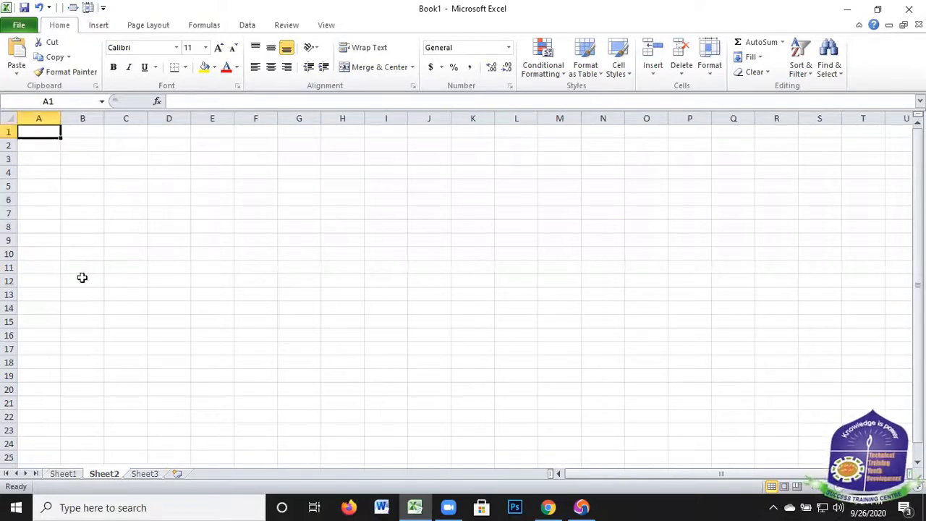
{"action": "left_click", "coordinate": [63, 474]}
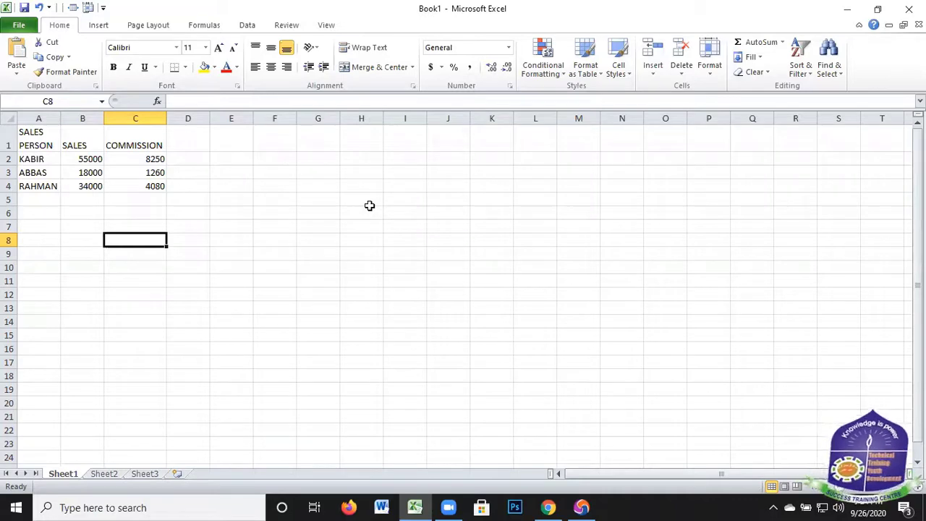
{"action": "left_click", "coordinate": [103, 474]}
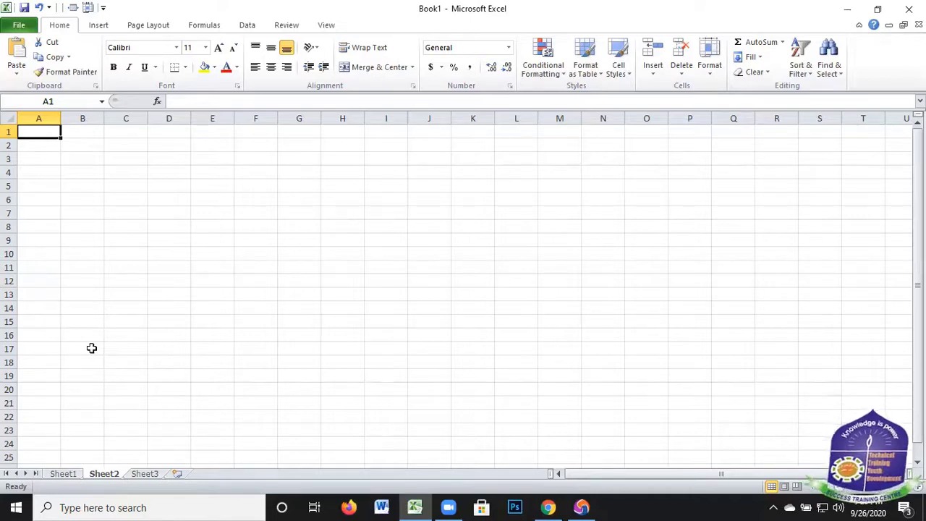
Copy the three salesperson names from A2:A4 on Sheet1 and paste them on Sheet2 starting at A1
{"action": "left_click", "coordinate": [63, 474]}
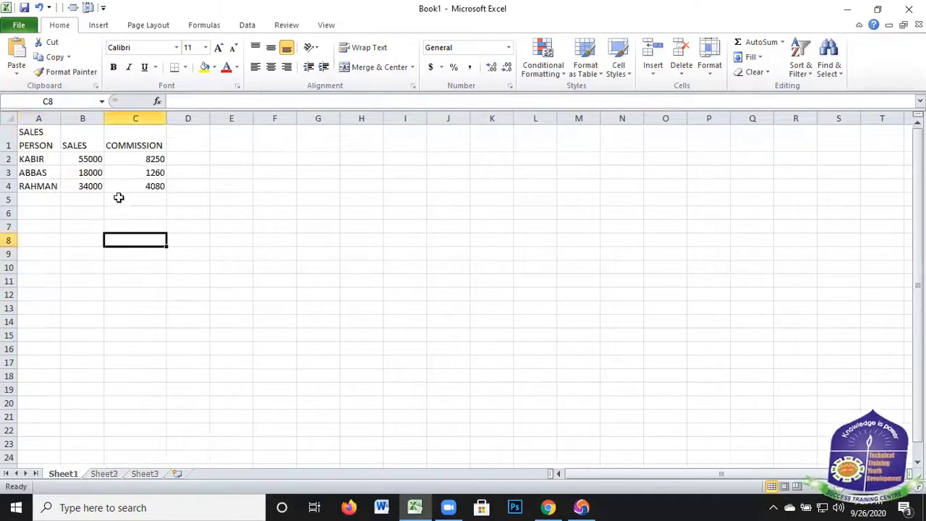
{"action": "left_click", "coordinate": [24, 166]}
{"action": "left_click", "coordinate": [26, 184], "text": "shift"}
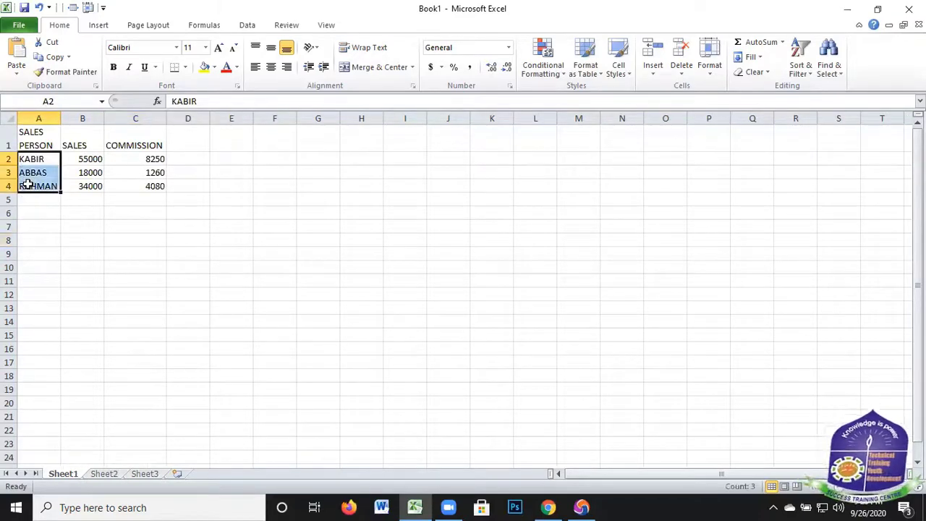
{"action": "key", "text": "ctrl+c"}
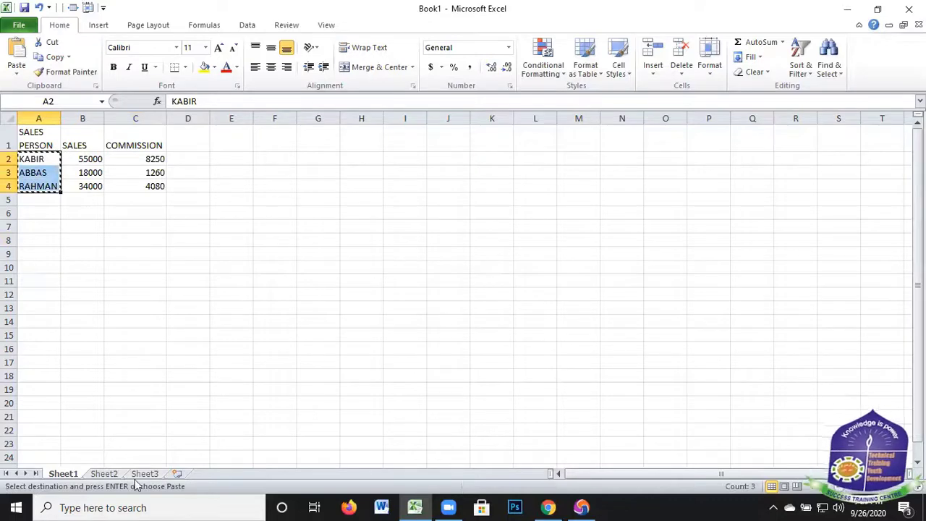
{"action": "key", "text": "ctrl+Page_Down"}
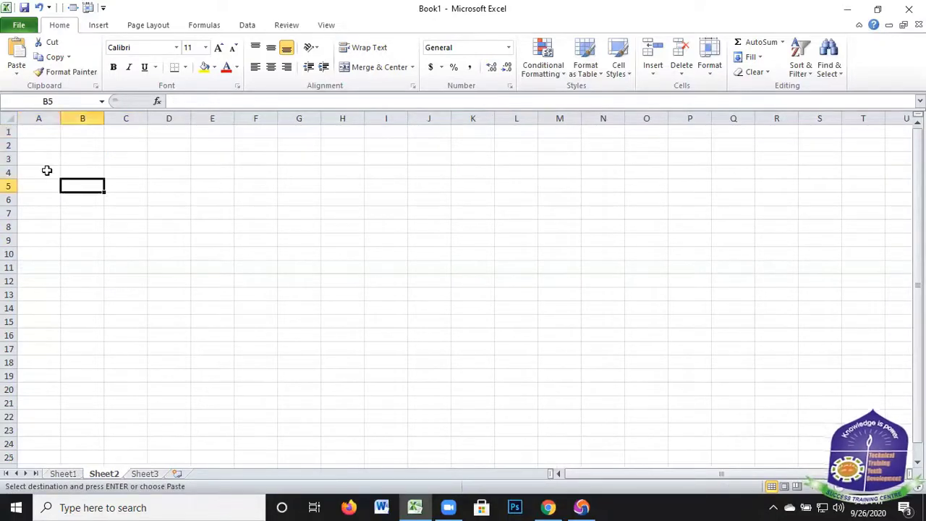
{"action": "left_click_drag", "start_coordinate": [37, 131], "coordinate": [47, 174]}
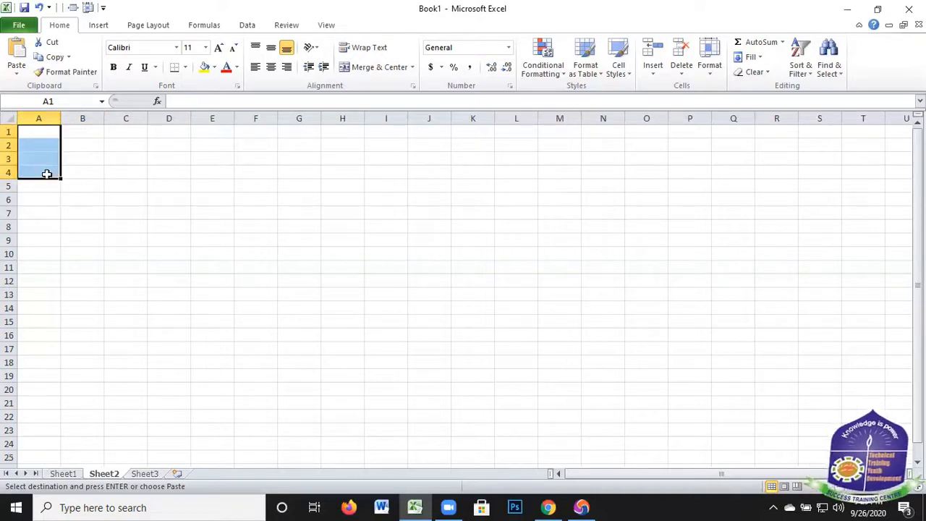
{"action": "key", "text": "ctrl+v"}
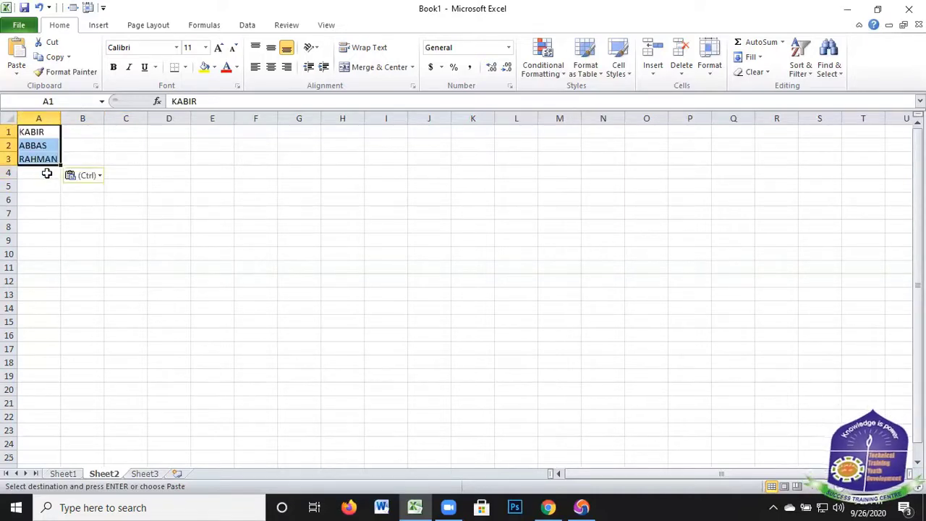
Add two more employees' names in cells A4 and A5 of Sheet2, below the pasted names
{"action": "left_click", "coordinate": [45, 173]}
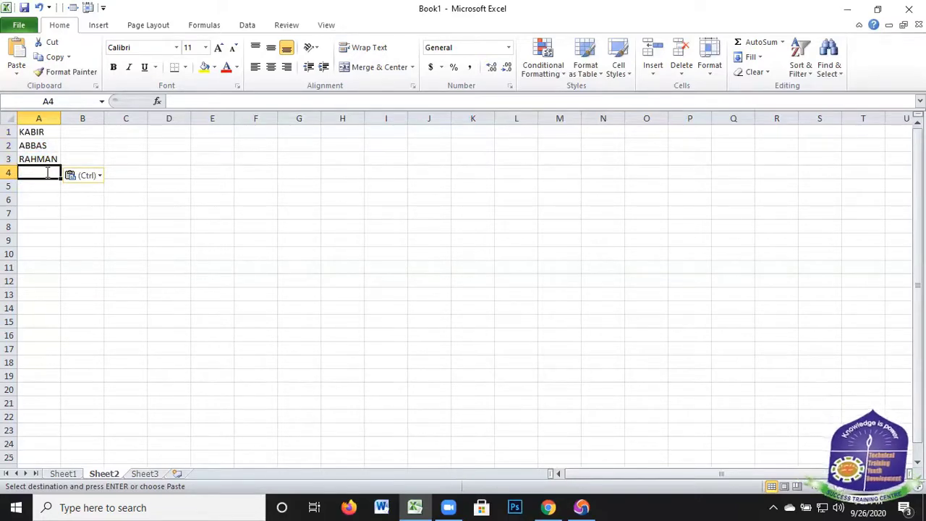
{"action": "type", "text": "TIT"}
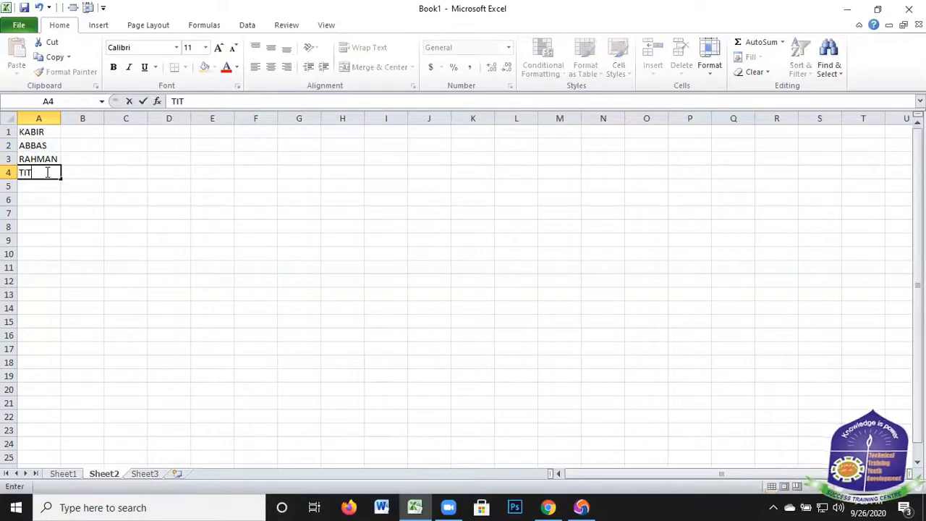
{"action": "type", "text": "U"}
{"action": "key", "text": "Return"}
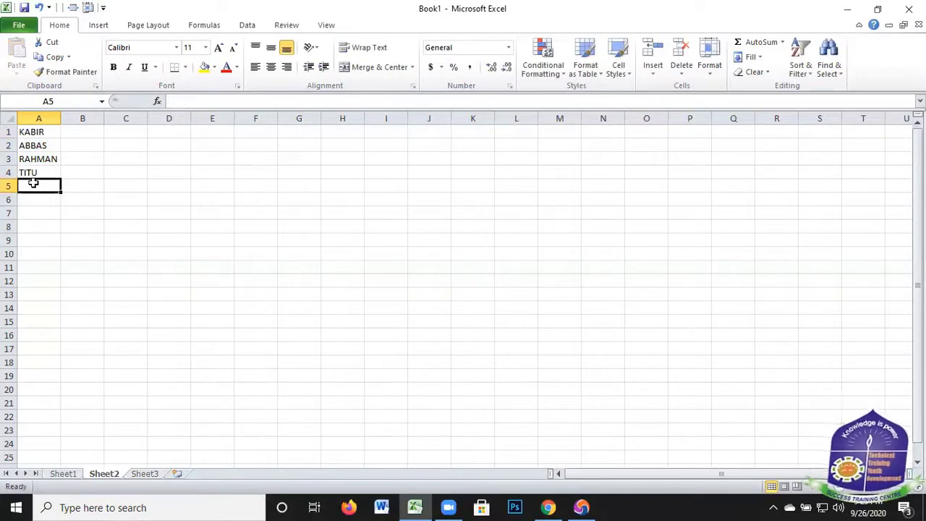
{"action": "type", "text": "KA"}
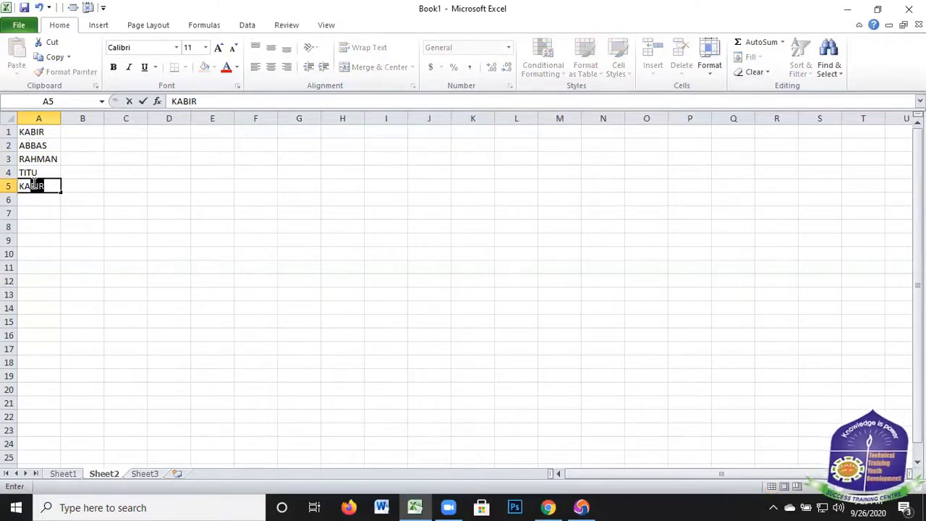
{"action": "type", "text": "LI"}
Enter the heading POST in B1 and the job title OFFICER in B2
{"action": "left_click", "coordinate": [86, 133]}
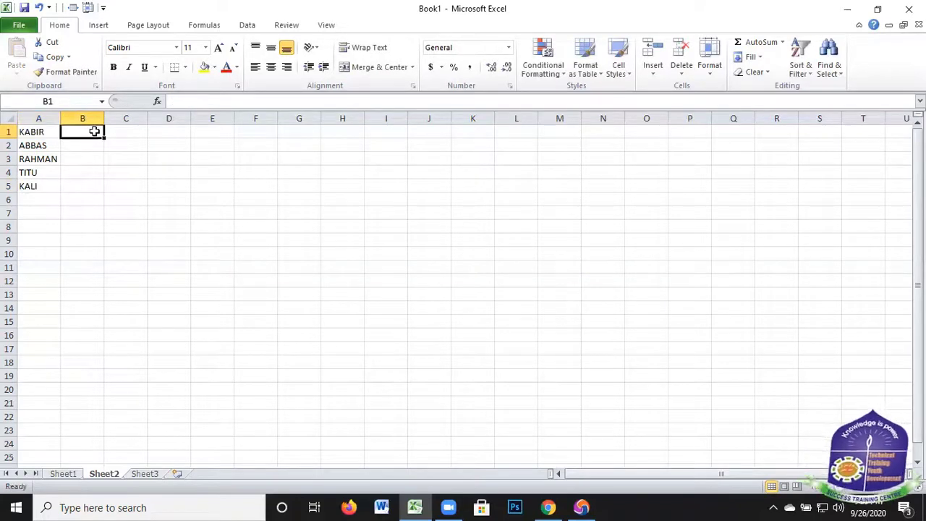
{"action": "type", "text": "POS"}
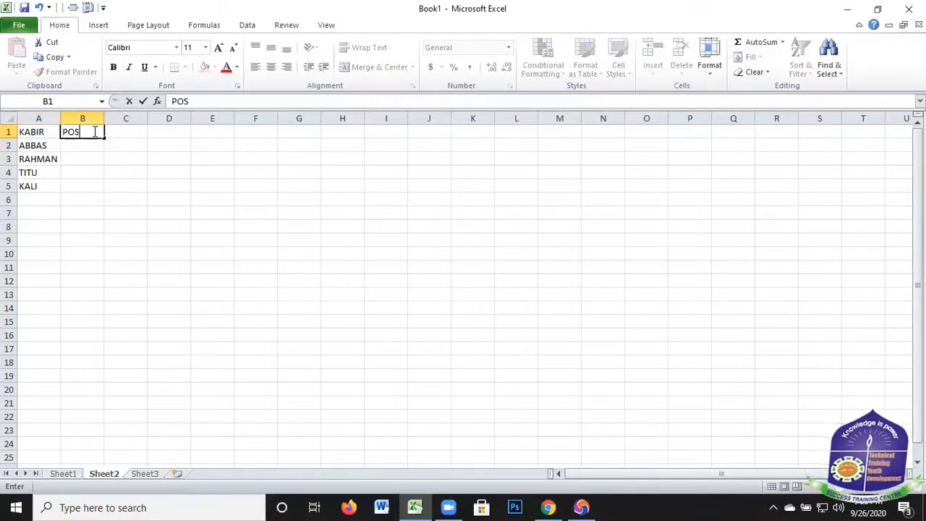
{"action": "type", "text": "T"}
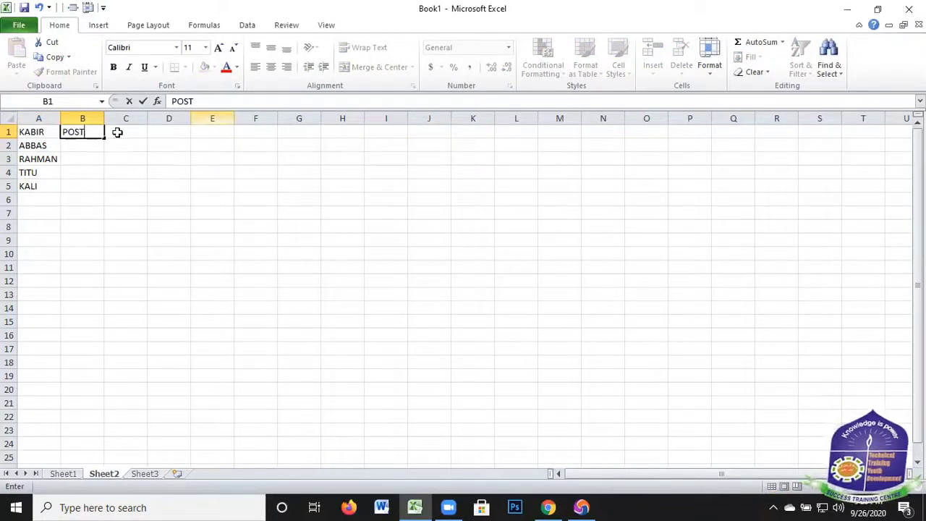
{"action": "left_click", "coordinate": [84, 145]}
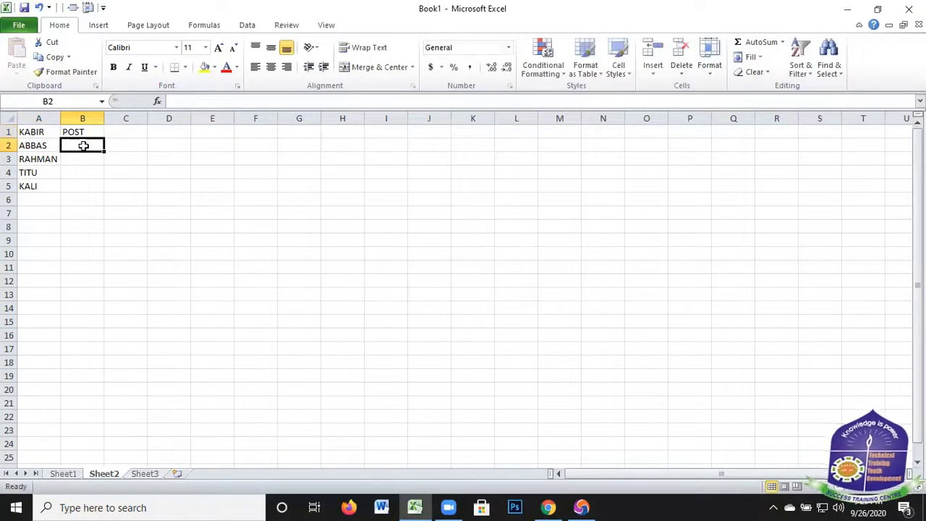
{"action": "type", "text": "O"}
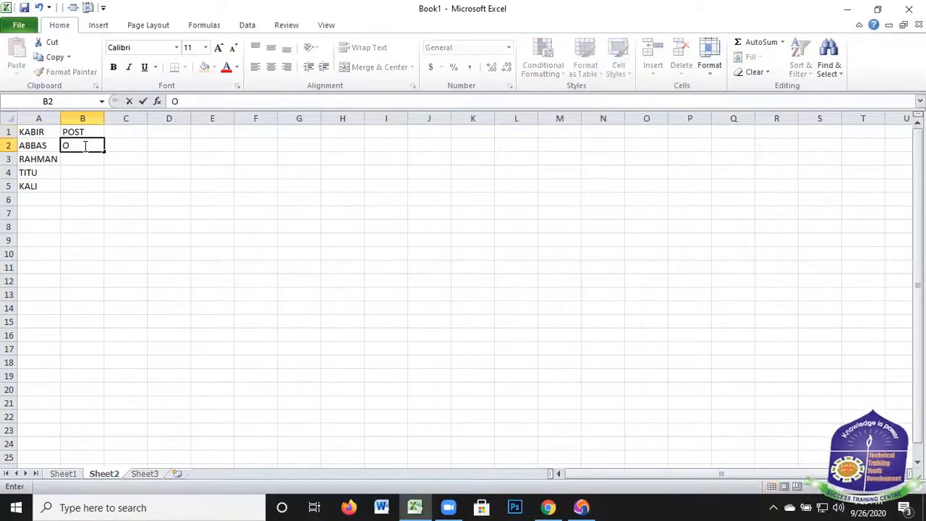
{"action": "type", "text": "FFICER"}
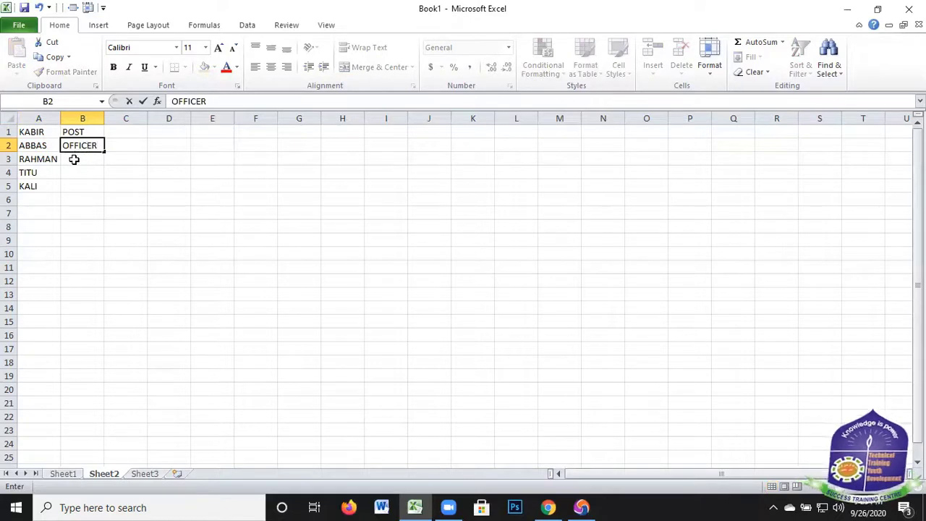
{"action": "key", "text": "Return"}
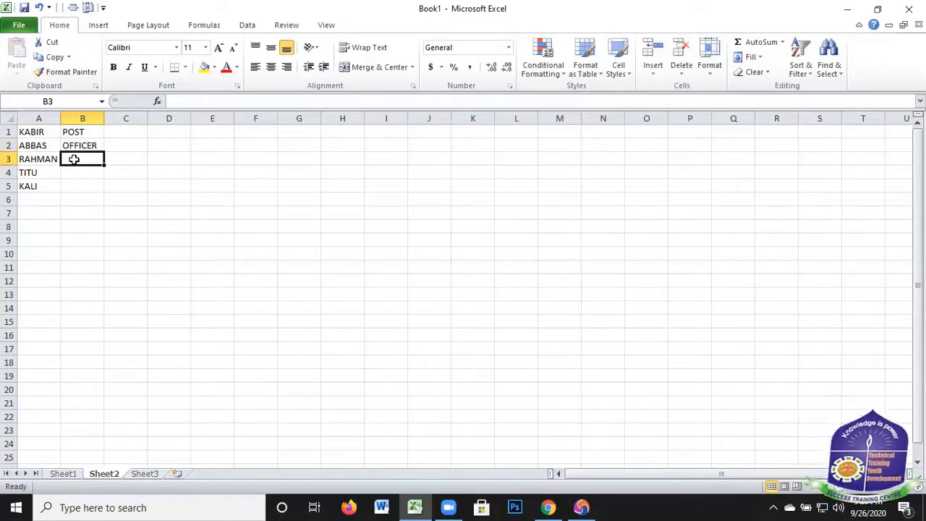
Fill in the remaining job titles with CLARK in B3, MD in B4 and AMD in B5
{"action": "type", "text": "CL"}
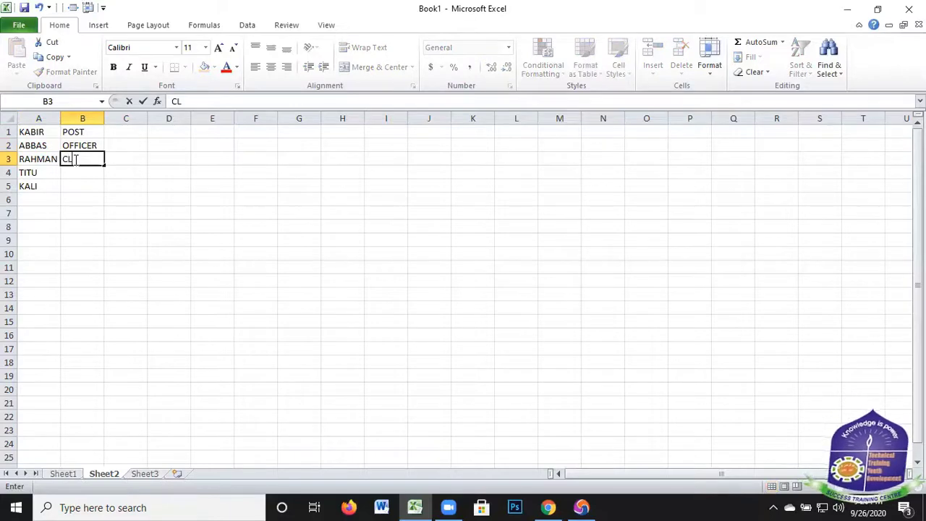
{"action": "type", "text": "ARK"}
{"action": "left_click", "coordinate": [79, 171]}
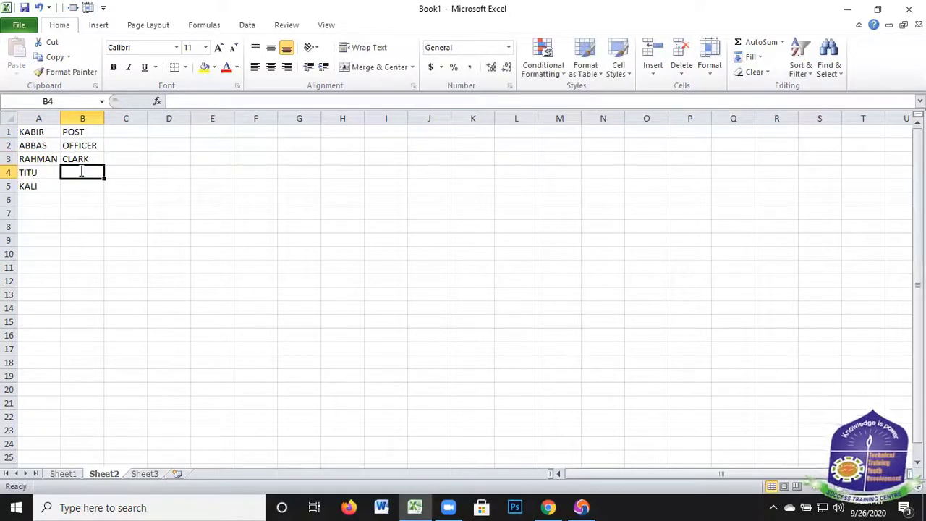
{"action": "type", "text": "MD"}
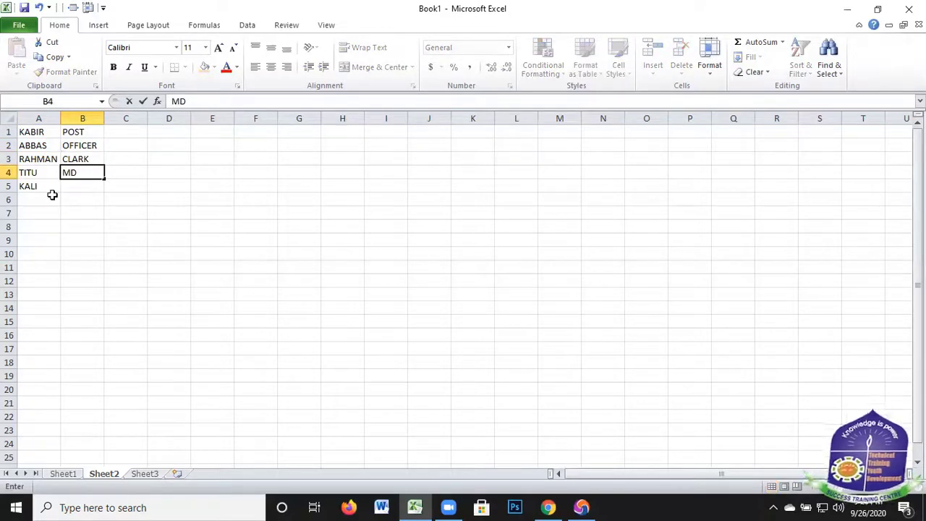
{"action": "left_click", "coordinate": [88, 186]}
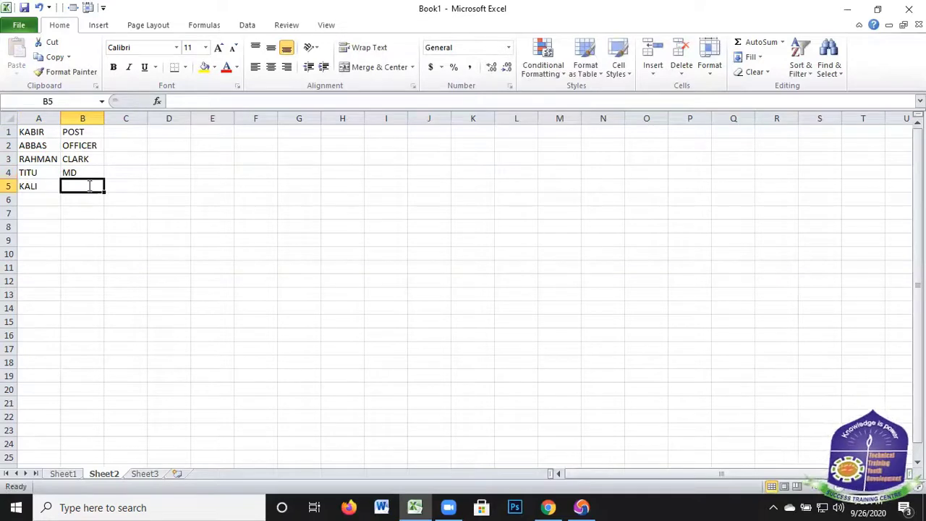
{"action": "type", "text": "AM"}
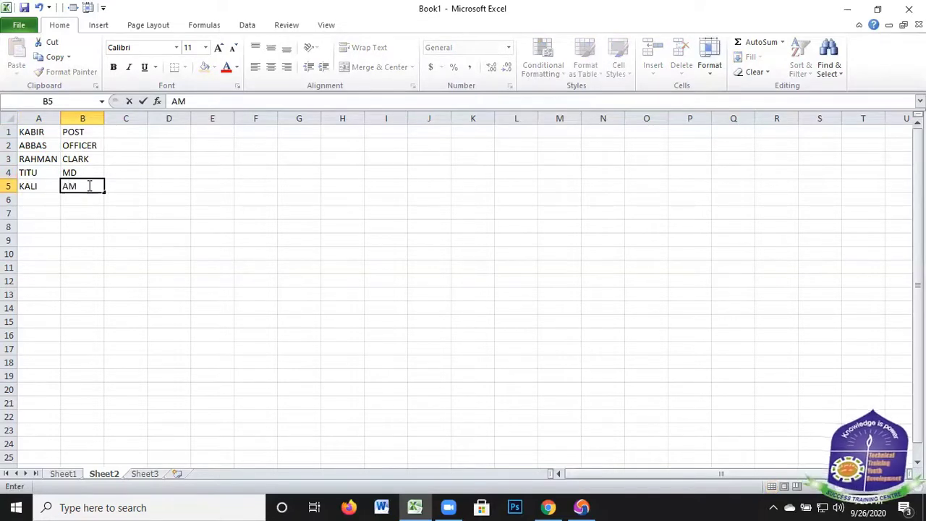
{"action": "type", "text": "D"}
Replace the first name in A1 of Sheet2 with the heading NAME
{"action": "left_click_drag", "start_coordinate": [33, 131], "coordinate": [36, 175]}
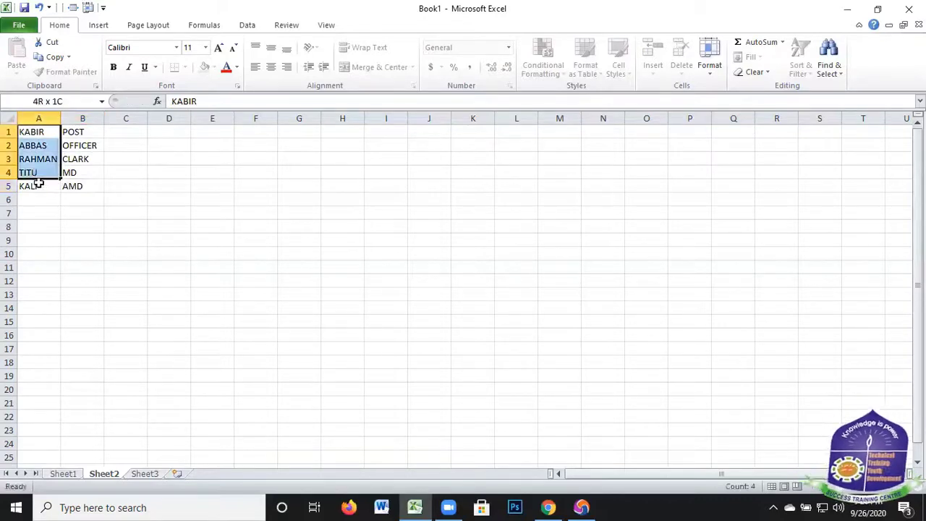
{"action": "key", "text": "shift+Down"}
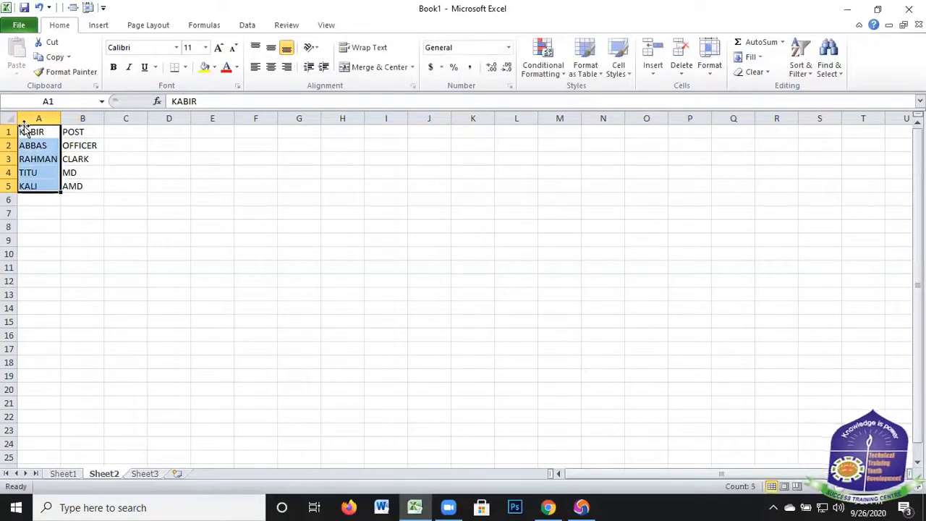
{"action": "left_click", "coordinate": [33, 134]}
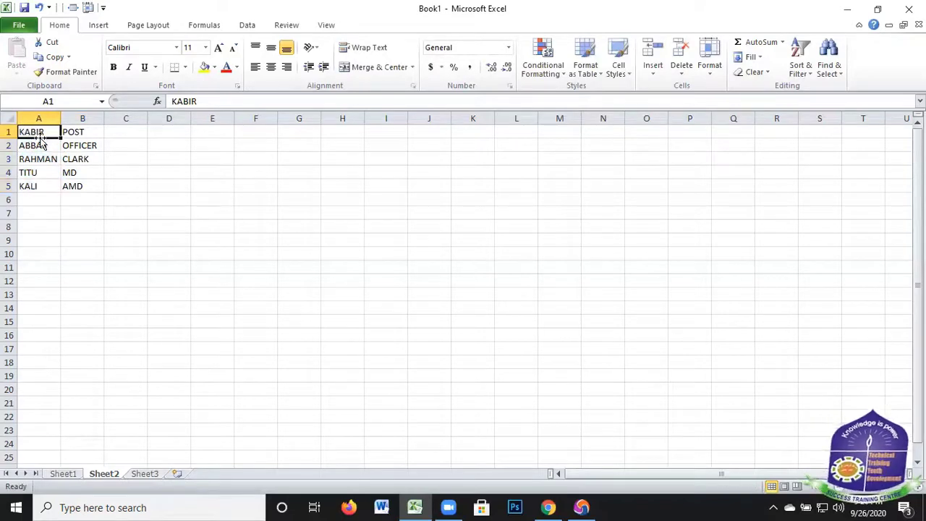
{"action": "key", "text": "BackSpace"}
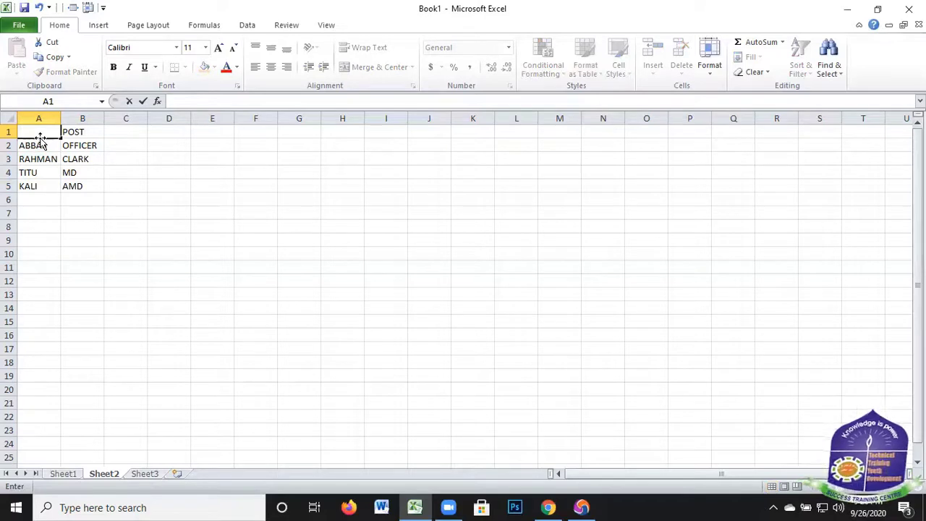
{"action": "type", "text": "NA"}
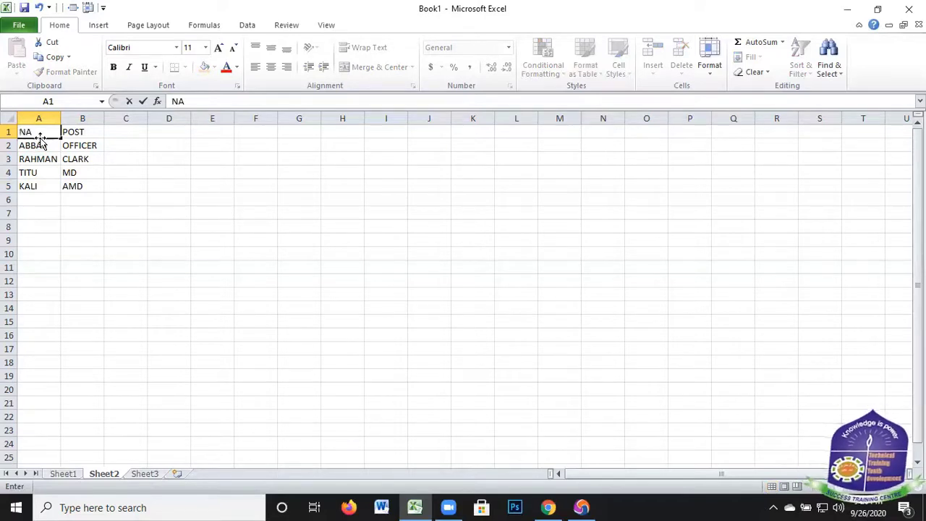
{"action": "type", "text": "ME"}
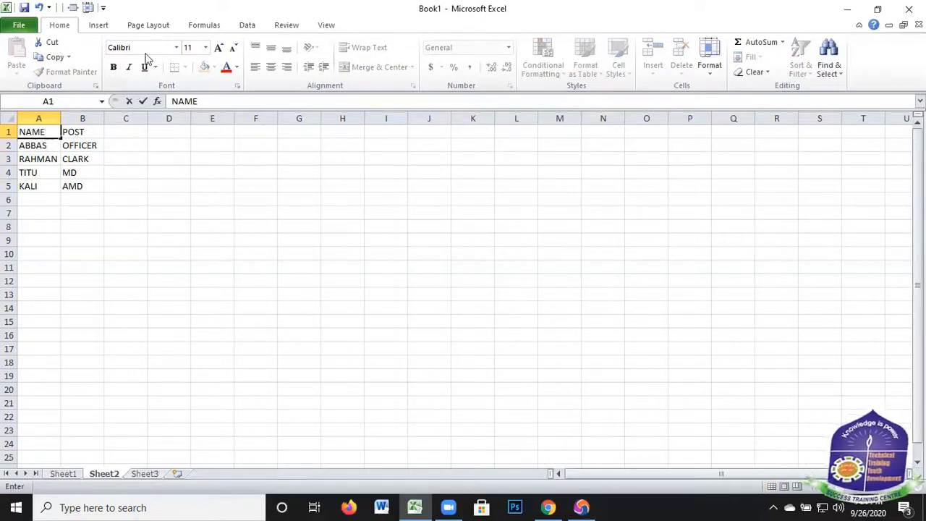
Enter the heading BASIC in C1 for the salary column
{"action": "left_click", "coordinate": [118, 132]}
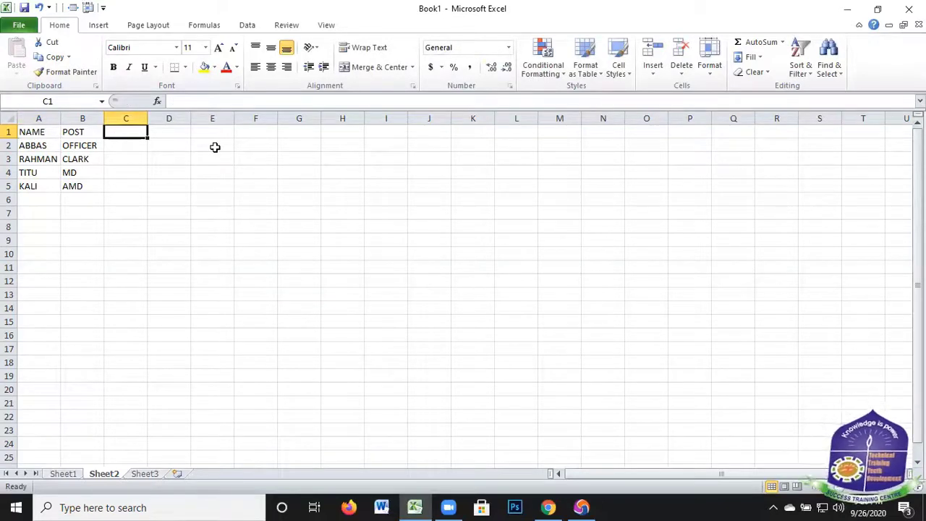
{"action": "type", "text": "V"}
{"action": "key", "text": "BackSpace"}
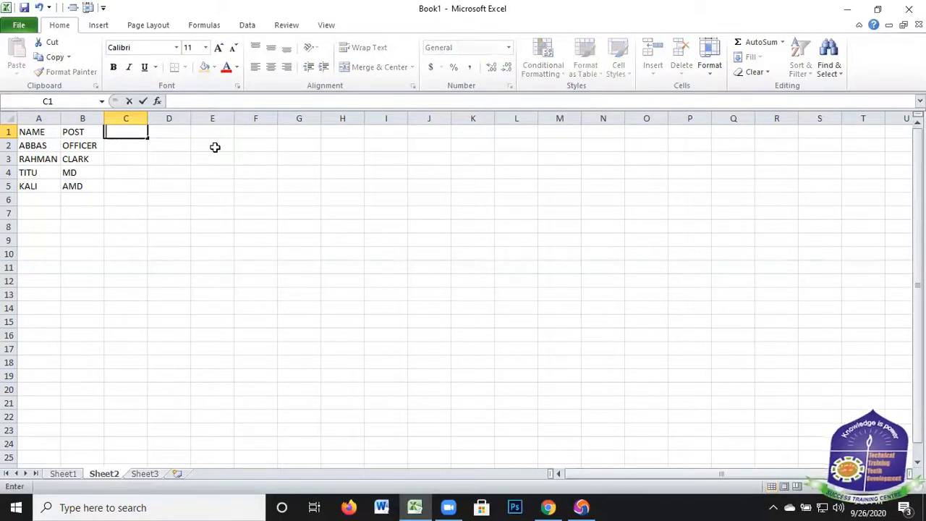
{"action": "type", "text": "BA"}
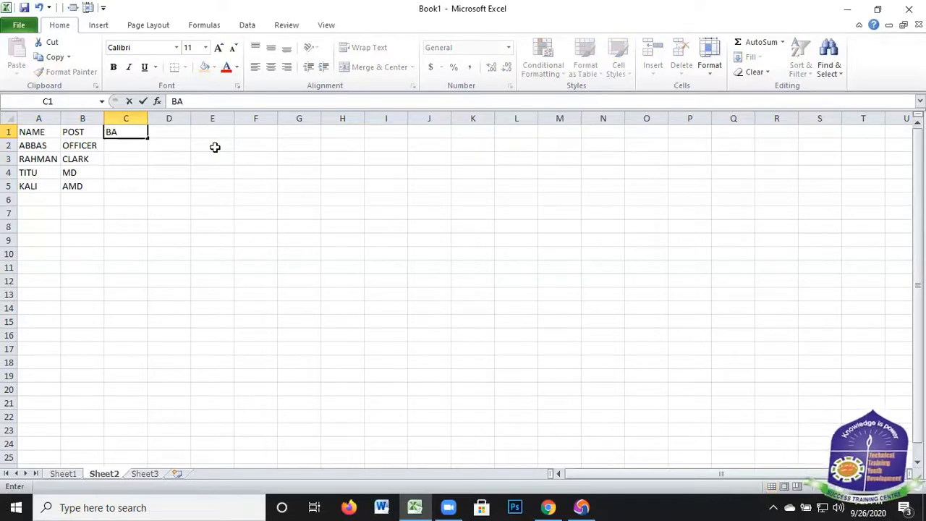
{"action": "type", "text": "SIC"}
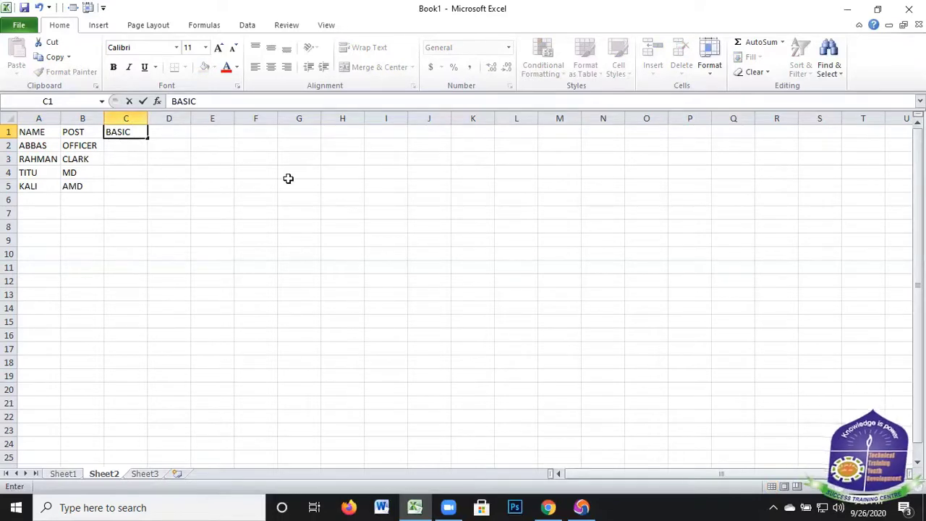
{"action": "key", "text": "Return"}
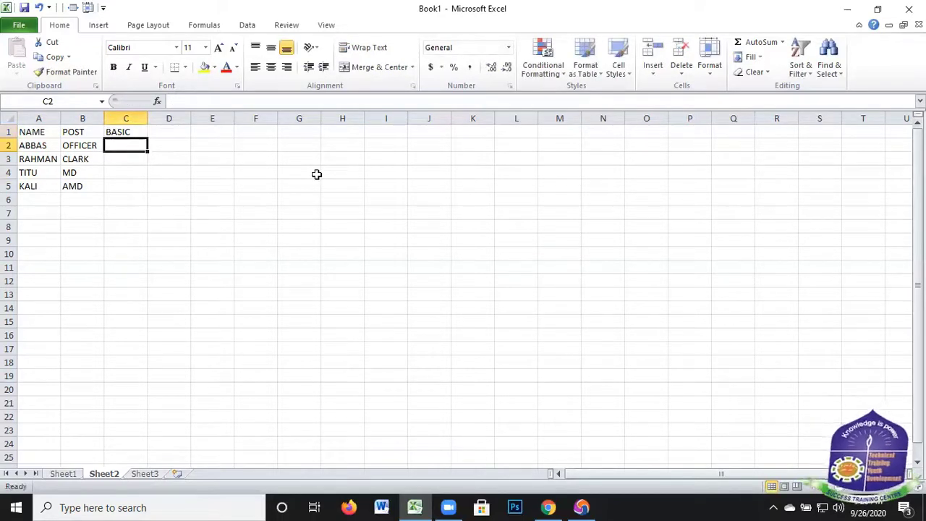
Enter basic salaries of 4500 in C2 for the OFFICER and 2500 in C3 for the CLARK
{"action": "type", "text": "4500"}
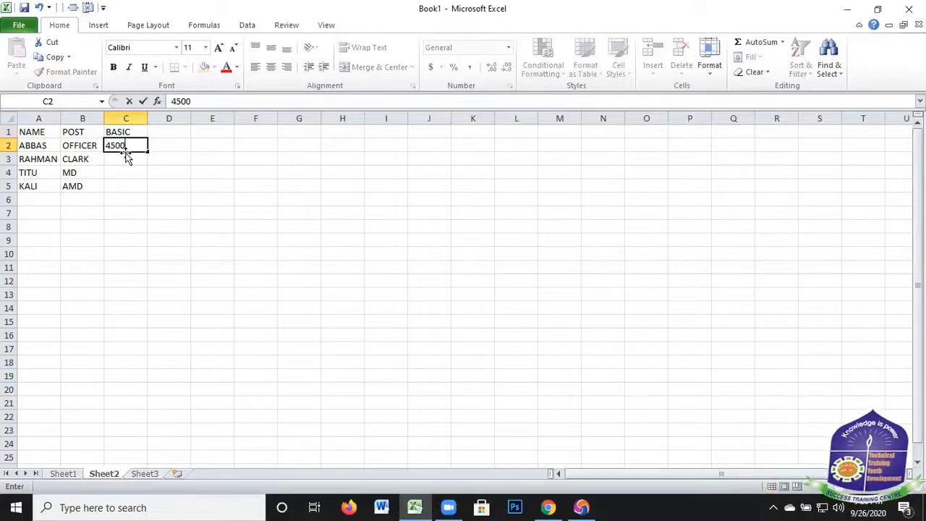
{"action": "key", "text": "ctrl+Return"}
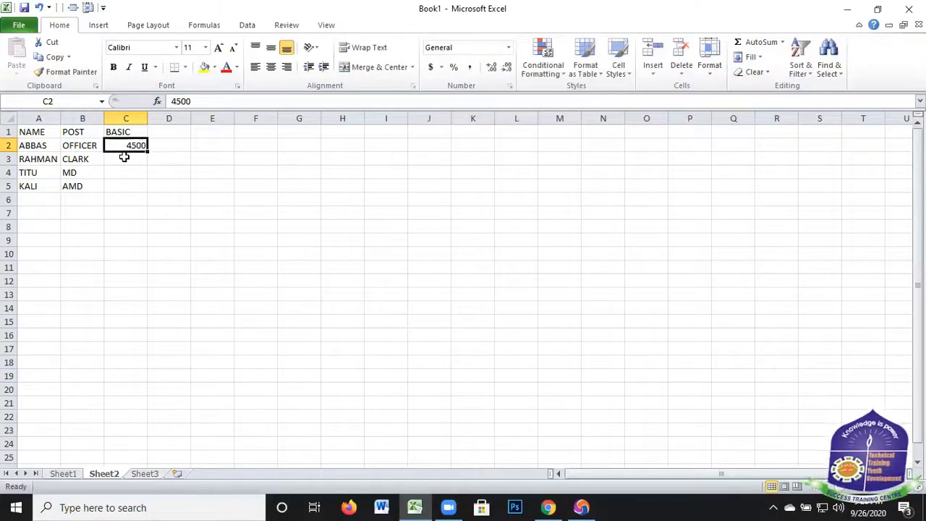
{"action": "left_click", "coordinate": [124, 157]}
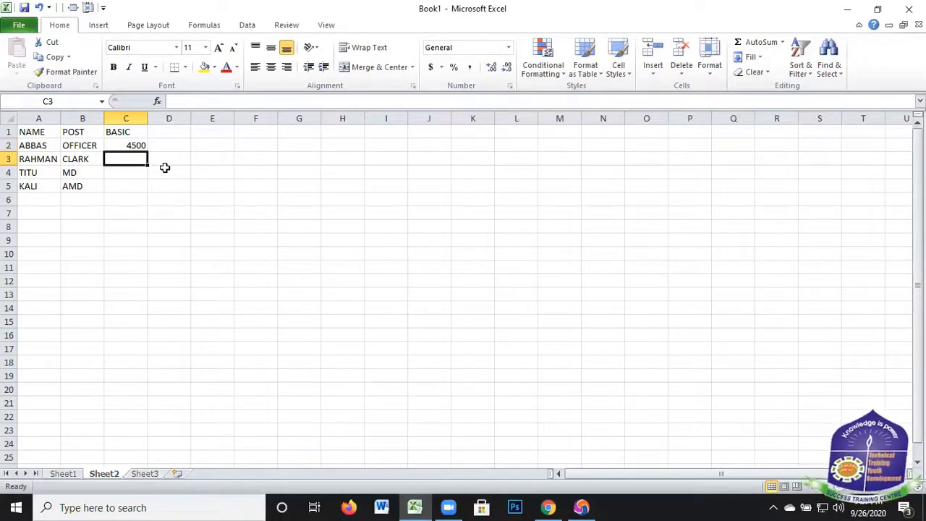
{"action": "type", "text": "2500"}
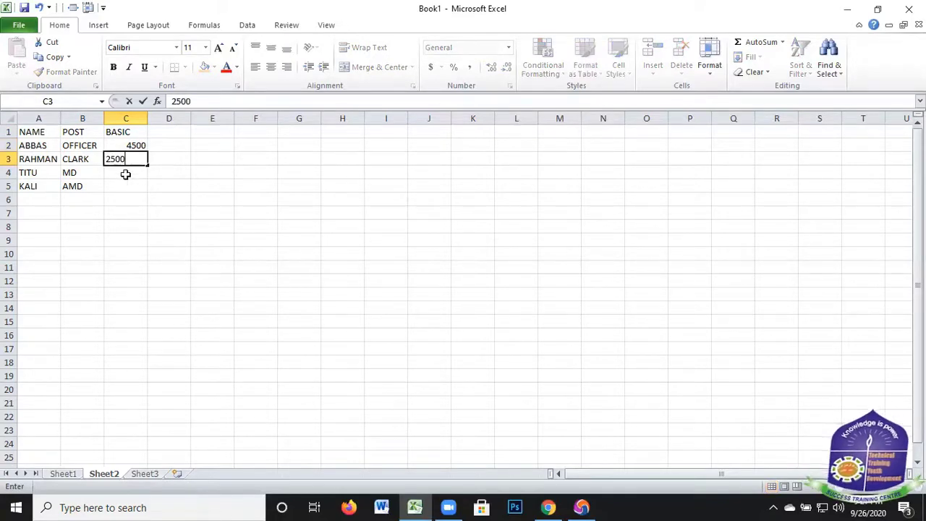
Enter basic salaries of 15000 in C4 for the MD and 7500 in C5 for the AMD
{"action": "left_click", "coordinate": [124, 175]}
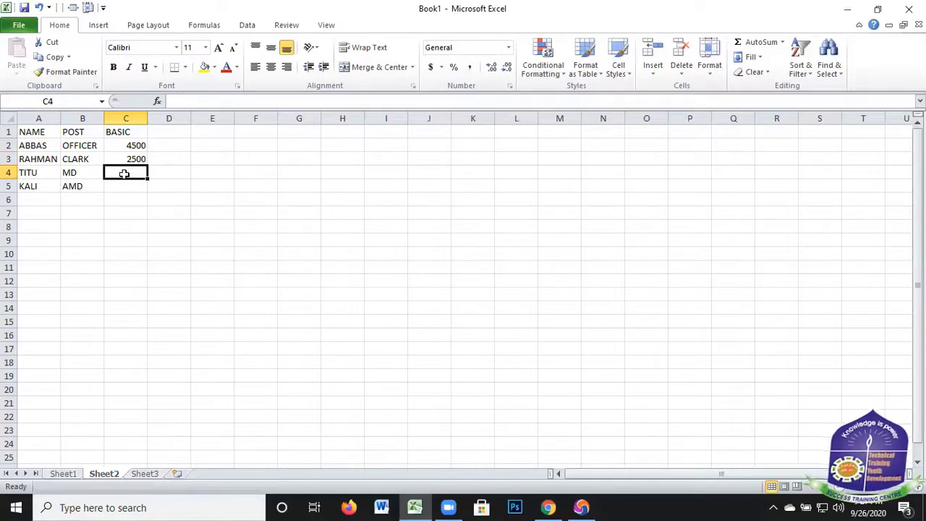
{"action": "type", "text": "1"}
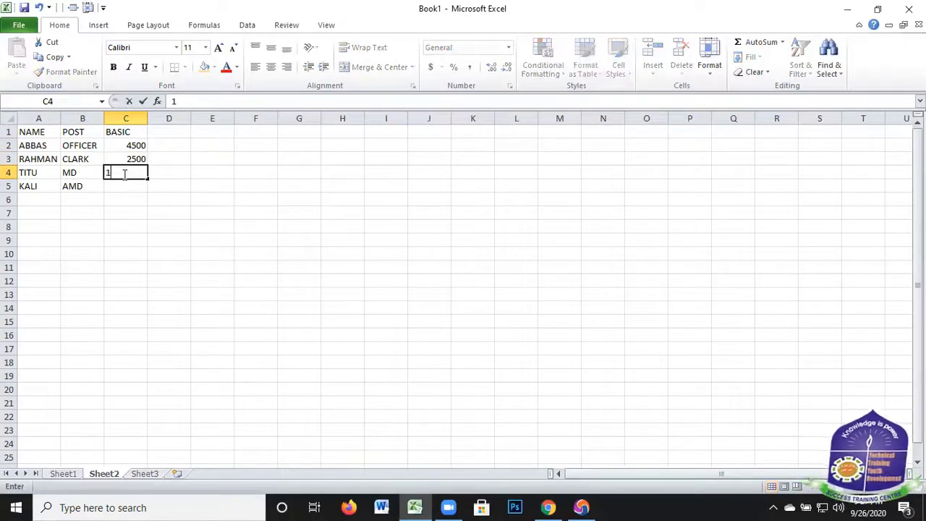
{"action": "type", "text": "5000"}
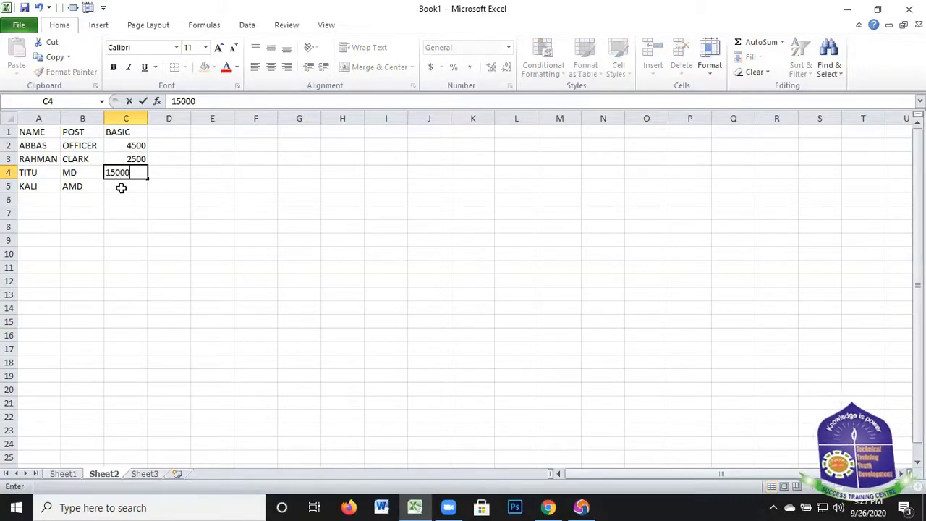
{"action": "key", "text": "Return"}
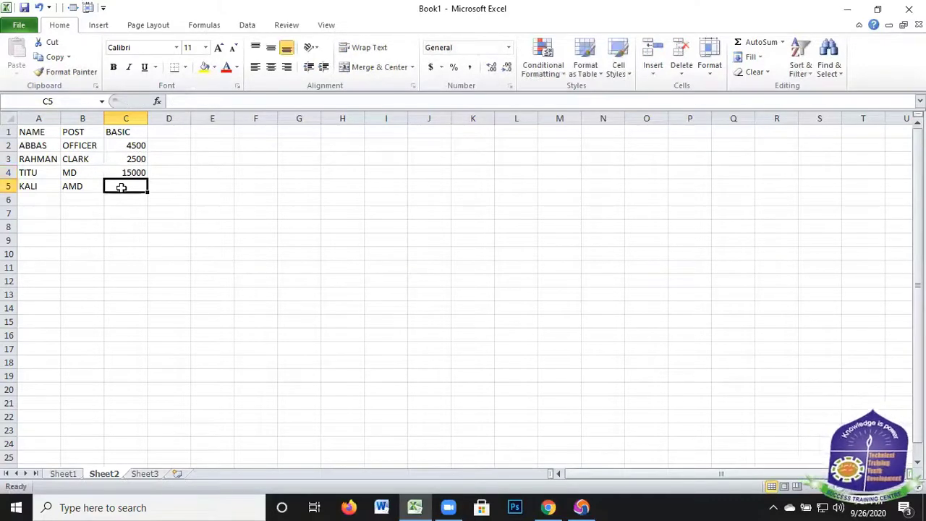
{"action": "type", "text": "750"}
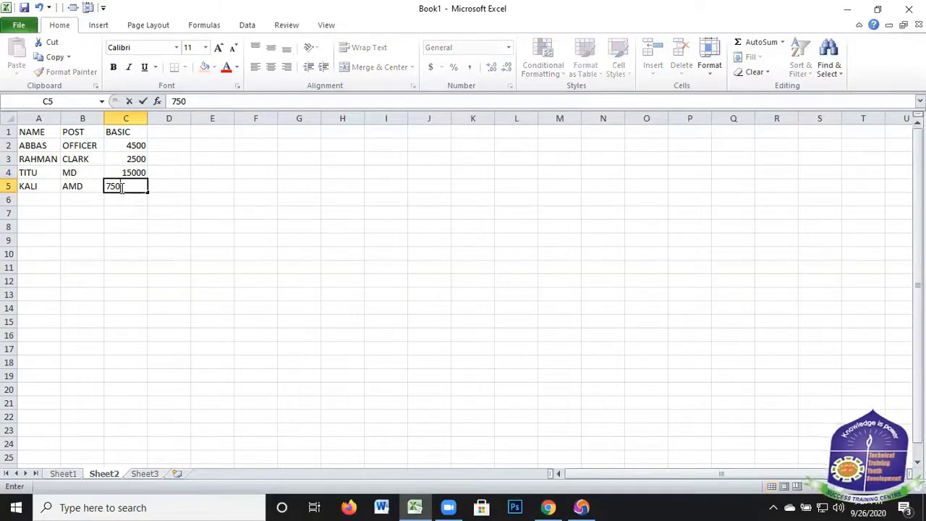
{"action": "type", "text": "0"}
{"action": "key", "text": "Up"}
{"action": "key", "text": "Up"}
{"action": "key", "text": "Up"}
{"action": "key", "text": "Up"}
{"action": "key", "text": "Right"}
{"action": "left_click", "coordinate": [81, 226]}
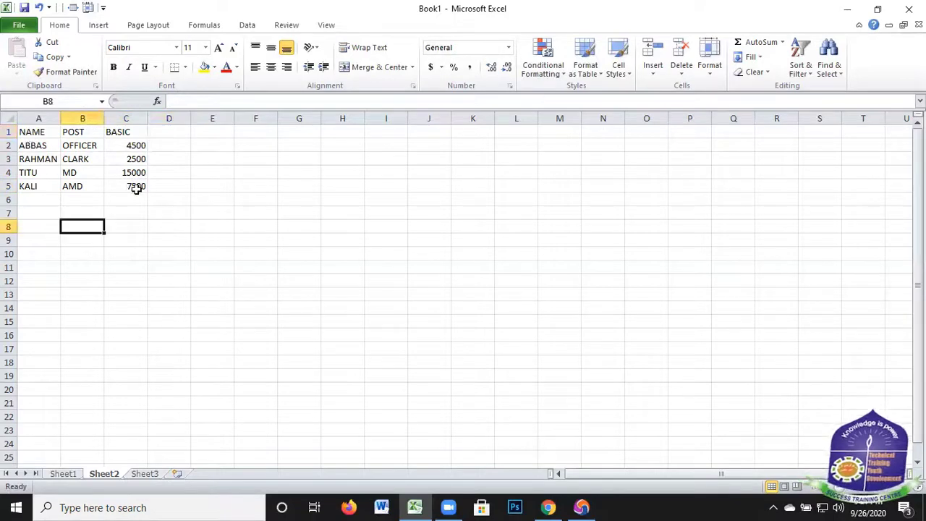
{"action": "left_click_drag", "start_coordinate": [33, 133], "coordinate": [137, 189]}
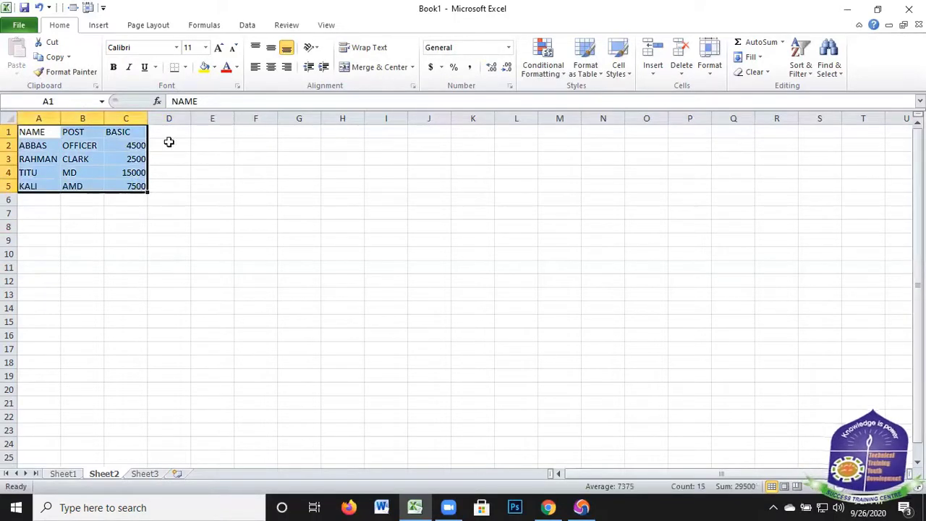
{"action": "left_click", "coordinate": [195, 176]}
{"action": "left_click_drag", "start_coordinate": [170, 133], "coordinate": [627, 244]}
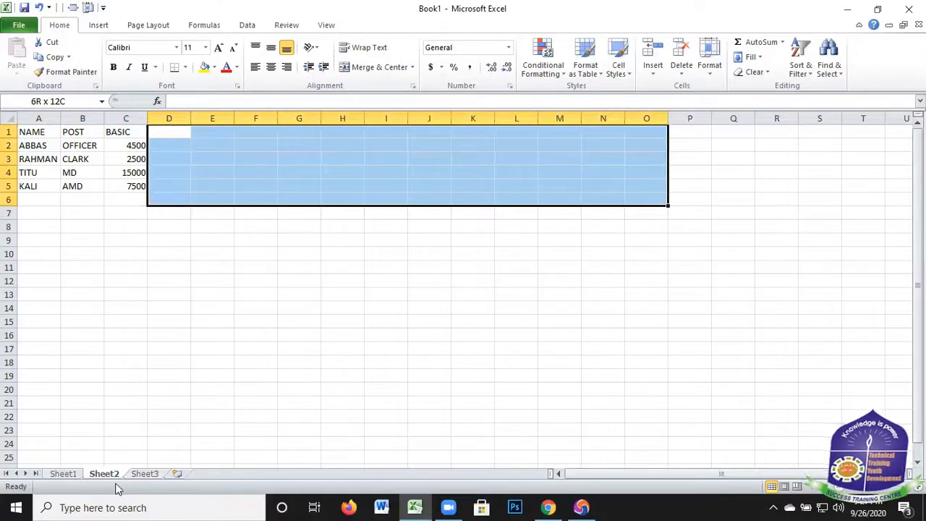
{"action": "left_click", "coordinate": [314, 309]}
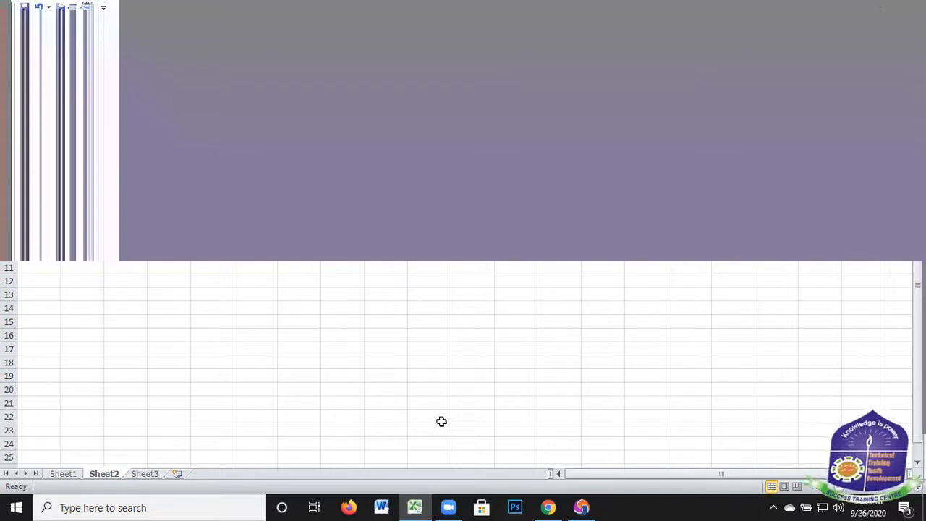
Add the column headings ALLOW in D1 and H/R in E1
{"action": "left_click", "coordinate": [164, 133]}
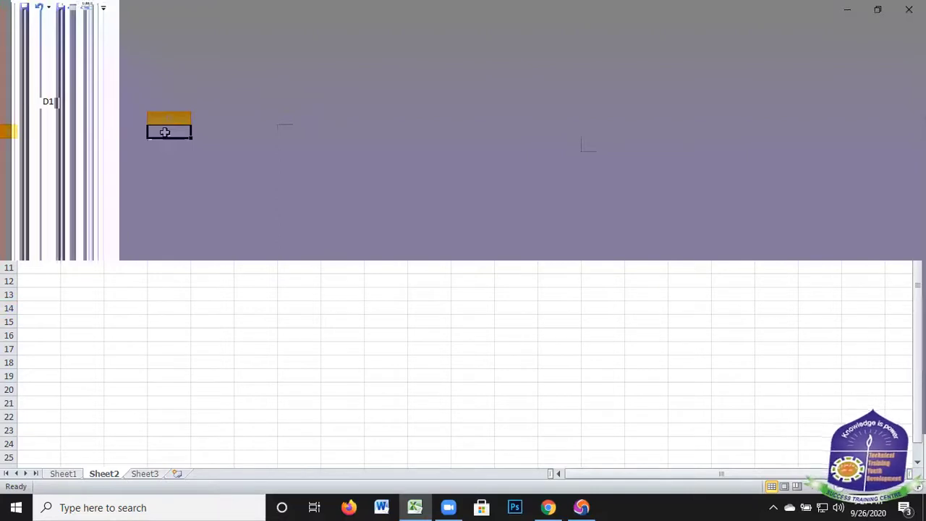
{"action": "type", "text": "A"}
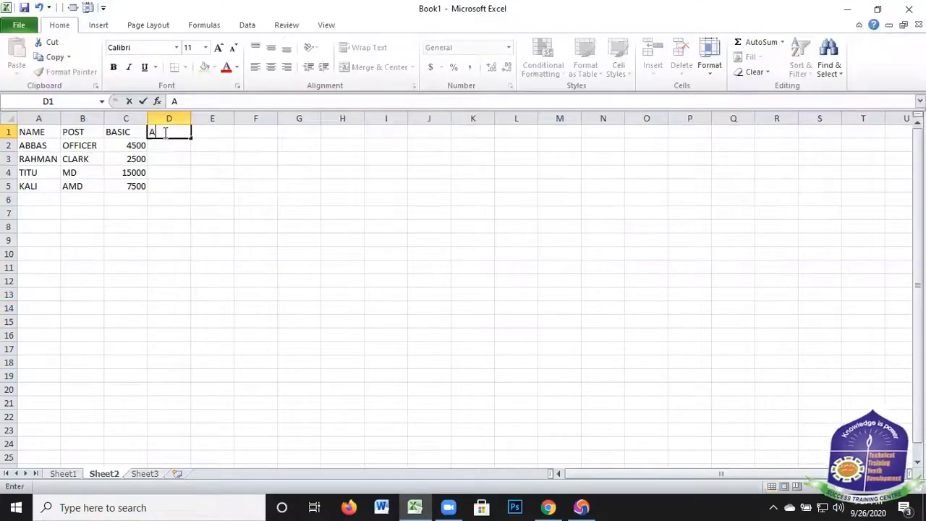
{"action": "type", "text": "LLOW"}
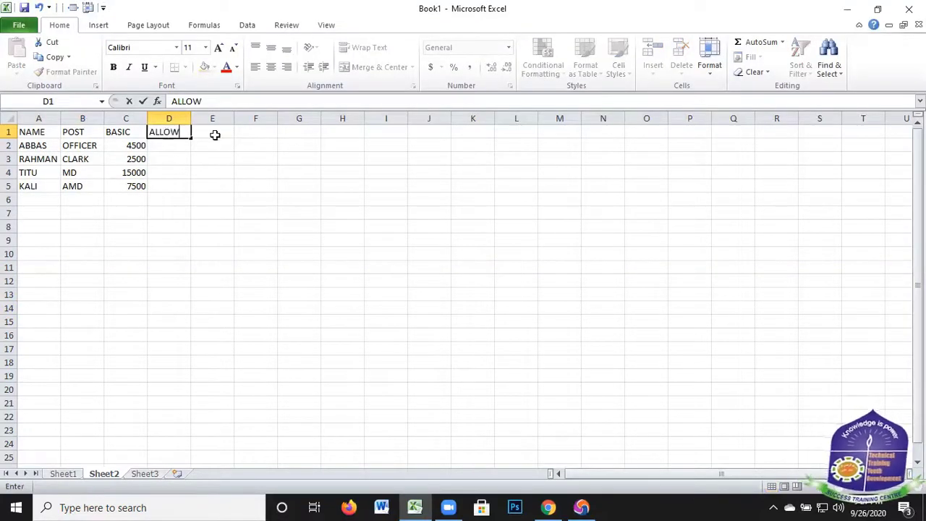
{"action": "left_click", "coordinate": [215, 135]}
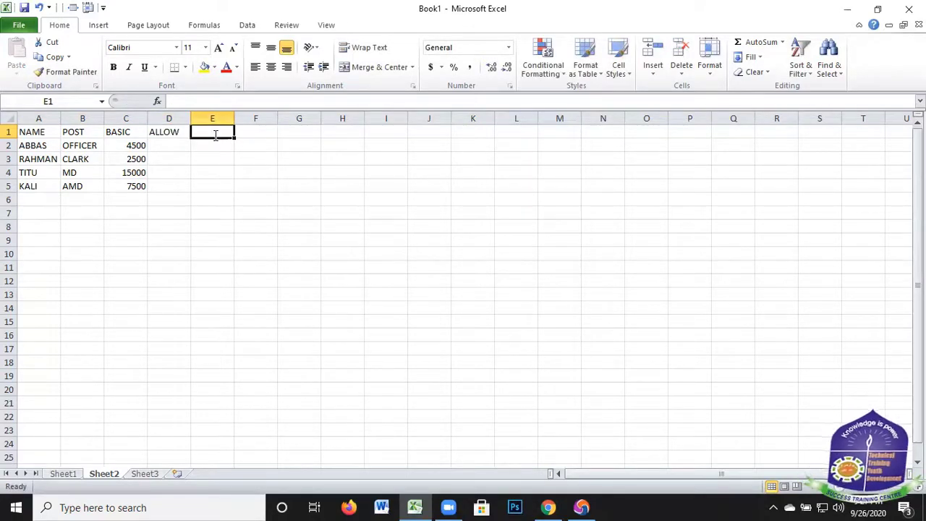
{"action": "type", "text": "H/"}
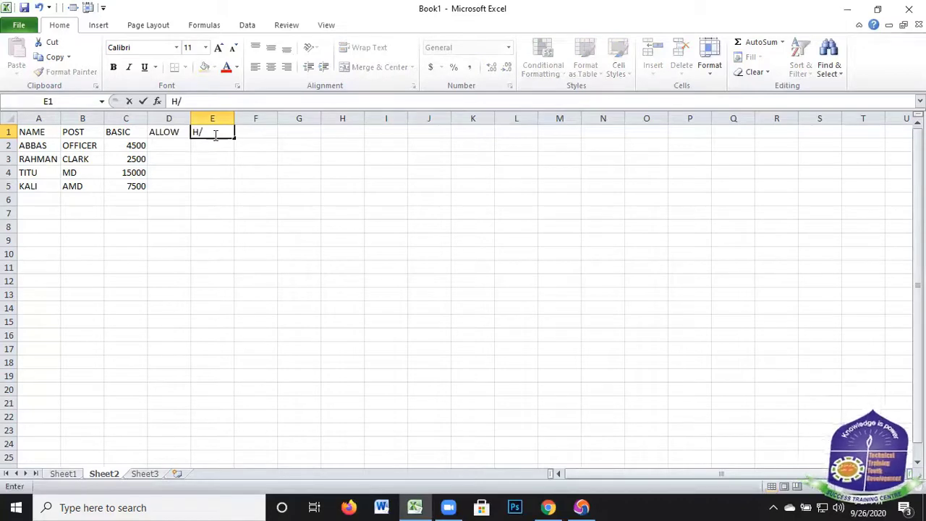
{"action": "type", "text": "R"}
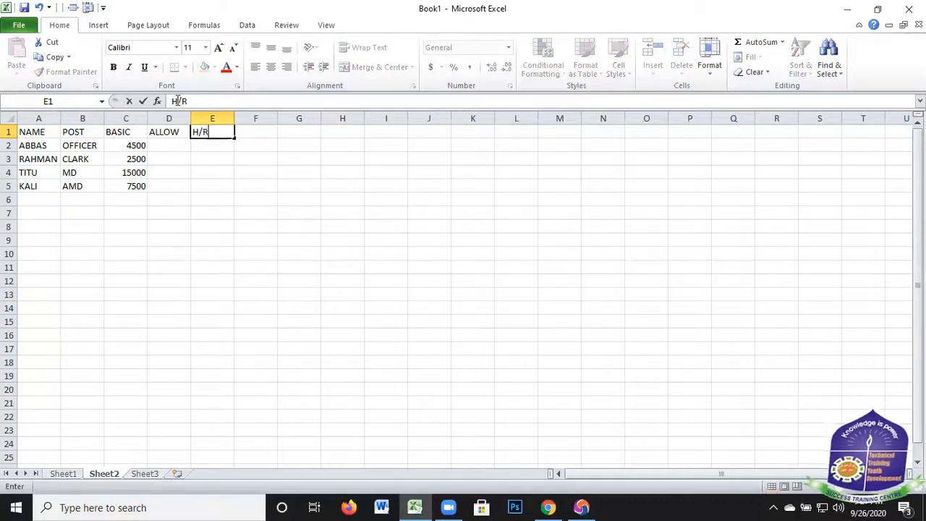
Add the column headings M/A in F1 and O.T.H in G1
{"action": "left_click", "coordinate": [251, 131]}
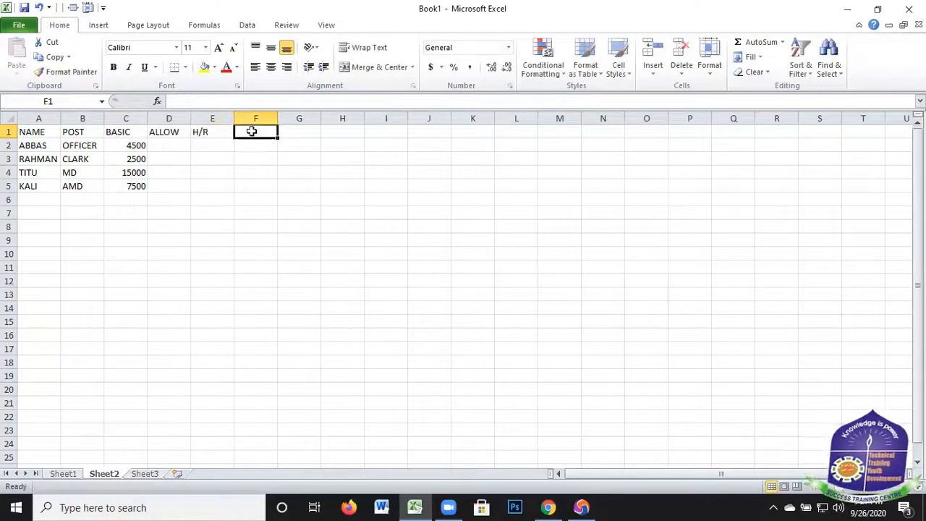
{"action": "type", "text": "M"}
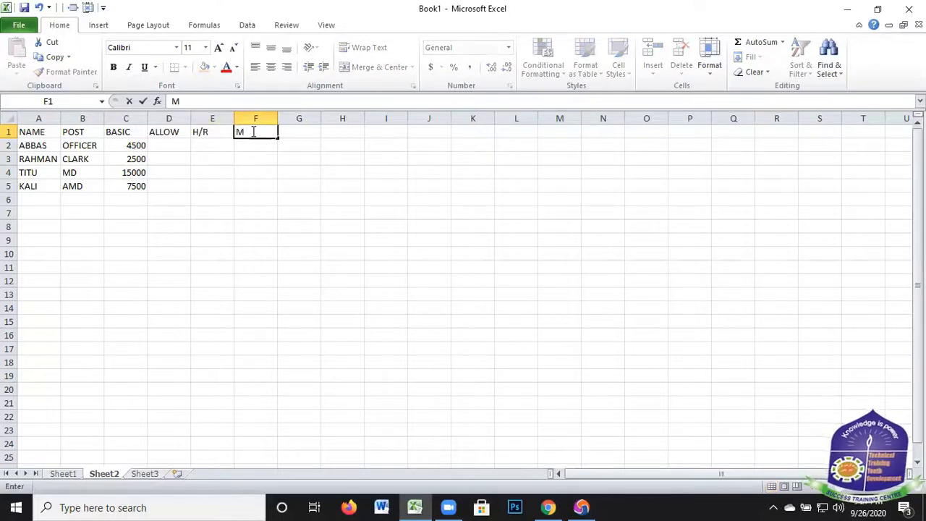
{"action": "type", "text": "/A"}
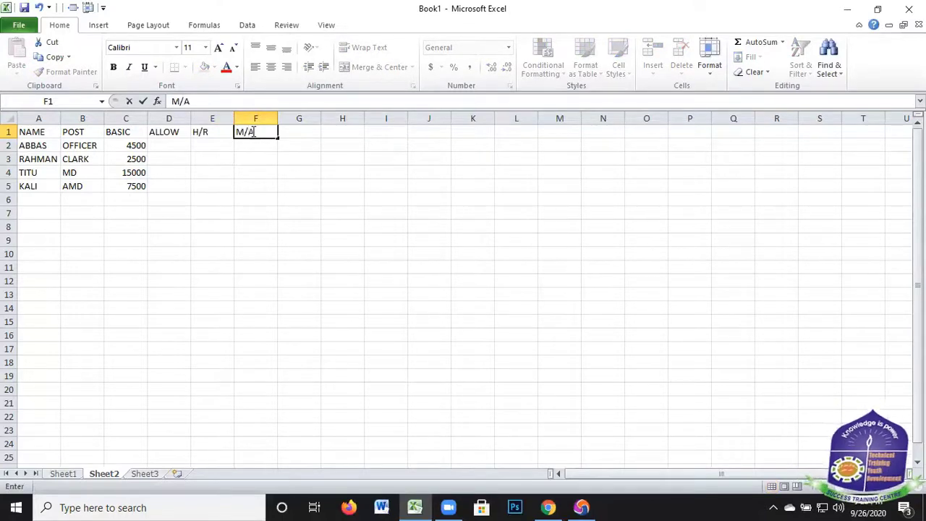
{"action": "left_click", "coordinate": [302, 132]}
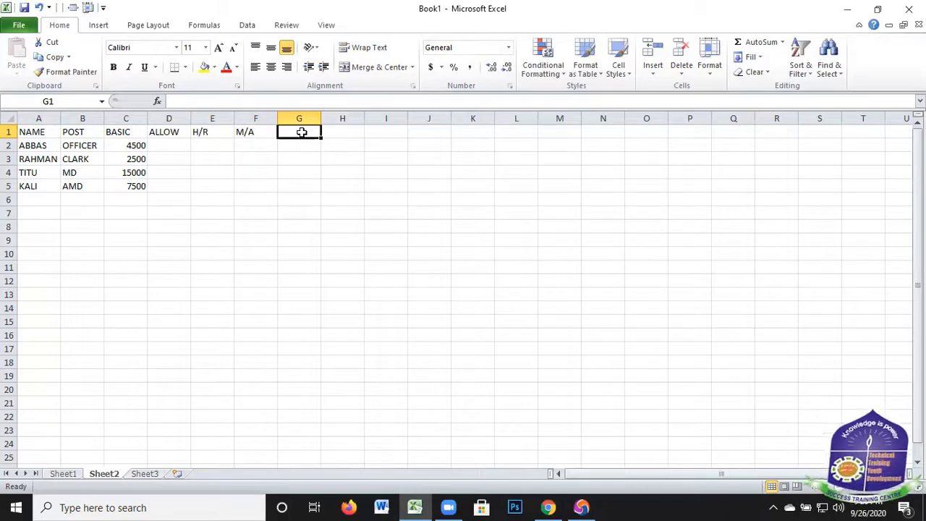
{"action": "type", "text": "O"}
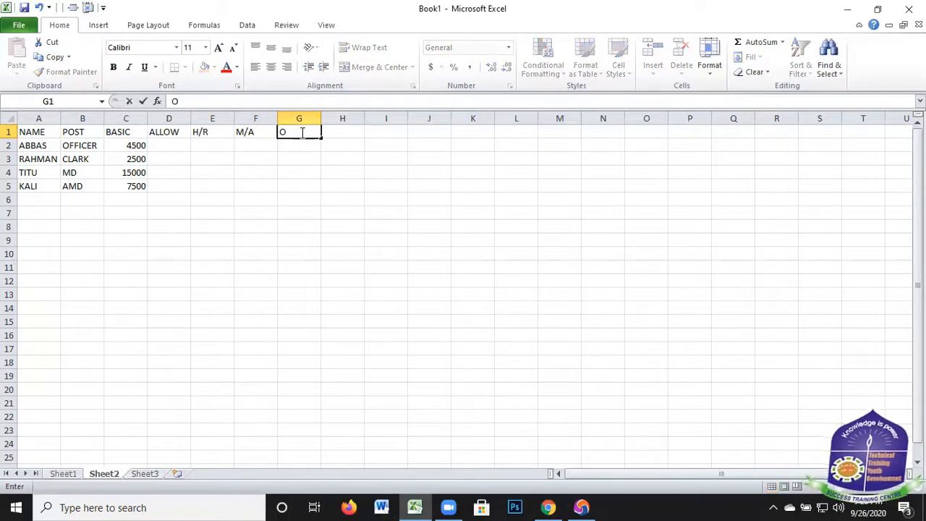
{"action": "type", "text": ".T.H"}
{"action": "left_click", "coordinate": [338, 131]}
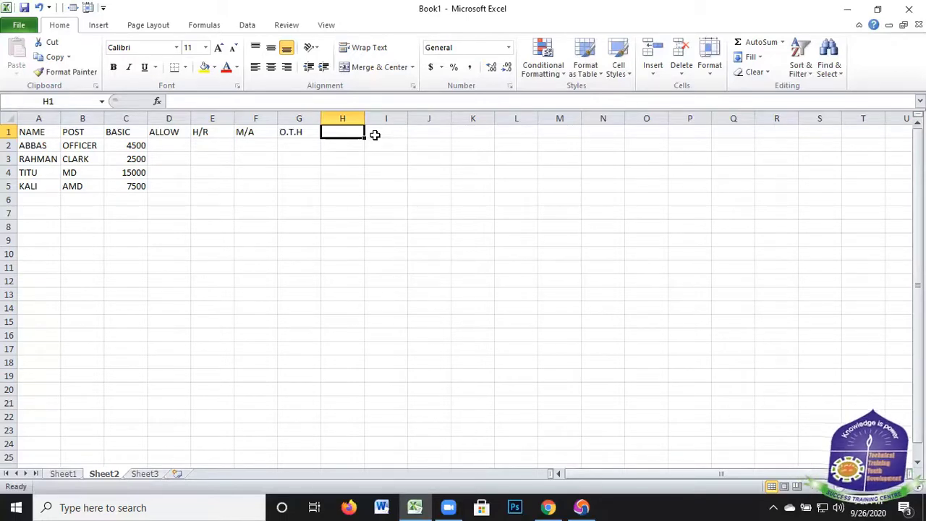
Add the column headings O.T.R in H1 and O.T.P in I1
{"action": "type", "text": "O"}
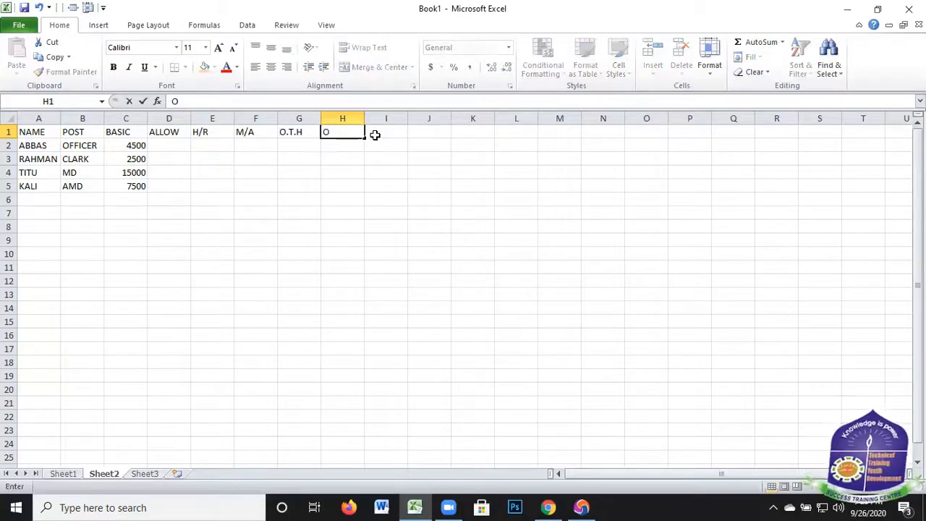
{"action": "type", "text": ".T.R"}
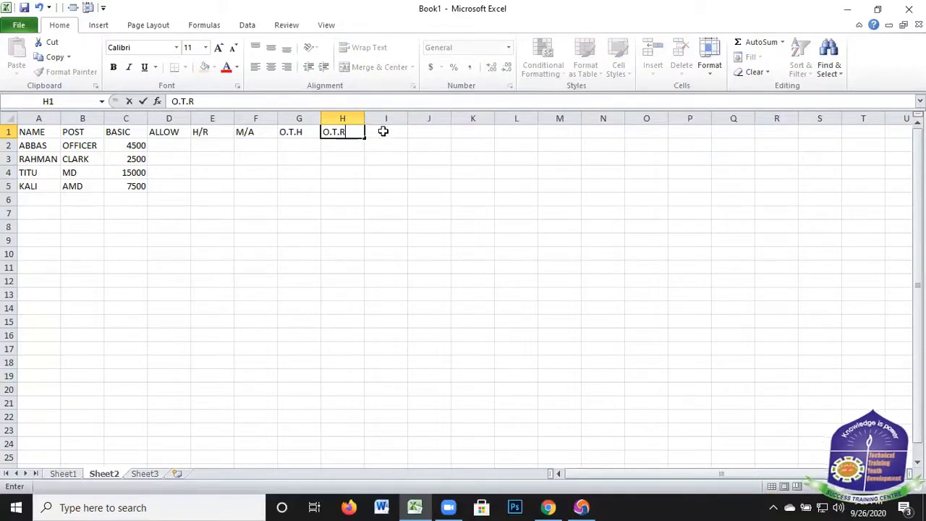
{"action": "left_click", "coordinate": [384, 131]}
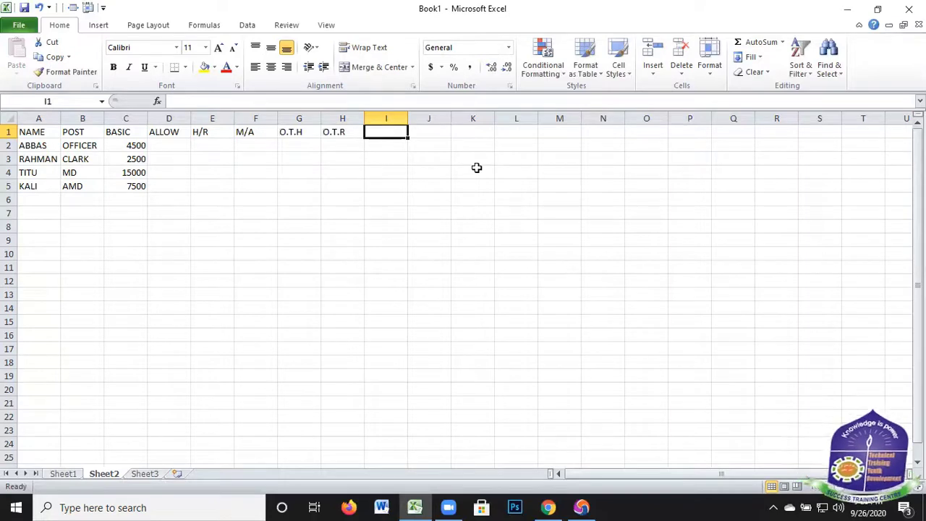
{"action": "type", "text": "O."}
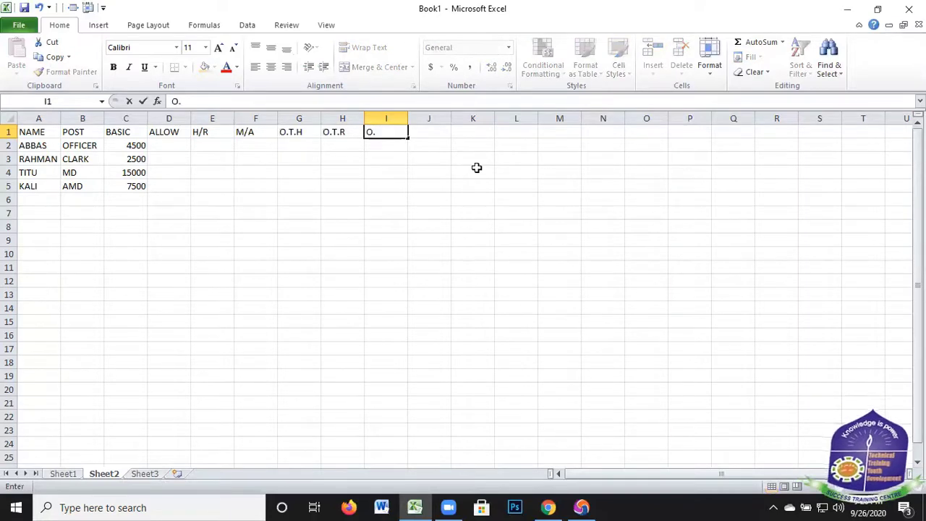
{"action": "type", "text": "T.P"}
{"action": "left_click", "coordinate": [431, 134]}
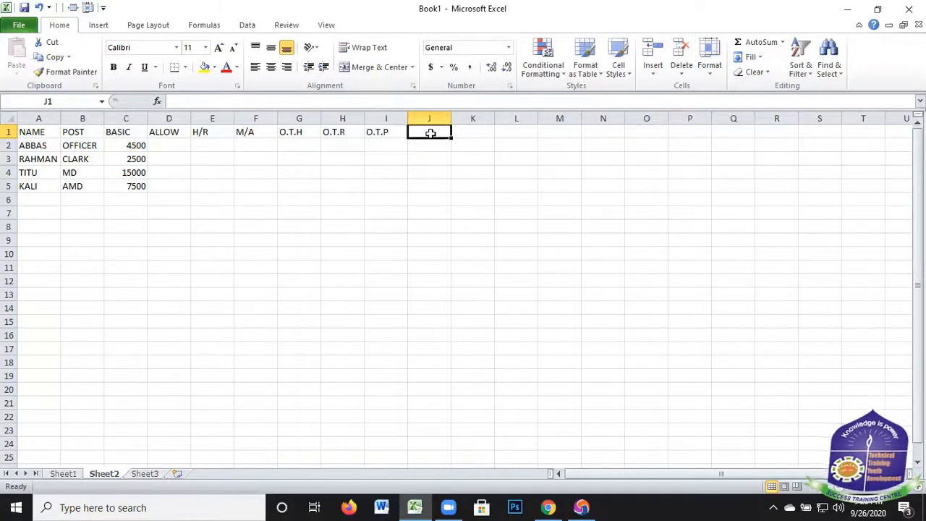
Add the column headings P/F in J1 and ADVANCE in K1
{"action": "type", "text": "P"}
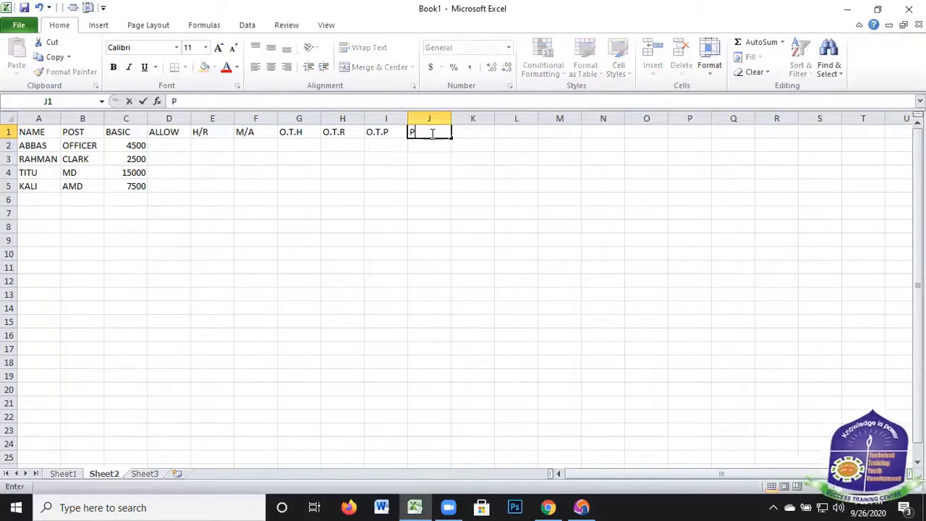
{"action": "type", "text": "/F"}
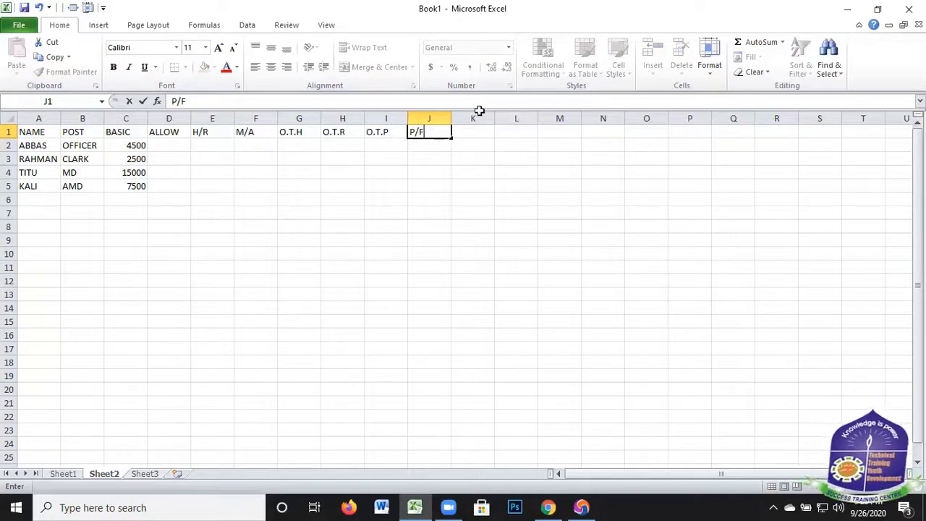
{"action": "left_click", "coordinate": [471, 133]}
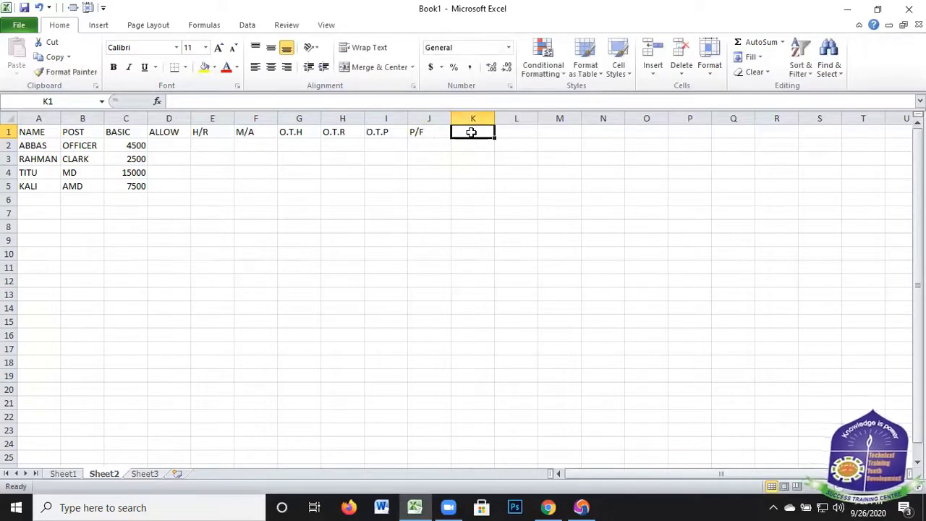
{"action": "type", "text": "A"}
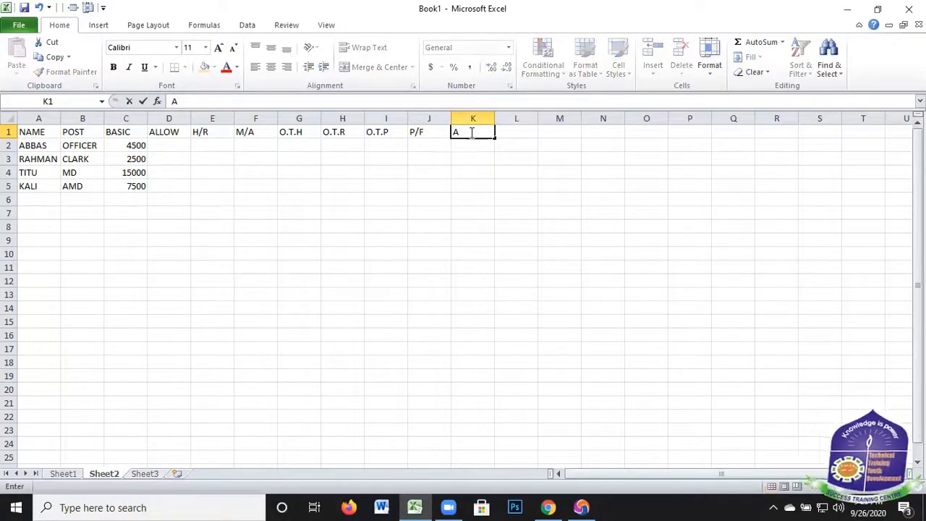
{"action": "type", "text": "DVAN"}
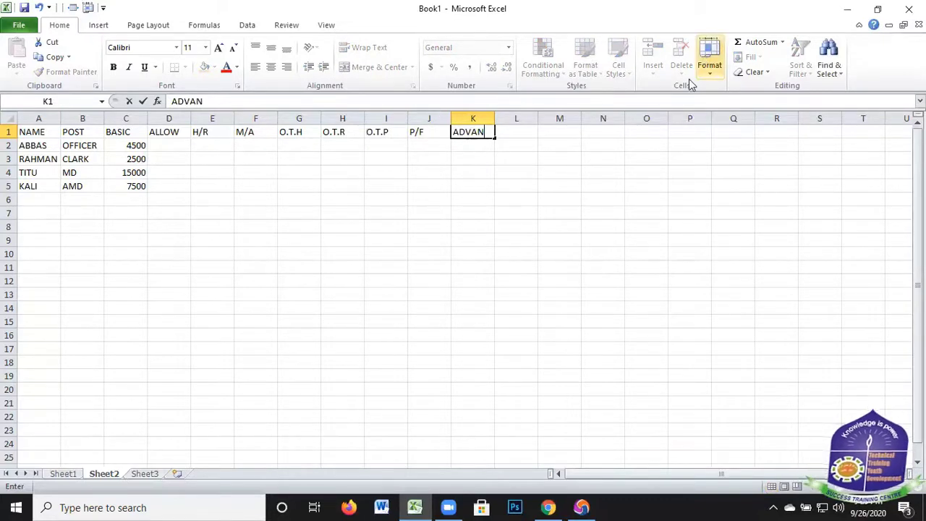
{"action": "type", "text": "CE"}
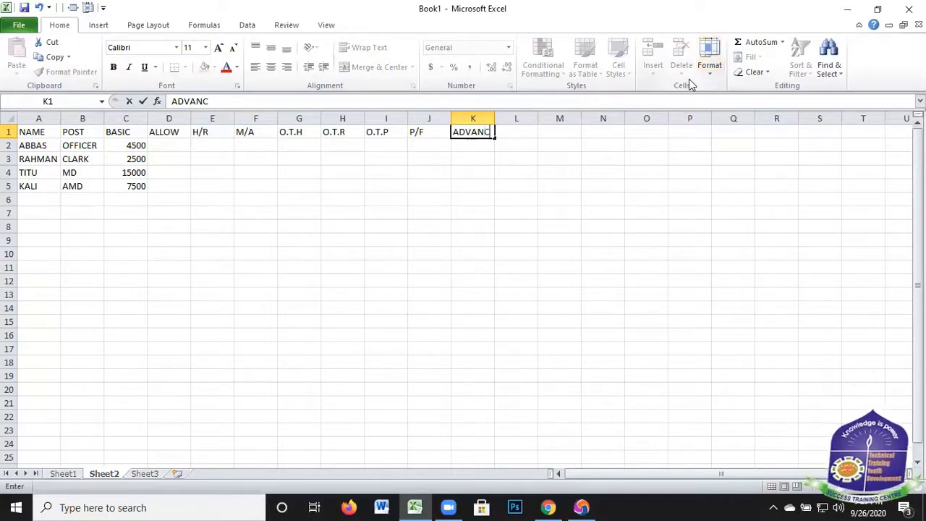
{"action": "left_click", "coordinate": [521, 130]}
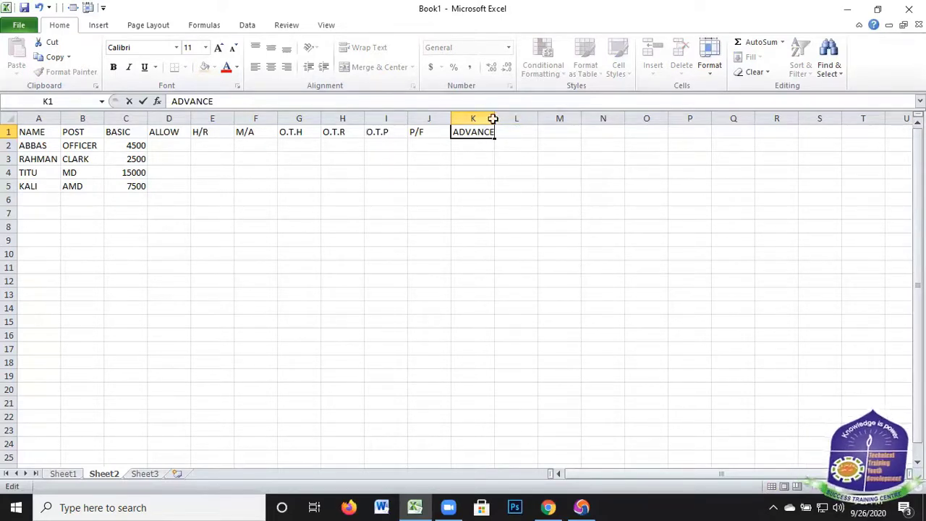
{"action": "left_click", "coordinate": [480, 186]}
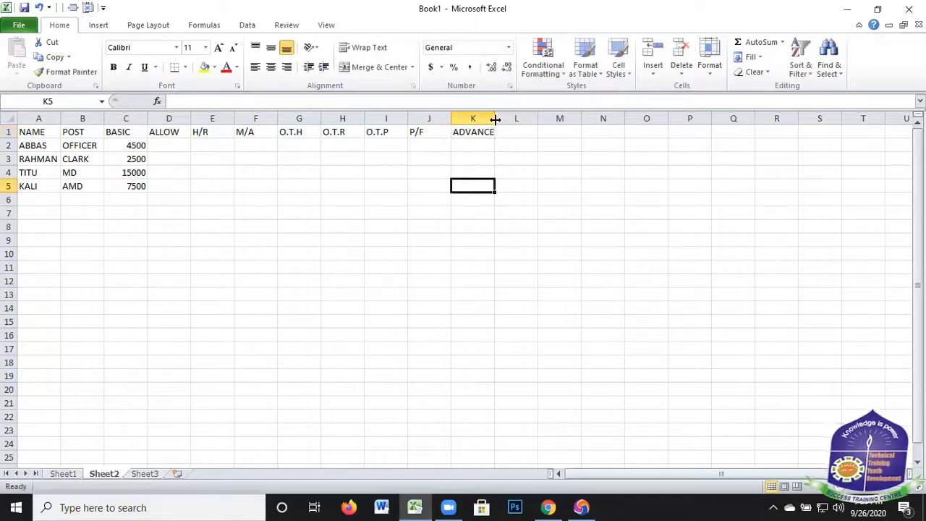
Auto-fit the width of column K to its ADVANCE heading
{"action": "key", "text": "Up"}
{"action": "key", "text": "Up"}
{"action": "key", "text": "Up"}
{"action": "key", "text": "Up"}
{"action": "double_click", "coordinate": [496, 118]}
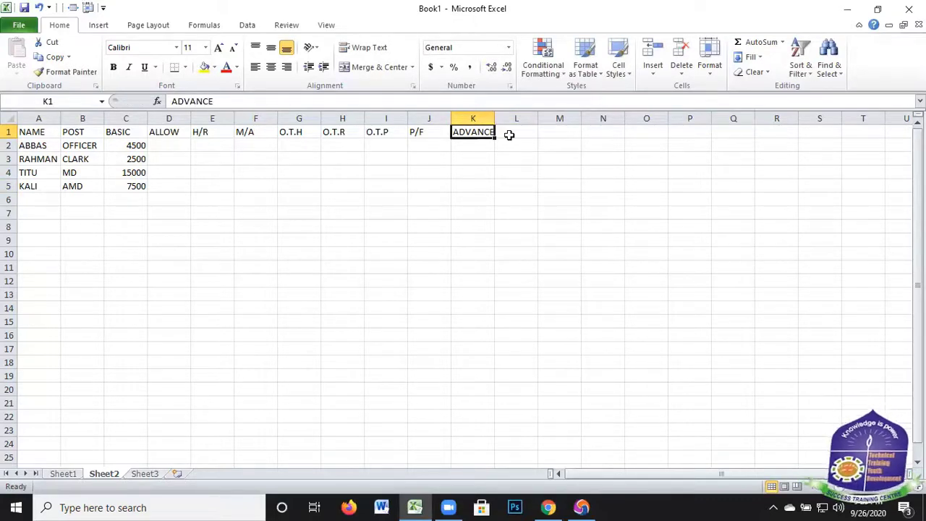
Add the column heading G.PAY in L1
{"action": "left_click", "coordinate": [509, 135]}
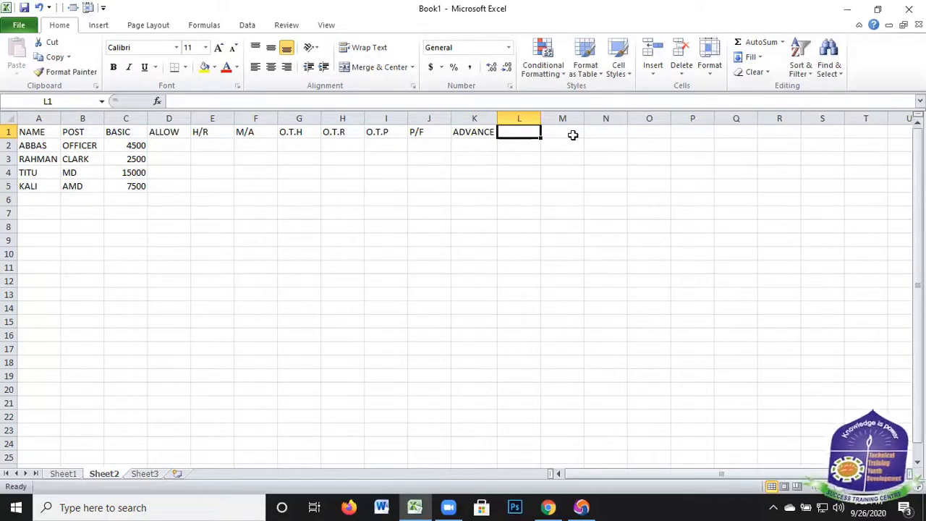
{"action": "type", "text": "G"}
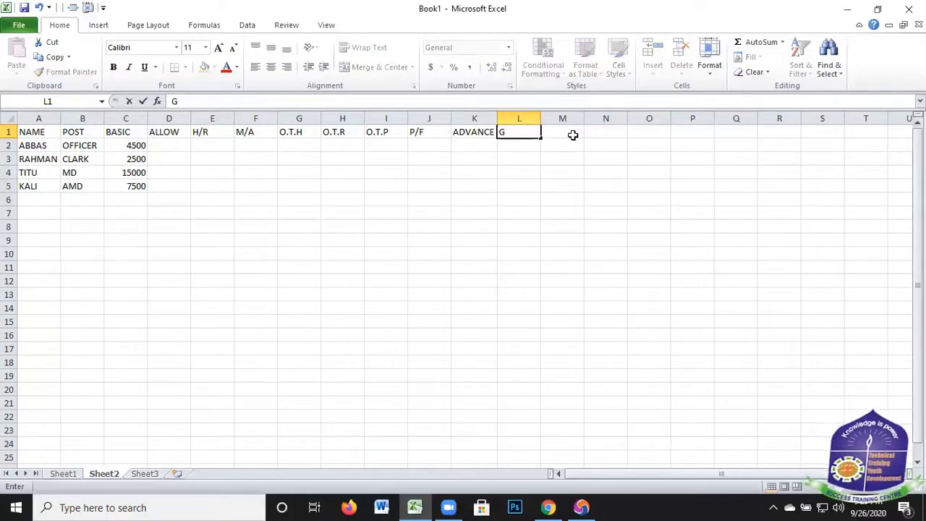
{"action": "type", "text": ".PAY"}
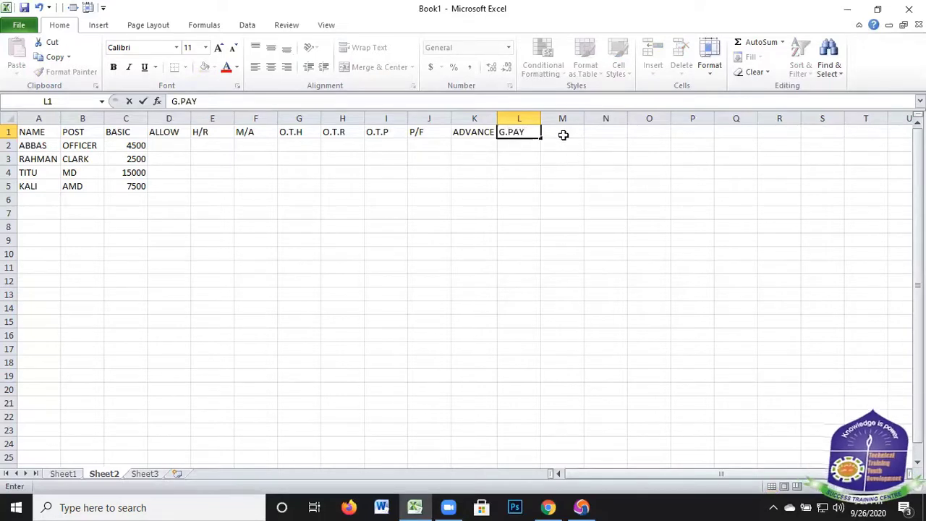
{"action": "key", "text": "Tab"}
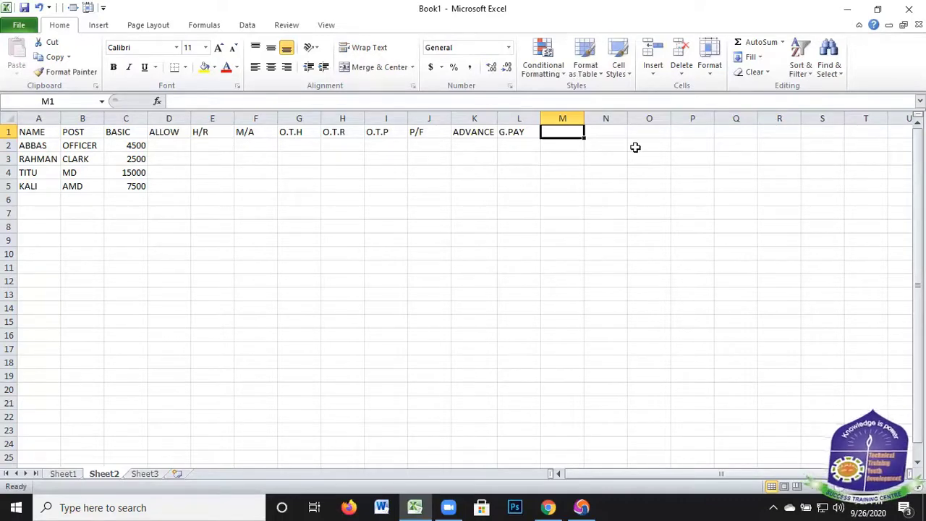
Add the column heading N.DEDUCT in M1
{"action": "type", "text": "N"}
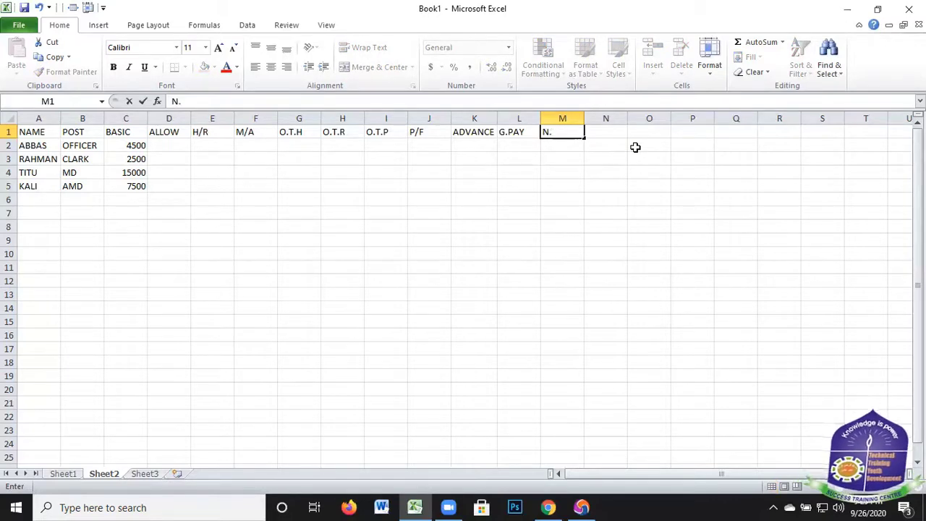
{"action": "type", "text": ".DEDU"}
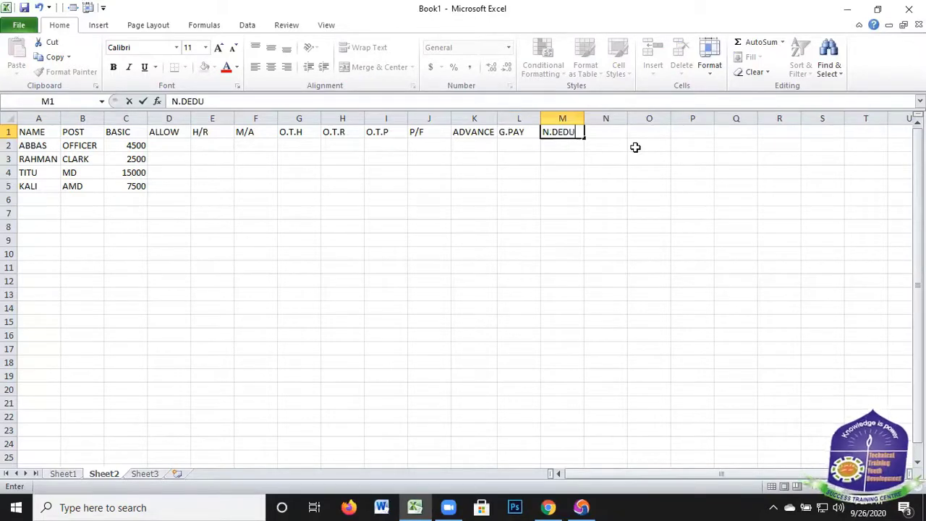
{"action": "type", "text": "CT"}
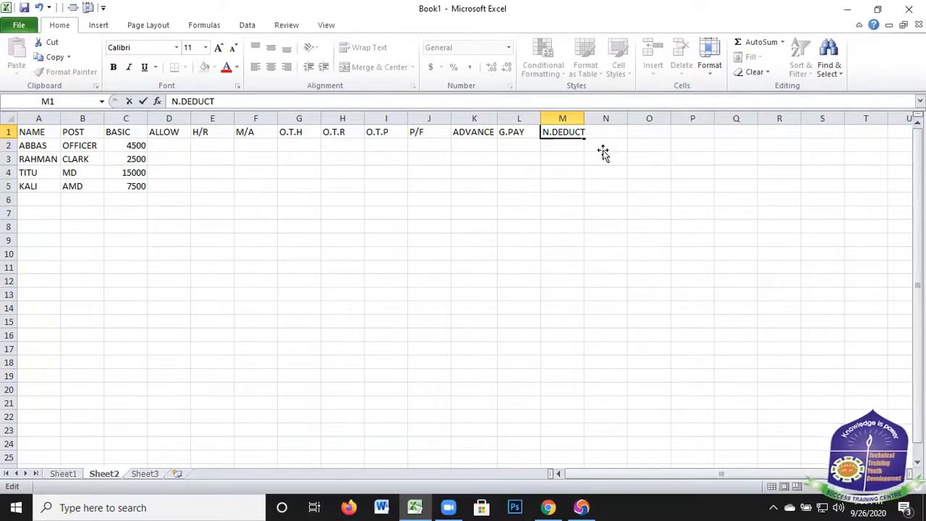
{"action": "left_click", "coordinate": [602, 142]}
{"action": "left_click", "coordinate": [606, 132]}
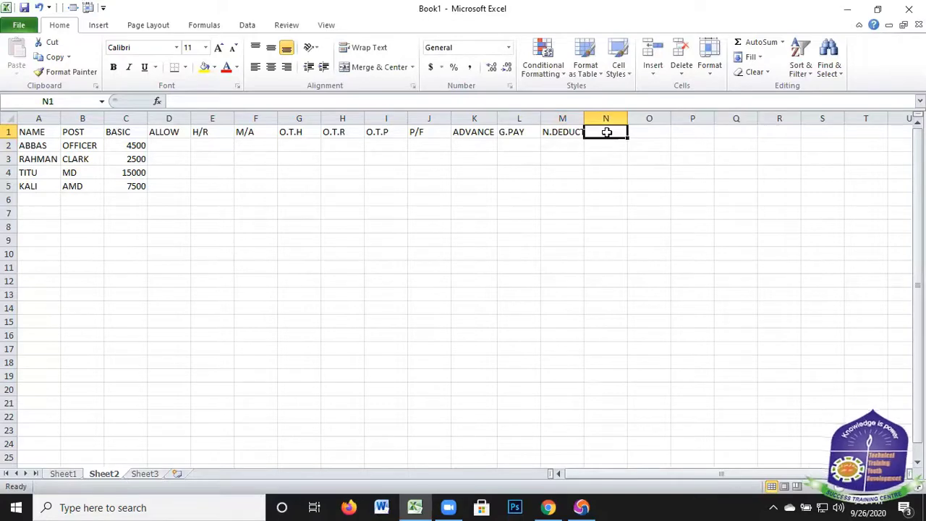
Add the column heading N.PAY in N1
{"action": "type", "text": "N."}
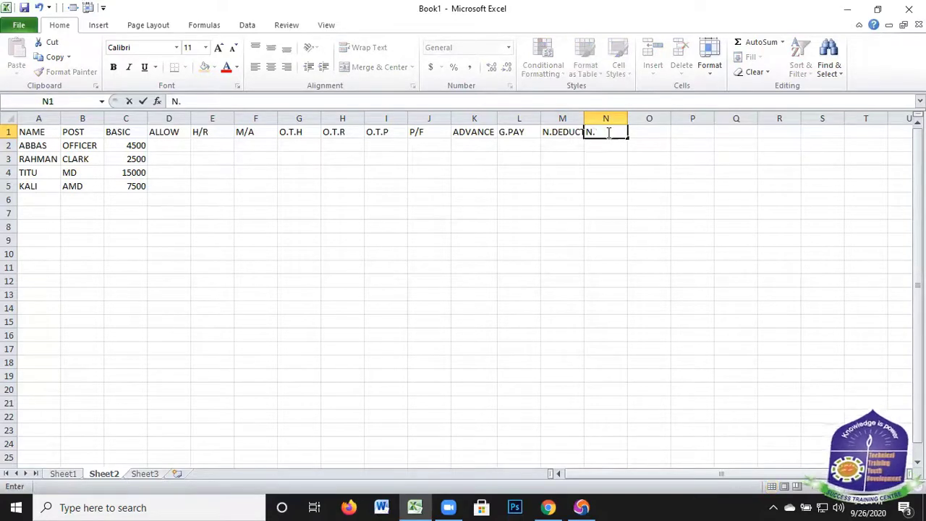
{"action": "type", "text": "PAY"}
{"action": "key", "text": "Return"}
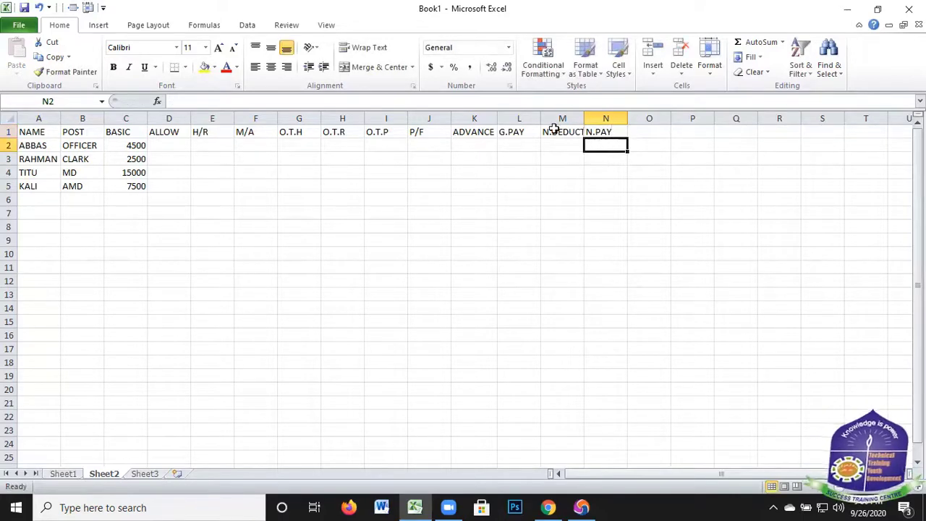
{"action": "left_click", "coordinate": [563, 132]}
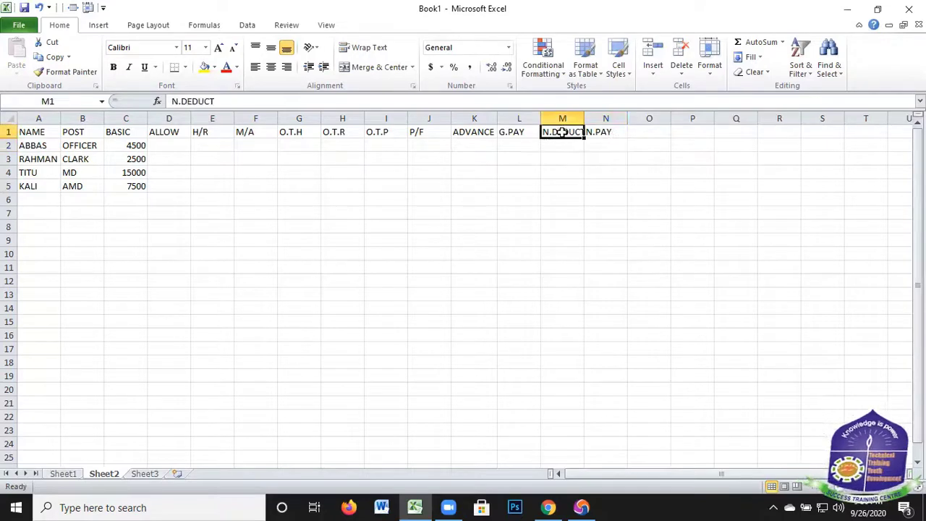
{"action": "key", "text": "Right"}
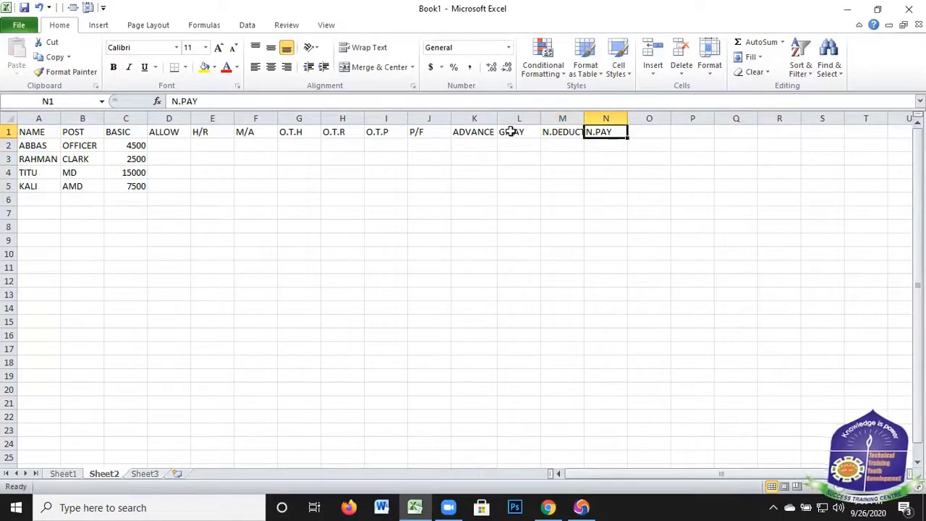
{"action": "key", "text": "Left"}
{"action": "key", "text": "Left"}
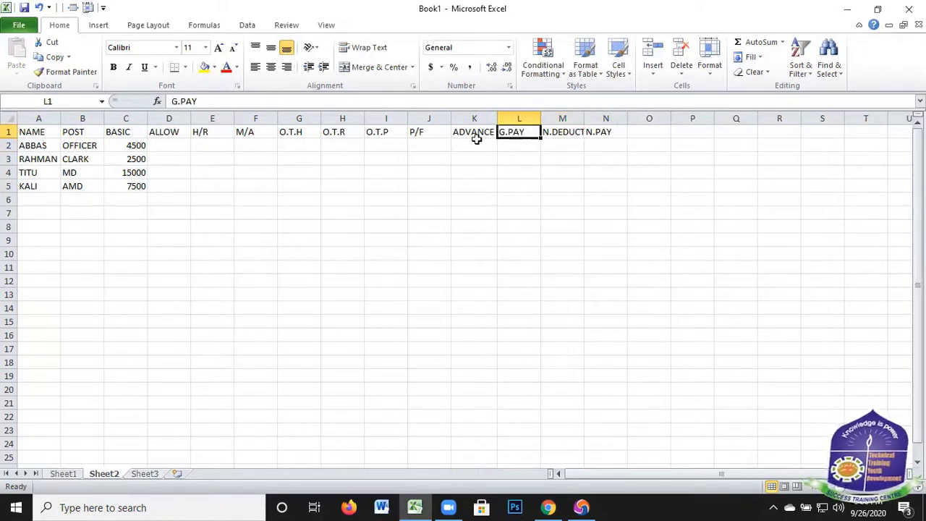
Start an IF formula in D2 under ALLOW that tests whether the basic salary meets C2>=5000
{"action": "left_click", "coordinate": [170, 145]}
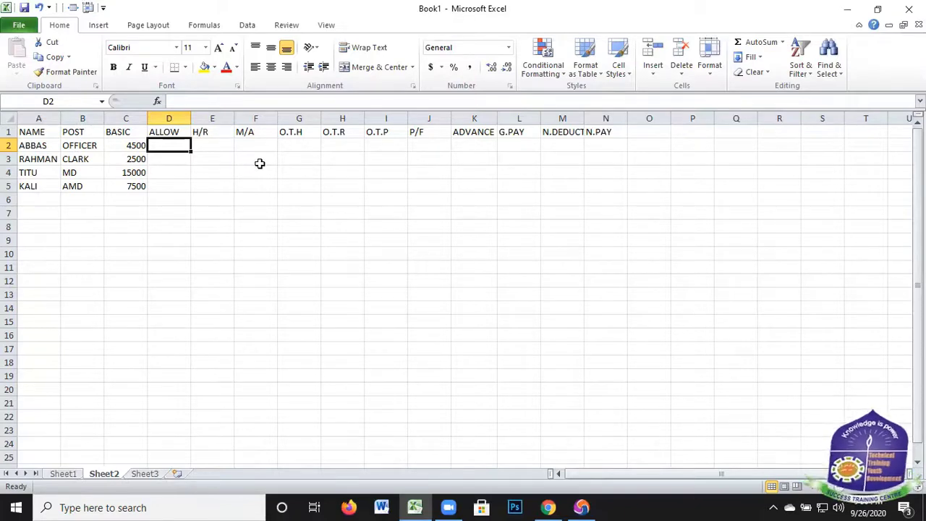
{"action": "type", "text": "="}
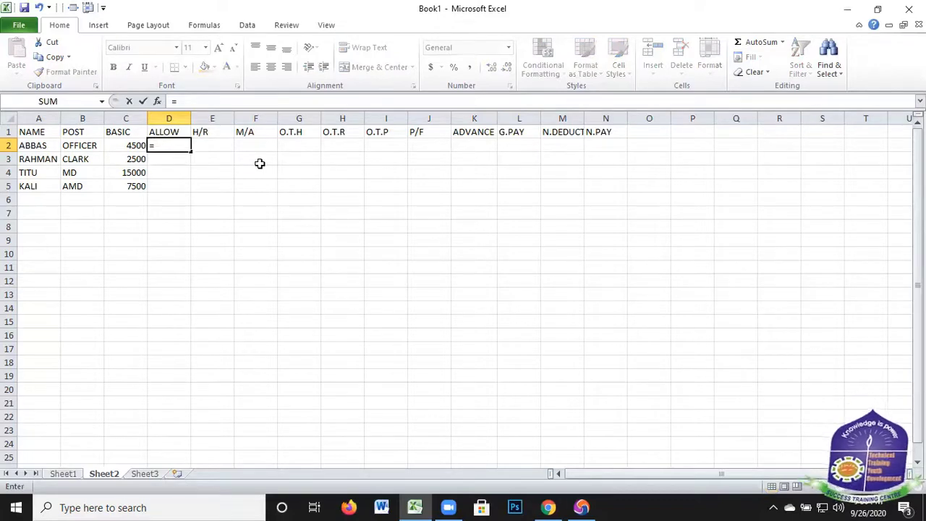
{"action": "type", "text": "IF"}
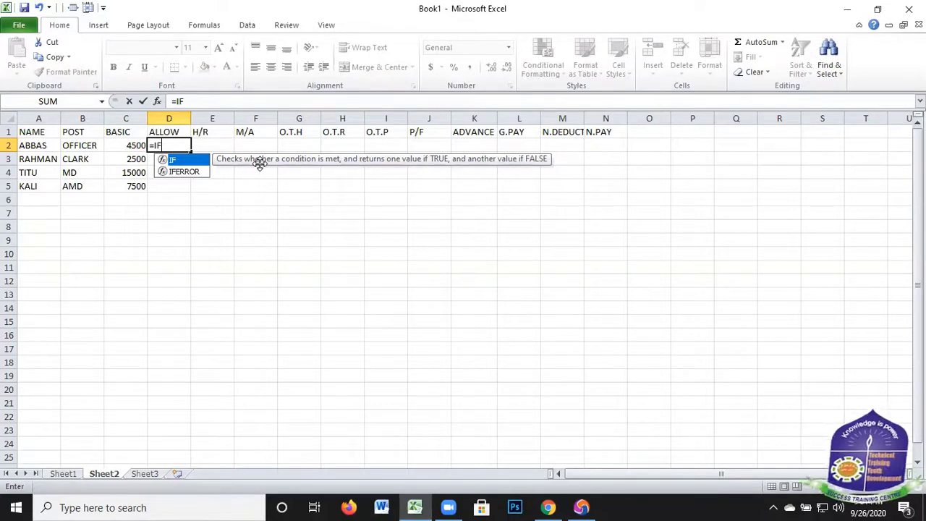
{"action": "type", "text": "("}
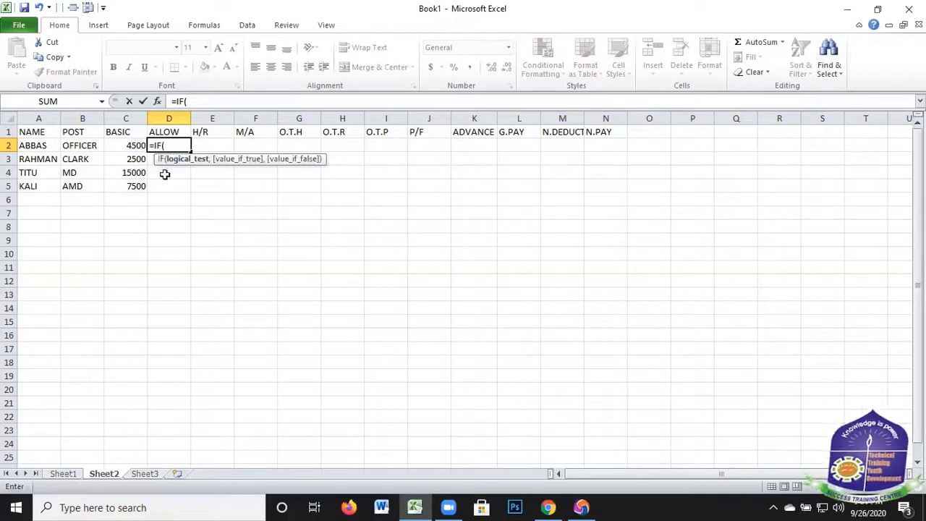
{"action": "left_click", "coordinate": [136, 145]}
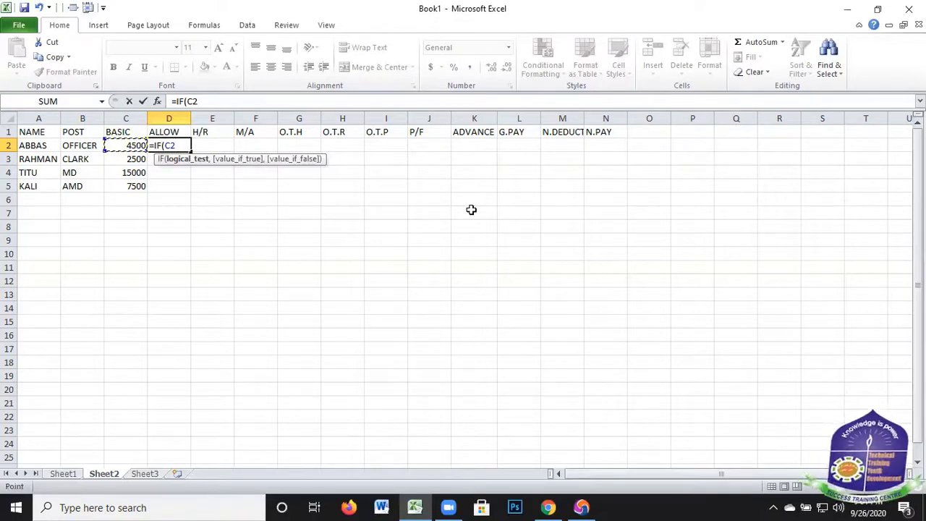
{"action": "type", "text": ">="}
{"action": "type", "text": "5000"}
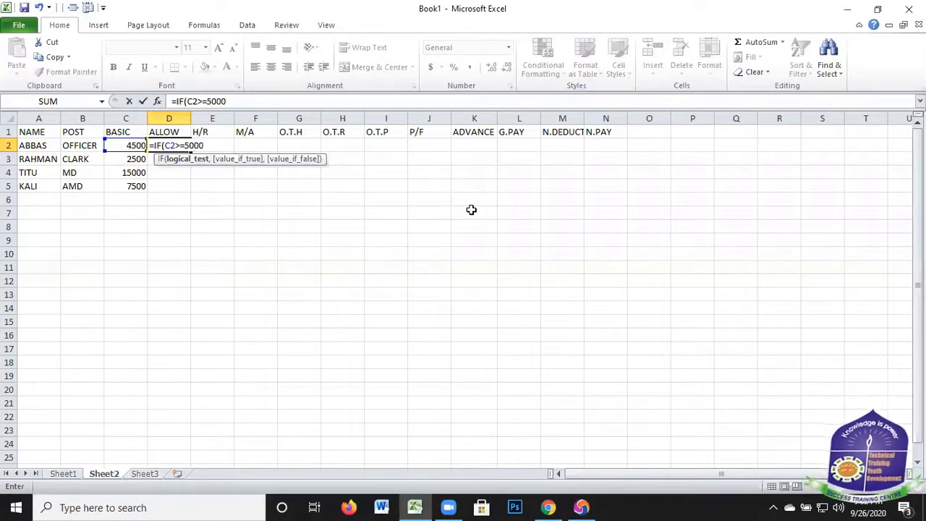
{"action": "type", "text": ","}
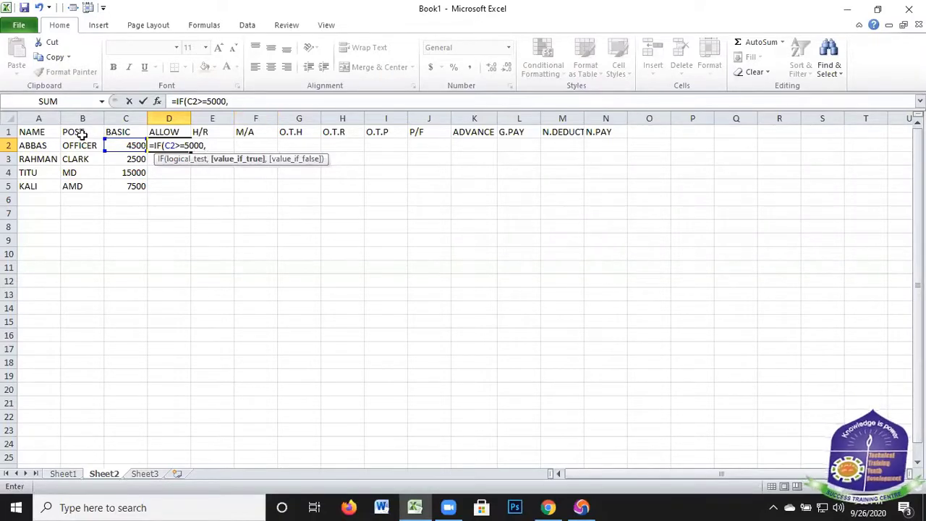
Set the value-if-true argument of the IF formula in D2 to C2*10%
{"action": "left_click", "coordinate": [128, 145]}
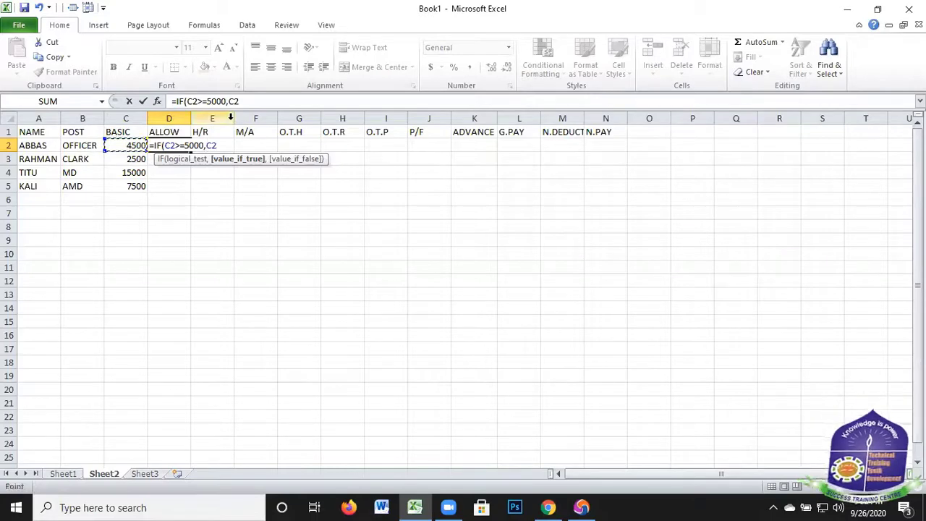
{"action": "type", "text": "*10"}
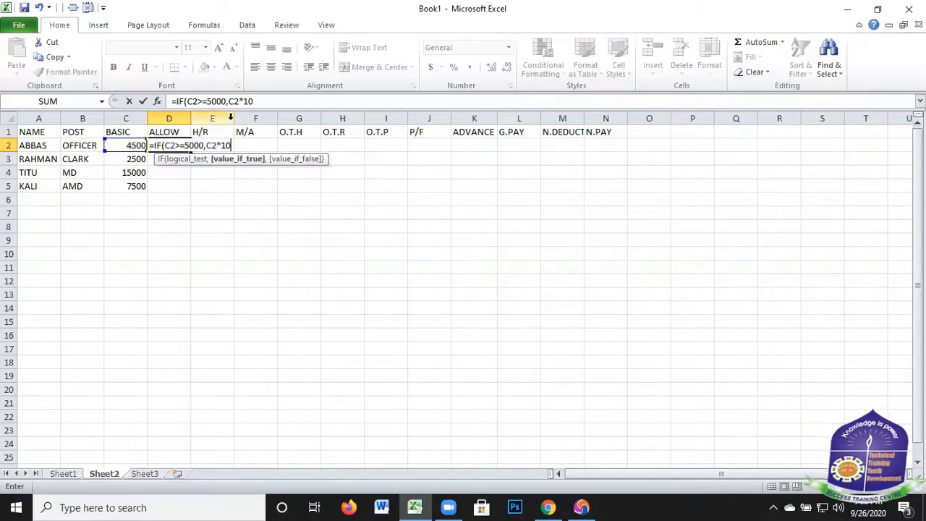
{"action": "type", "text": "%,IF("}
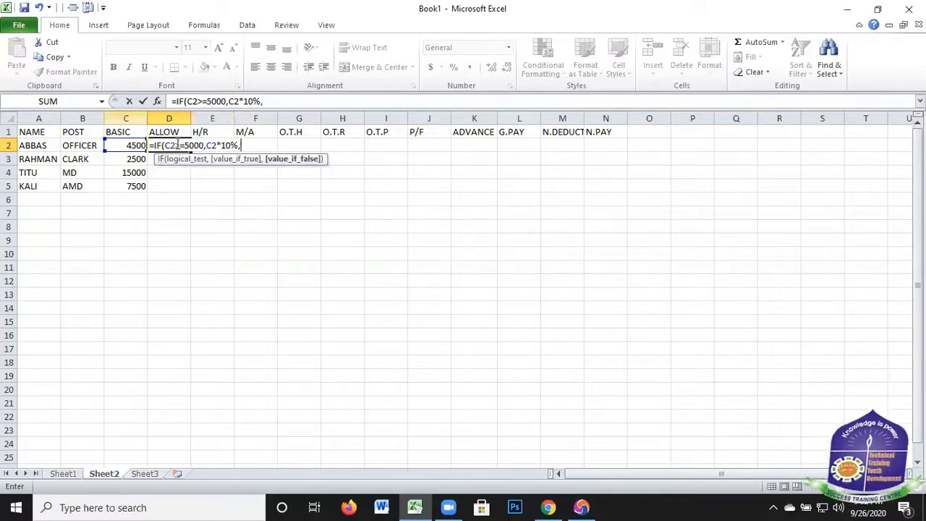
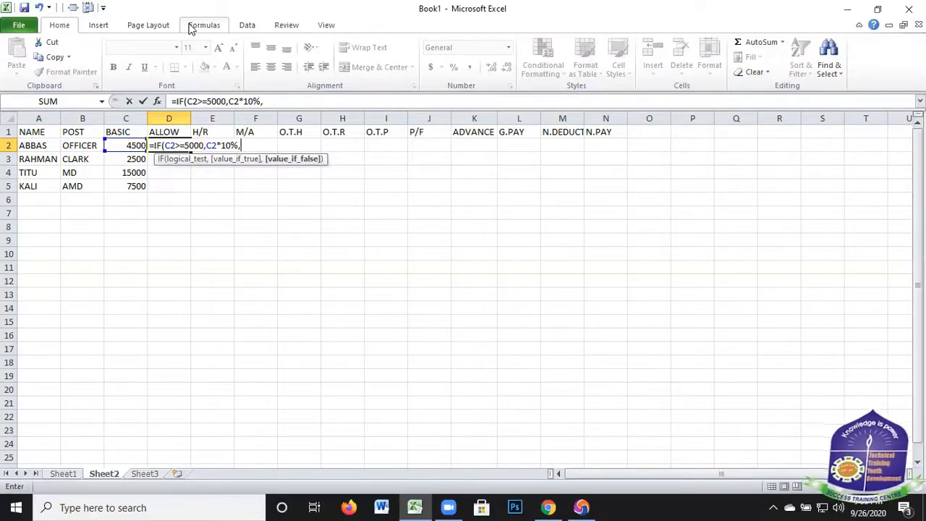
Nest a second IF as the value-if-false argument of the ALLOW formula in D2, testing C2<=5000
{"action": "type", "text": "IF"}
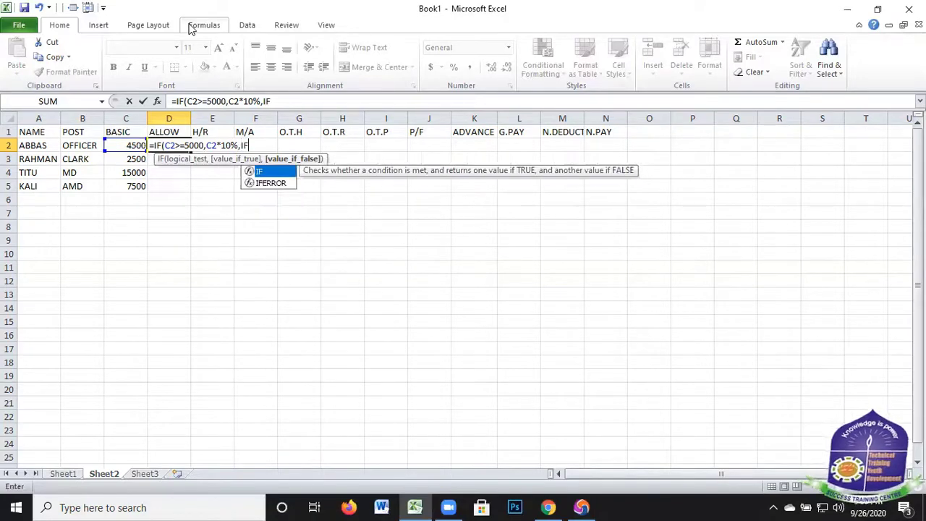
{"action": "type", "text": "("}
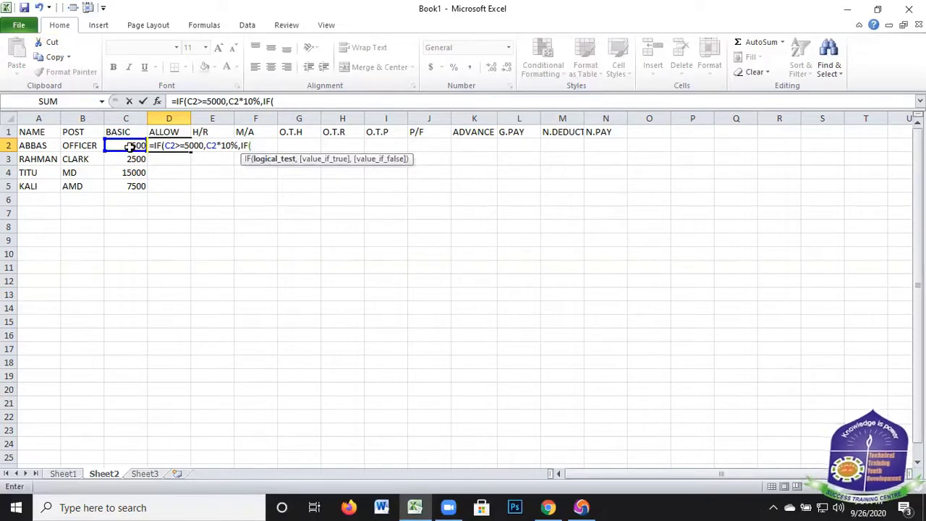
{"action": "key", "text": "Left"}
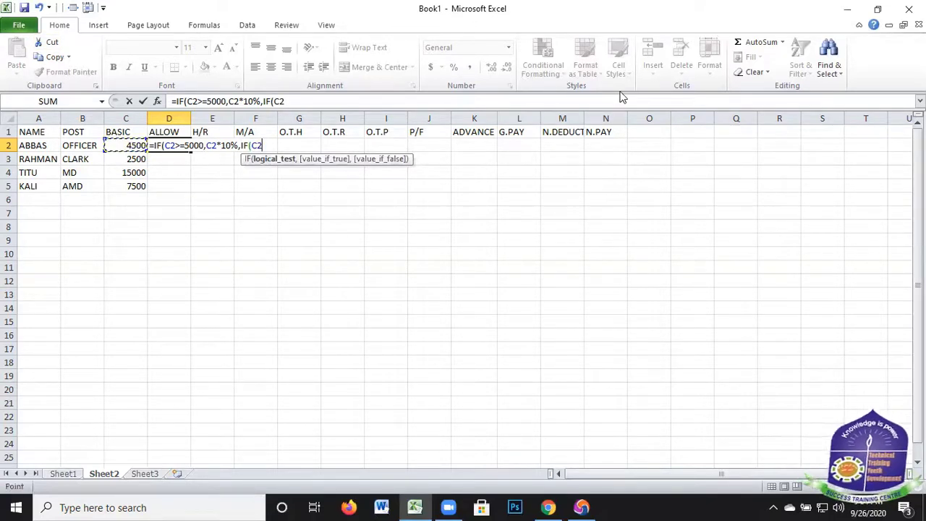
{"action": "type", "text": "<=5000"}
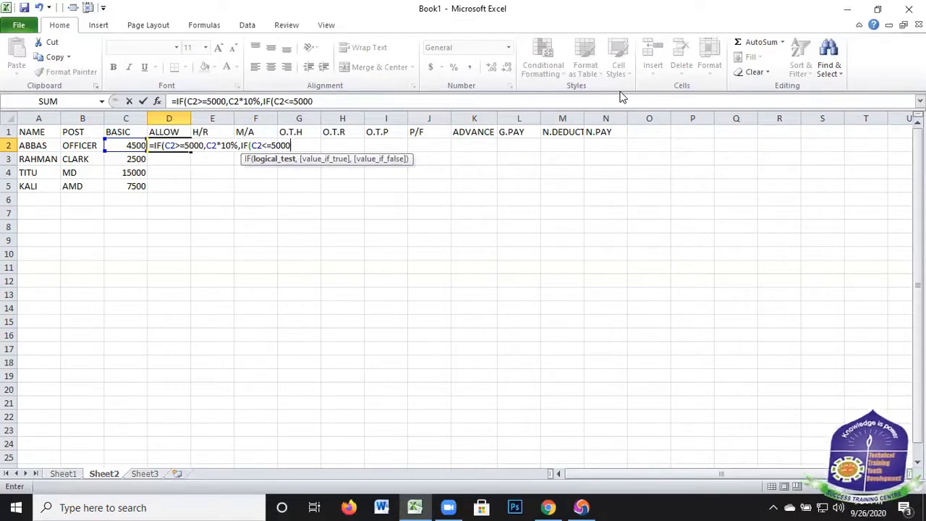
{"action": "type", "text": ","}
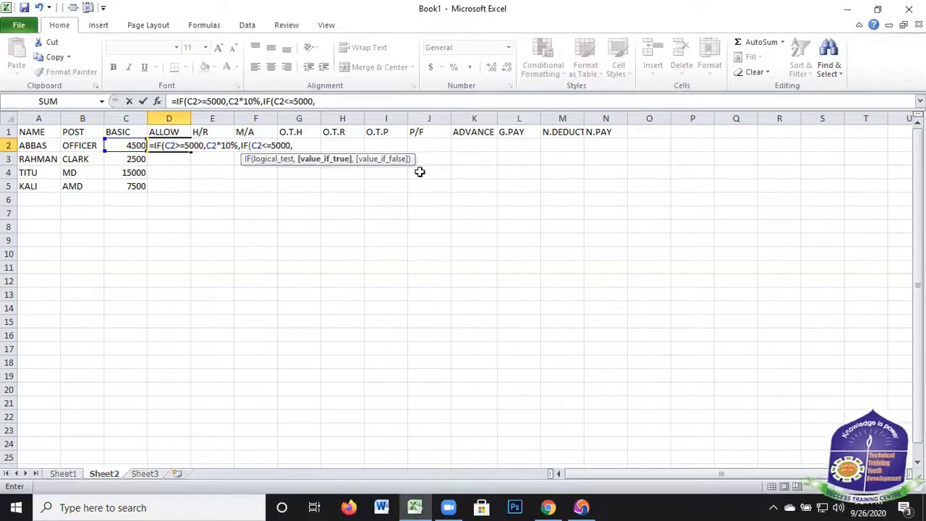
Finish the nested IF in D2 with C2*5% as its value-if-true and copy the formula down to D5
{"action": "key", "text": "Left"}
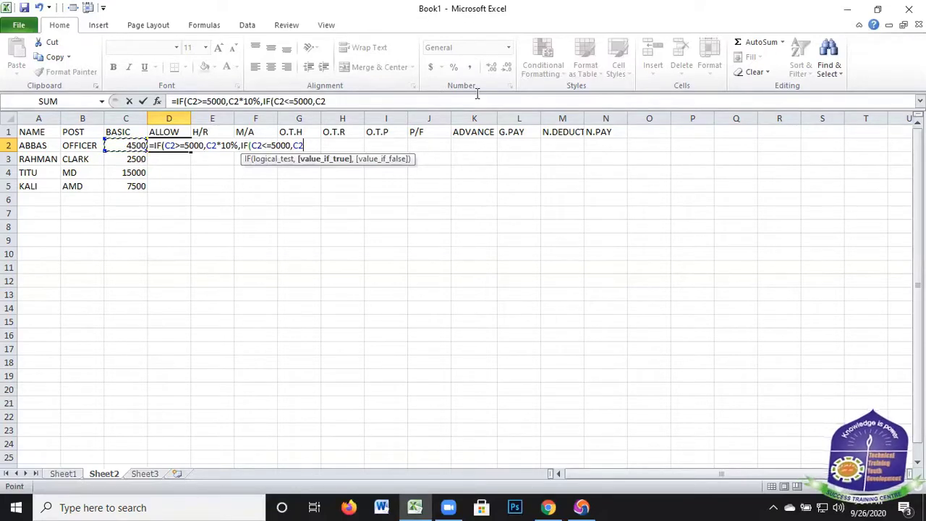
{"action": "type", "text": "*5"}
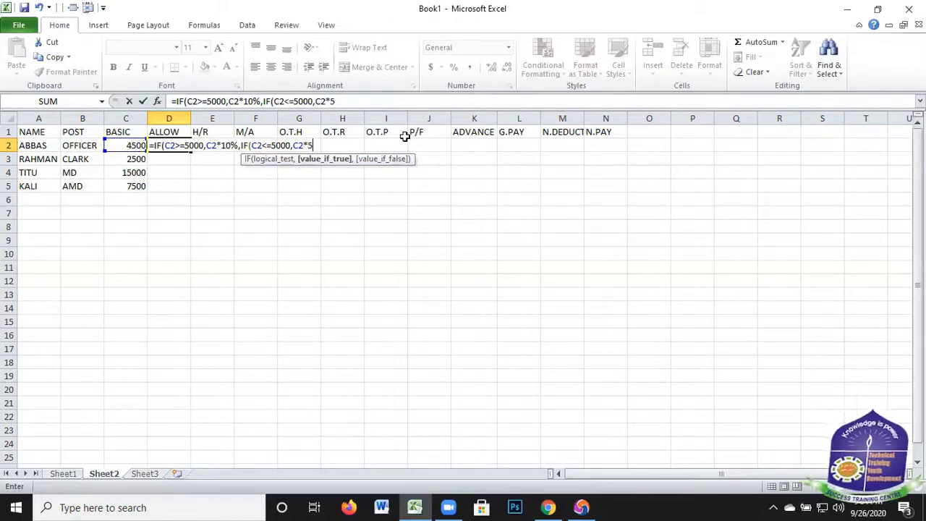
{"action": "type", "text": "%))"}
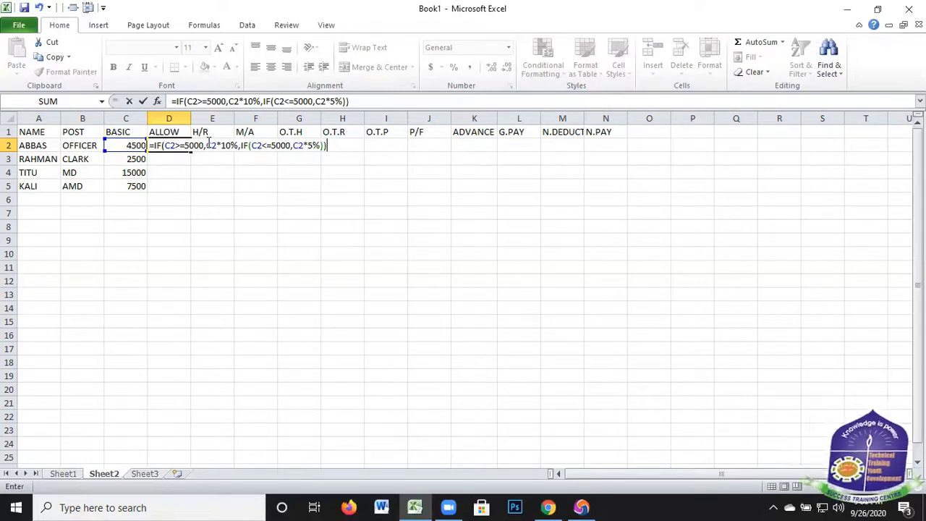
{"action": "key", "text": "Return"}
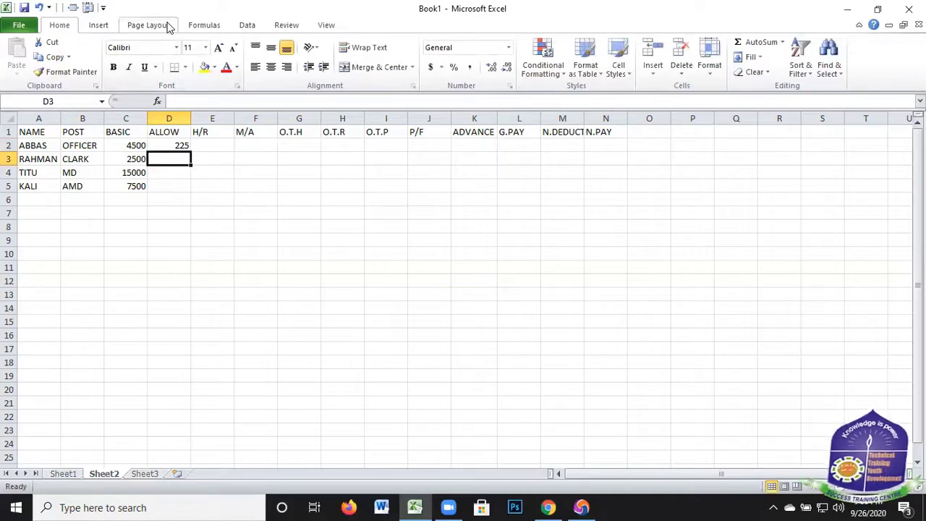
{"action": "left_click", "coordinate": [190, 148]}
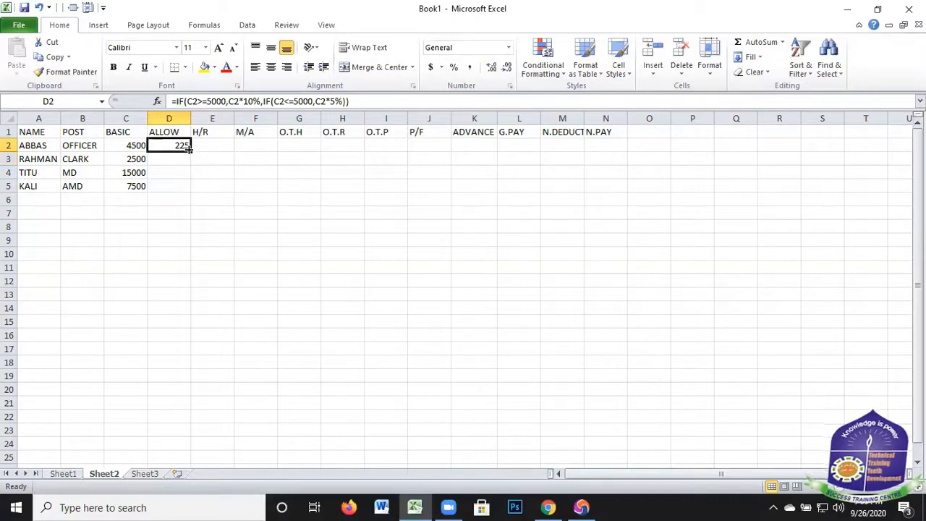
{"action": "left_click_drag", "start_coordinate": [190, 148], "coordinate": [218, 146]}
Start an IF formula in E2 under H/R with the logical test C2>=7000
{"action": "key", "text": "Right"}
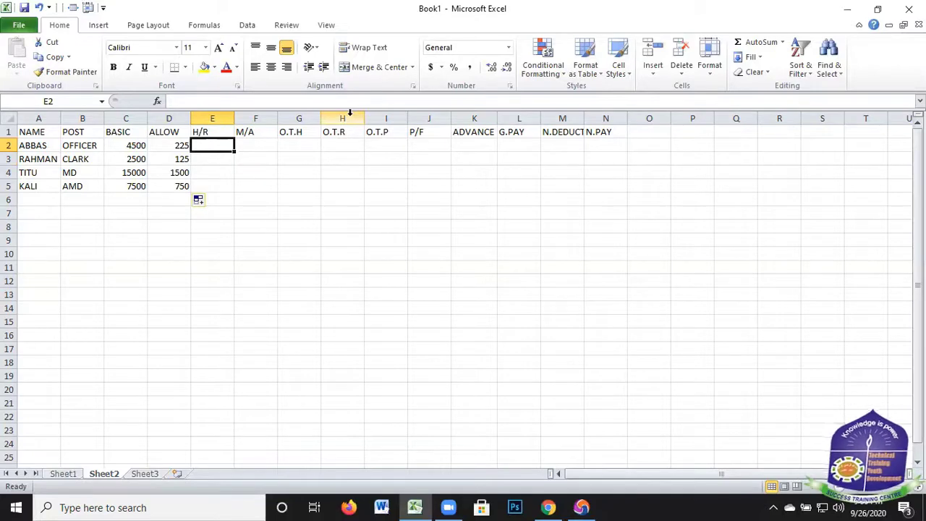
{"action": "type", "text": "=i"}
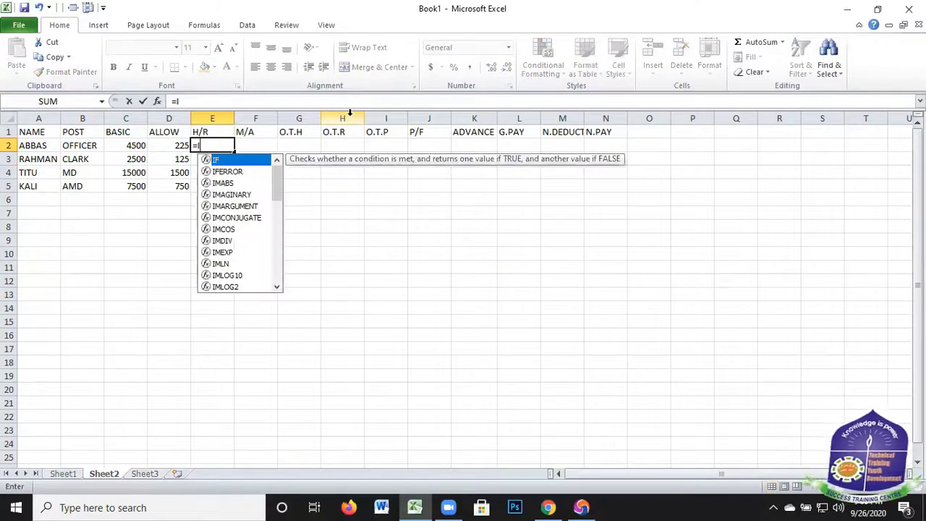
{"action": "type", "text": "f"}
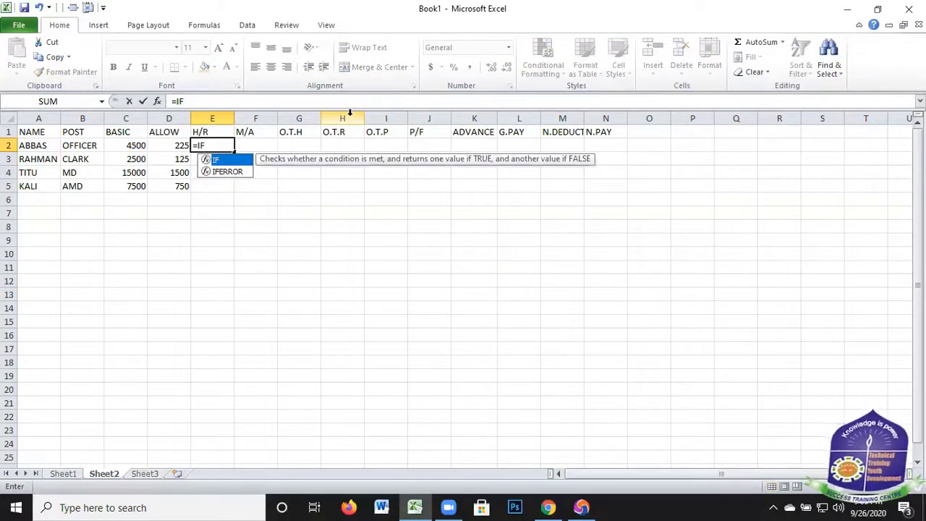
{"action": "type", "text": "("}
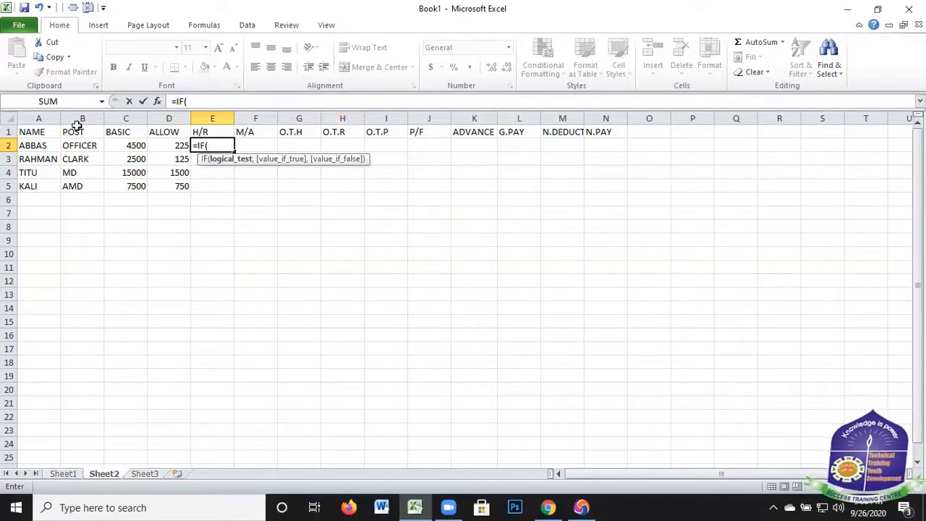
{"action": "left_click", "coordinate": [127, 146]}
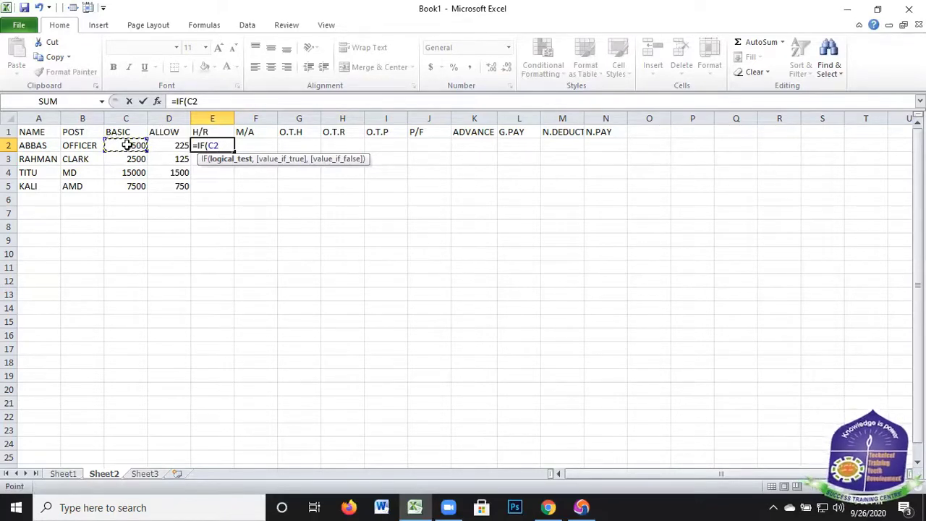
{"action": "type", "text": ">="}
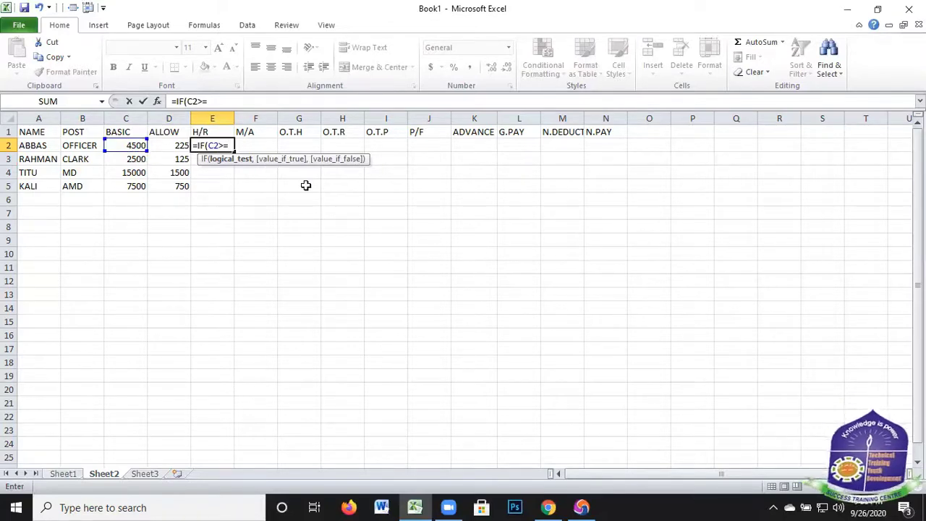
{"action": "type", "text": "7000"}
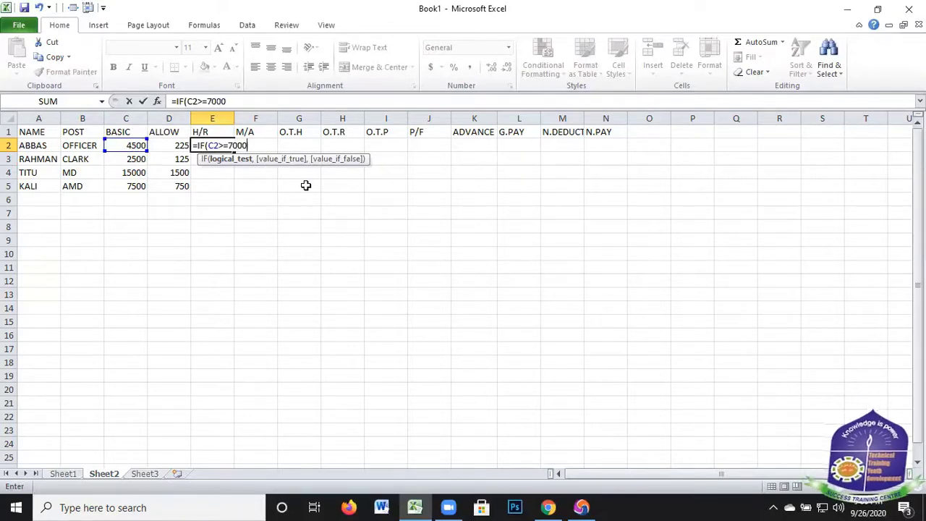
{"action": "type", "text": "0"}
{"action": "key", "text": "BackSpace"}
{"action": "type", "text": ","}
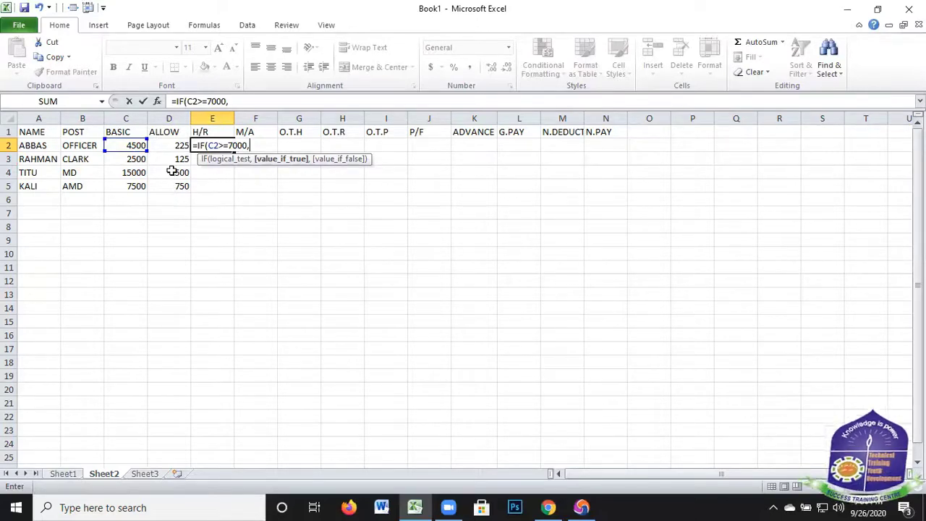
Set the value-if-true argument of the H/R formula in E2 to C2*5%
{"action": "left_click", "coordinate": [123, 142]}
{"action": "type", "text": "*"}
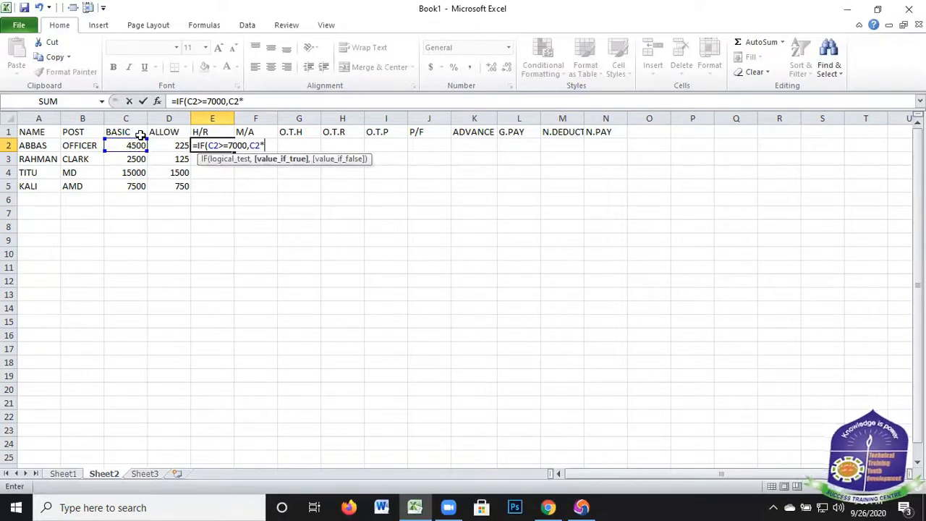
{"action": "type", "text": "5%"}
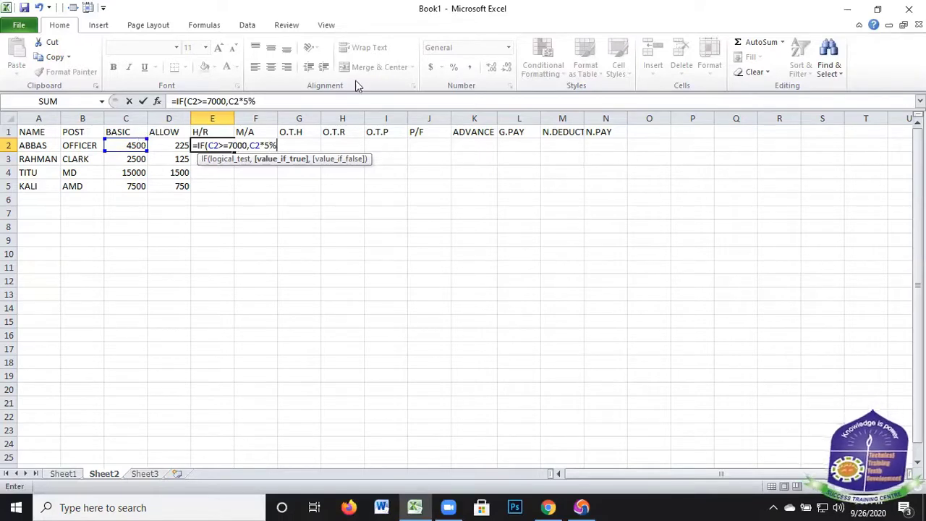
{"action": "type", "text": ","}
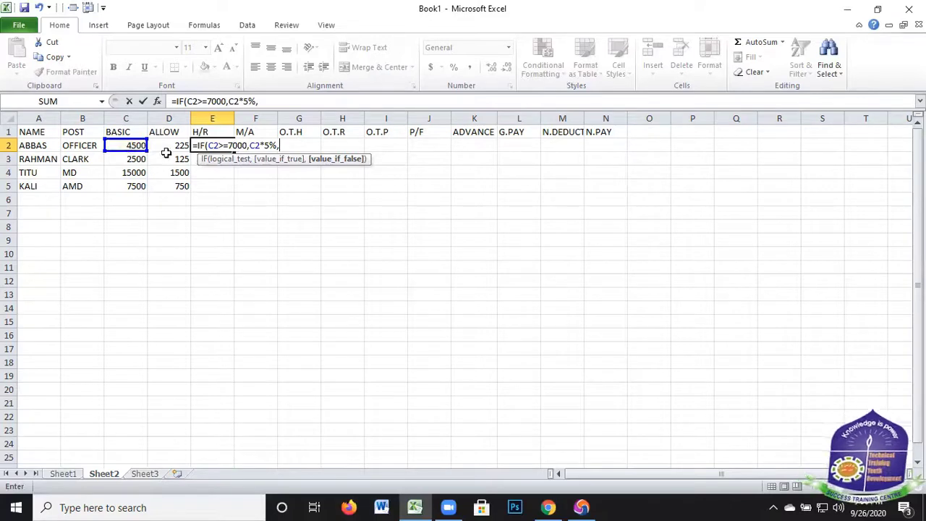
Complete the IF formula in E2 with C2*4% as its value-if-false and copy it down to E5
{"action": "key", "text": "Left"}
{"action": "key", "text": "Left"}
{"action": "type", "text": "*"}
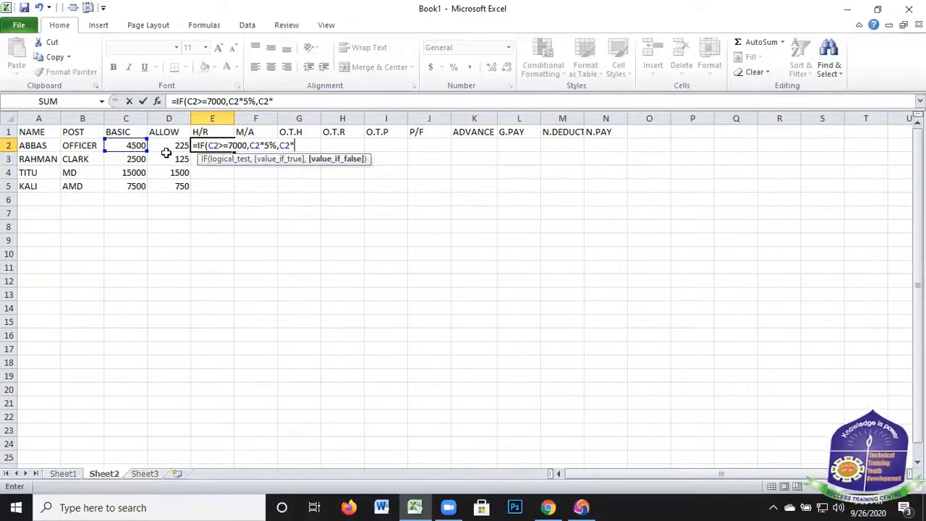
{"action": "type", "text": "4%"}
{"action": "type", "text": ")"}
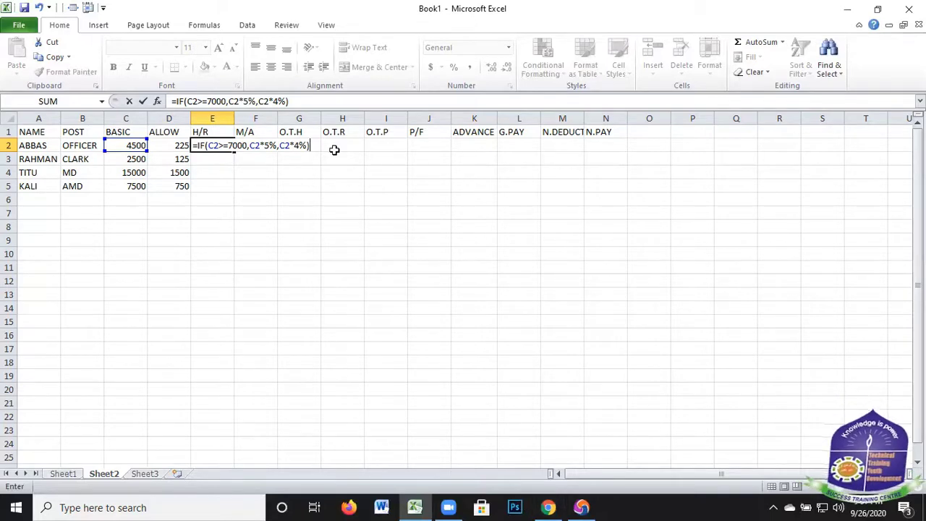
{"action": "key", "text": "Return"}
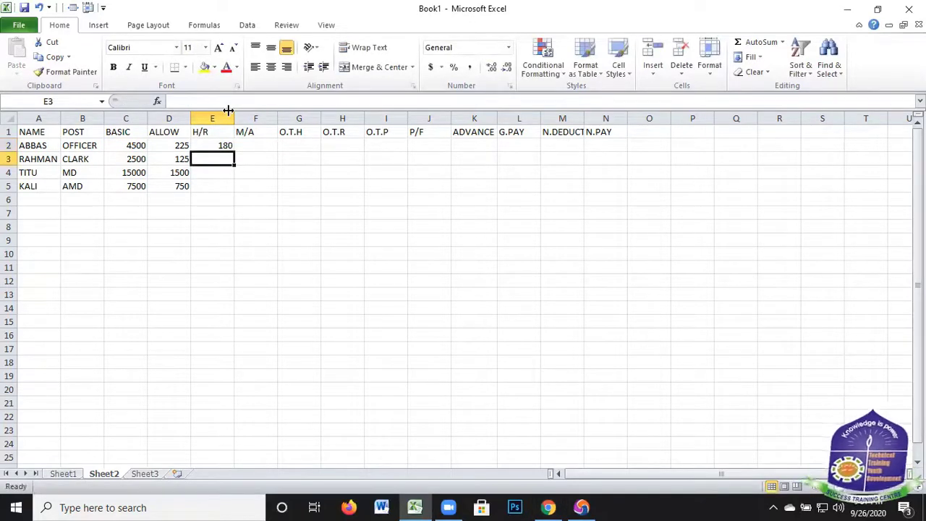
{"action": "left_click", "coordinate": [231, 148]}
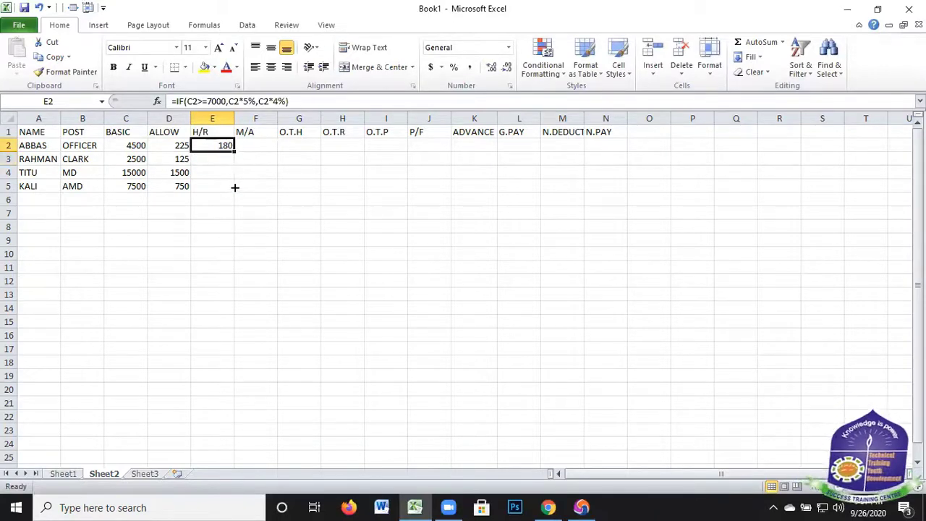
{"action": "left_click_drag", "start_coordinate": [235, 149], "coordinate": [234, 187]}
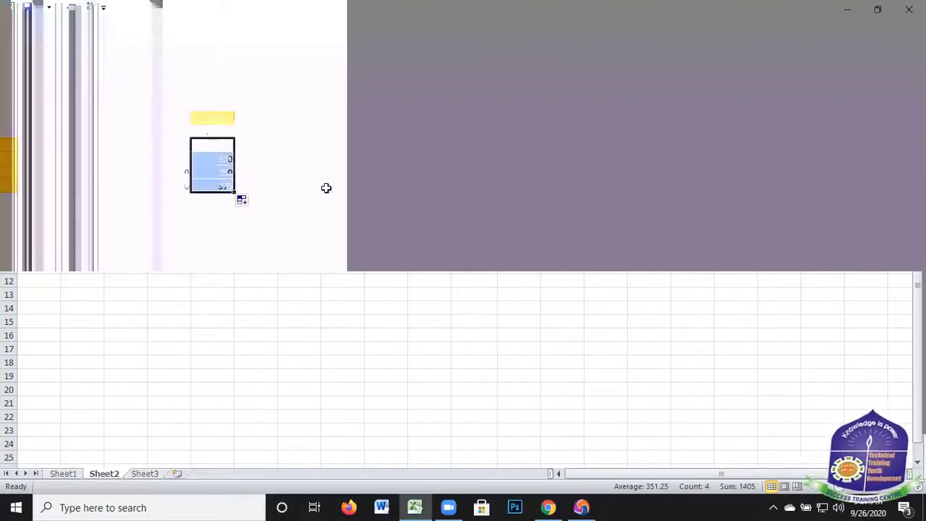
Calculate M/A in F2 with the formula =C2*5% and copy it down to F5
{"action": "key", "text": "Right"}
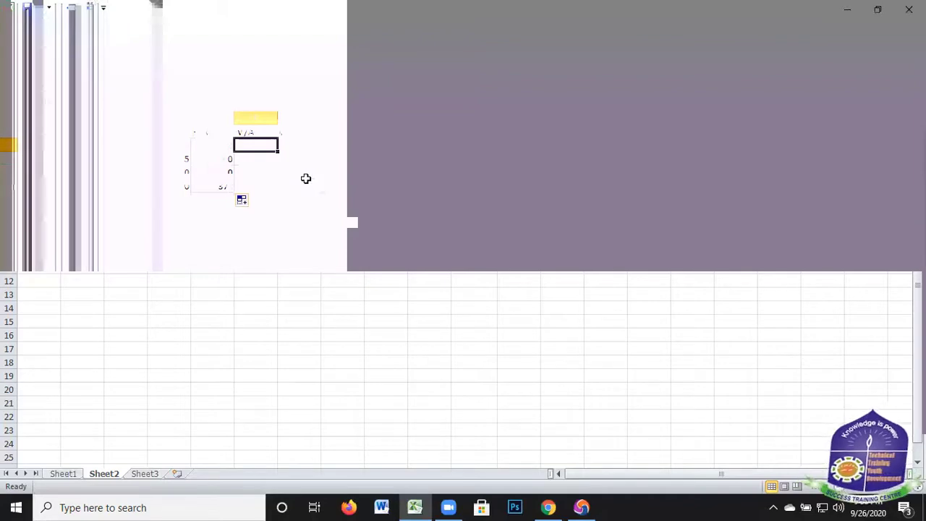
{"action": "type", "text": "="}
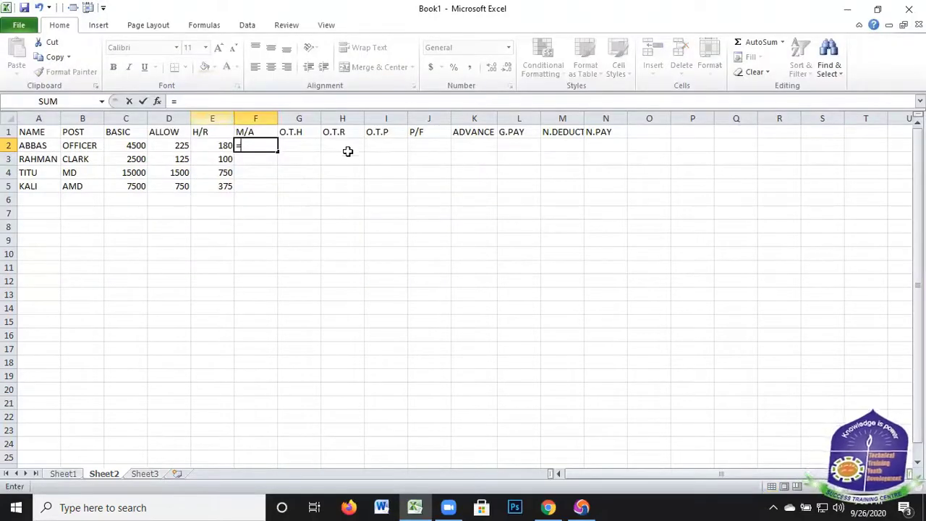
{"action": "left_click", "coordinate": [135, 145]}
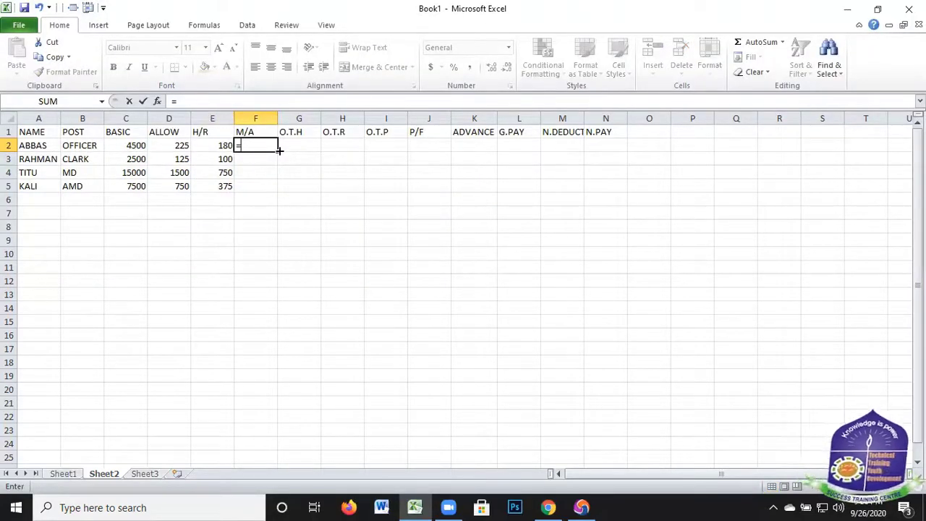
{"action": "type", "text": "*"}
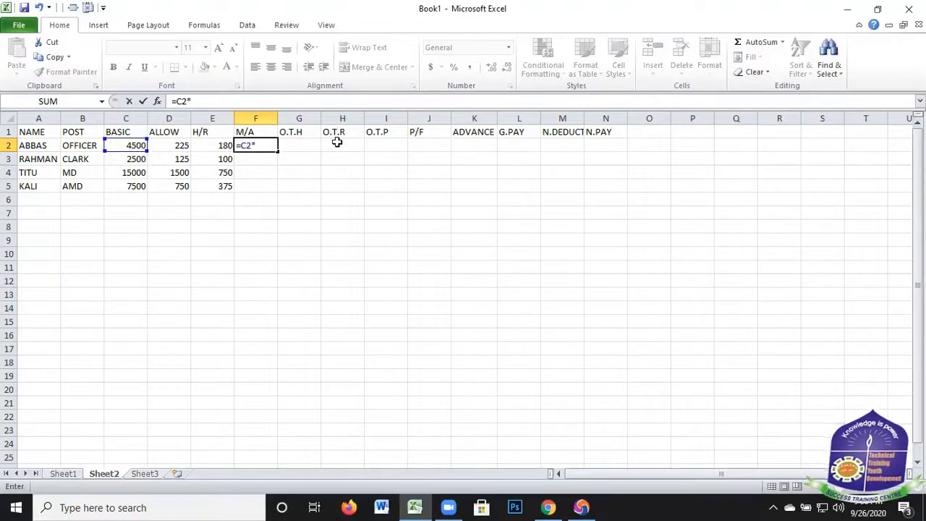
{"action": "type", "text": "5%"}
{"action": "key", "text": "Return"}
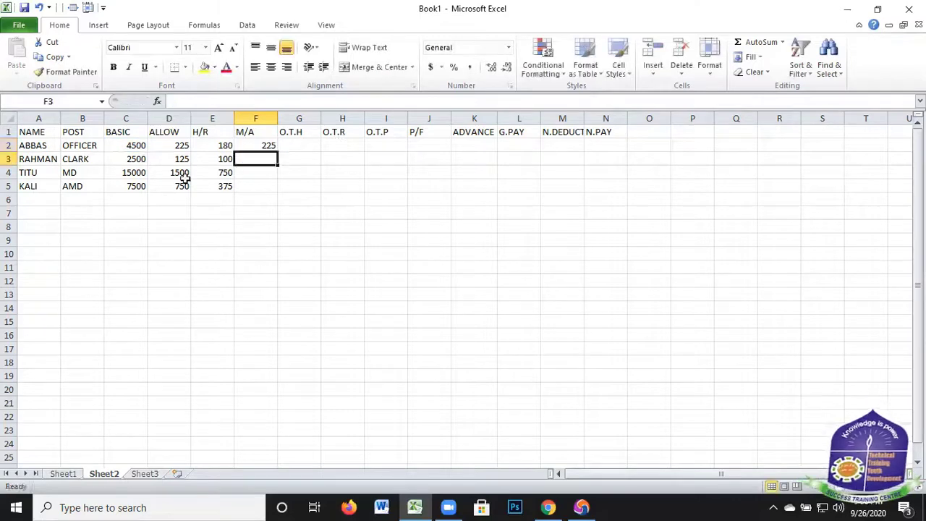
{"action": "left_click", "coordinate": [266, 146]}
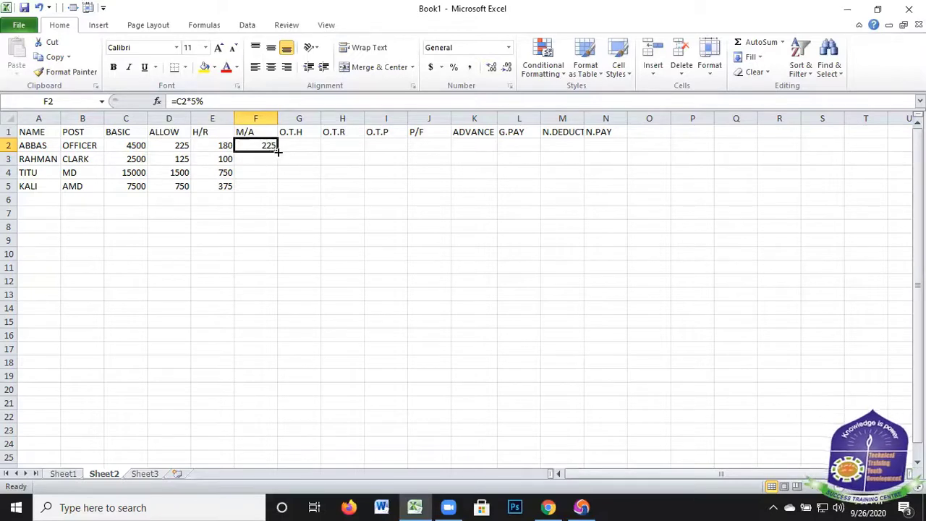
{"action": "left_click_drag", "start_coordinate": [278, 150], "coordinate": [308, 147]}
Enter the O.T.H values 10, 40, 0 and 0 in cells G2 to G5
{"action": "left_click", "coordinate": [309, 147]}
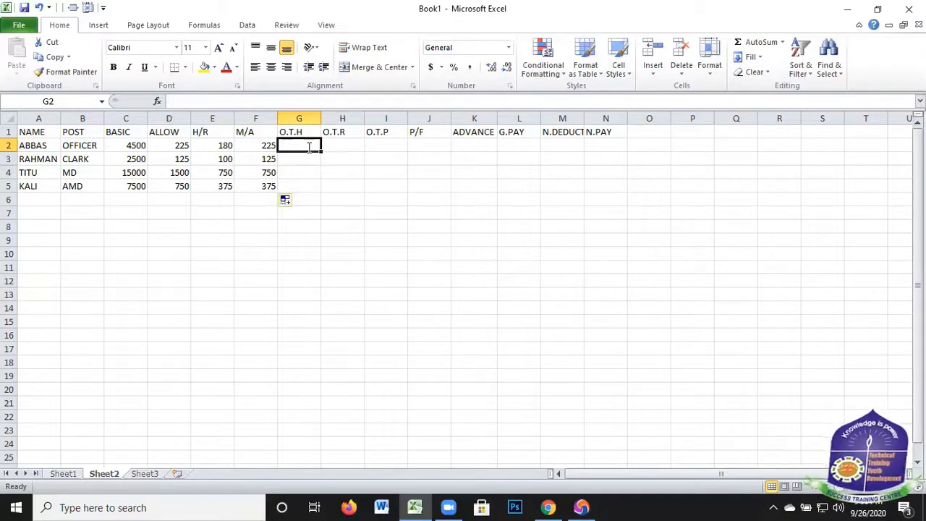
{"action": "type", "text": "10"}
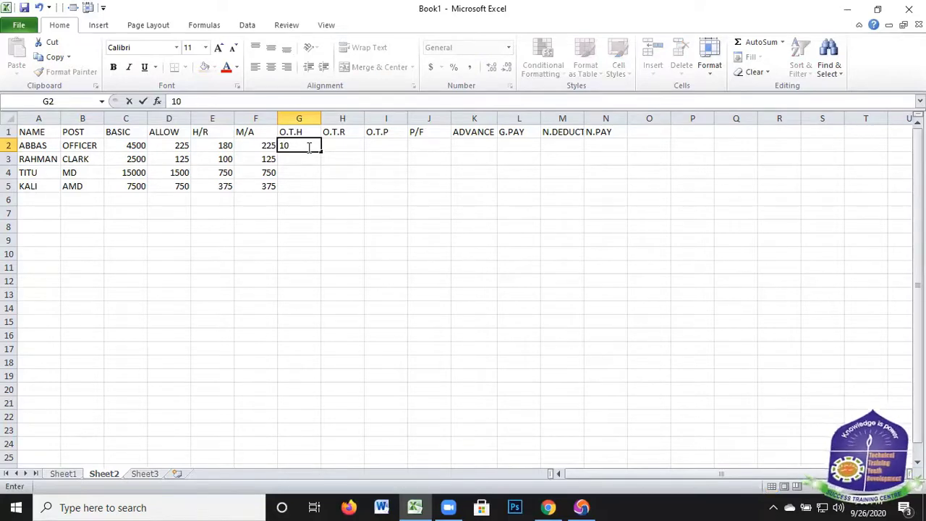
{"action": "key", "text": "Return"}
{"action": "type", "text": "40"}
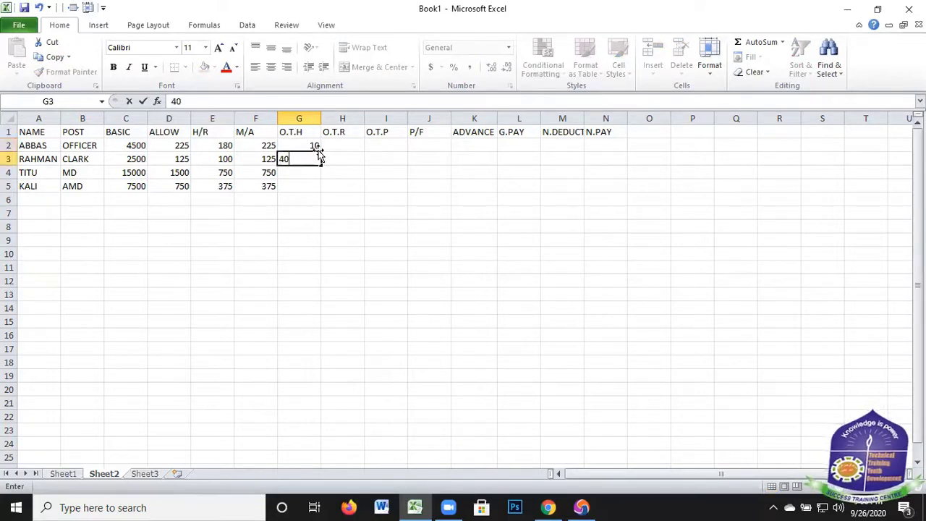
{"action": "key", "text": "Return"}
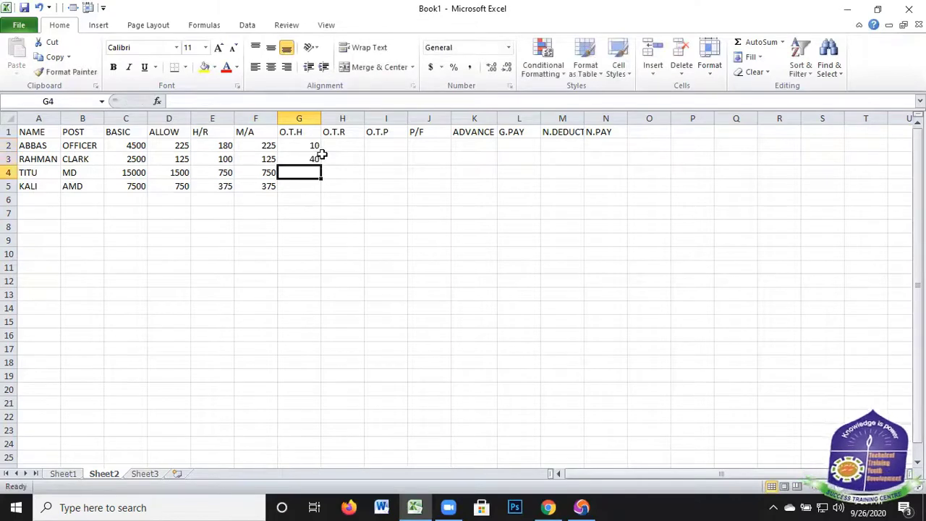
{"action": "type", "text": "00"}
{"action": "key", "text": "BackSpace"}
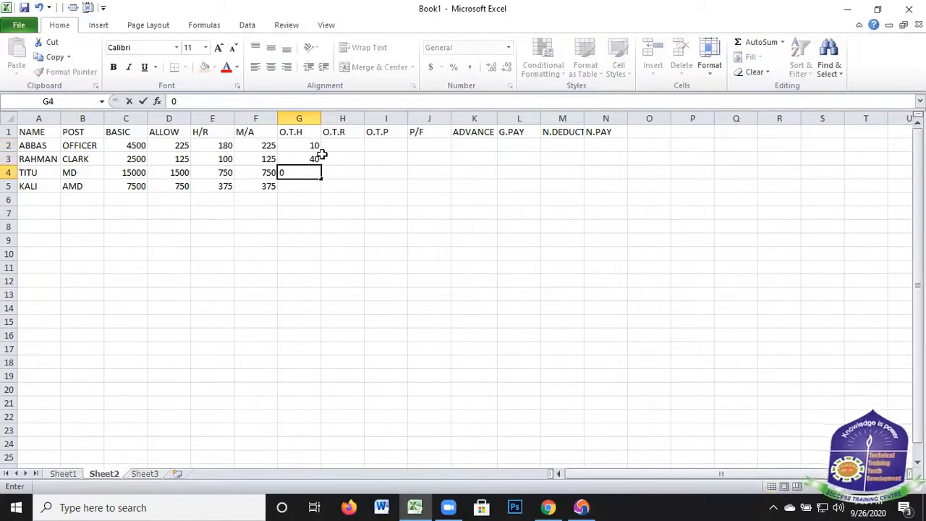
{"action": "key", "text": "Return"}
{"action": "type", "text": "0"}
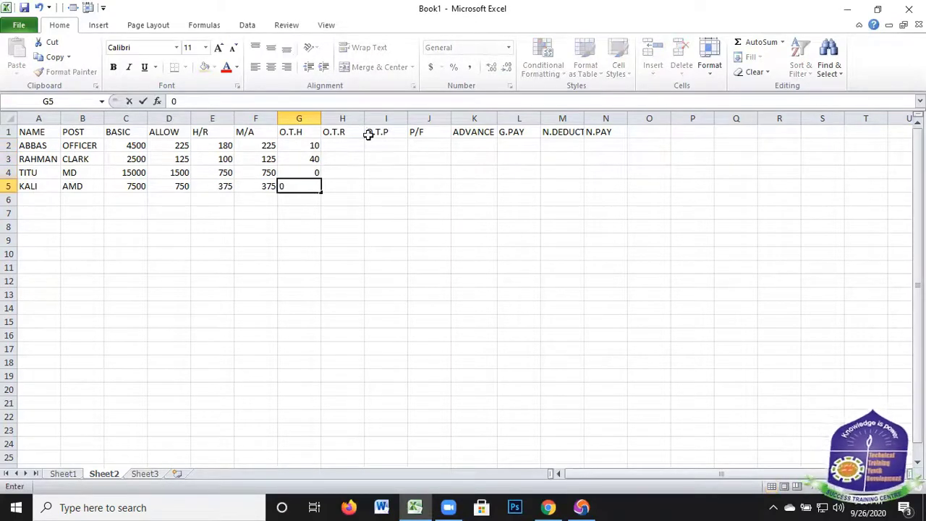
Calculate O.T.R in H2 with the formula =C2/26/8 and copy it down to H5
{"action": "left_click", "coordinate": [346, 144]}
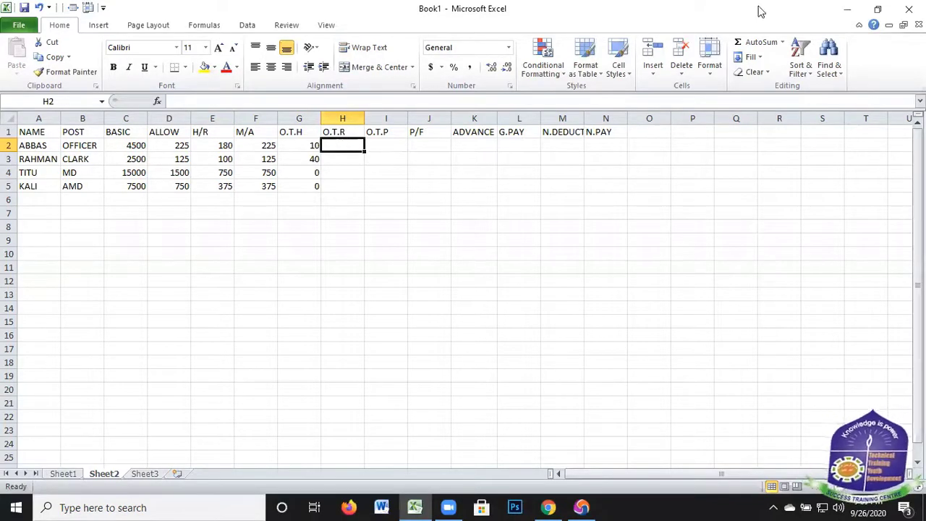
{"action": "left_click", "coordinate": [524, 185]}
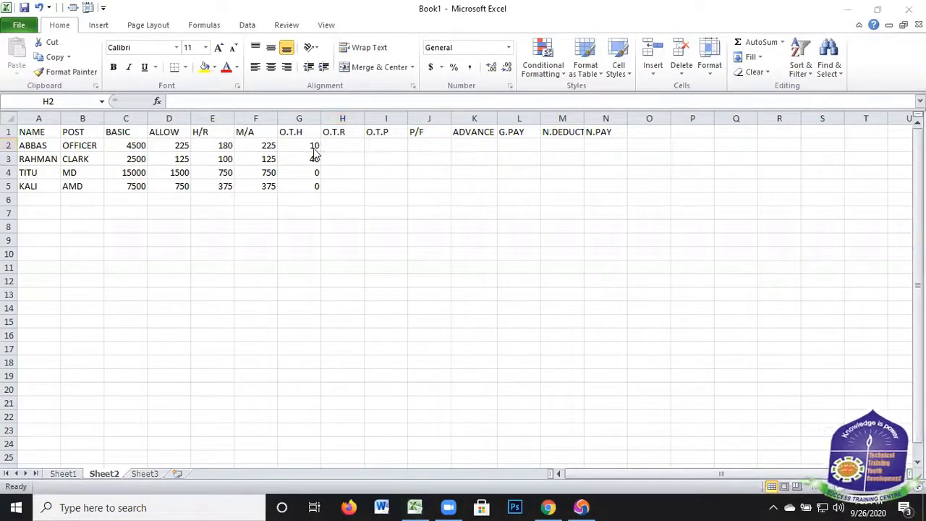
{"action": "left_click", "coordinate": [334, 140]}
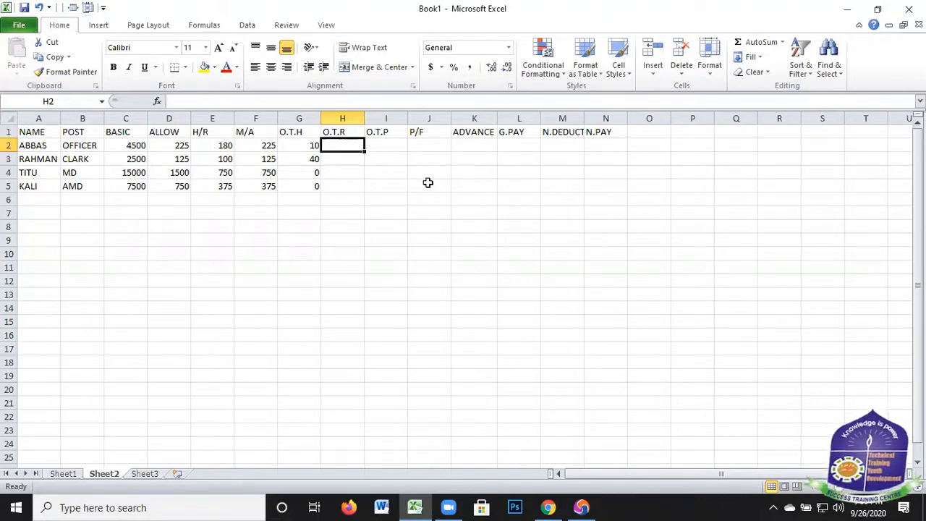
{"action": "type", "text": "="}
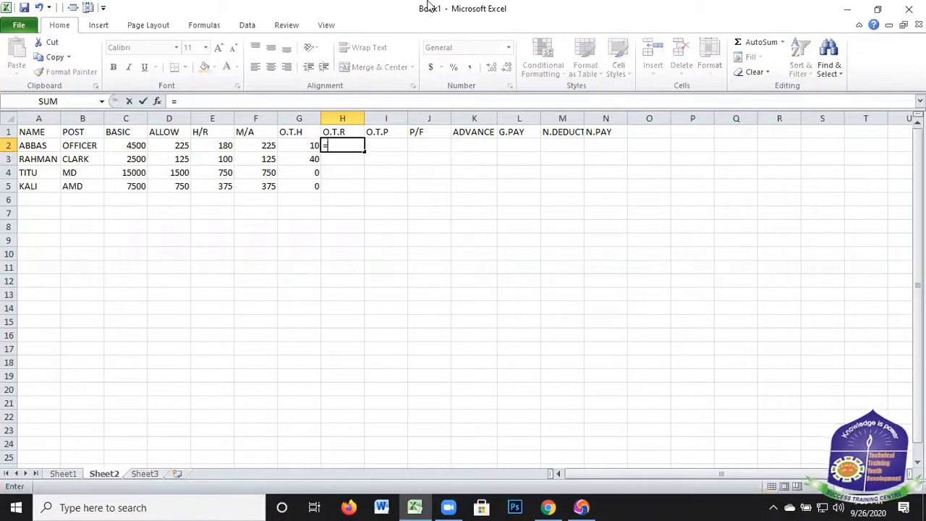
{"action": "left_click", "coordinate": [134, 146]}
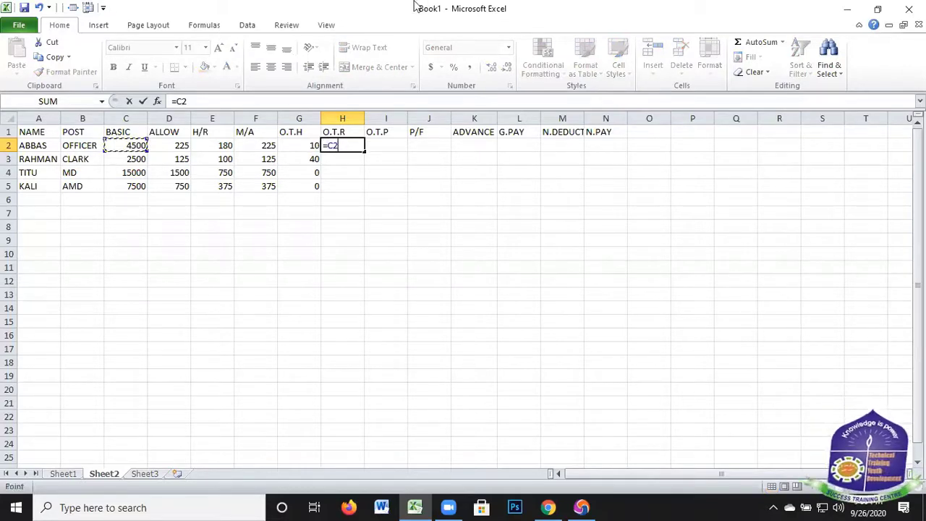
{"action": "type", "text": "/"}
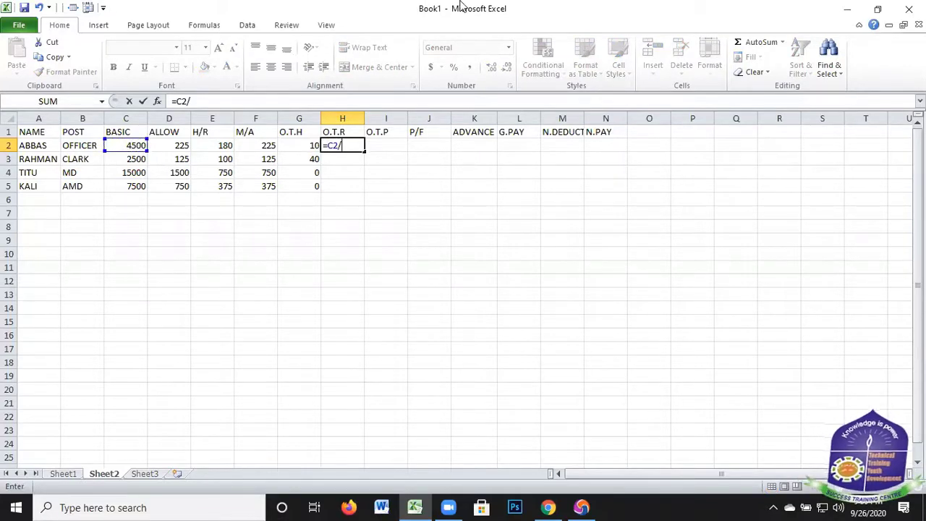
{"action": "type", "text": "2"}
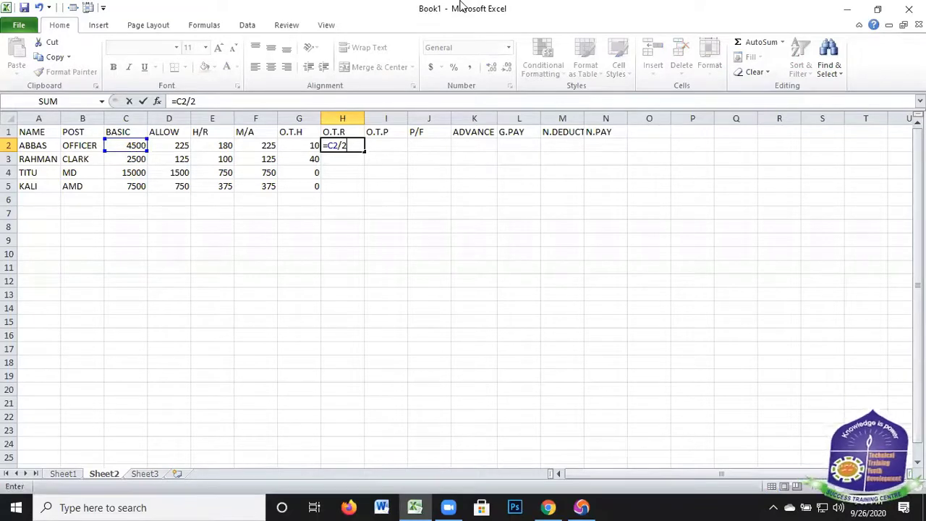
{"action": "type", "text": "6/"}
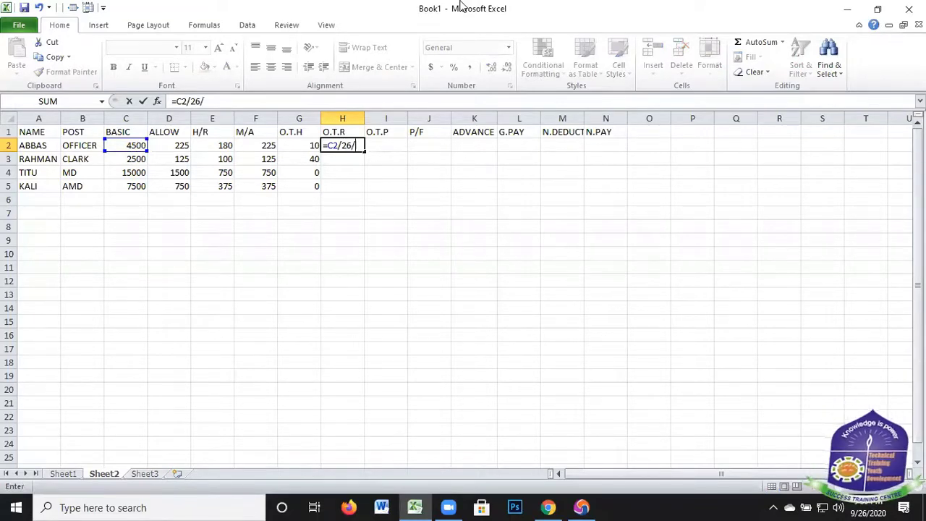
{"action": "type", "text": "8"}
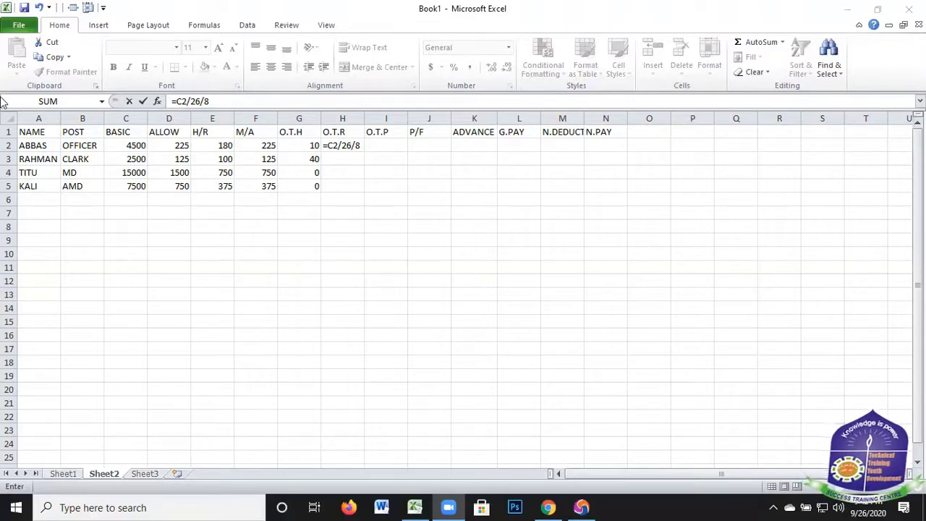
{"action": "left_click", "coordinate": [224, 100]}
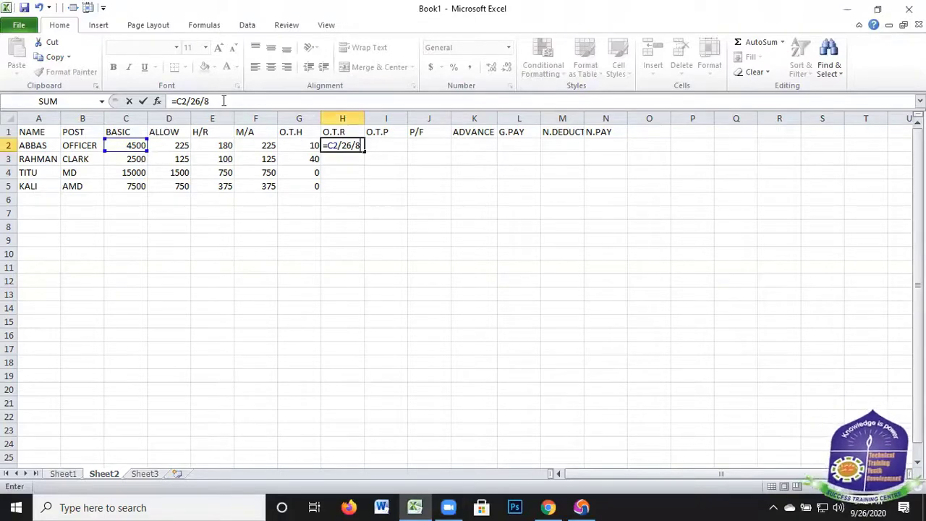
{"action": "key", "text": "Return"}
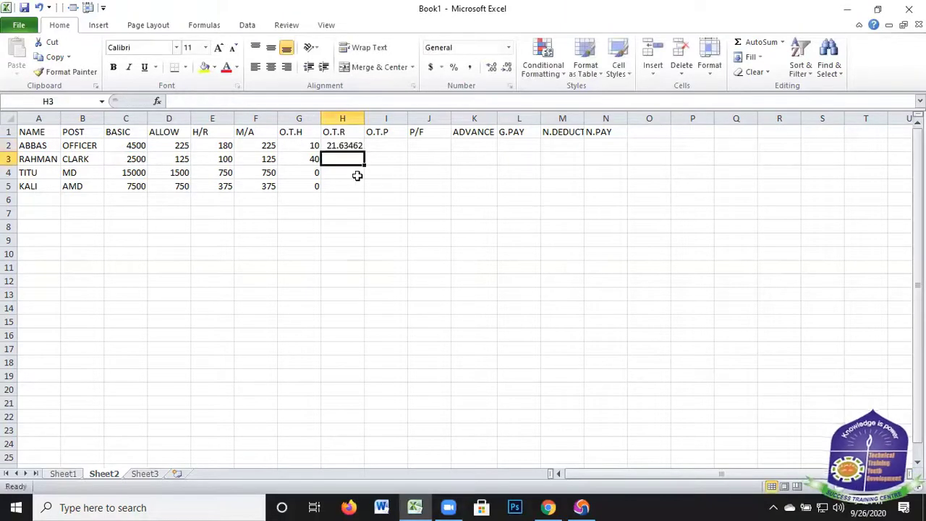
{"action": "left_click", "coordinate": [337, 145]}
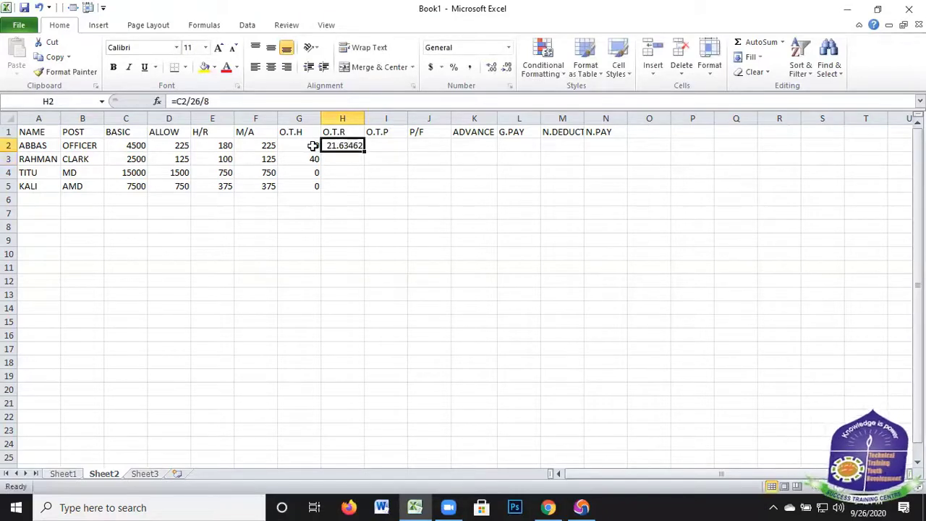
{"action": "left_click_drag", "start_coordinate": [363, 150], "coordinate": [362, 194]}
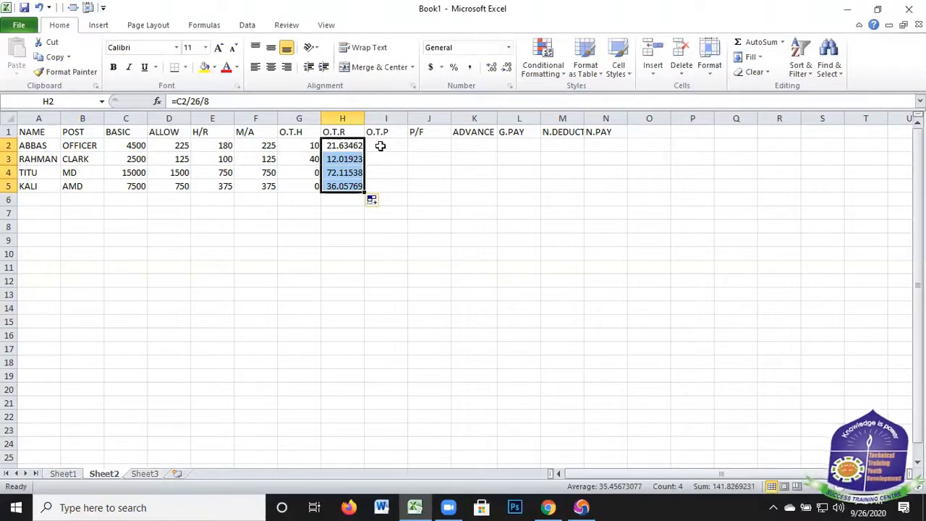
Calculate O.T.P in I2 with the formula =G2*H2 and copy it down to I5
{"action": "key", "text": "Right"}
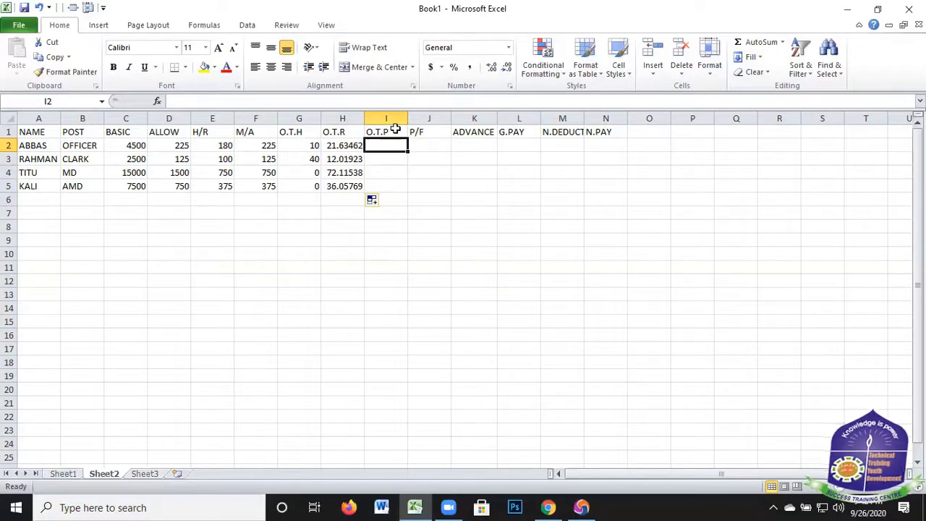
{"action": "type", "text": "="}
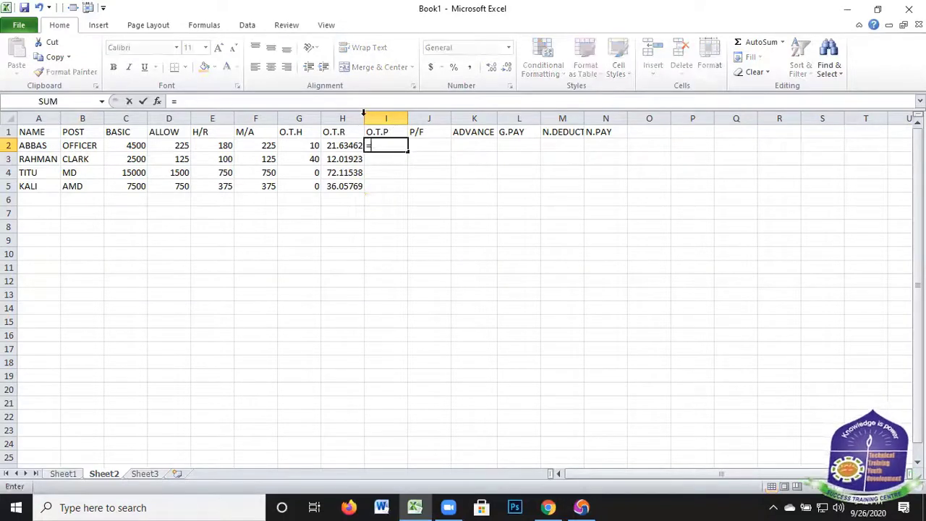
{"action": "left_click", "coordinate": [308, 146]}
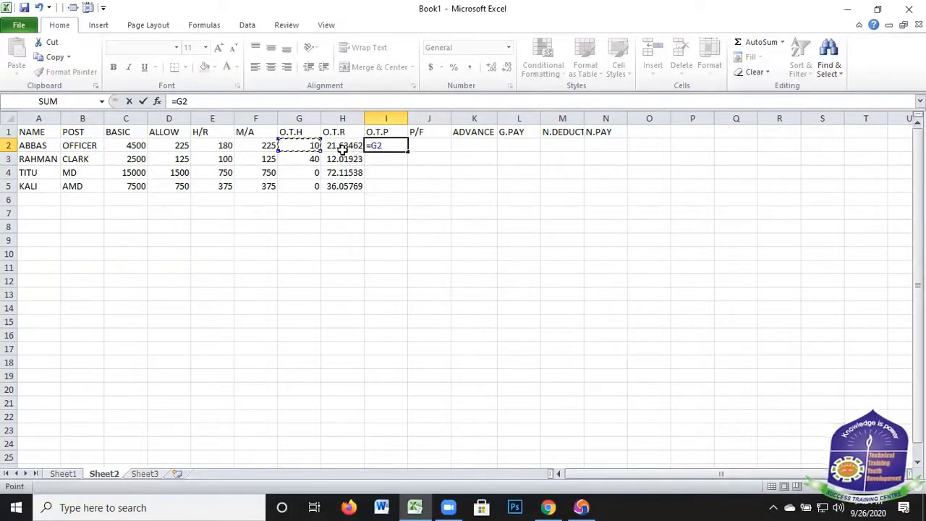
{"action": "type", "text": "*"}
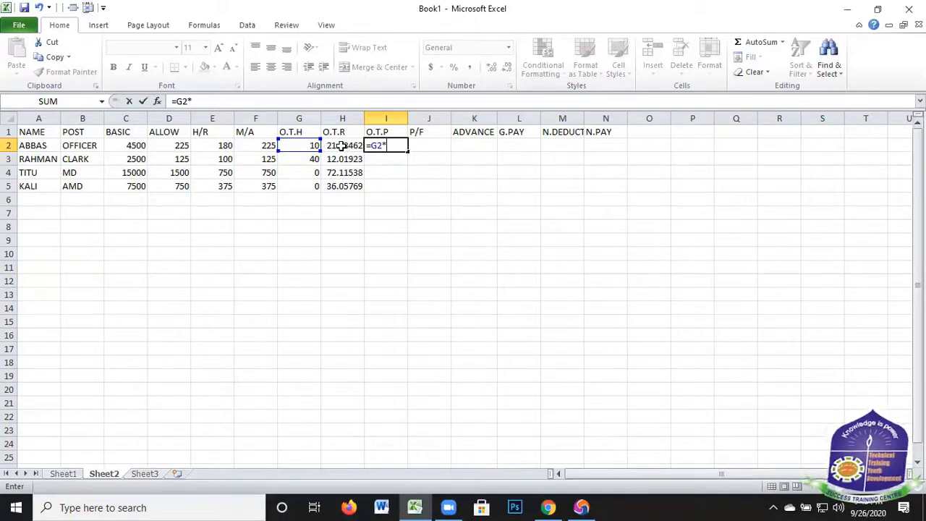
{"action": "left_click", "coordinate": [343, 146]}
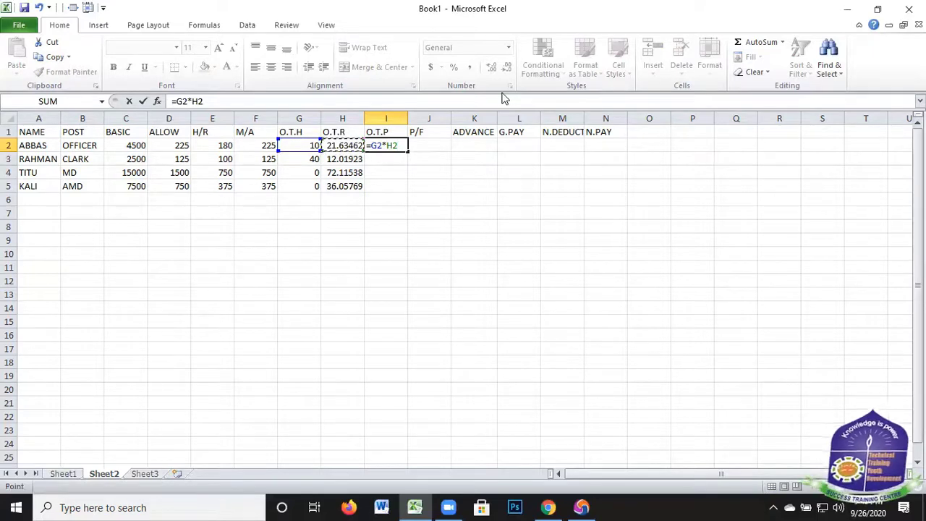
{"action": "key", "text": "Return"}
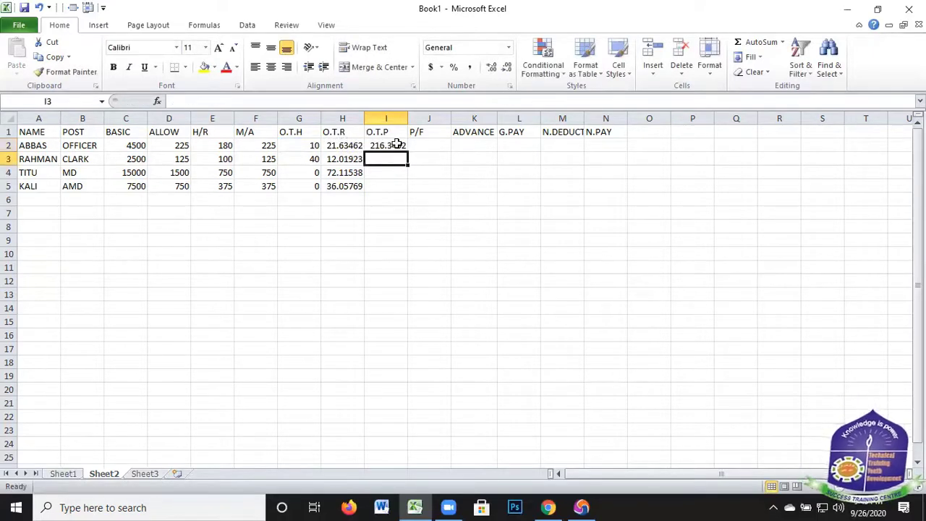
{"action": "left_click", "coordinate": [404, 150]}
{"action": "left_click_drag", "start_coordinate": [408, 152], "coordinate": [428, 145]}
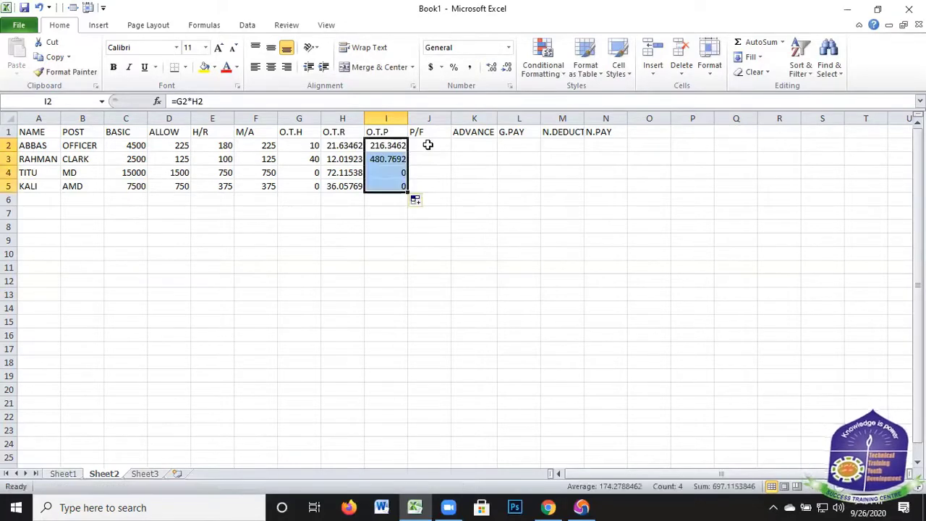
Start an IF formula in J2 under P/F with the logical test C2>=5000
{"action": "left_click", "coordinate": [427, 144]}
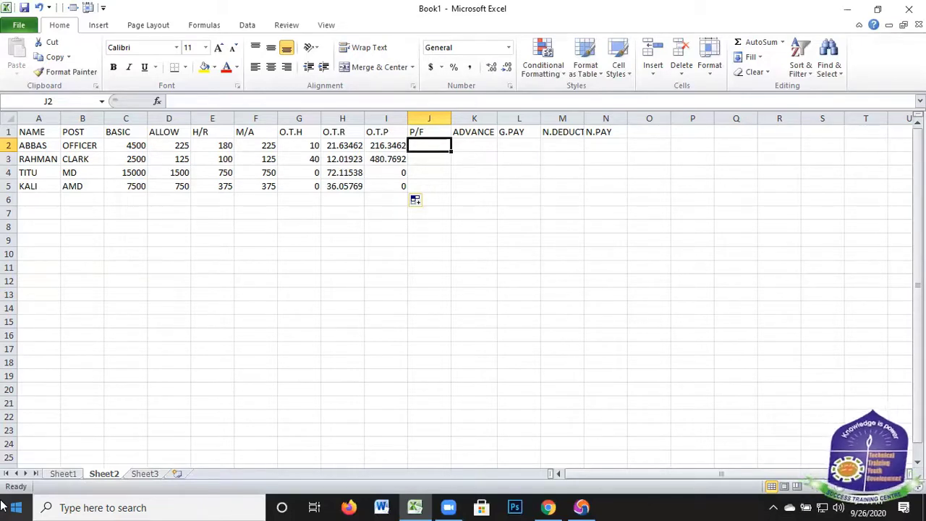
{"action": "type", "text": "="}
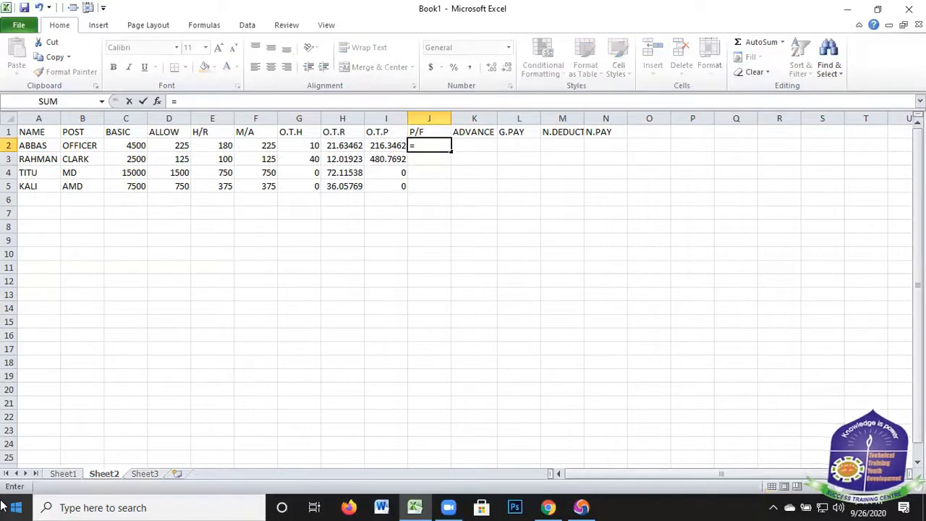
{"action": "type", "text": "I"}
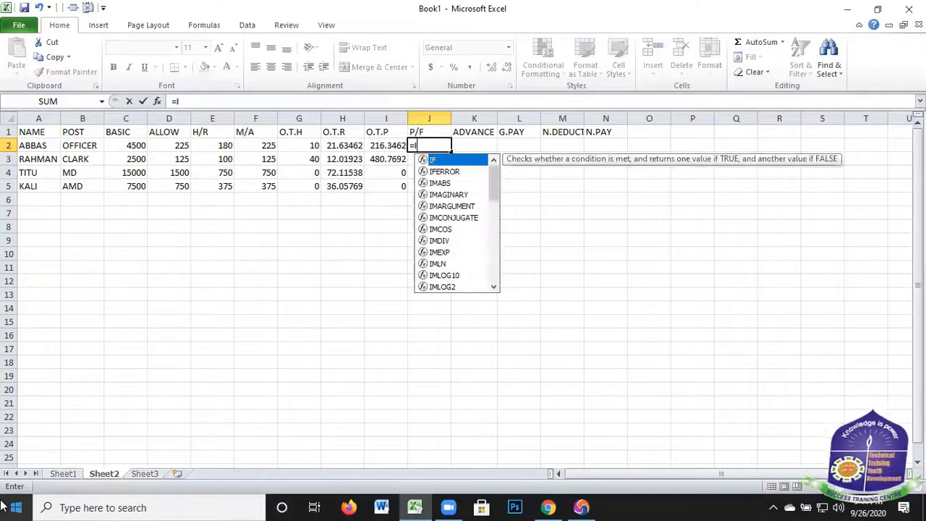
{"action": "type", "text": "F"}
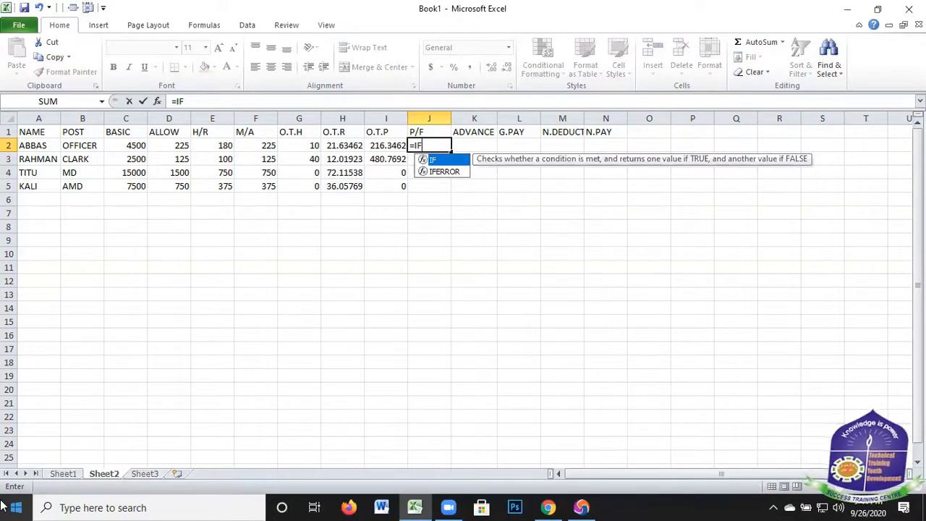
{"action": "type", "text": "("}
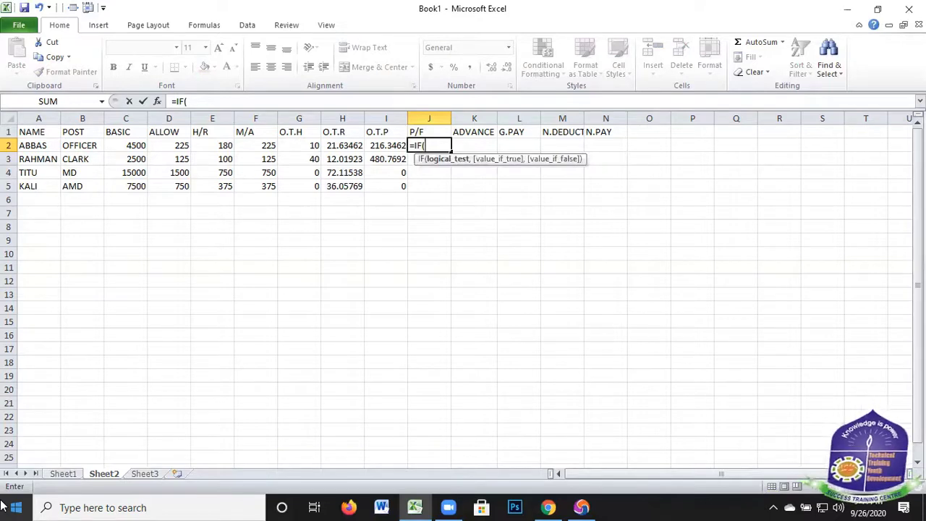
{"action": "left_click", "coordinate": [130, 146]}
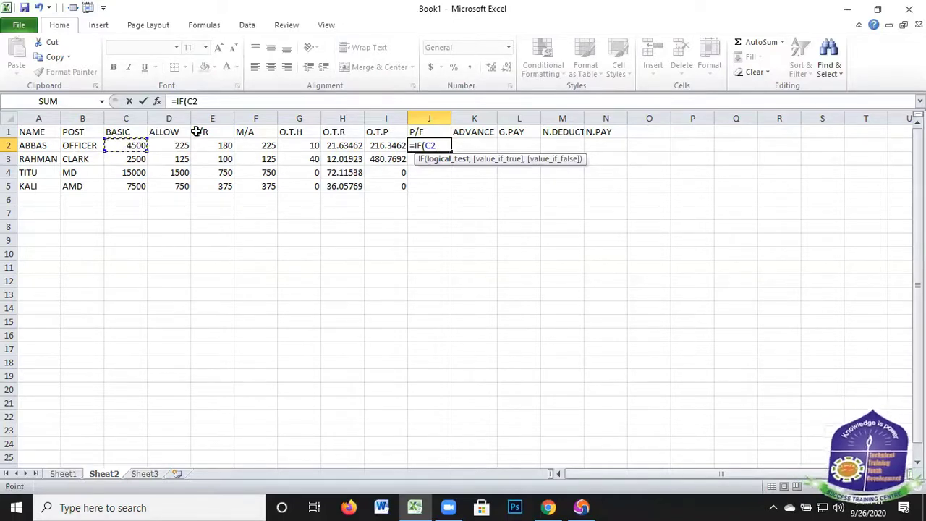
{"action": "type", "text": ">=5"}
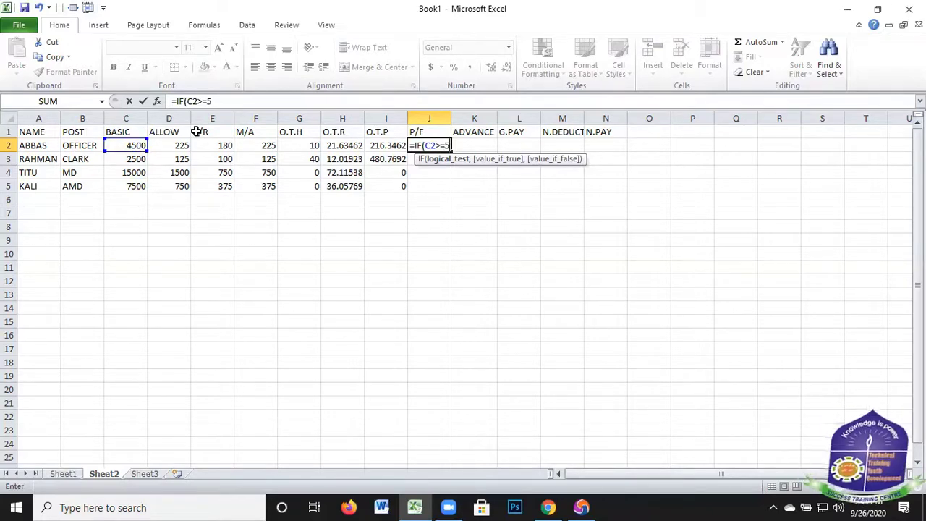
{"action": "type", "text": "000"}
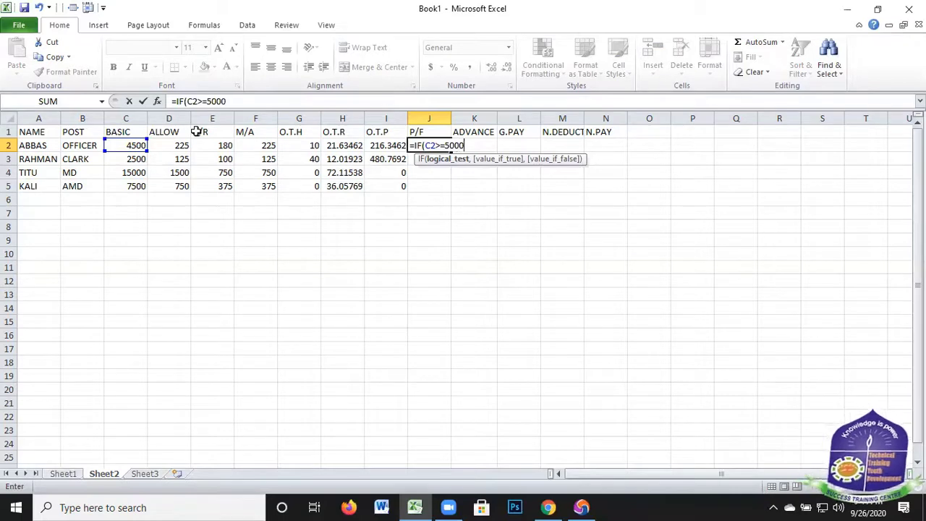
{"action": "type", "text": ","}
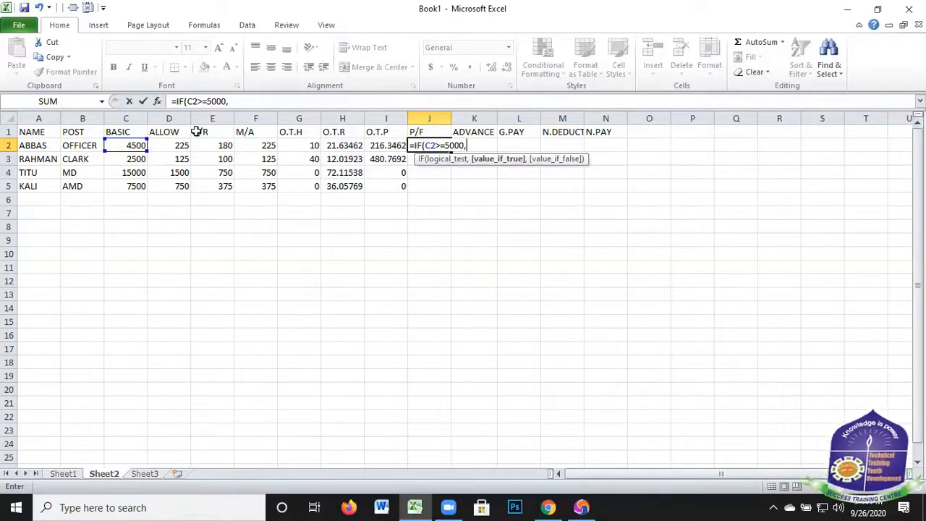
Set C2*10% as the value if true in the IF formula in J2
{"action": "type", "text": ","}
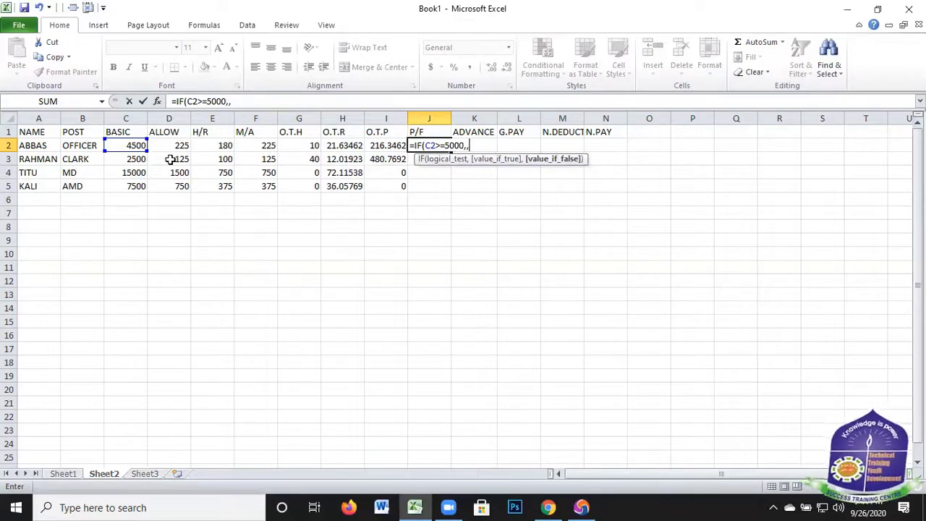
{"action": "key", "text": "BackSpace"}
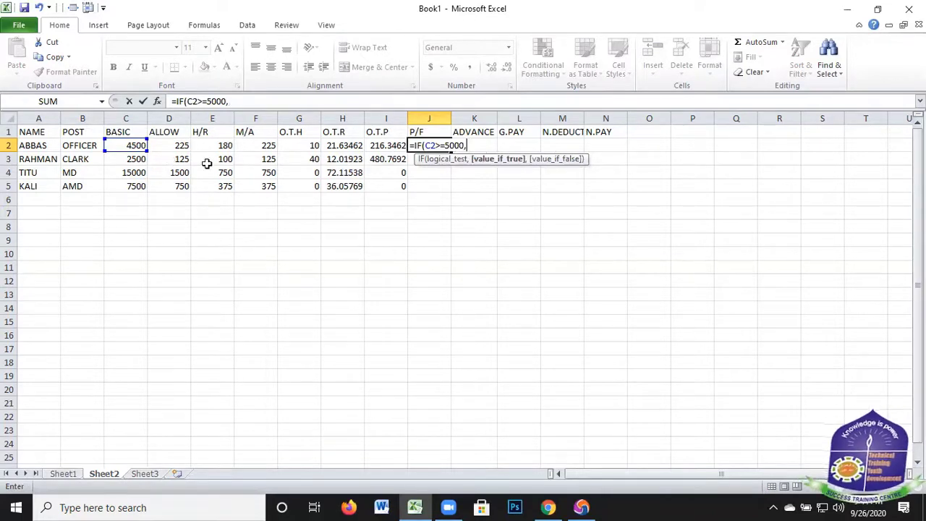
{"action": "left_click", "coordinate": [129, 147]}
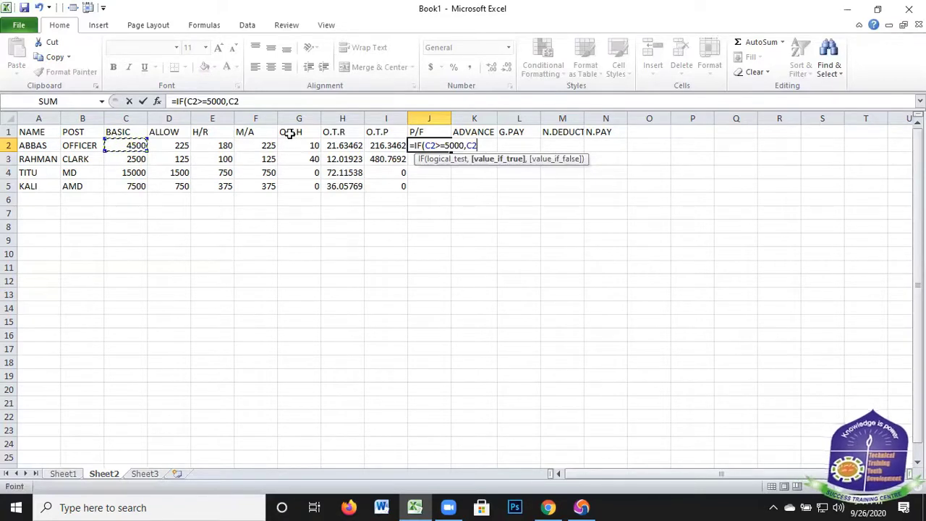
{"action": "type", "text": "*10"}
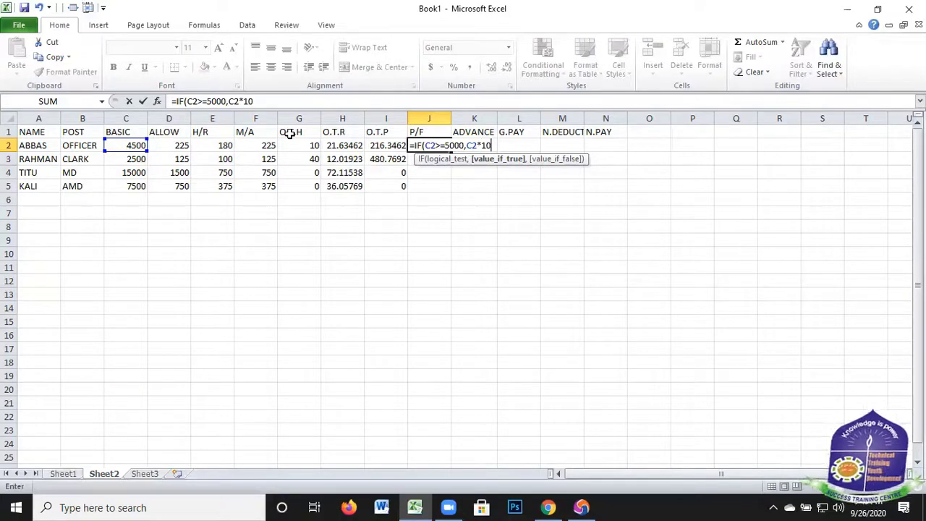
{"action": "type", "text": "%"}
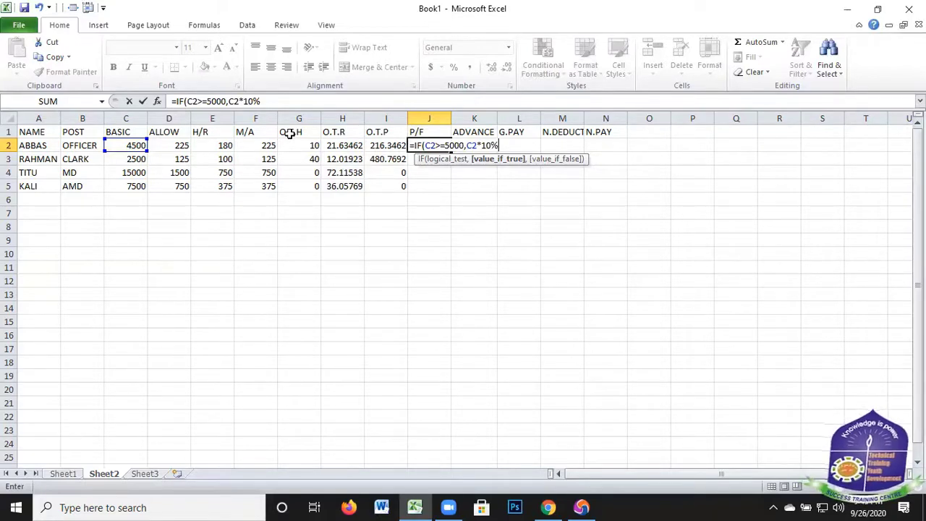
{"action": "type", "text": ","}
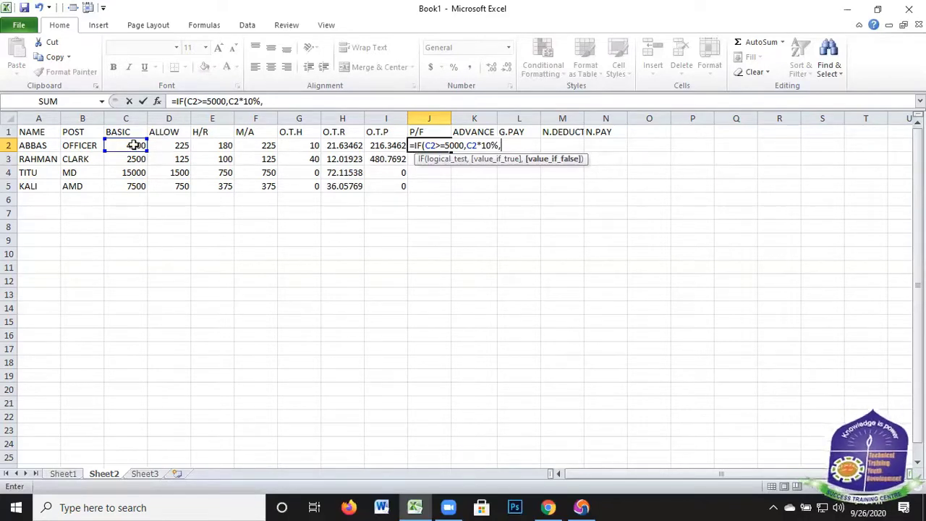
Complete the IF formula in J2 with C2*5% as the value if false and copy it down to J5
{"action": "left_click", "coordinate": [135, 145]}
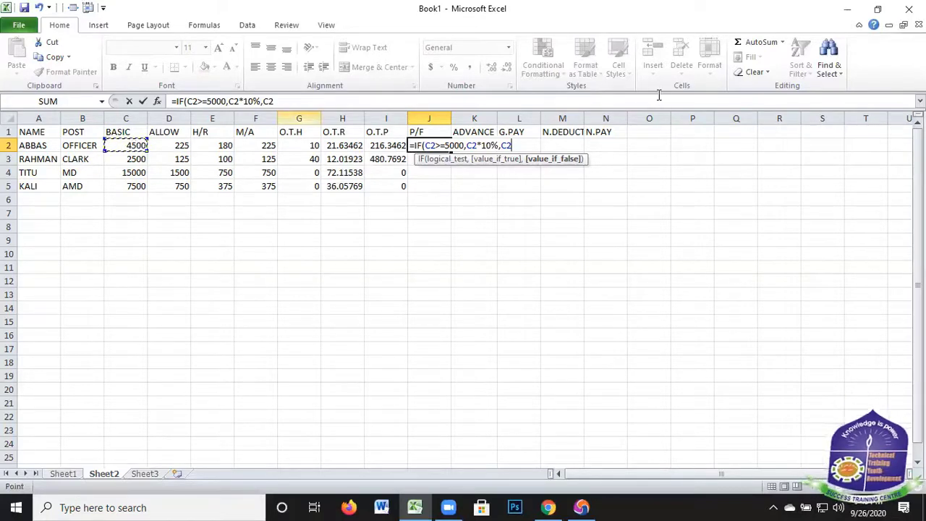
{"action": "type", "text": "*"}
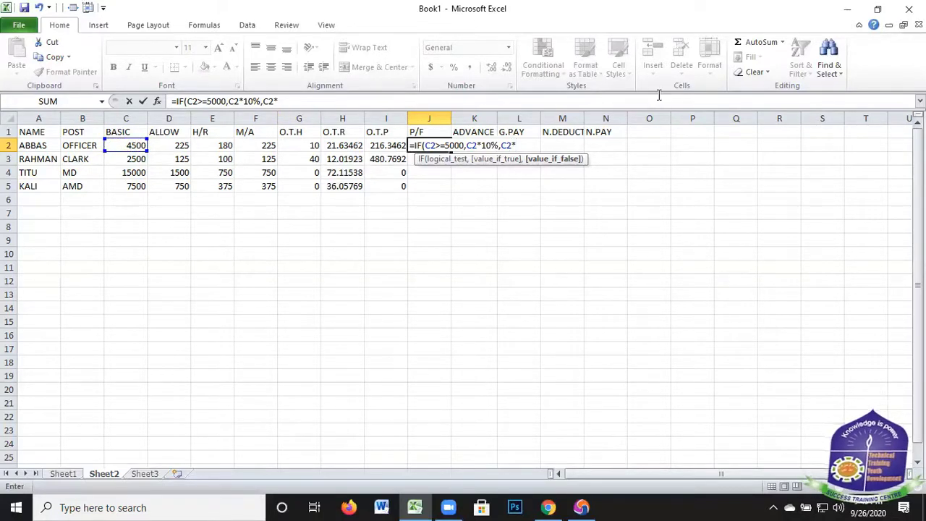
{"action": "type", "text": "5%)"}
{"action": "key", "text": "Return"}
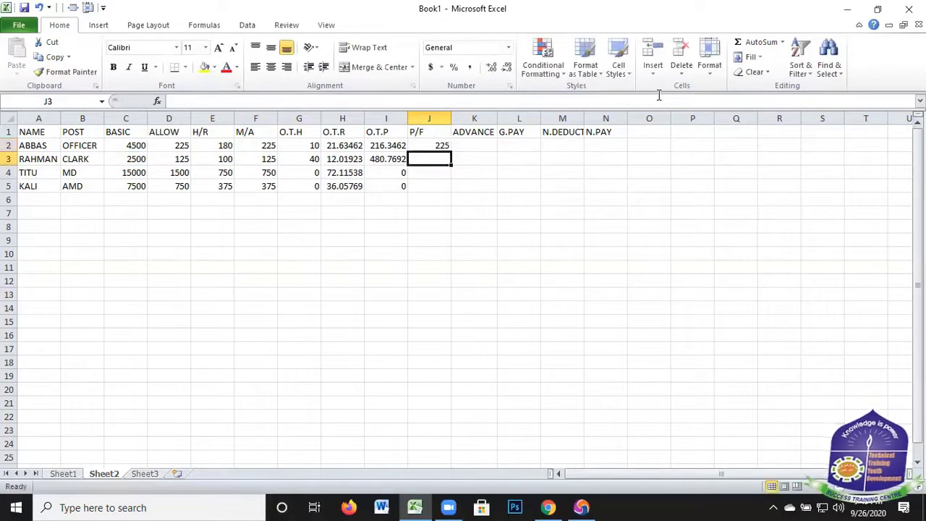
{"action": "left_click", "coordinate": [443, 148]}
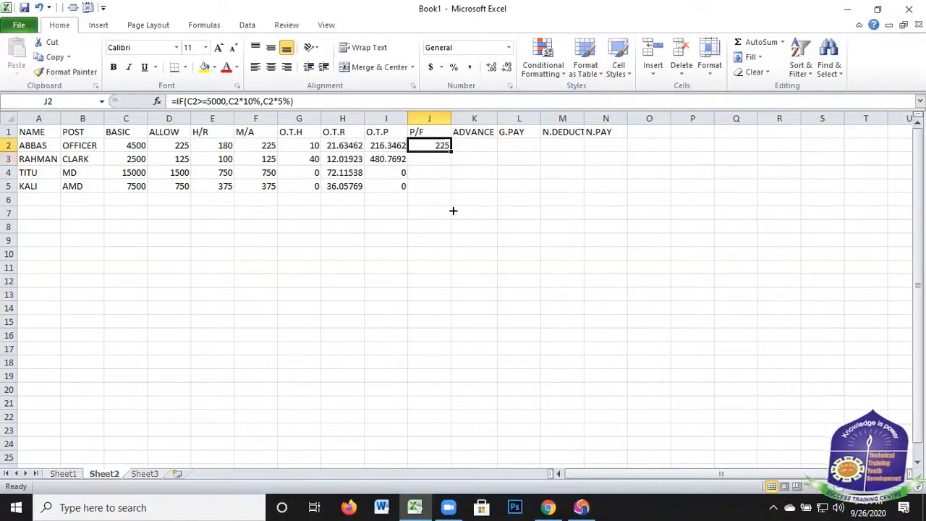
{"action": "left_click_drag", "start_coordinate": [451, 151], "coordinate": [444, 193]}
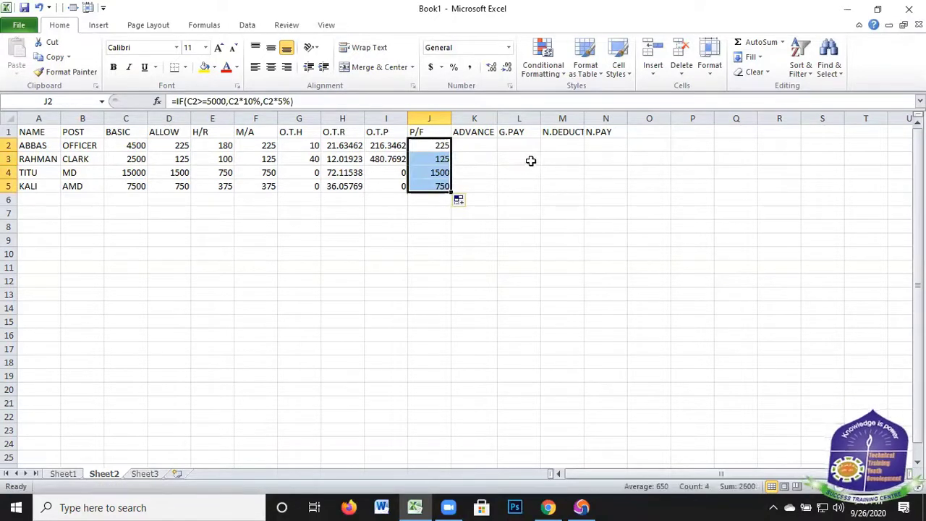
Enter the ADVANCE values 500, 300, 0 and 450 in cells K2 to K5
{"action": "left_click", "coordinate": [485, 148]}
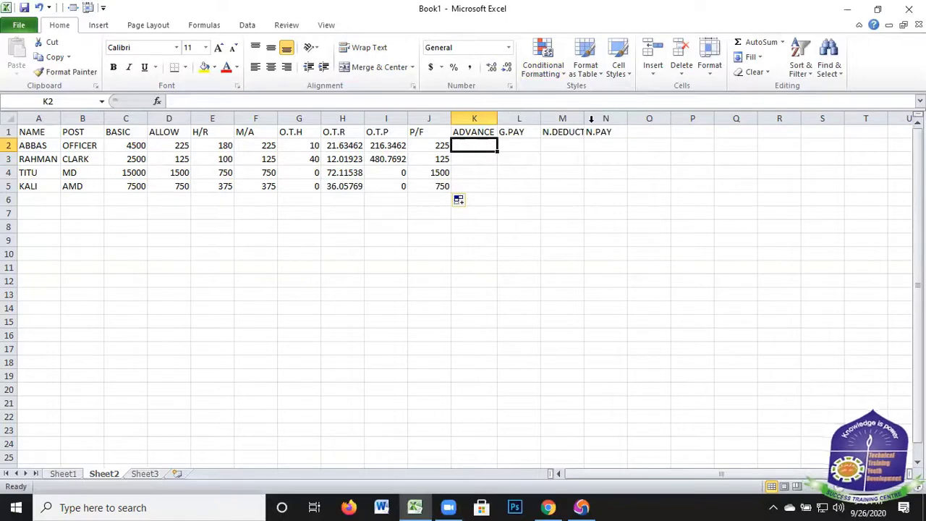
{"action": "type", "text": "500"}
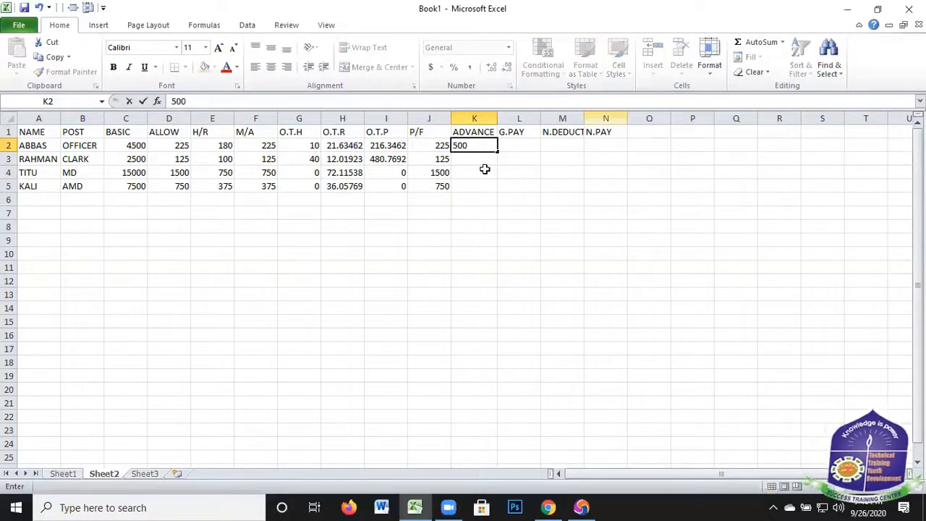
{"action": "left_click", "coordinate": [474, 161]}
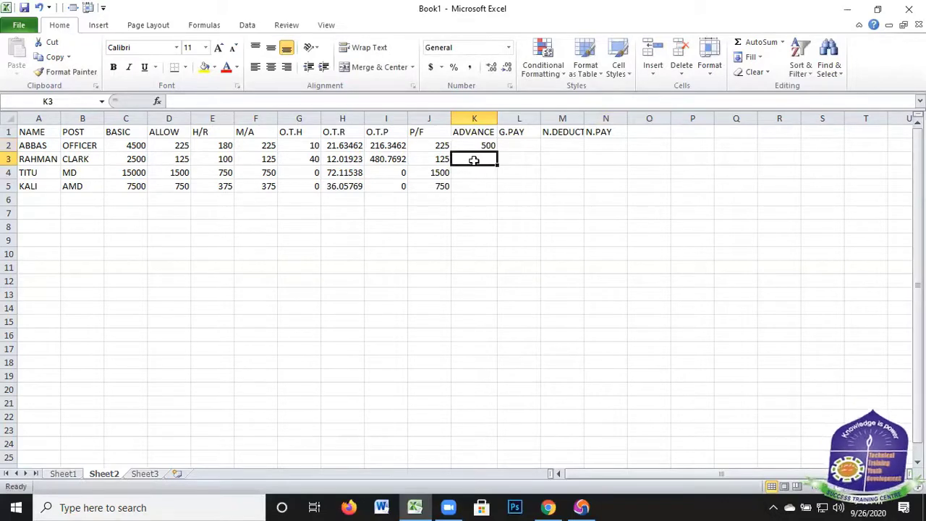
{"action": "double_click", "coordinate": [474, 160]}
{"action": "type", "text": "300"}
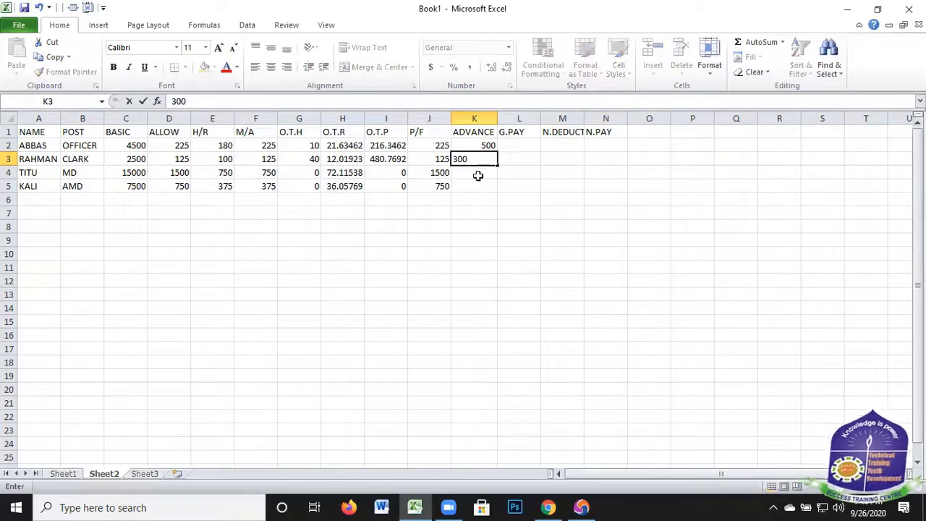
{"action": "left_click", "coordinate": [477, 175]}
{"action": "type", "text": "0"}
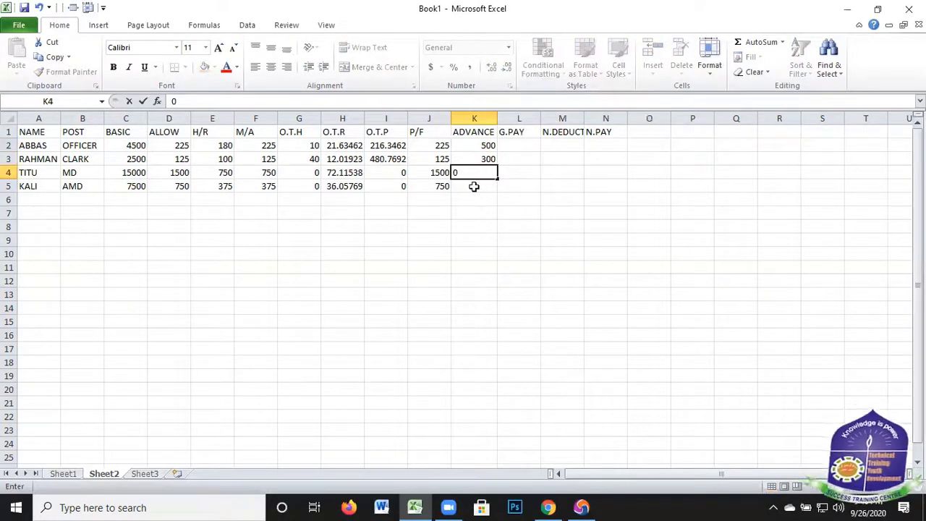
{"action": "left_click", "coordinate": [474, 187]}
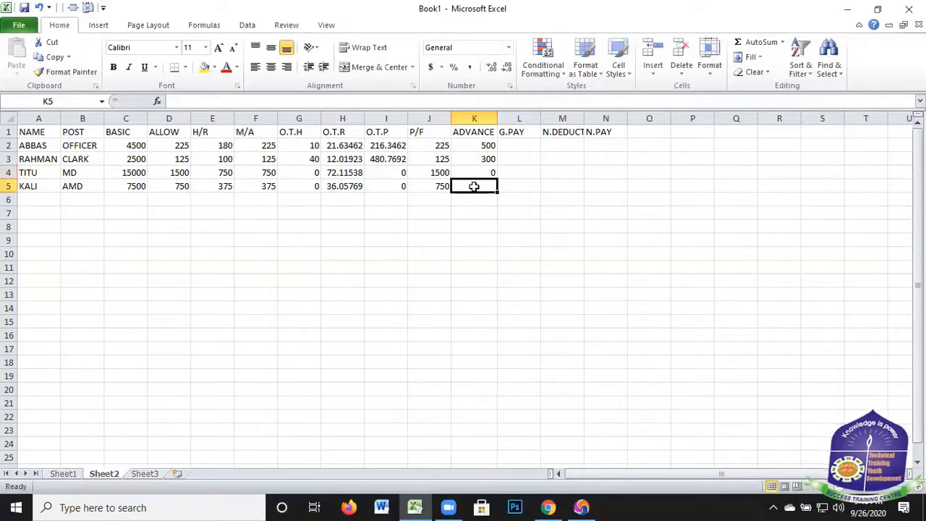
{"action": "type", "text": "4"}
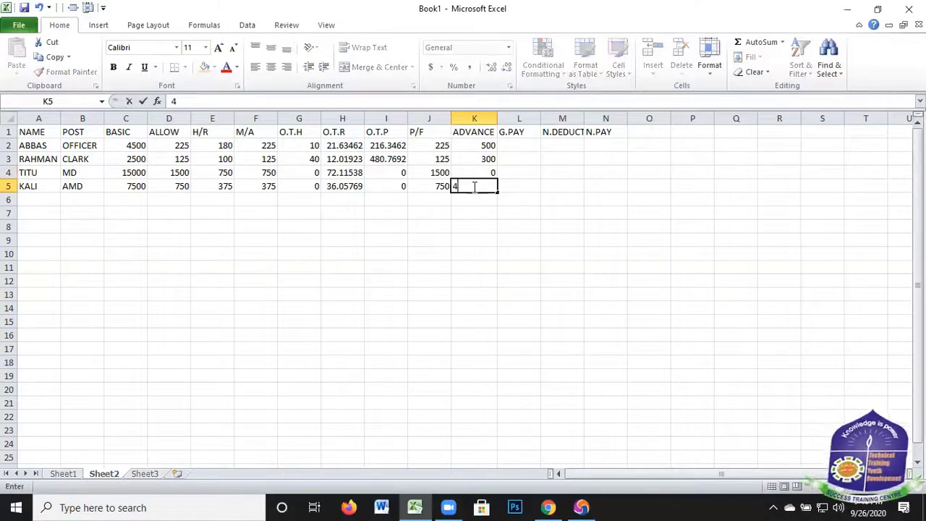
{"action": "type", "text": "50"}
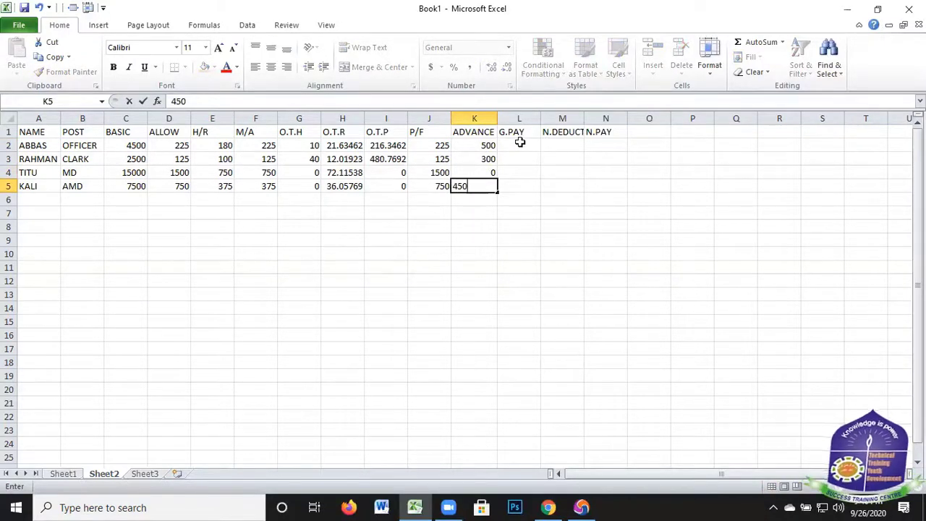
Calculate G.PAY in L2 with the formula =C2+D2+E2+F2+I2 and copy it down to L5
{"action": "left_click", "coordinate": [520, 144]}
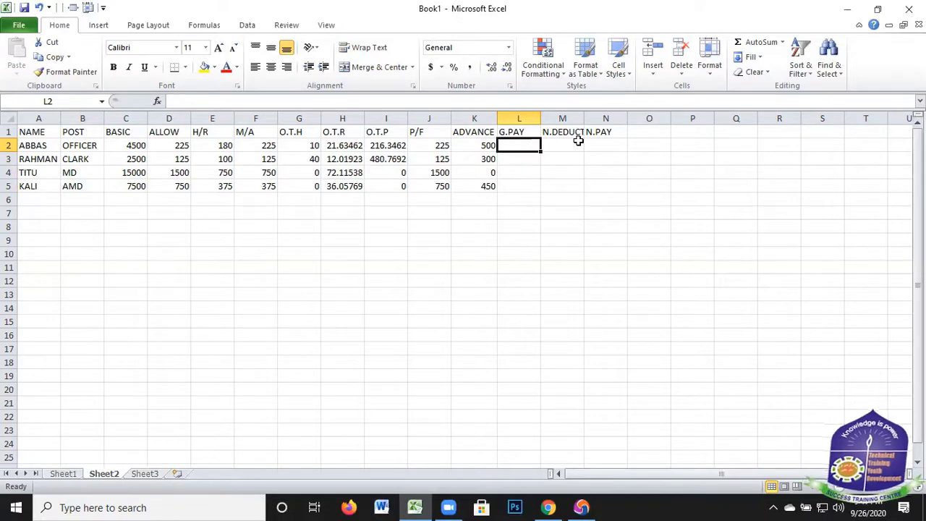
{"action": "type", "text": "="}
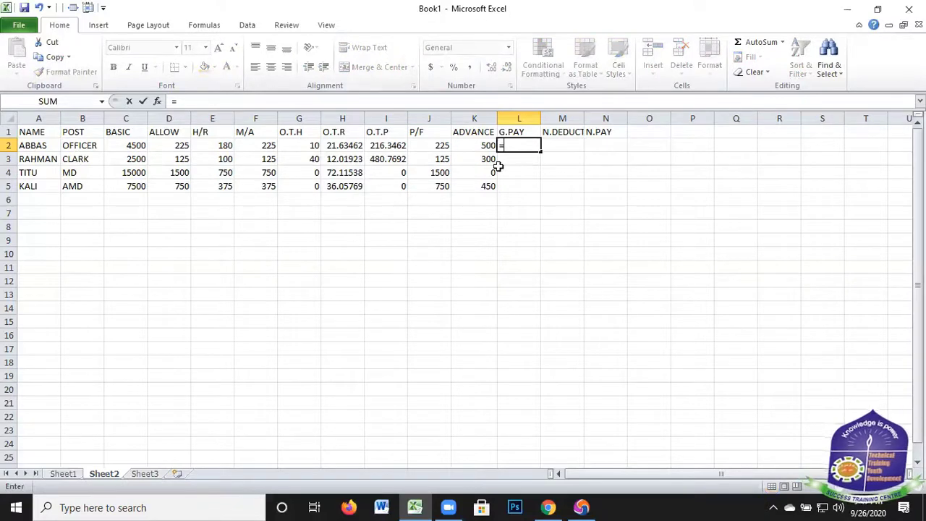
{"action": "left_click", "coordinate": [130, 144]}
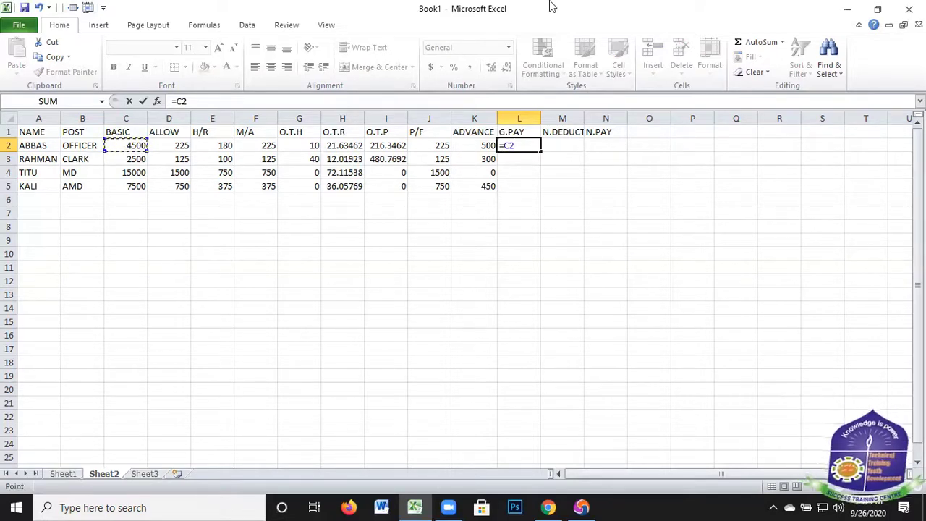
{"action": "type", "text": "+"}
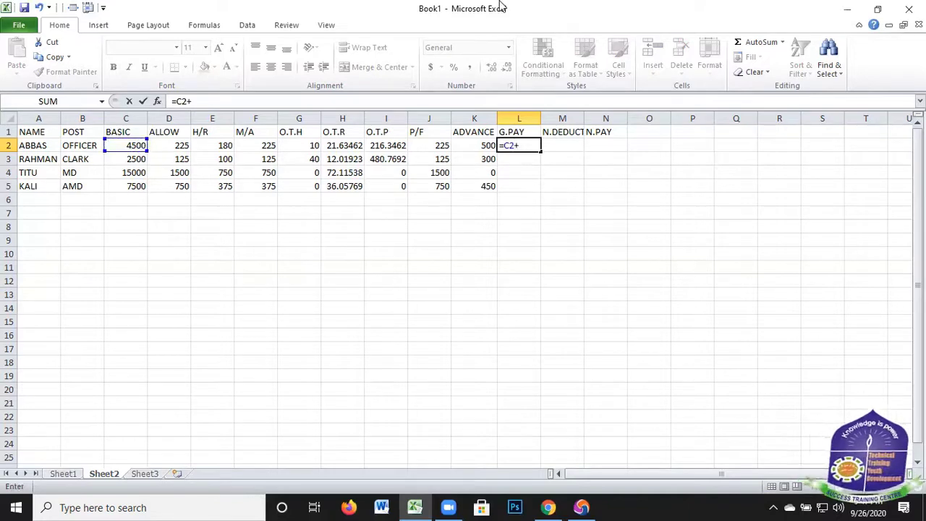
{"action": "left_click", "coordinate": [177, 146]}
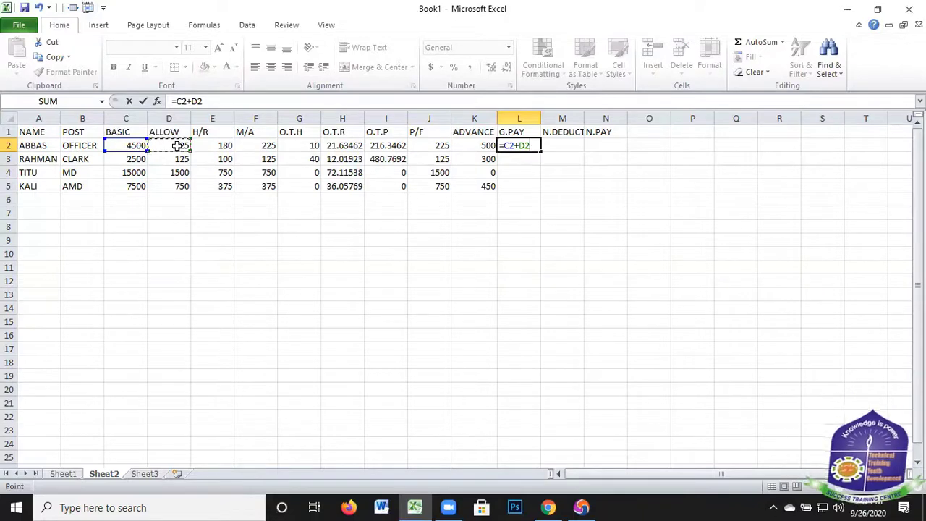
{"action": "type", "text": "+"}
{"action": "left_click", "coordinate": [222, 147]}
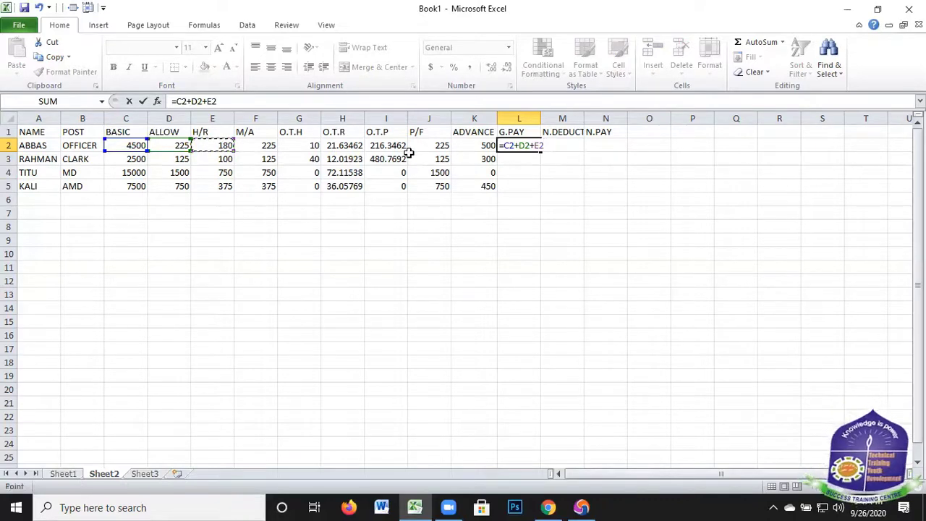
{"action": "type", "text": "+"}
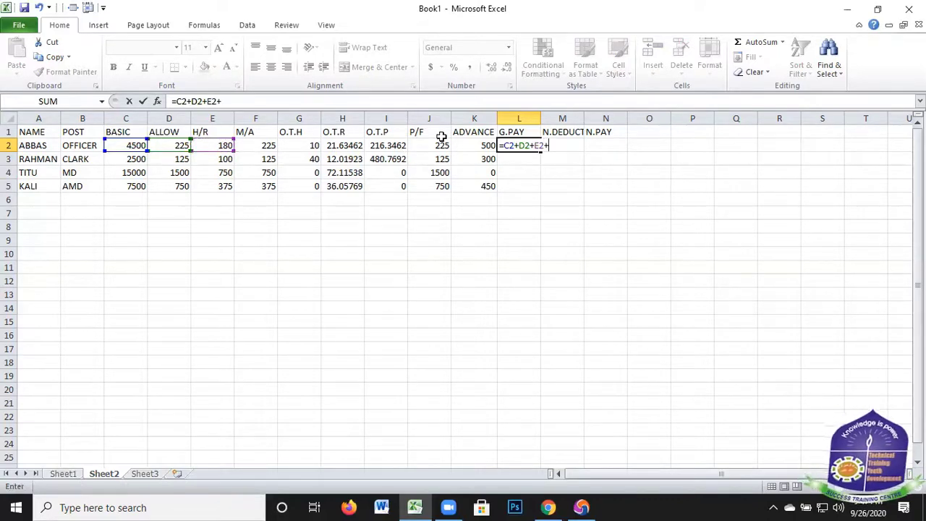
{"action": "left_click", "coordinate": [269, 146]}
{"action": "type", "text": "+"}
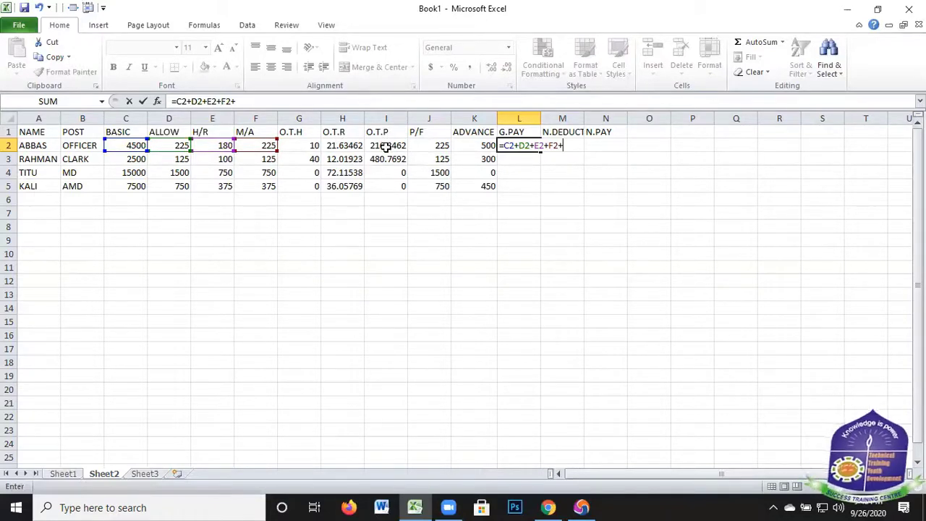
{"action": "left_click", "coordinate": [386, 145]}
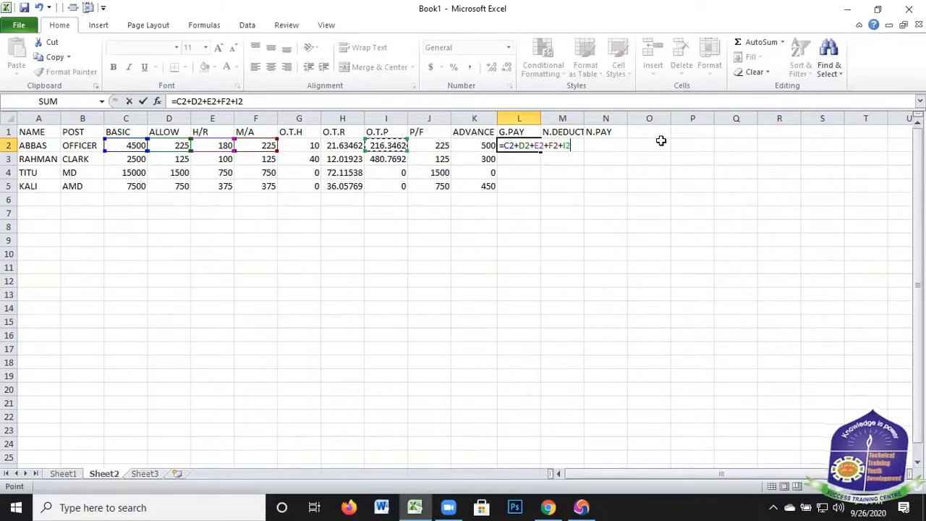
{"action": "key", "text": "Return"}
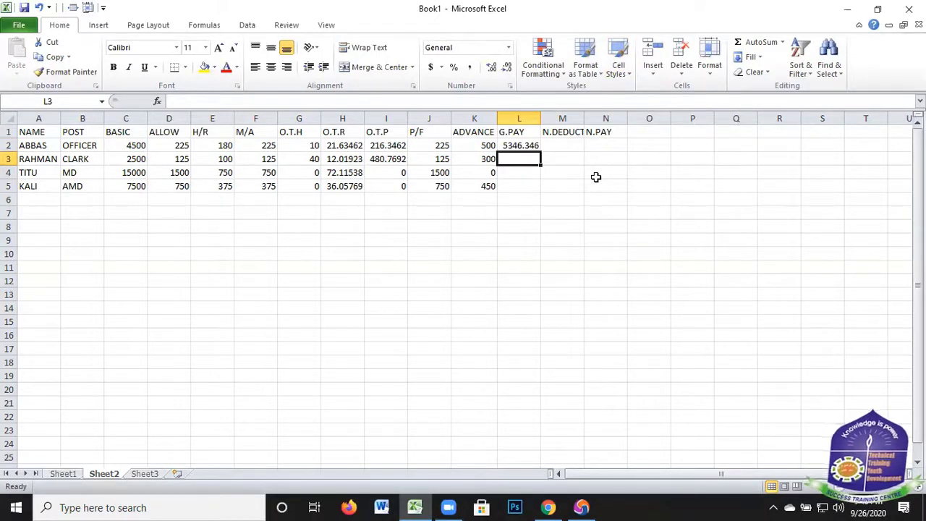
{"action": "left_click", "coordinate": [537, 147]}
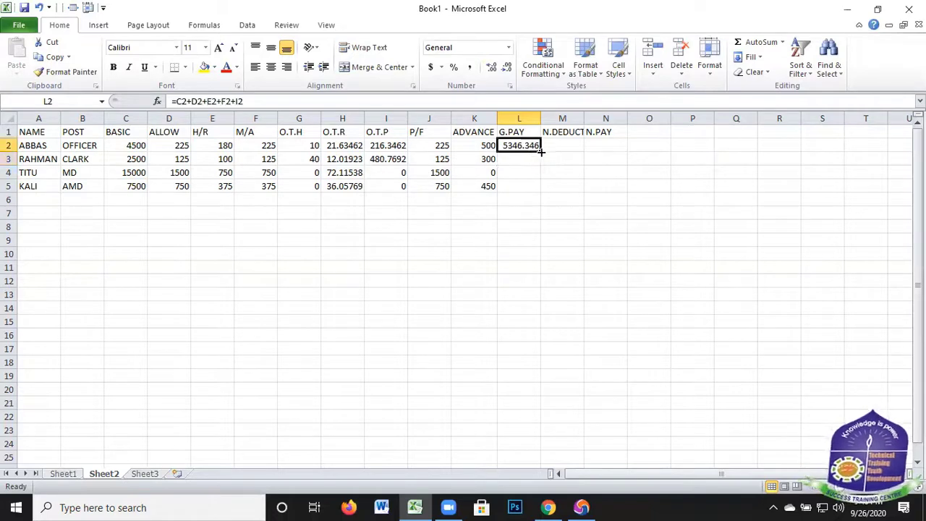
{"action": "left_click_drag", "start_coordinate": [541, 153], "coordinate": [542, 190]}
Widen column M slightly so the N.DEDUCT heading fits
{"action": "left_click", "coordinate": [563, 147]}
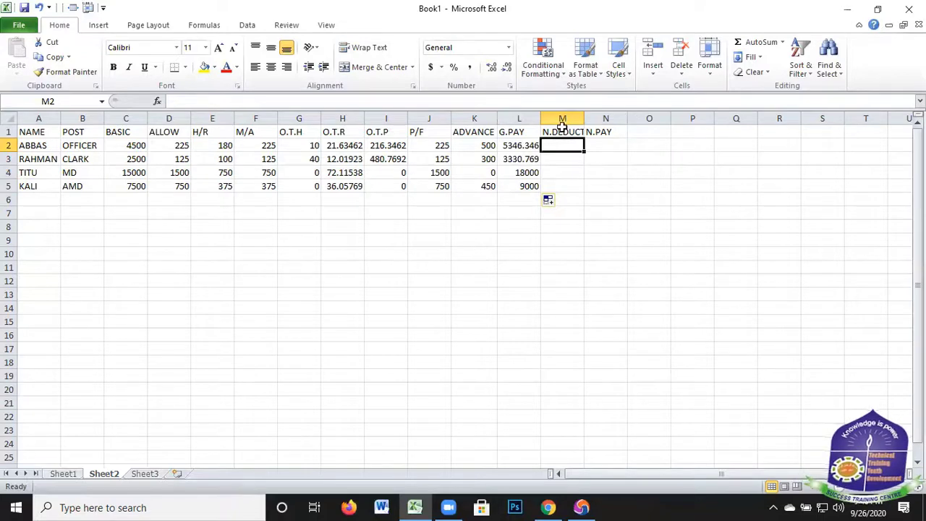
{"action": "key", "text": "Up"}
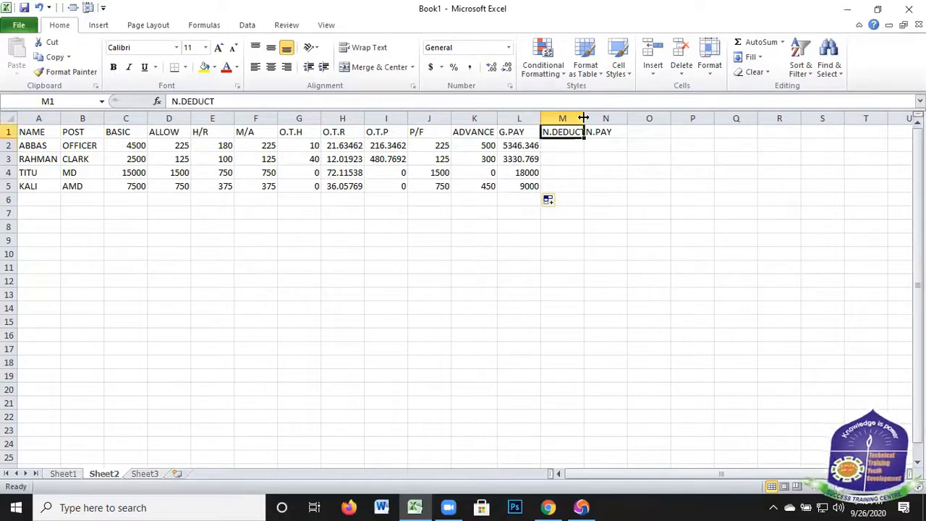
{"action": "left_click_drag", "start_coordinate": [583, 117], "coordinate": [585, 207]}
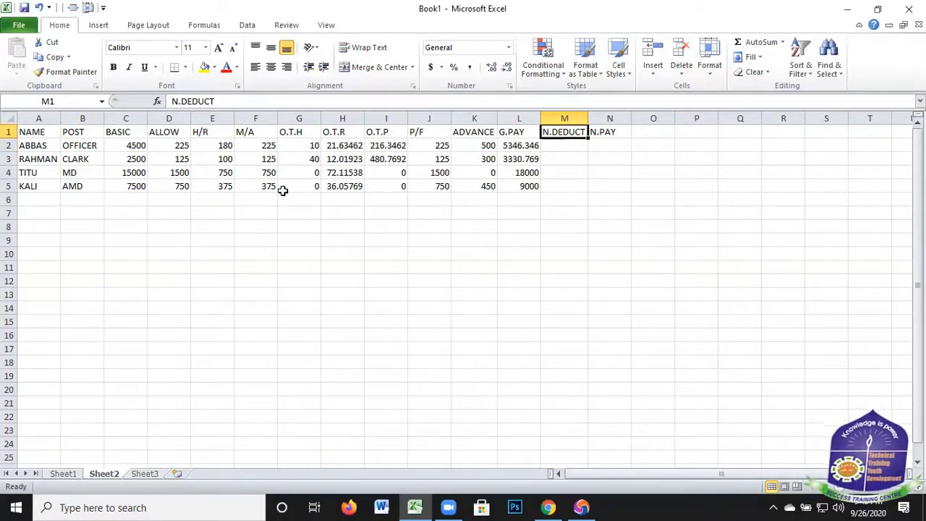
Calculate N.DEDUCT in M2 with the formula =J2+K2 and copy it down to M5
{"action": "left_click", "coordinate": [562, 147]}
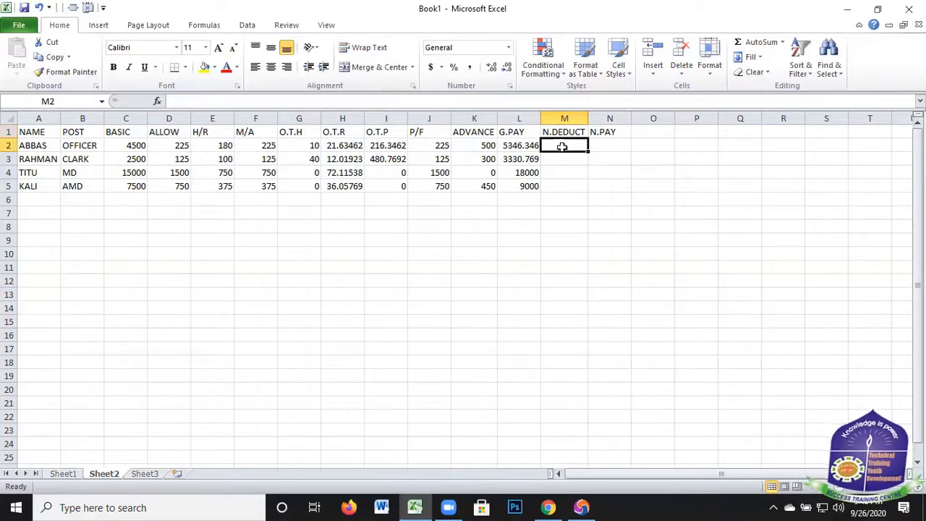
{"action": "type", "text": "="}
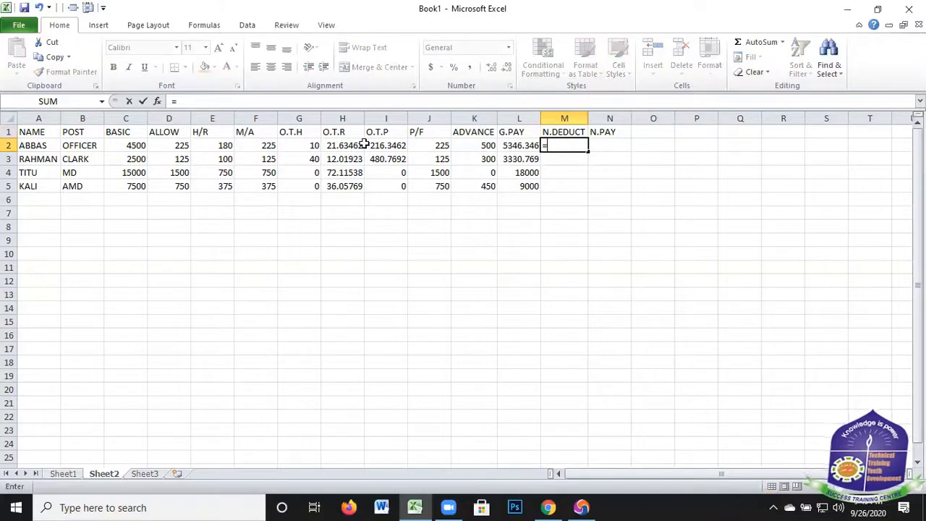
{"action": "left_click", "coordinate": [439, 145]}
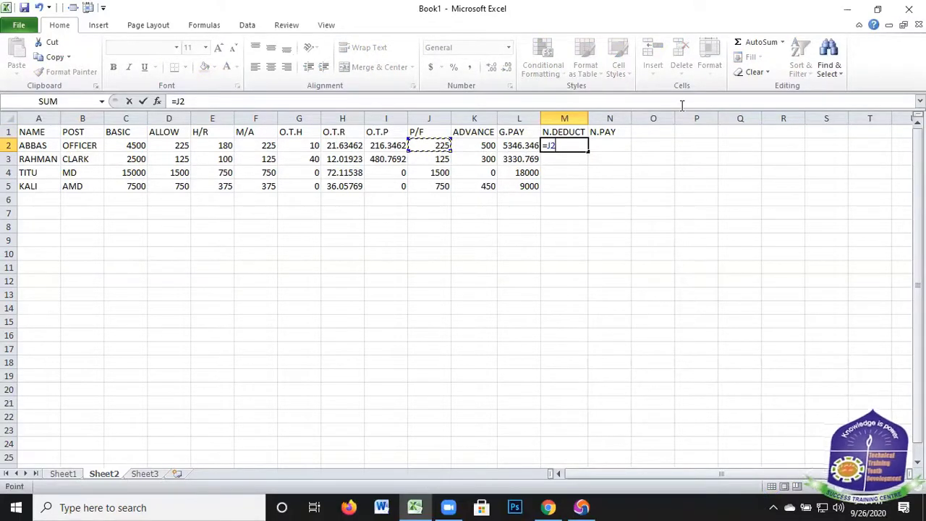
{"action": "type", "text": "+"}
{"action": "left_click", "coordinate": [485, 145]}
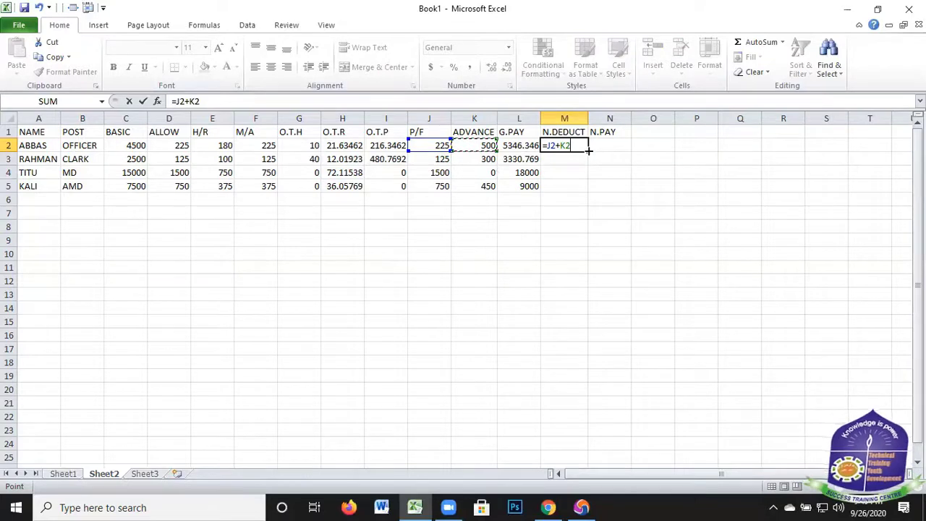
{"action": "key", "text": "Return"}
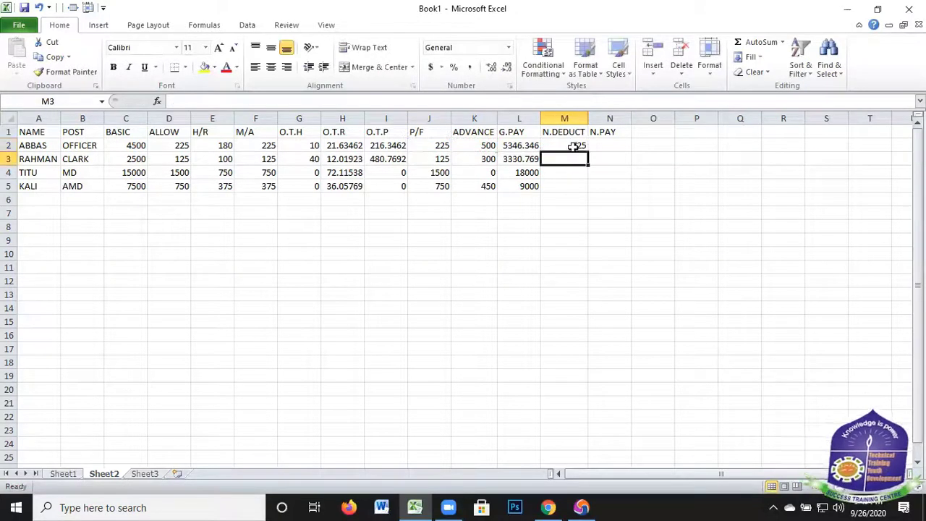
{"action": "left_click", "coordinate": [573, 145]}
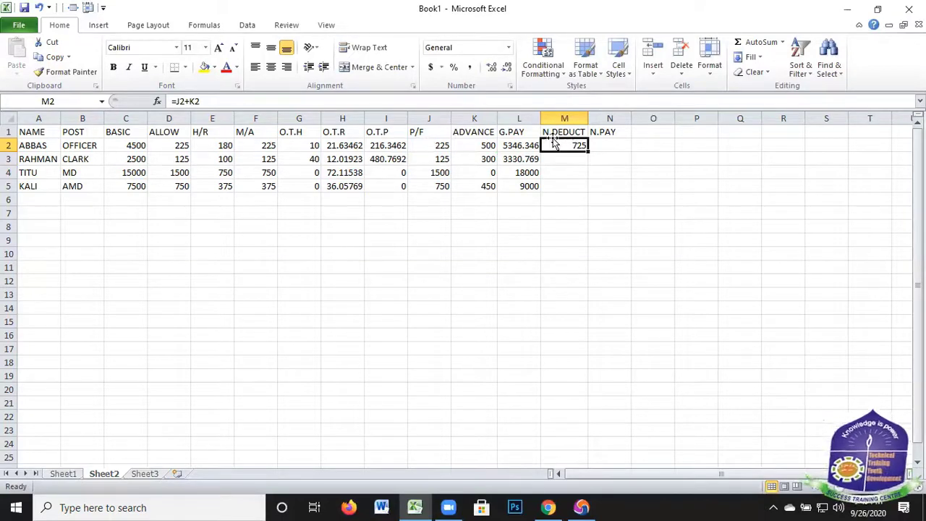
{"action": "left_click_drag", "start_coordinate": [588, 150], "coordinate": [591, 186]}
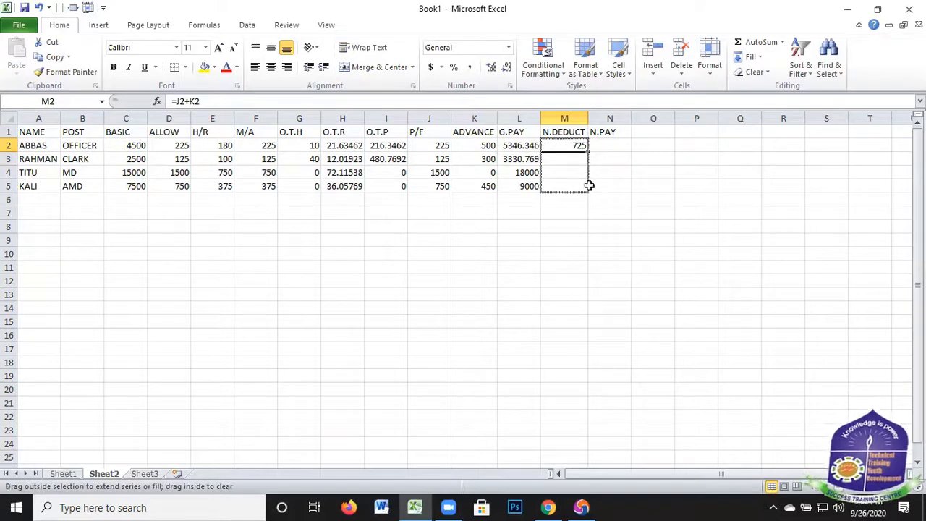
Calculate N.PAY in N2 with the formula =L2-M2 and copy it down to N5
{"action": "left_click", "coordinate": [611, 143]}
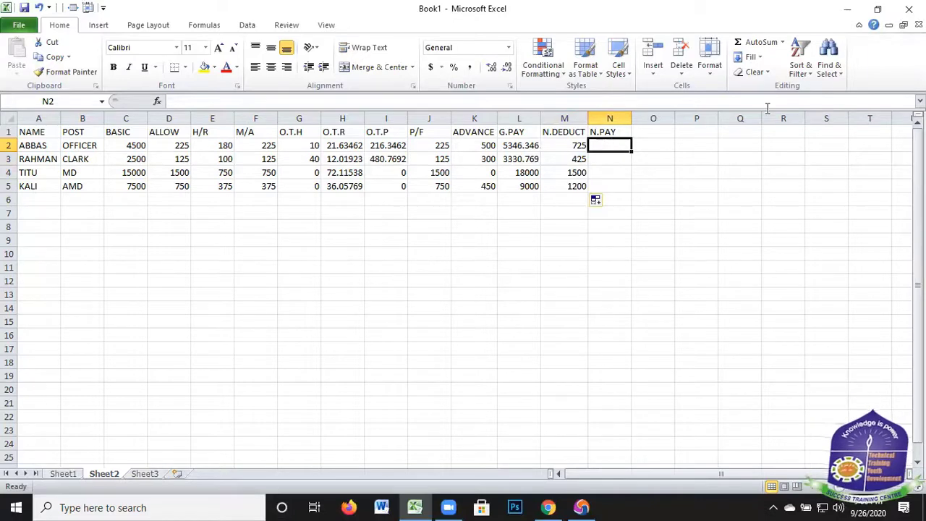
{"action": "type", "text": "="}
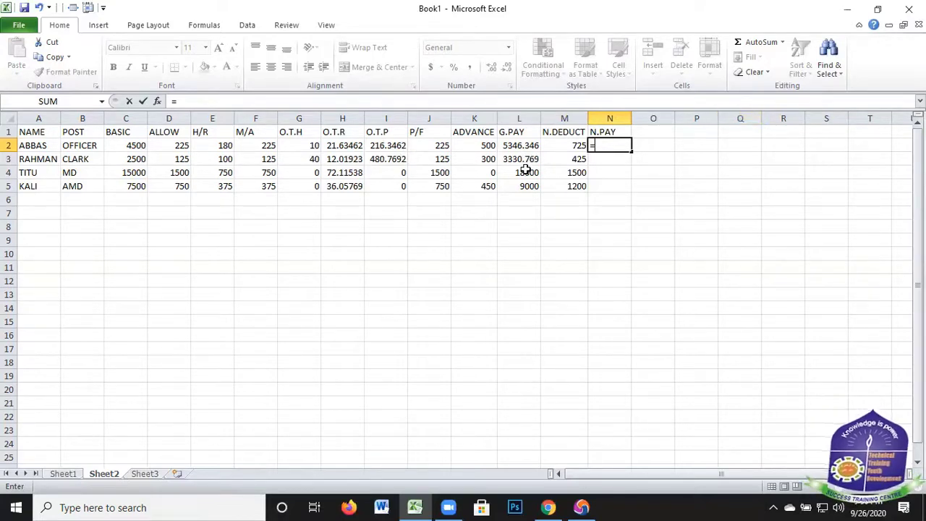
{"action": "left_click", "coordinate": [524, 145]}
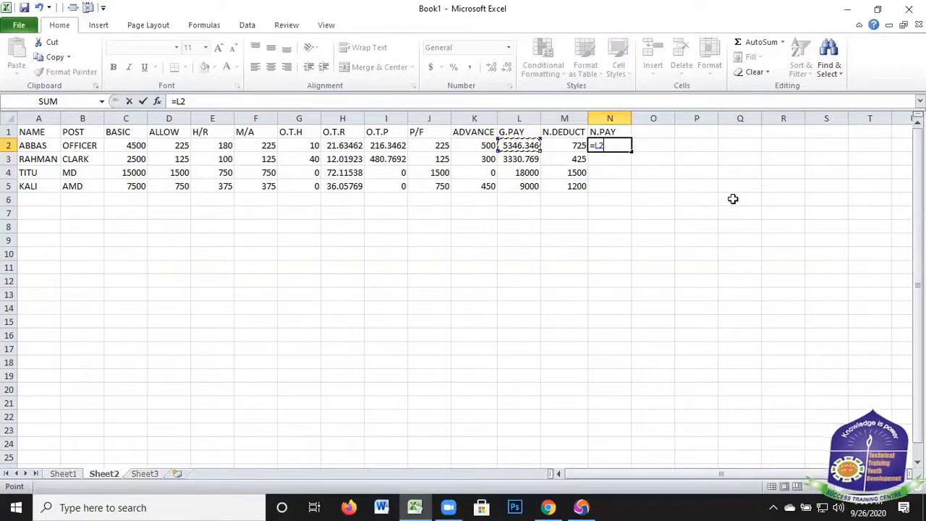
{"action": "type", "text": "-"}
{"action": "left_click", "coordinate": [547, 142]}
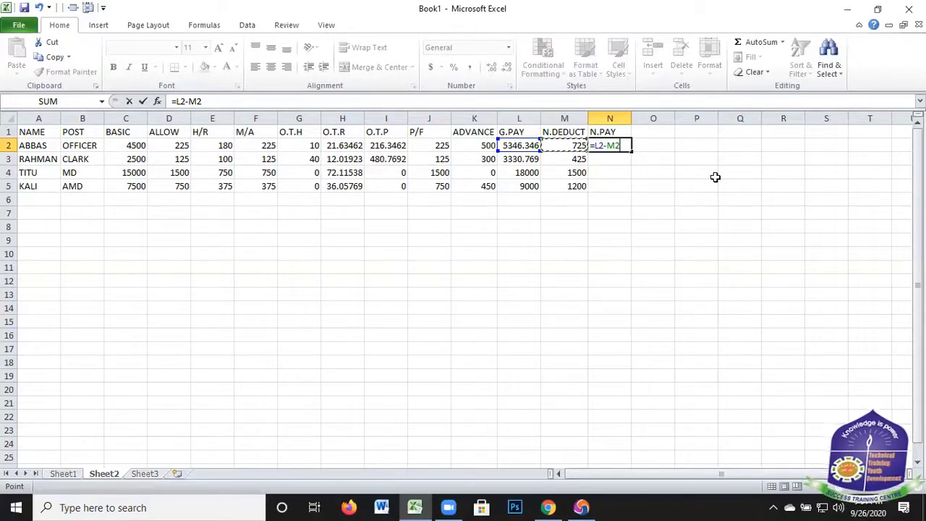
{"action": "key", "text": "Return"}
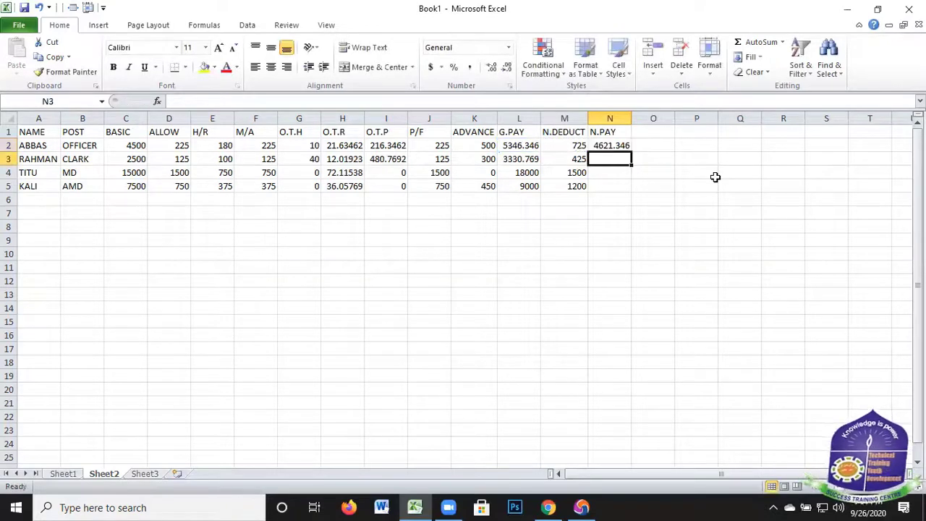
{"action": "left_click", "coordinate": [627, 149]}
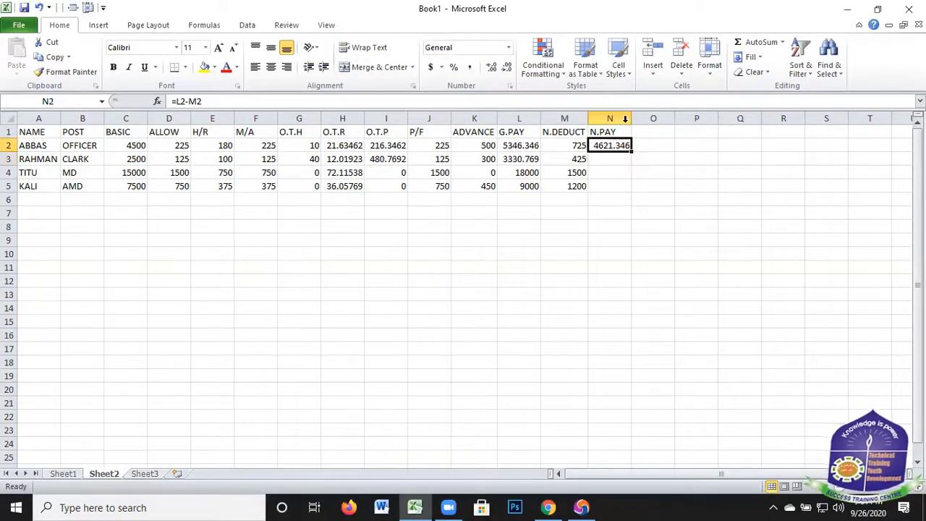
{"action": "left_click_drag", "start_coordinate": [633, 151], "coordinate": [715, 181]}
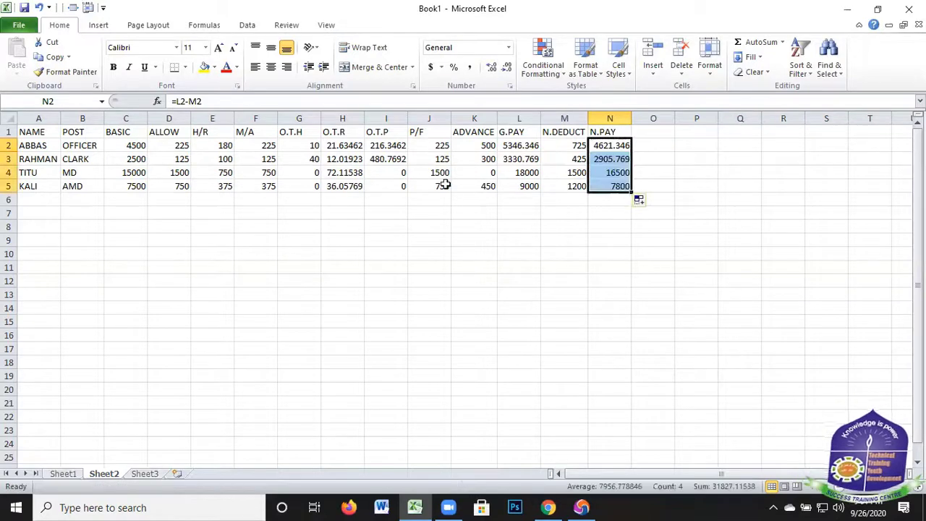
{"action": "left_click", "coordinate": [708, 184]}
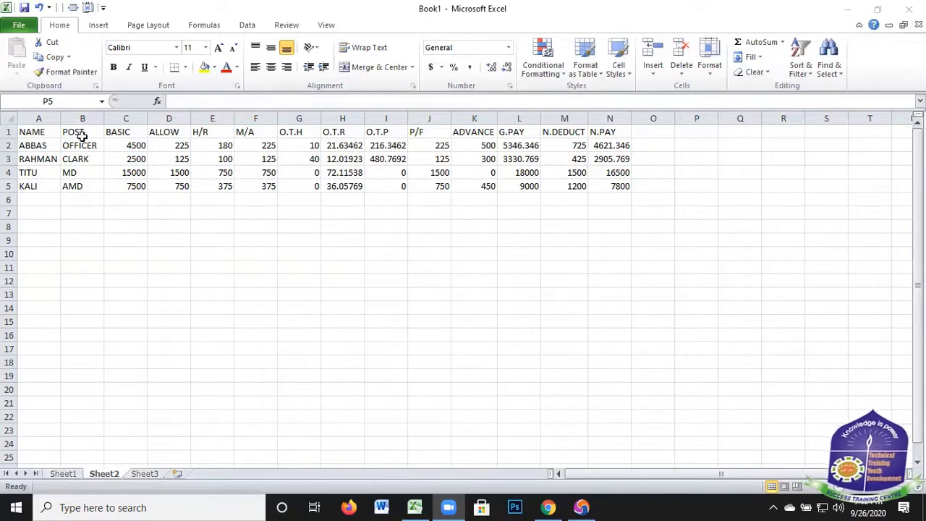
{"action": "left_click", "coordinate": [138, 263]}
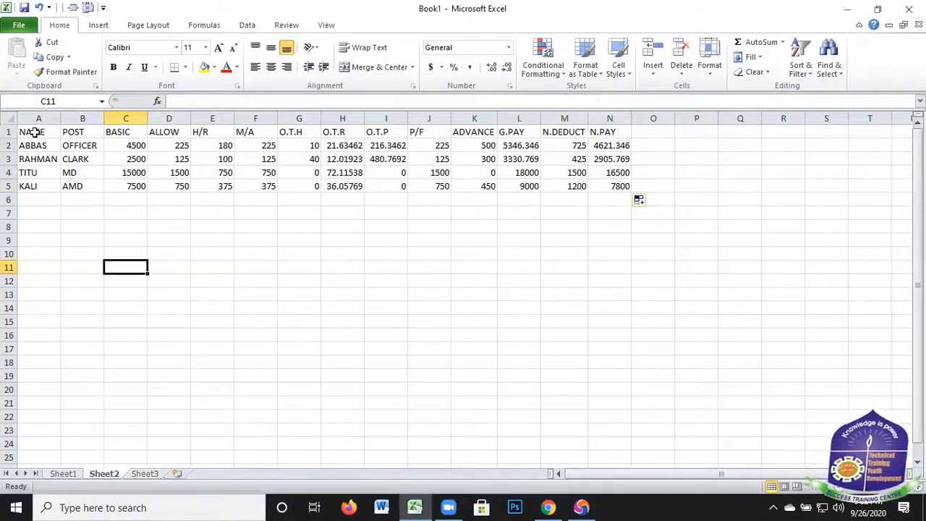
{"action": "left_click_drag", "start_coordinate": [139, 135], "coordinate": [499, 134]}
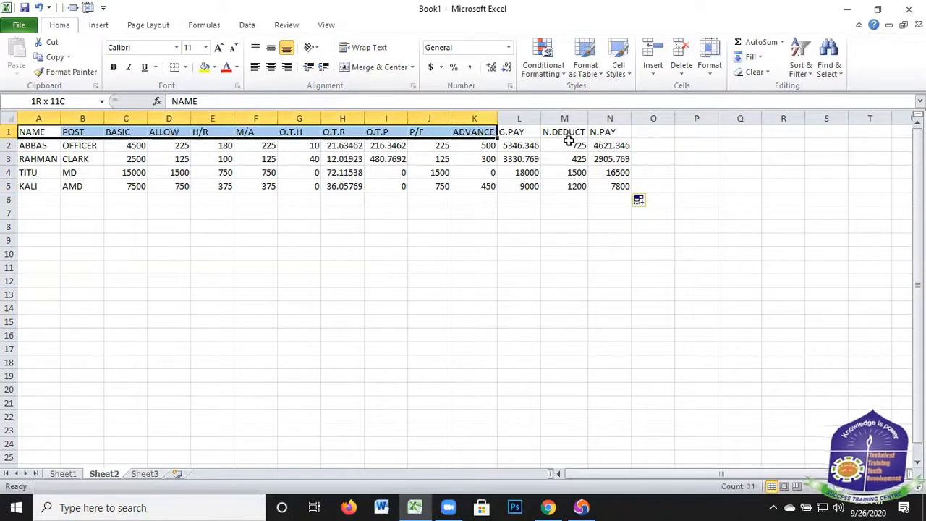
{"action": "mouse_move", "coordinate": [626, 135]}
{"action": "left_mouse_down"}
{"action": "mouse_move", "coordinate": [629, 147]}
{"action": "mouse_move", "coordinate": [627, 134]}
{"action": "left_mouse_up"}
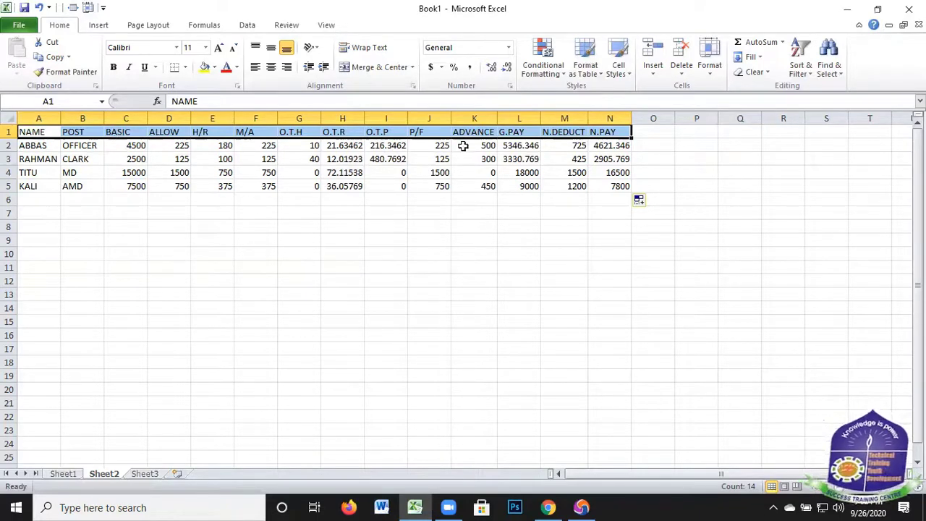
{"action": "left_click_drag", "start_coordinate": [38, 131], "coordinate": [38, 189]}
{"action": "left_click", "coordinate": [137, 240]}
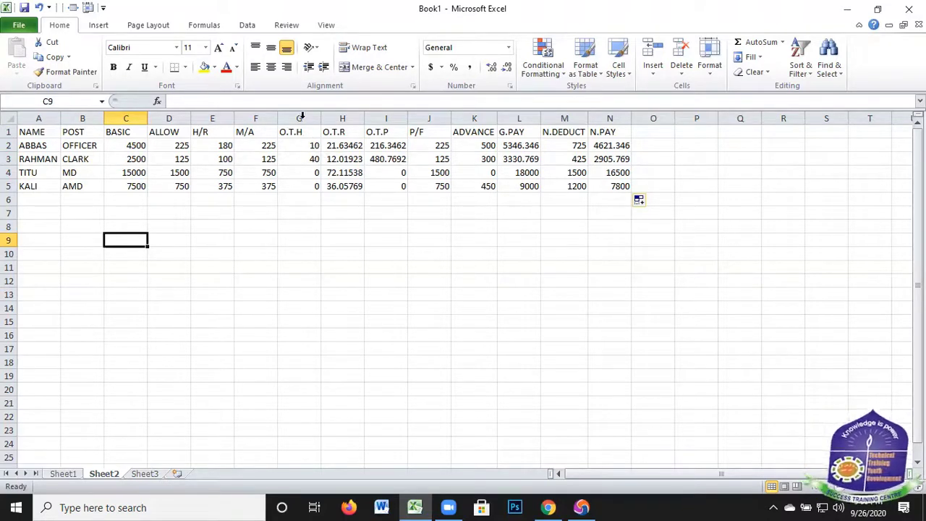
Change the overtime hours (O.T.H) in cell G2 to 2
{"action": "left_click", "coordinate": [306, 201]}
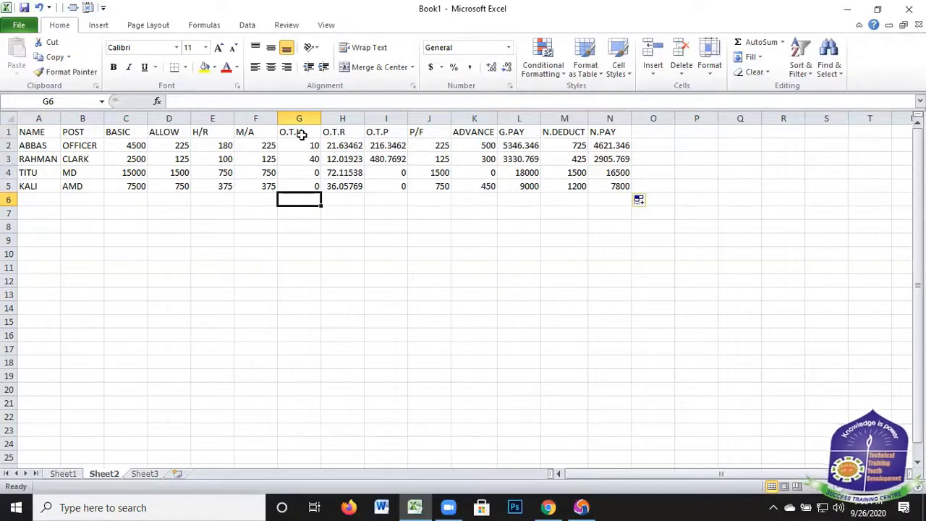
{"action": "key", "text": "Up"}
{"action": "key", "text": "Up"}
{"action": "key", "text": "Up"}
{"action": "key", "text": "Up"}
{"action": "key", "text": "Up"}
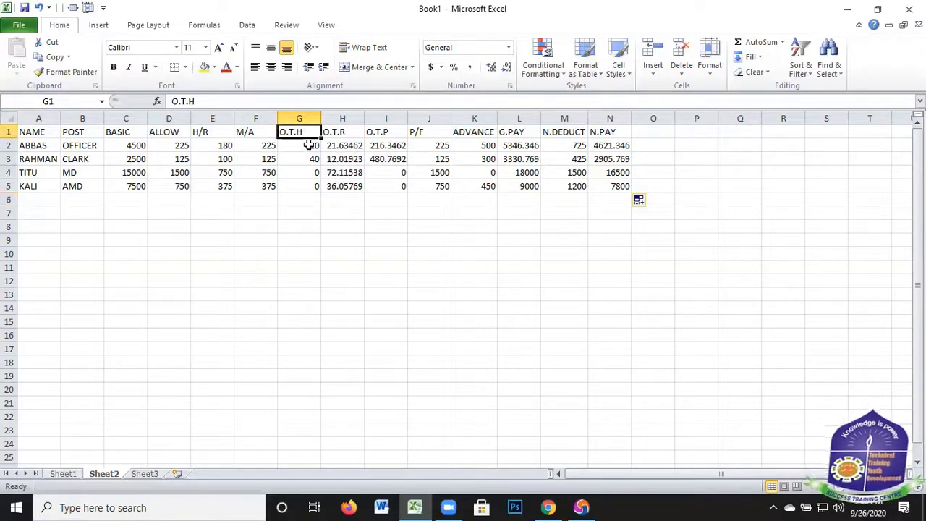
{"action": "key", "text": "Down"}
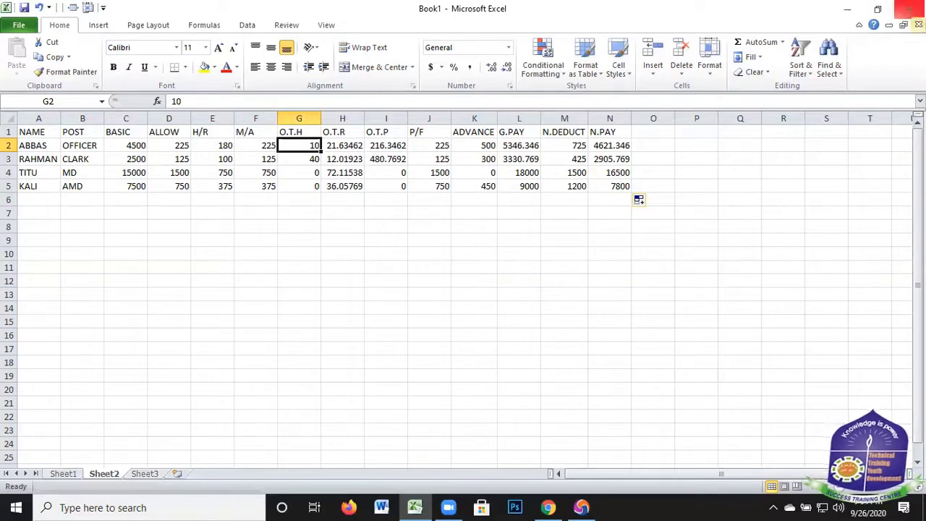
{"action": "left_click", "coordinate": [326, 26]}
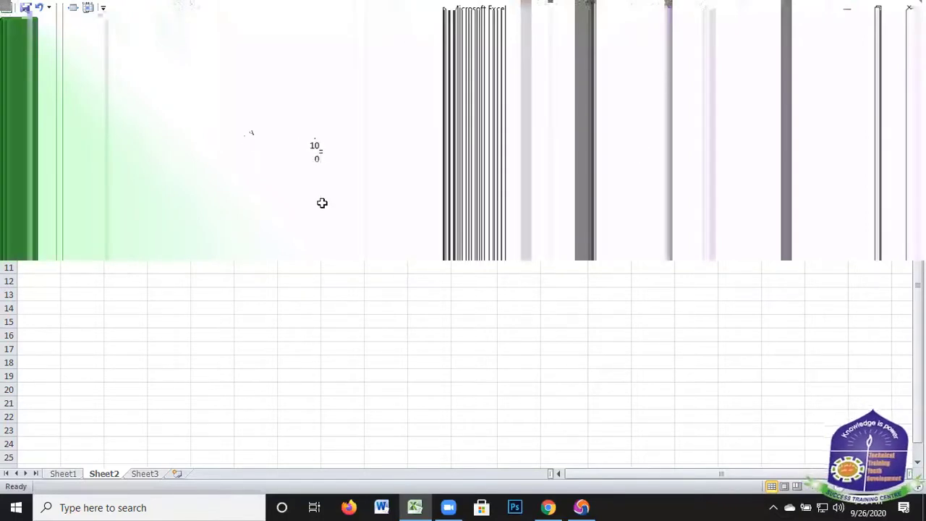
{"action": "type", "text": "2"}
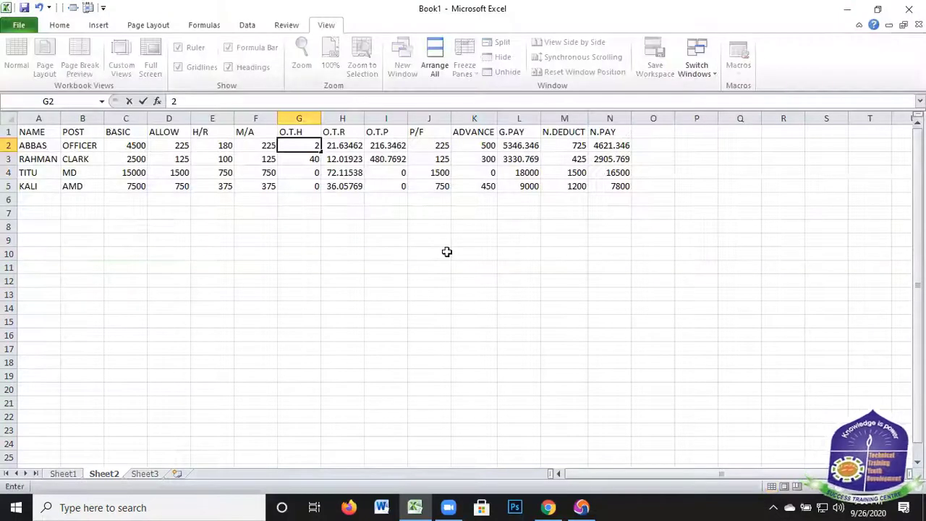
{"action": "left_click", "coordinate": [430, 253]}
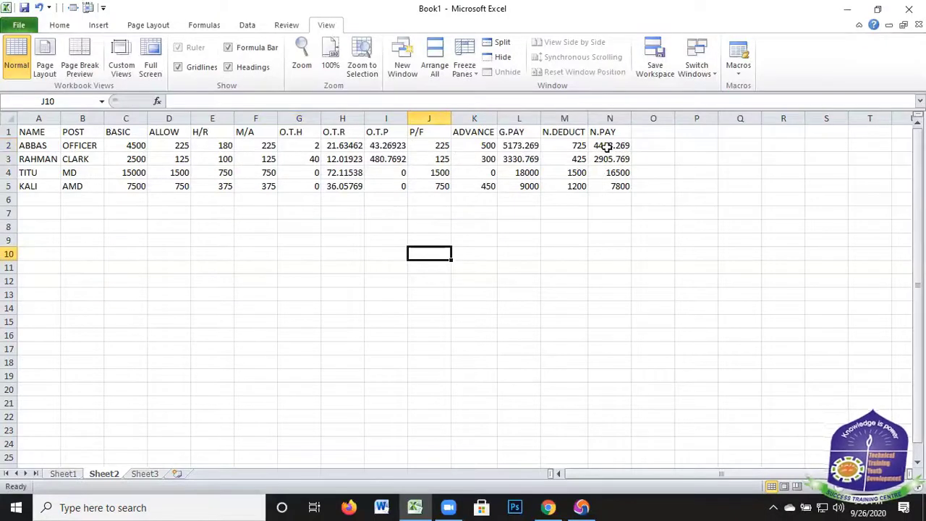
Change the overtime hours in cell G3 to 4
{"action": "left_click", "coordinate": [309, 160]}
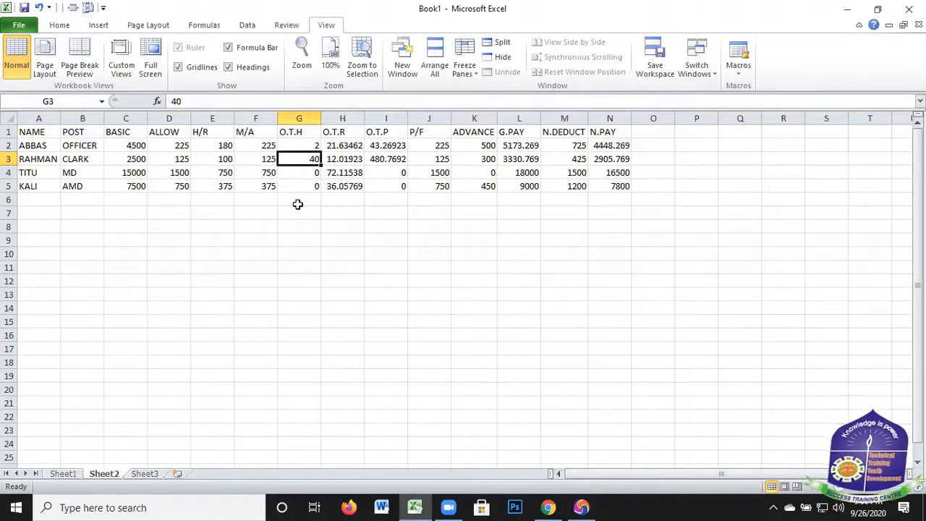
{"action": "type", "text": "4"}
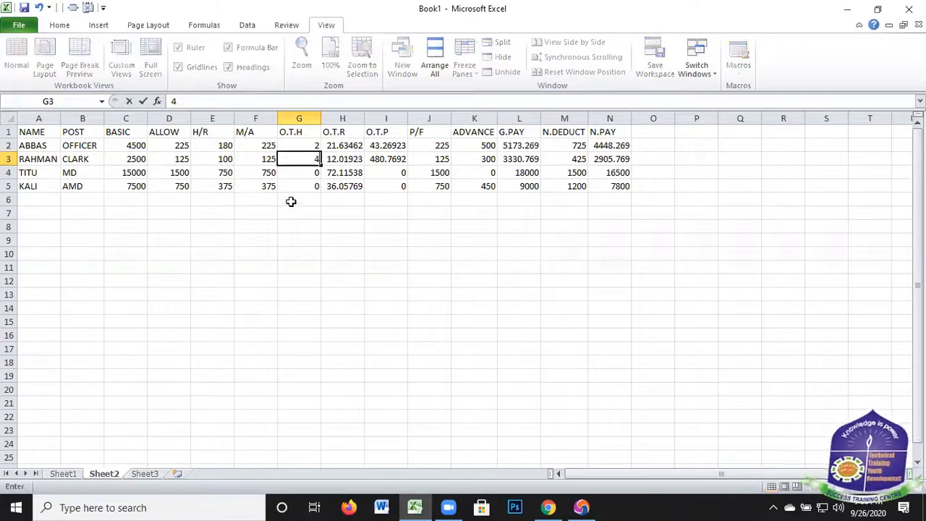
{"action": "left_click", "coordinate": [385, 224]}
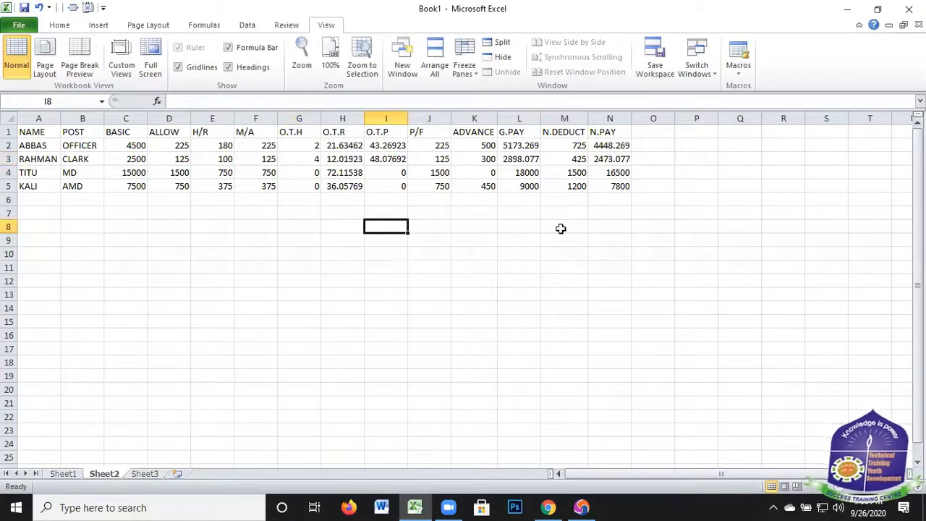
{"action": "left_click", "coordinate": [570, 232]}
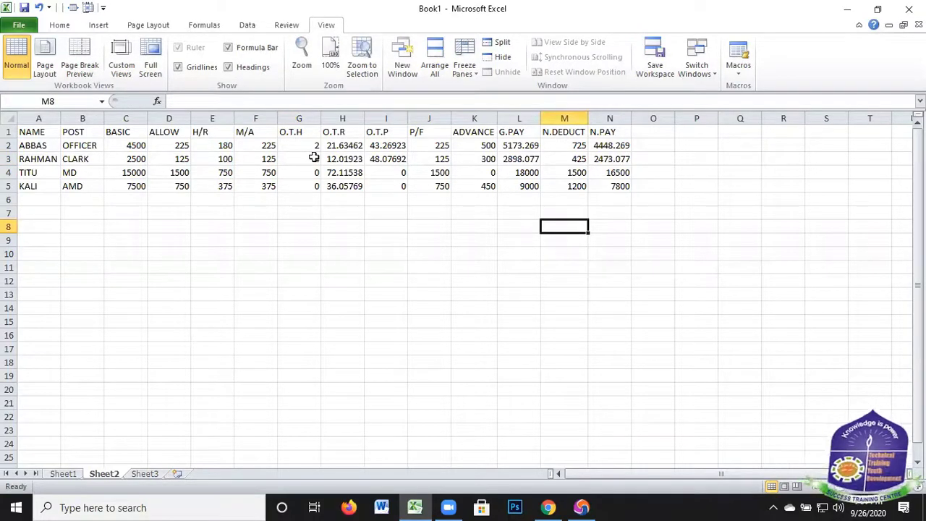
Set the O.T.H values to 2 in cell G3 and 1 in cell G4
{"action": "left_click", "coordinate": [314, 158]}
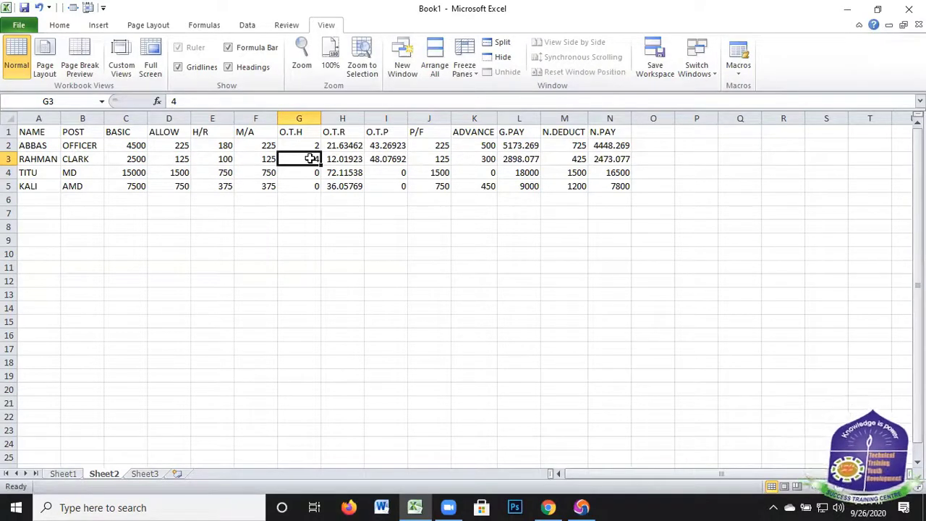
{"action": "type", "text": "2"}
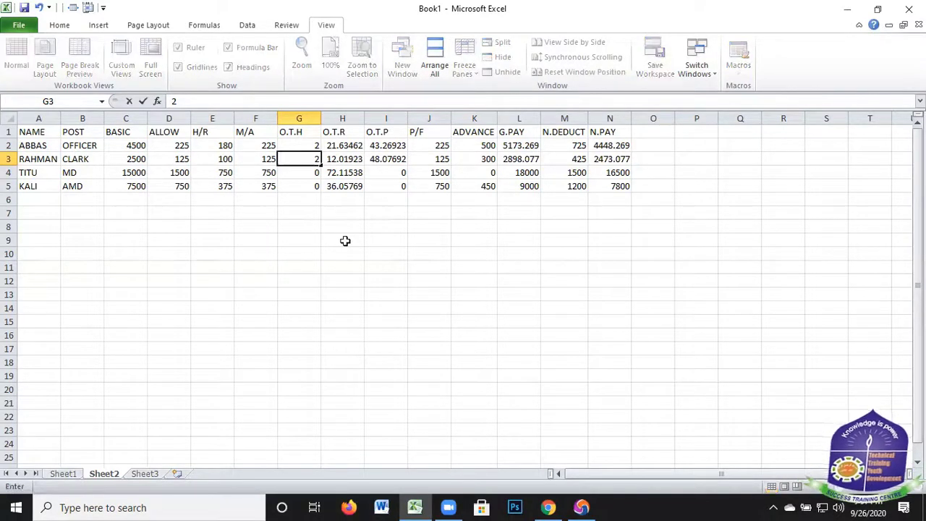
{"action": "key", "text": "Return"}
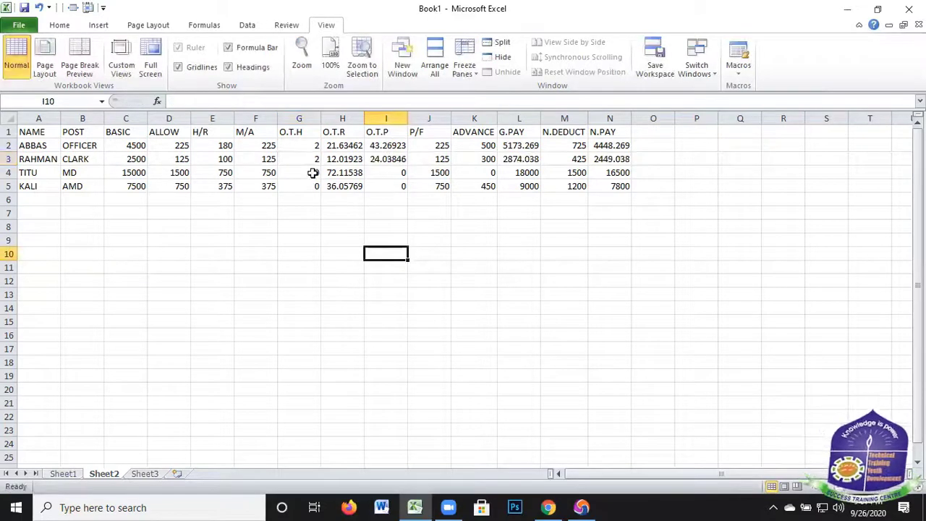
{"action": "type", "text": "1"}
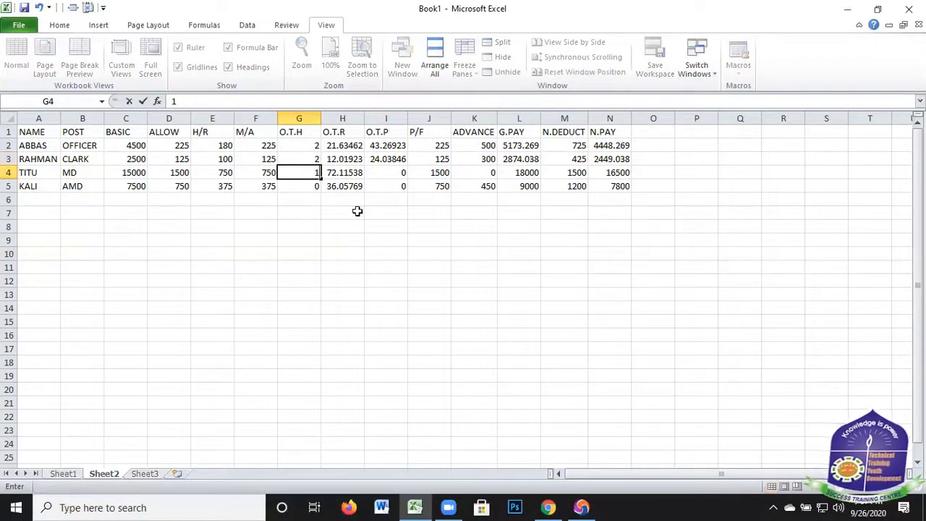
{"action": "left_click", "coordinate": [429, 253]}
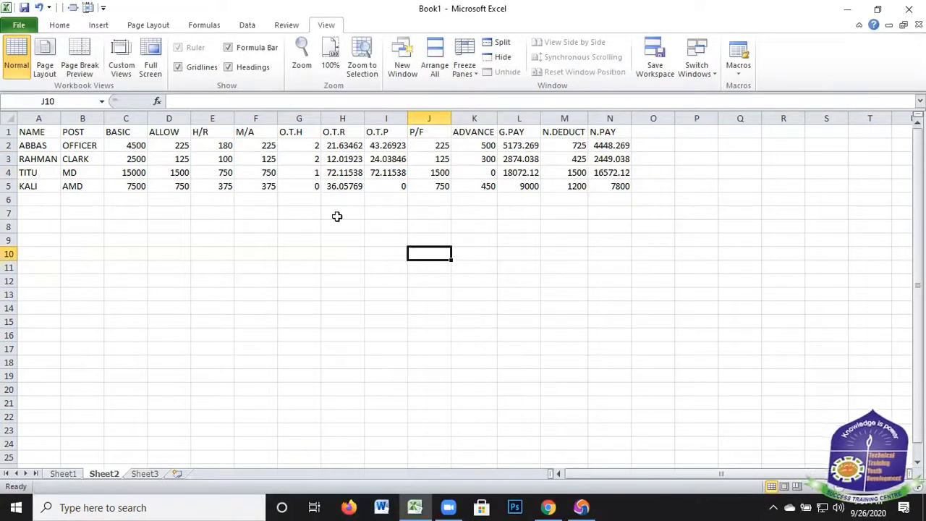
Copy the salary table range A1:N6 and paste the copy below it starting at cell A7
{"action": "left_click", "coordinate": [317, 221]}
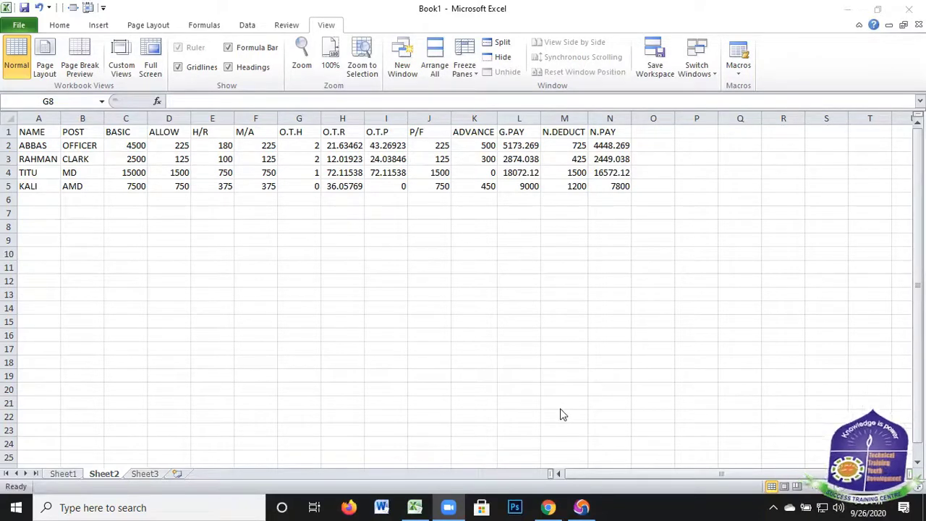
{"action": "left_click", "coordinate": [36, 128]}
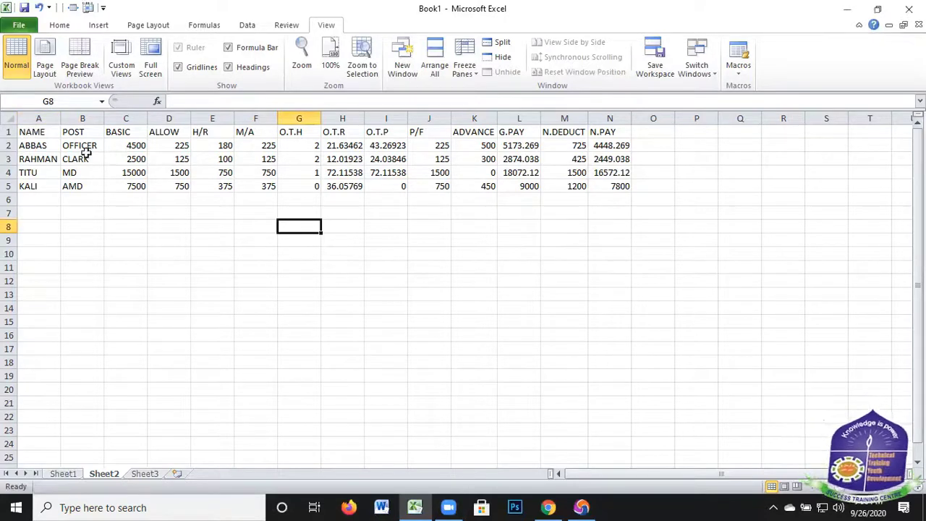
{"action": "left_click_drag", "start_coordinate": [24, 132], "coordinate": [87, 184]}
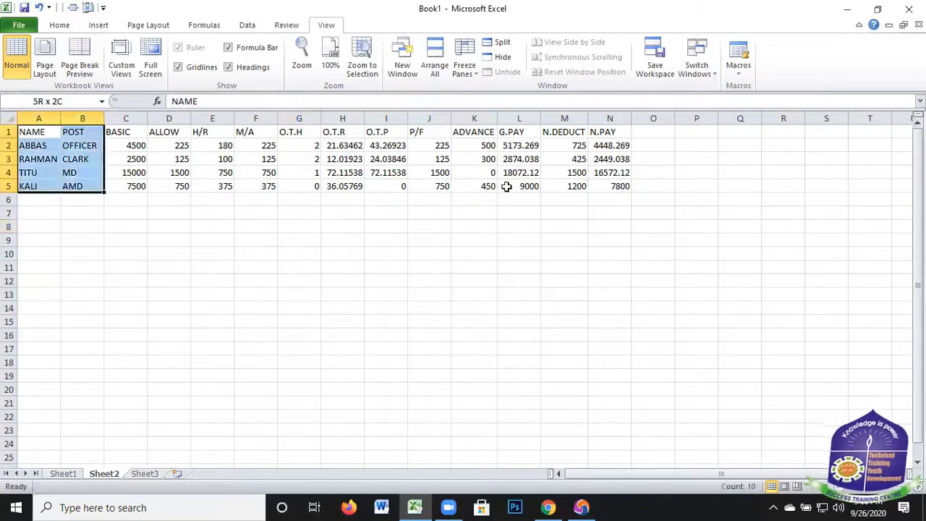
{"action": "left_click_drag", "start_coordinate": [620, 199], "coordinate": [613, 200]}
{"action": "key", "text": "ctrl+c"}
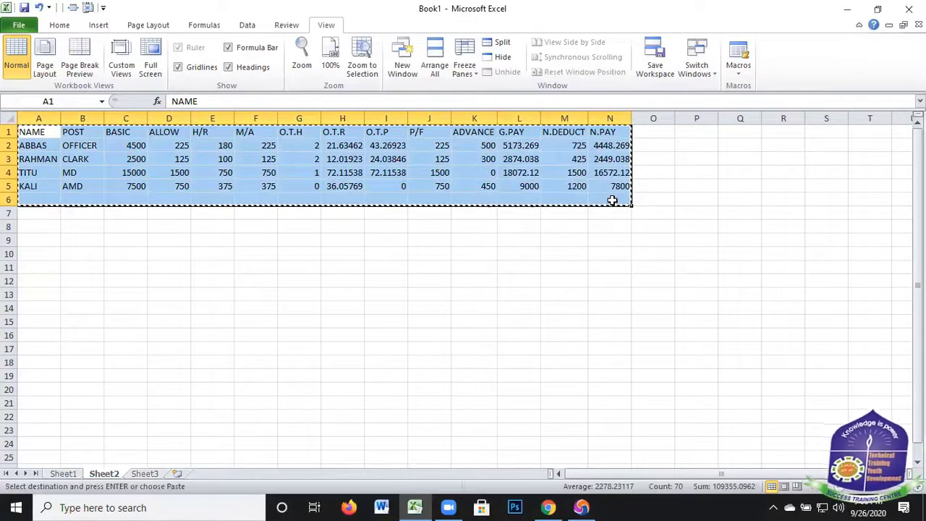
{"action": "left_click_drag", "start_coordinate": [27, 213], "coordinate": [604, 305]}
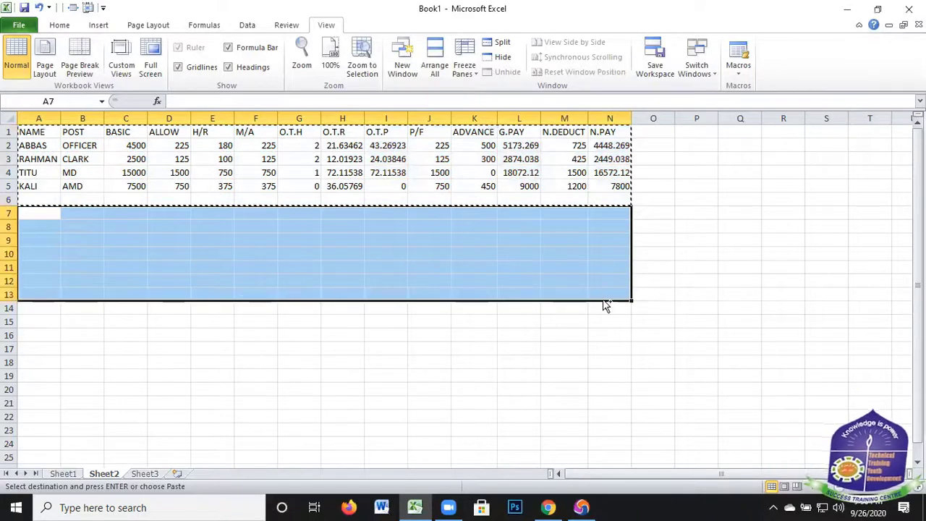
{"action": "key", "text": "ctrl+v"}
{"action": "left_click", "coordinate": [595, 388]}
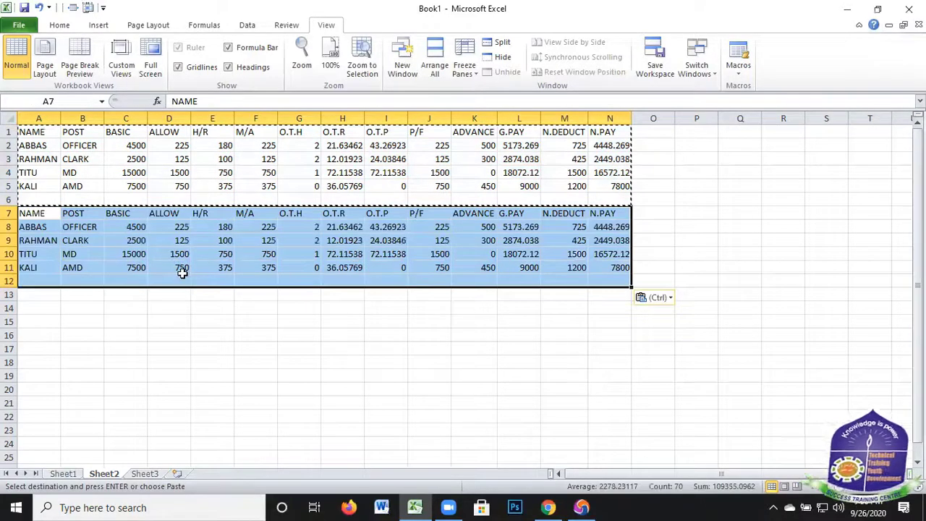
Paste two more copies of the table at A12 and A18, and move the last copy up to start in row 17
{"action": "left_click_drag", "start_coordinate": [40, 281], "coordinate": [601, 373]}
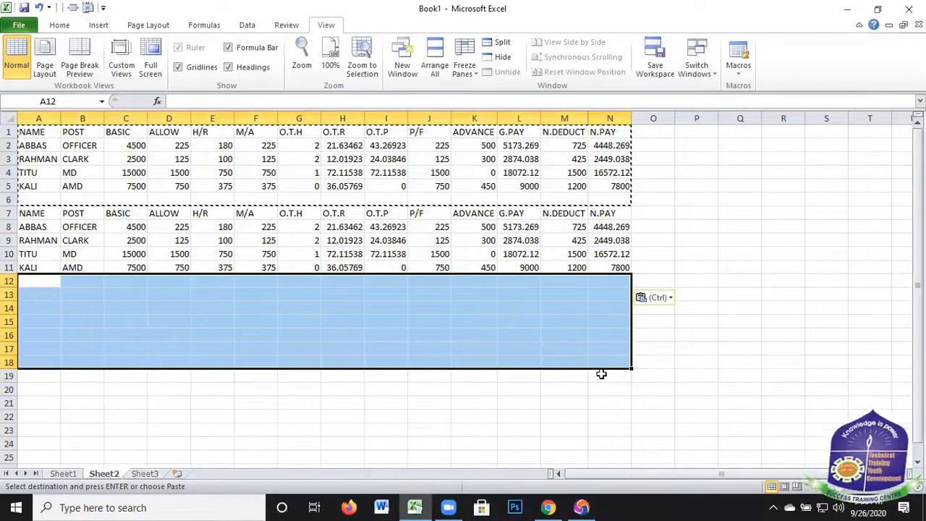
{"action": "key", "text": "ctrl+v"}
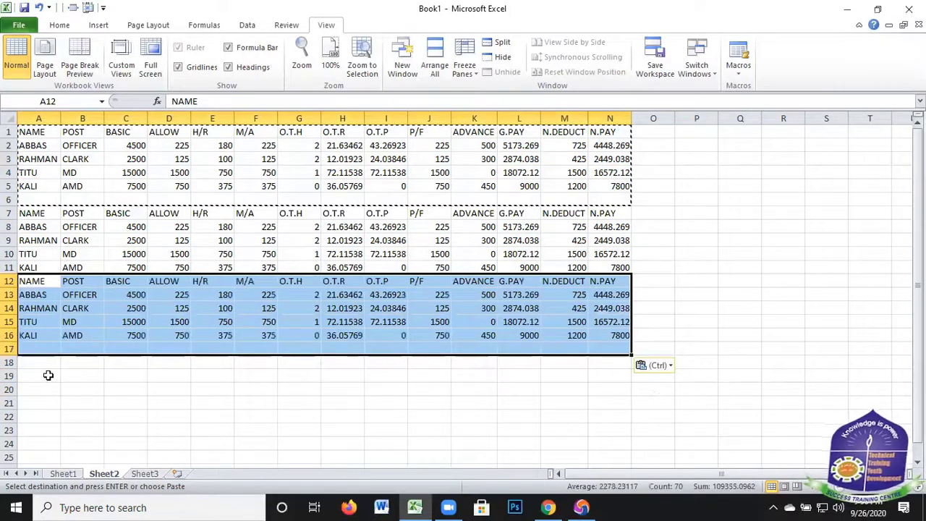
{"action": "left_click_drag", "start_coordinate": [40, 363], "coordinate": [626, 445]}
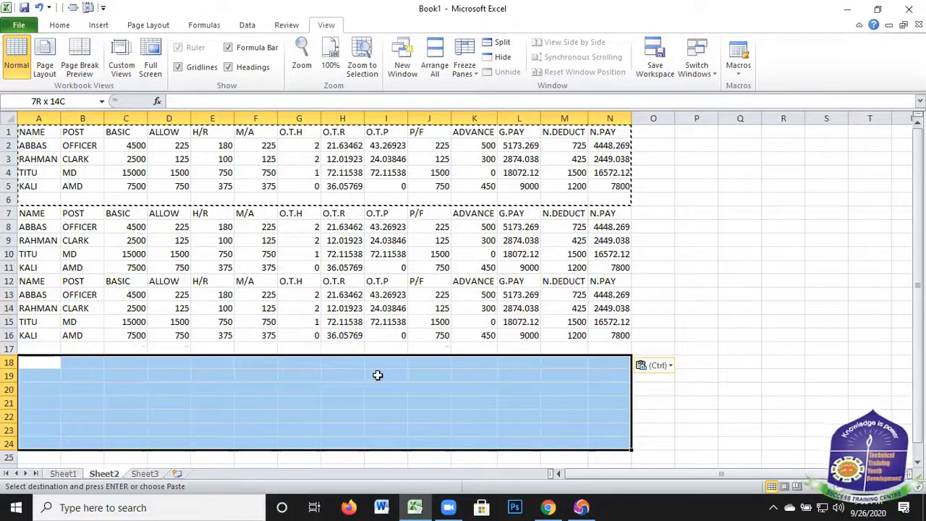
{"action": "key", "text": "ctrl+v"}
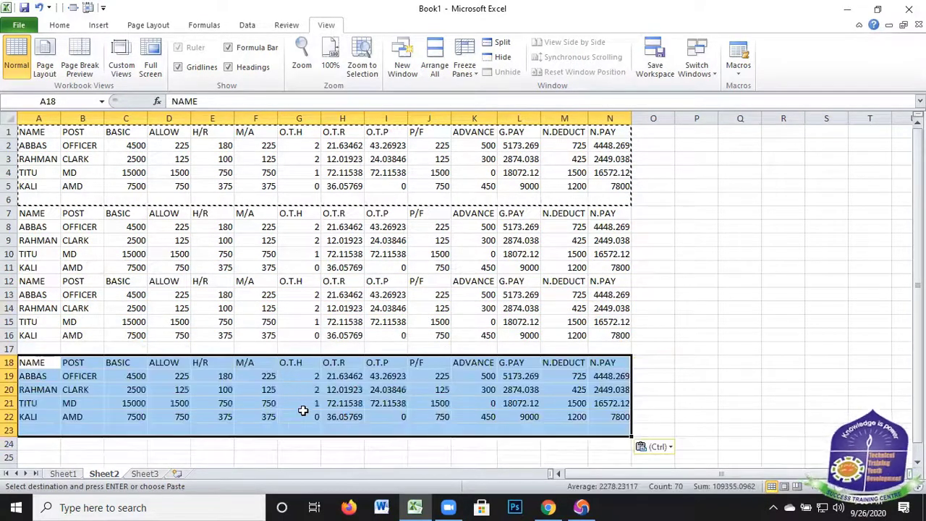
{"action": "left_click_drag", "start_coordinate": [278, 352], "coordinate": [278, 351]}
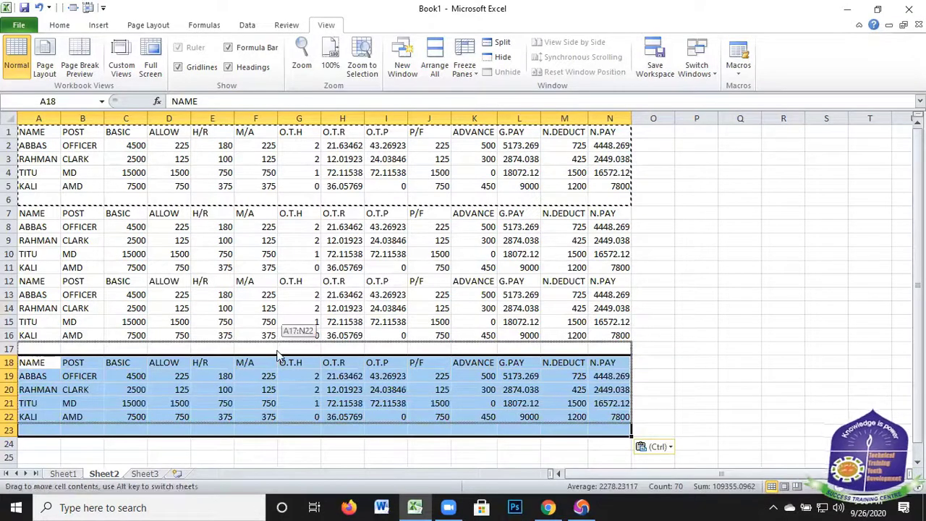
{"action": "left_click", "coordinate": [725, 269]}
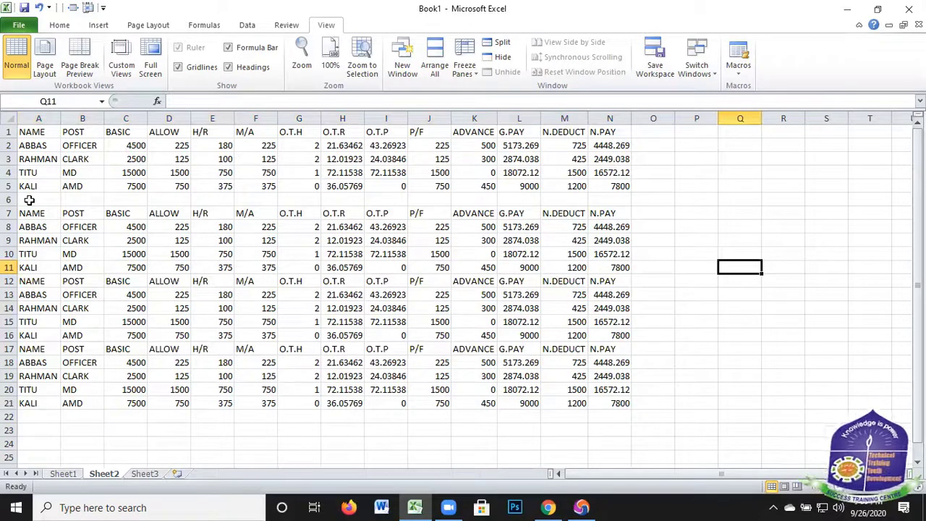
Delete the entire blank row 6 between the first two salary tables
{"action": "left_click_drag", "start_coordinate": [29, 201], "coordinate": [598, 203]}
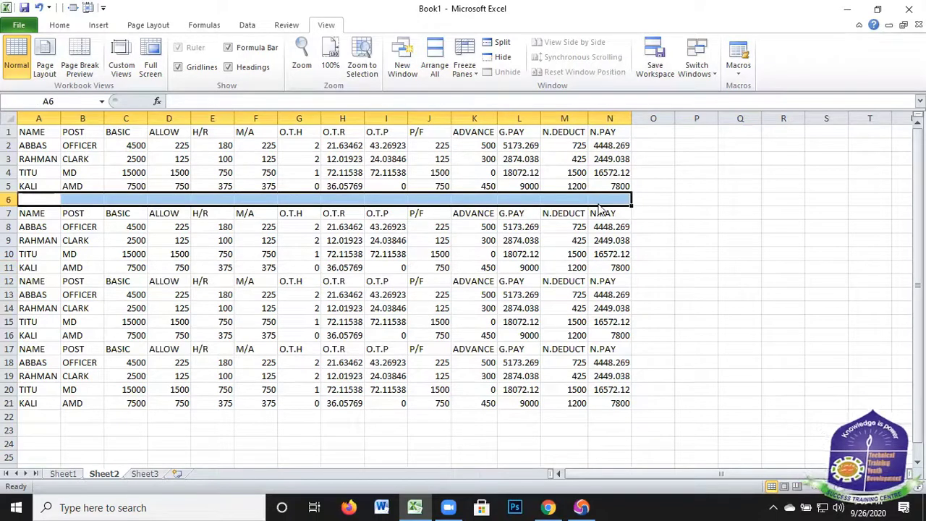
{"action": "right_click", "coordinate": [599, 204]}
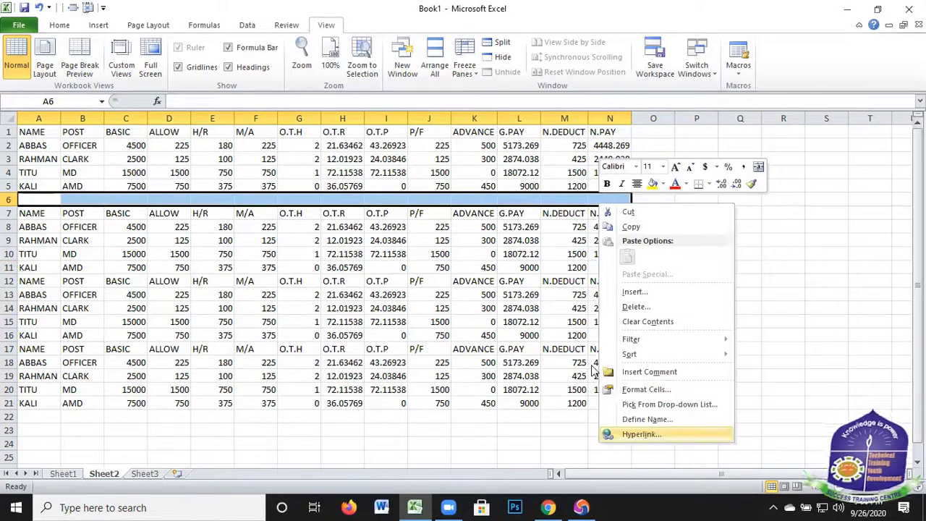
{"action": "left_click", "coordinate": [635, 307]}
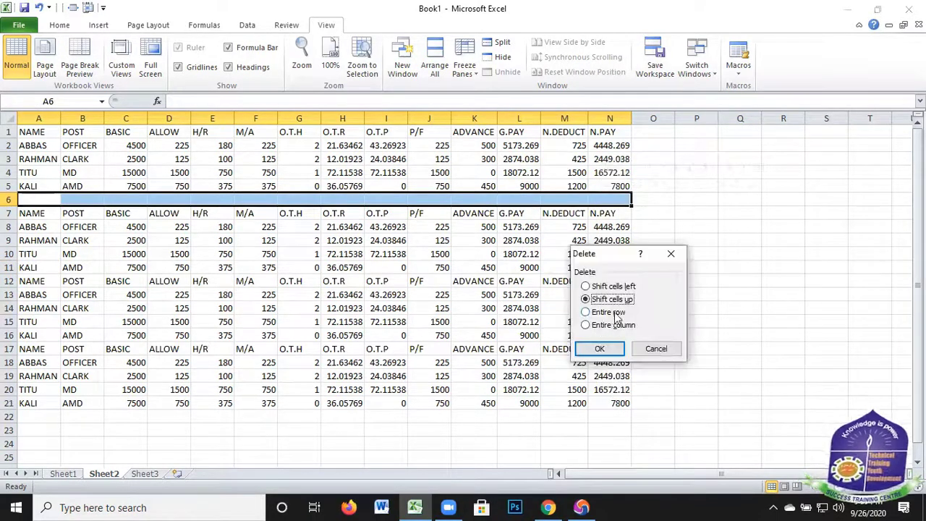
{"action": "key", "text": "r"}
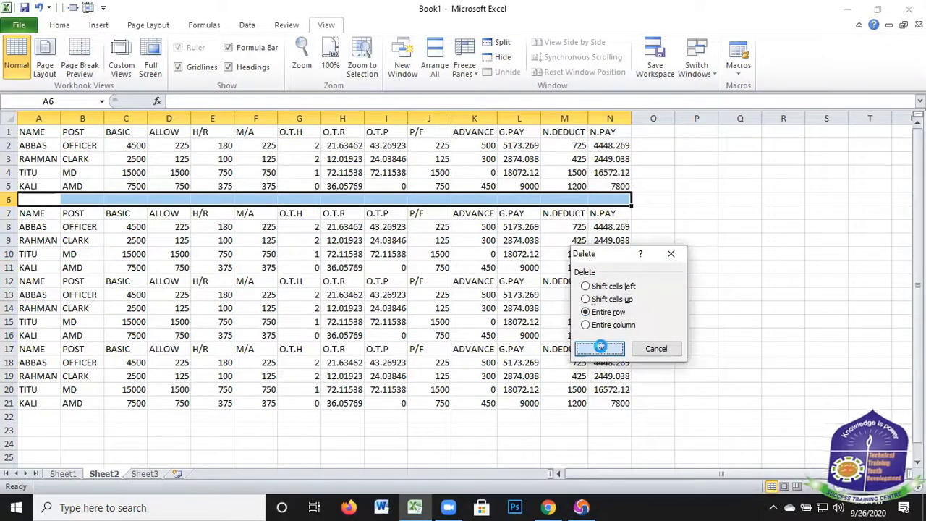
{"action": "left_click", "coordinate": [600, 349]}
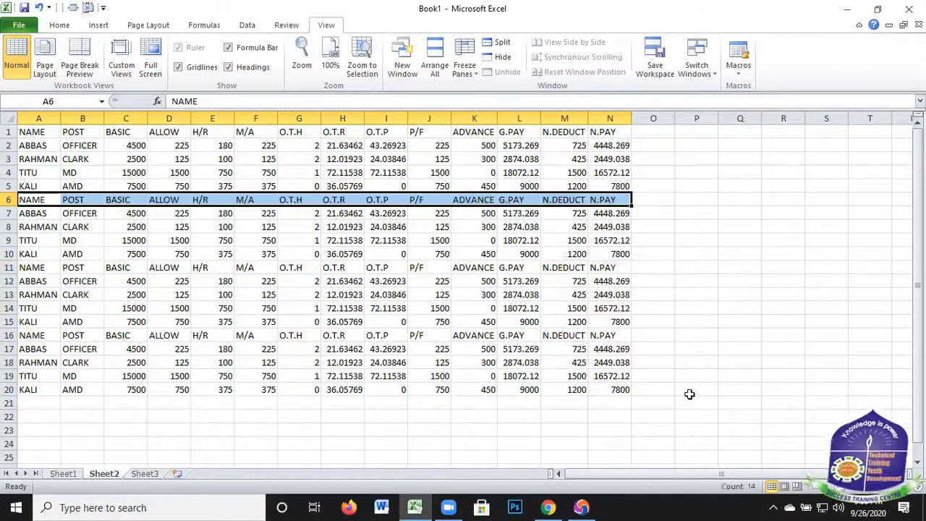
{"action": "left_click", "coordinate": [443, 432]}
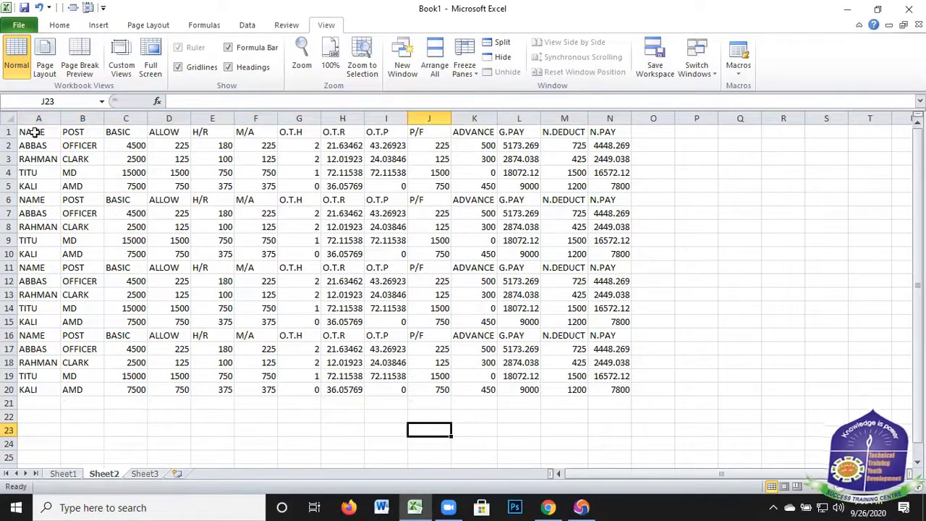
Fill the NAME column cells A1:A20 with the standard blue color
{"action": "left_click_drag", "start_coordinate": [33, 132], "coordinate": [21, 391]}
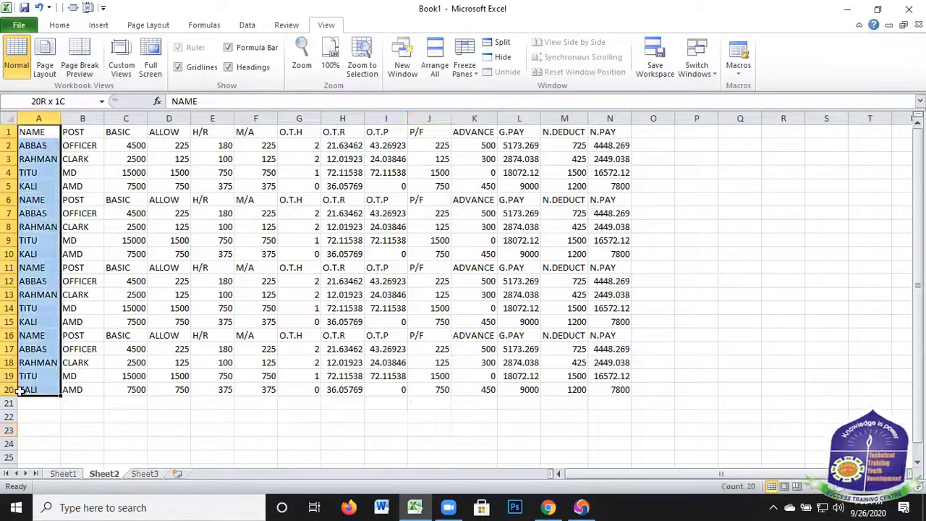
{"action": "left_click", "coordinate": [59, 25]}
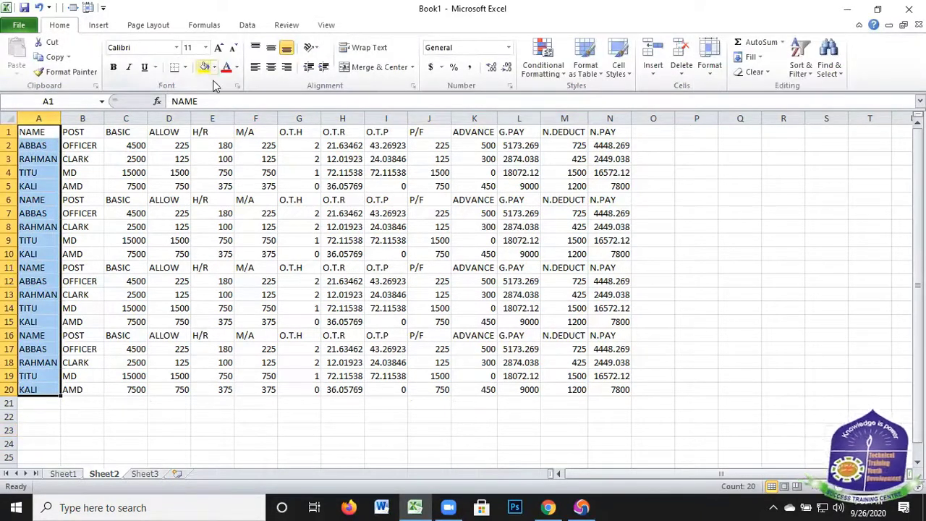
{"action": "left_click", "coordinate": [214, 67]}
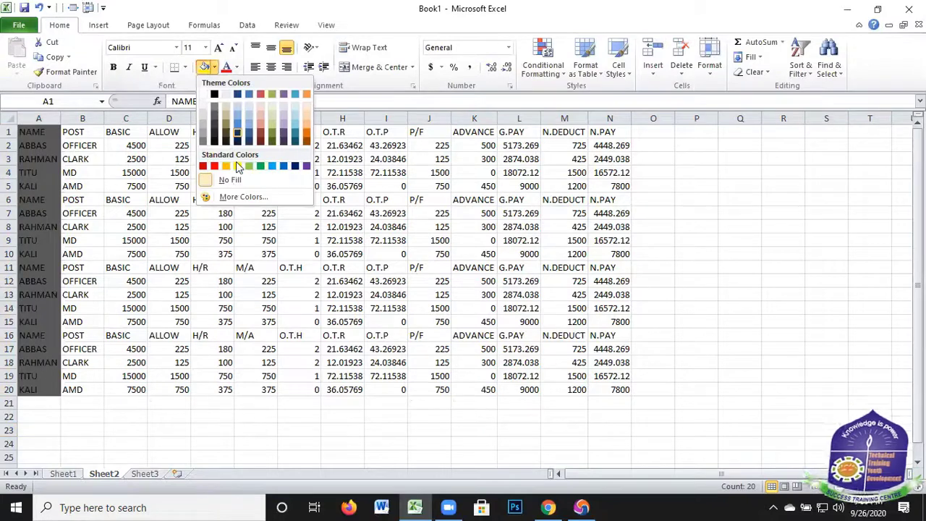
{"action": "left_click", "coordinate": [283, 168]}
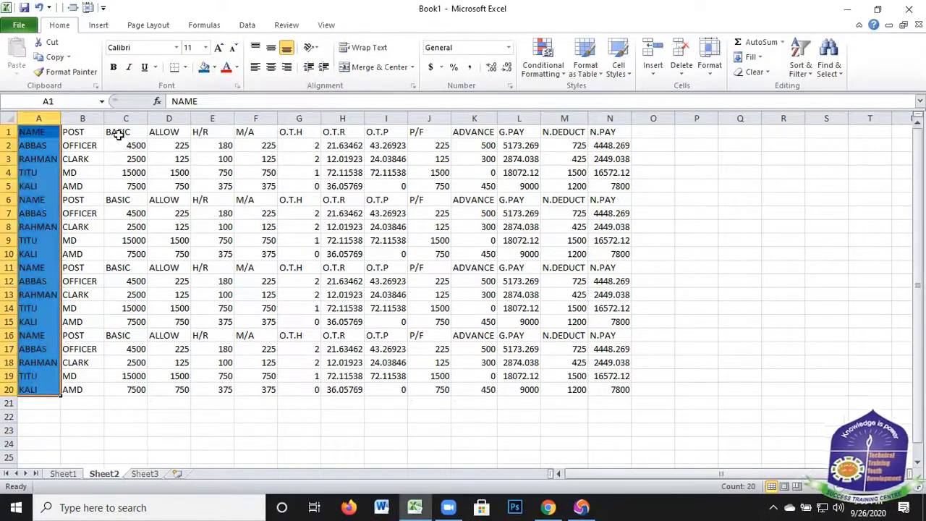
Fill the header row cells A1:N1 with the standard red color
{"action": "left_click_drag", "start_coordinate": [32, 131], "coordinate": [134, 131]}
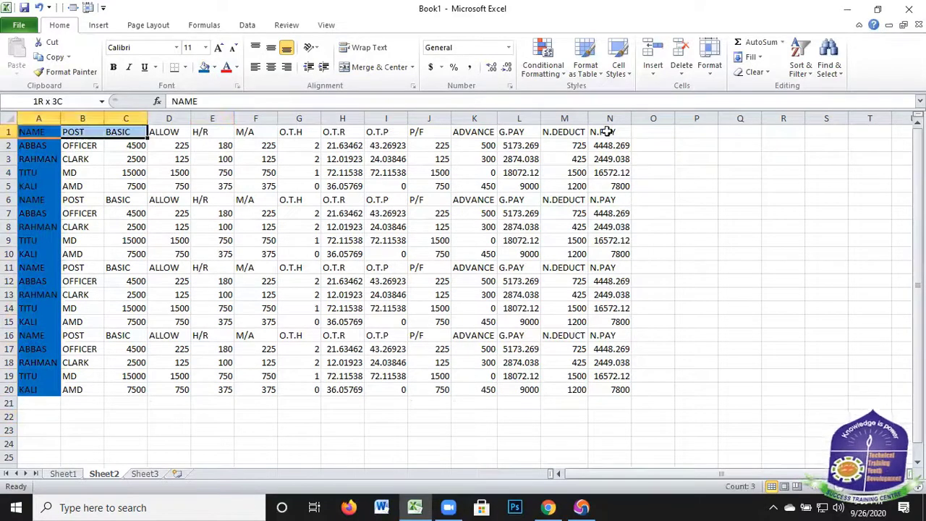
{"action": "left_click_drag", "start_coordinate": [640, 130], "coordinate": [627, 132]}
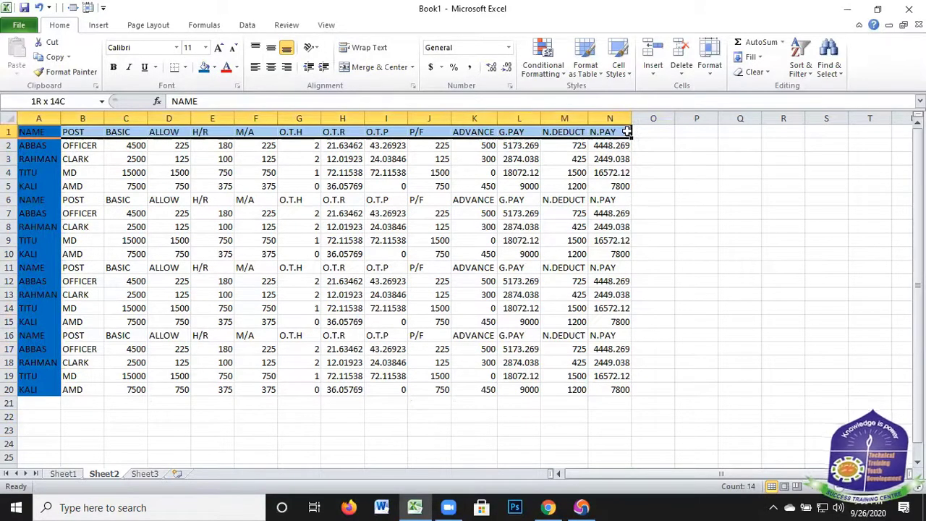
{"action": "left_click", "coordinate": [214, 68]}
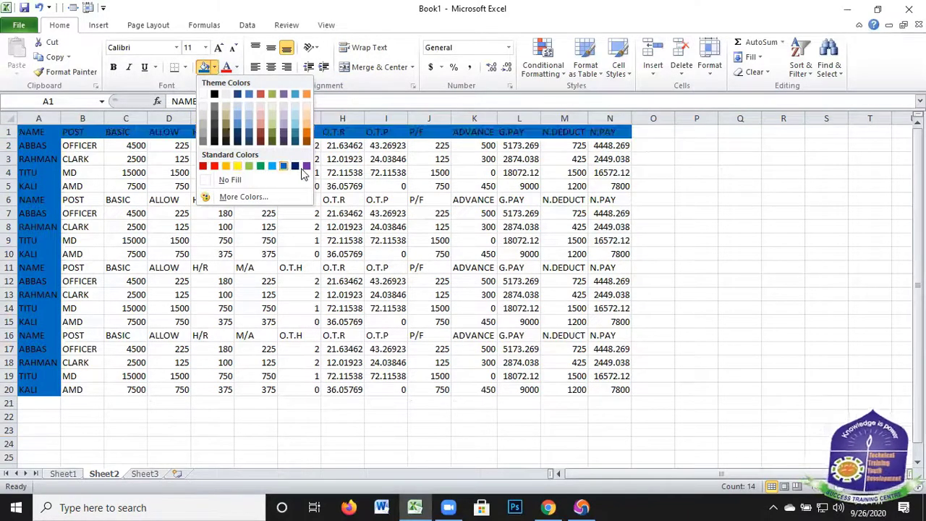
{"action": "left_click", "coordinate": [214, 165]}
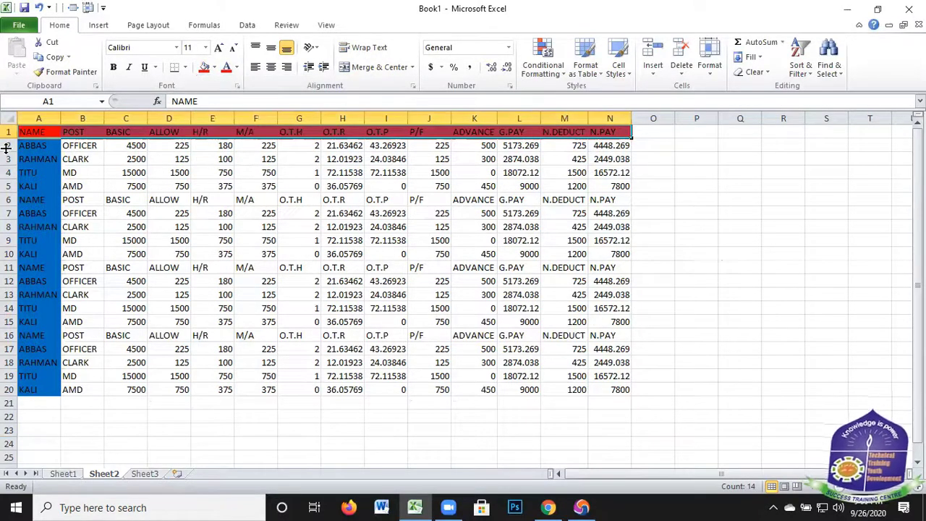
{"action": "left_click", "coordinate": [740, 267]}
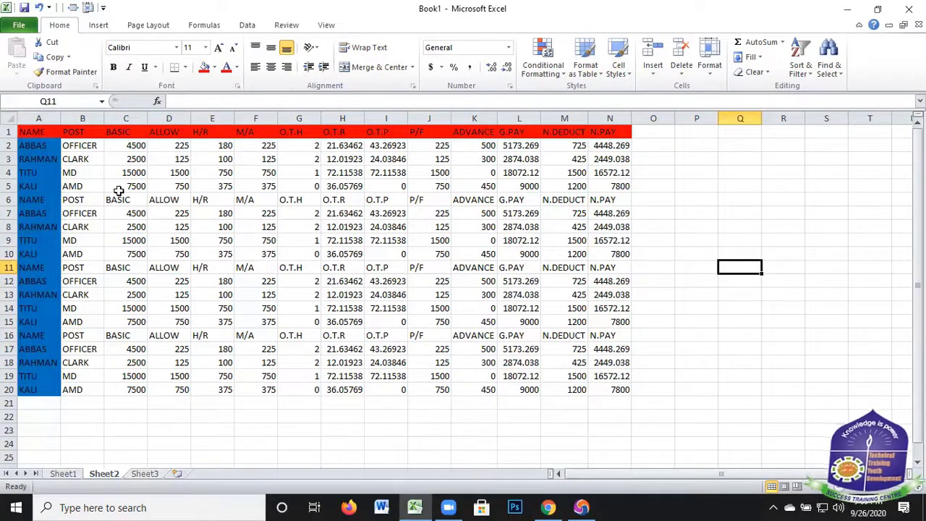
Change the font color of the data range B2:N20 to the standard light blue
{"action": "left_click_drag", "start_coordinate": [72, 145], "coordinate": [318, 376]}
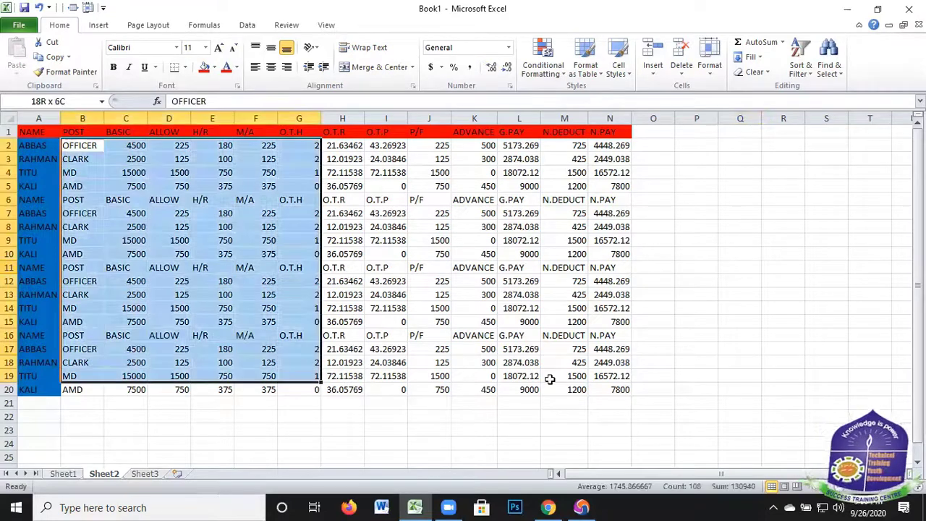
{"action": "left_click", "coordinate": [613, 390], "text": "shift"}
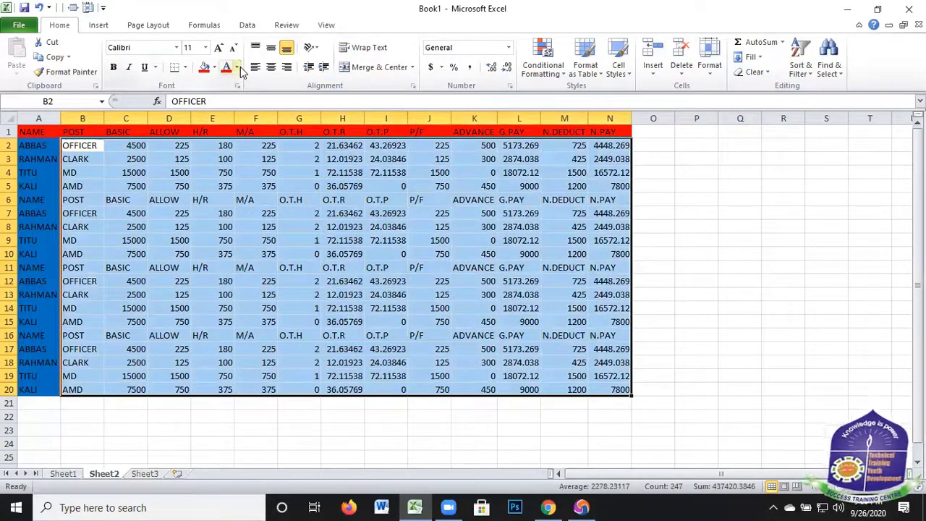
{"action": "left_click", "coordinate": [236, 68]}
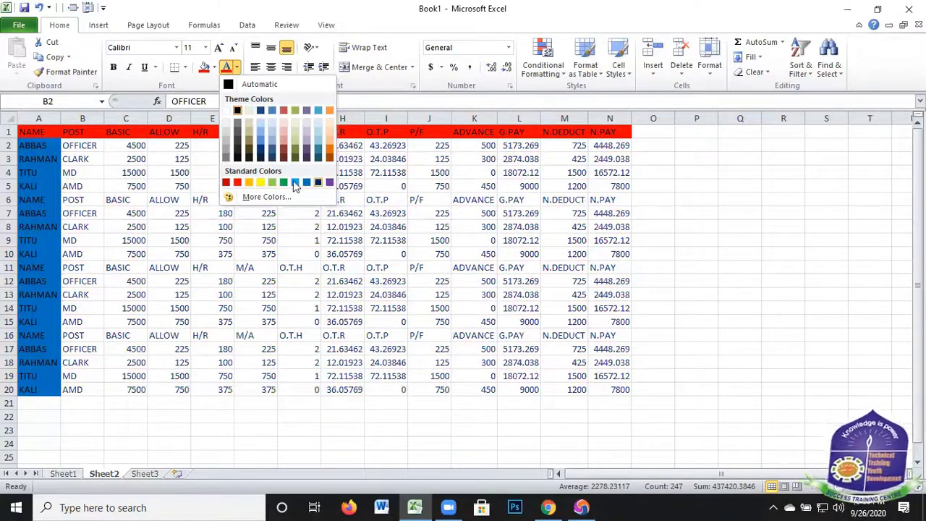
{"action": "left_click", "coordinate": [295, 186]}
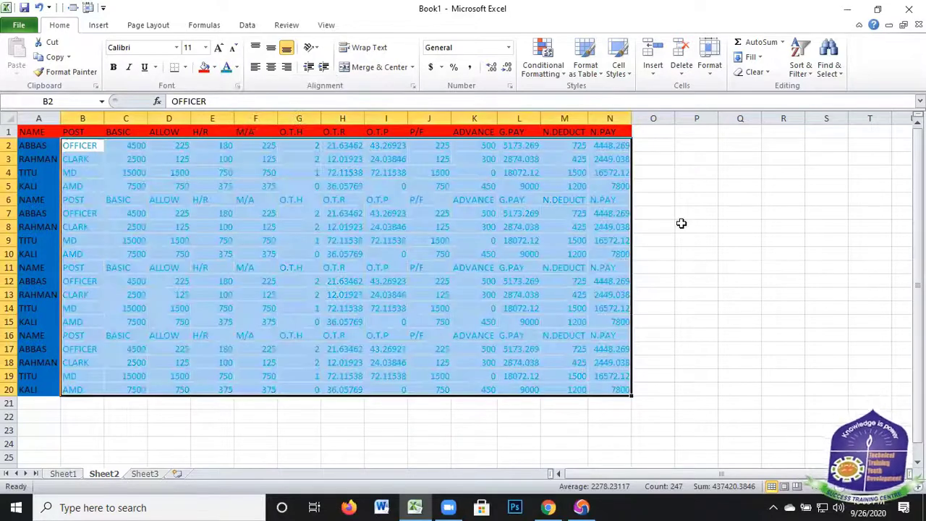
{"action": "left_click", "coordinate": [677, 230]}
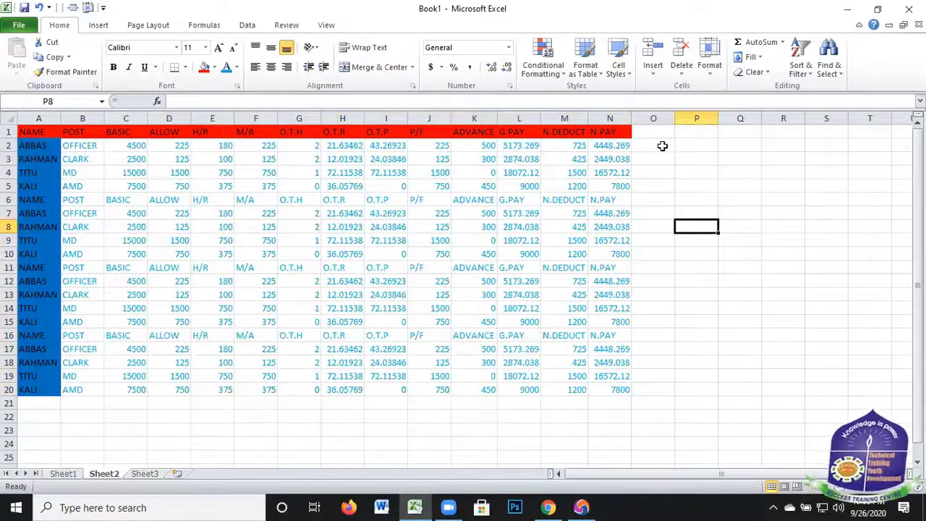
{"action": "left_click", "coordinate": [723, 283]}
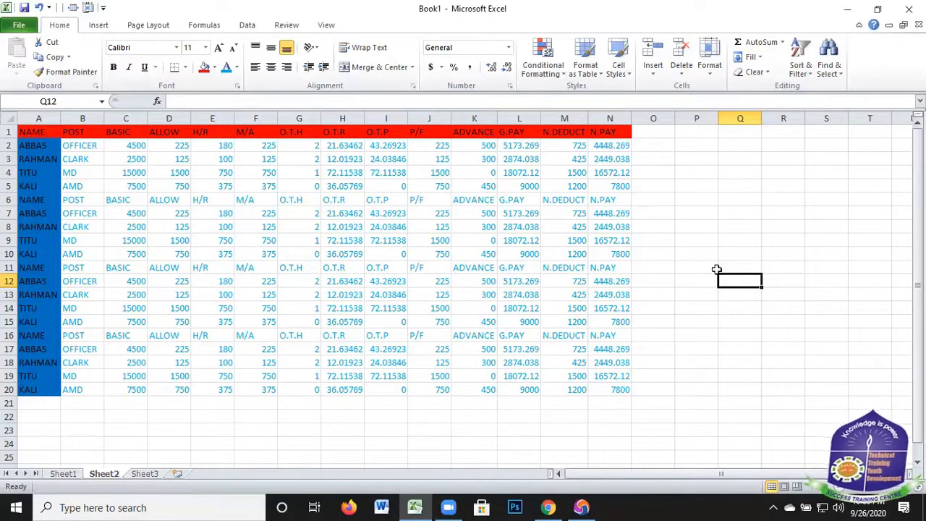
{"action": "left_click", "coordinate": [702, 203]}
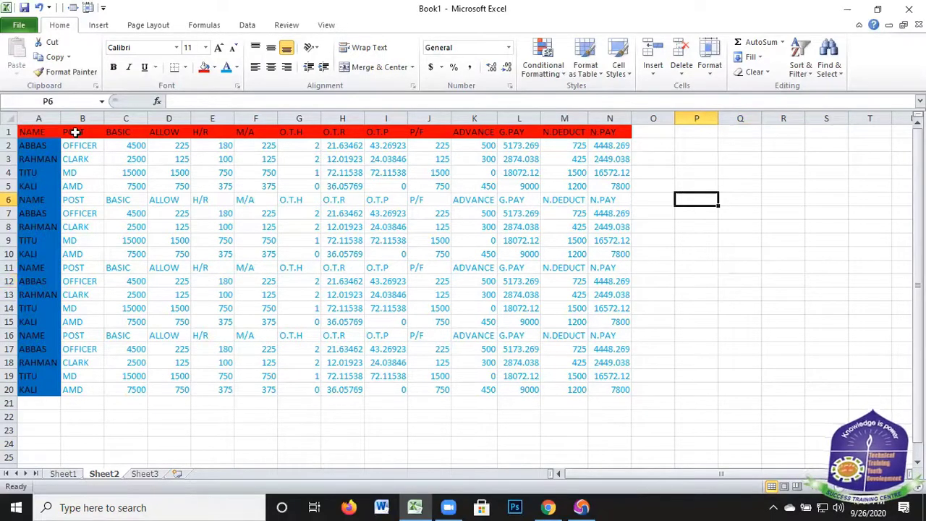
{"action": "left_click_drag", "start_coordinate": [260, 139], "coordinate": [622, 132]}
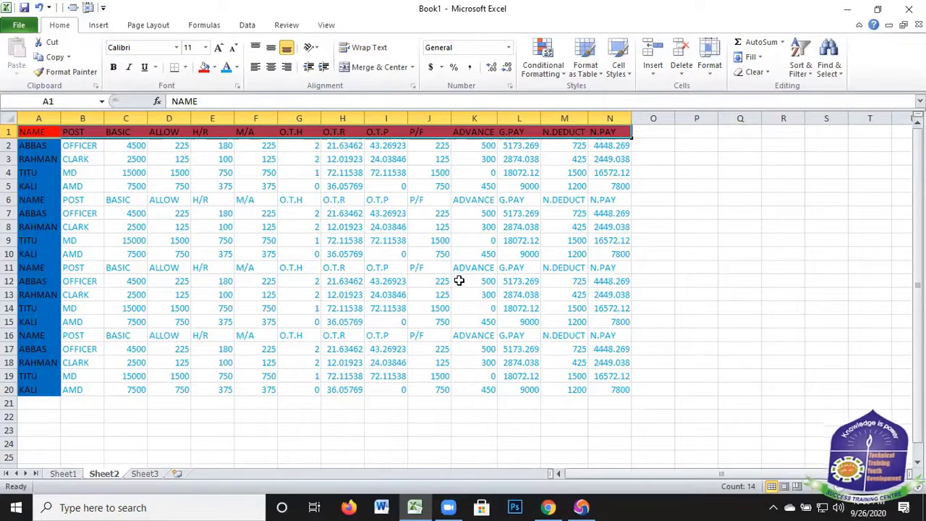
{"action": "scroll", "coordinate": [459, 285], "scroll_direction": "down", "scroll_amount": 12}
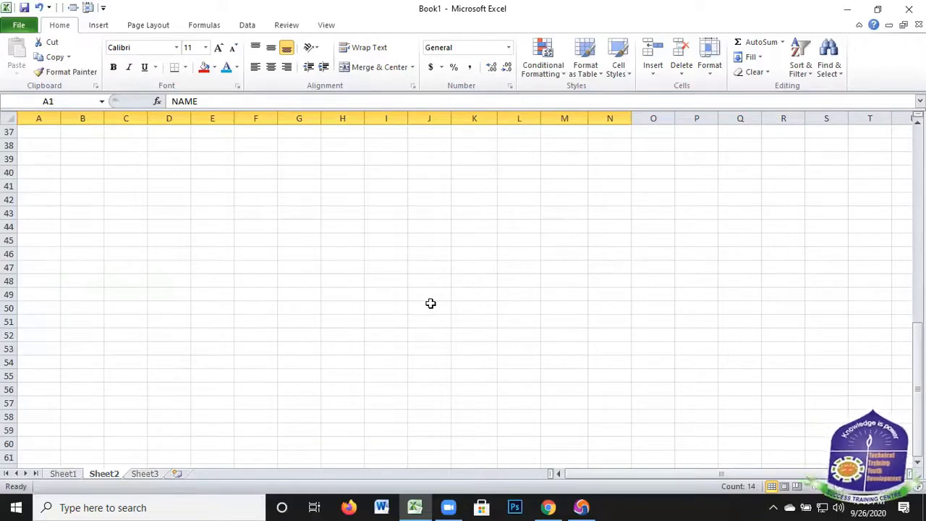
{"action": "scroll", "coordinate": [465, 199], "scroll_direction": "up", "scroll_amount": 12}
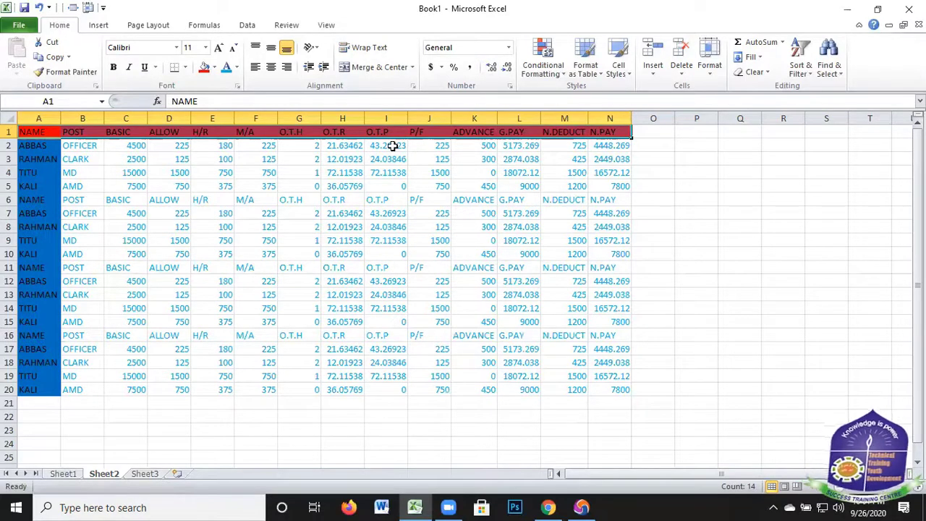
Freeze the top row of Sheet2 containing the red salary headers
{"action": "left_click", "coordinate": [326, 24]}
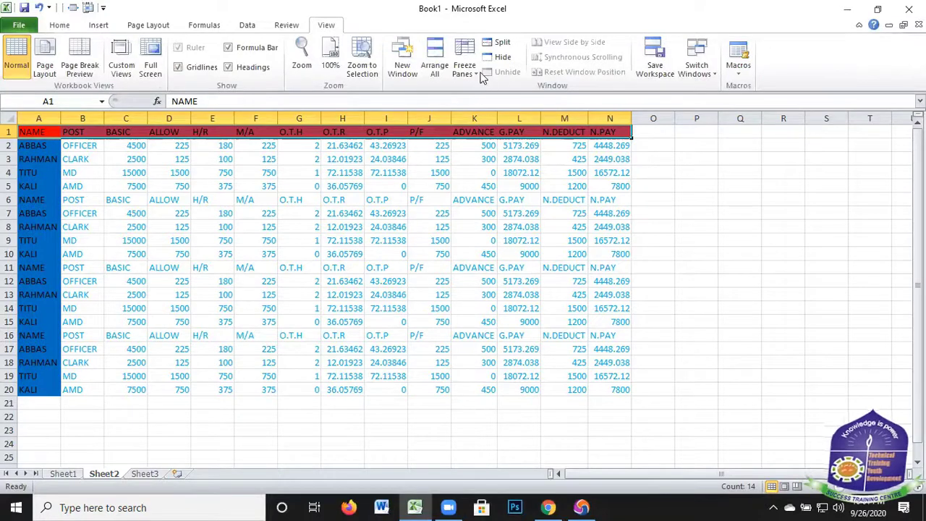
{"action": "left_click", "coordinate": [476, 78]}
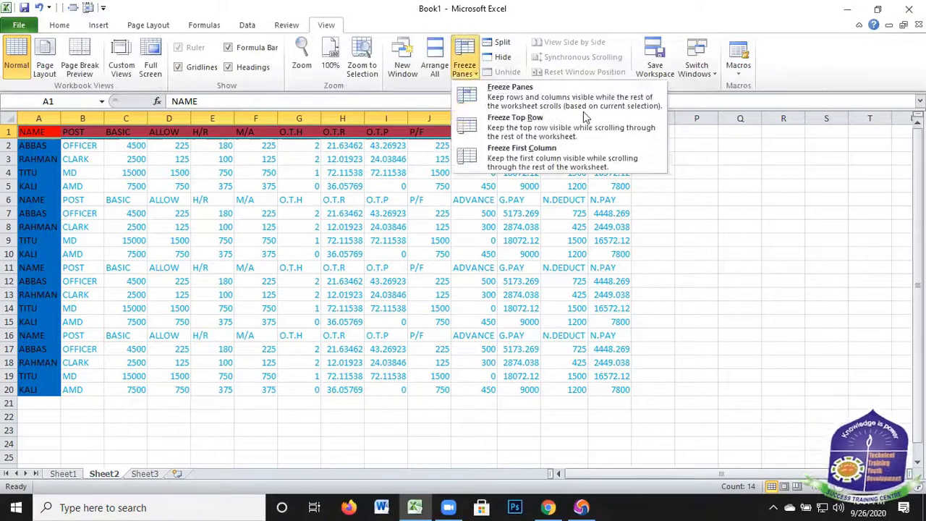
{"action": "left_click", "coordinate": [528, 127]}
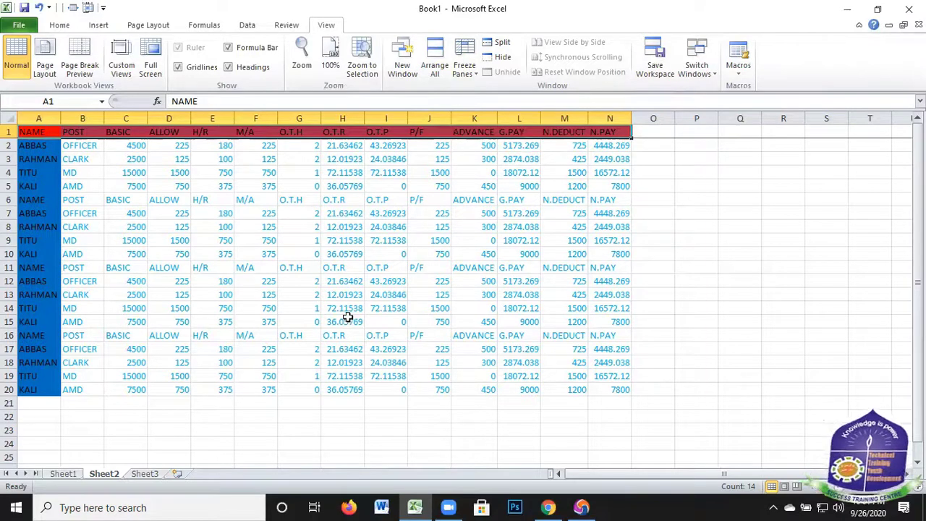
Examine how the header row behaves while moving down and back up through the salary data
{"action": "scroll", "coordinate": [347, 316], "scroll_direction": "down", "scroll_amount": 5}
{"action": "scroll", "coordinate": [347, 317], "scroll_direction": "up", "scroll_amount": 1}
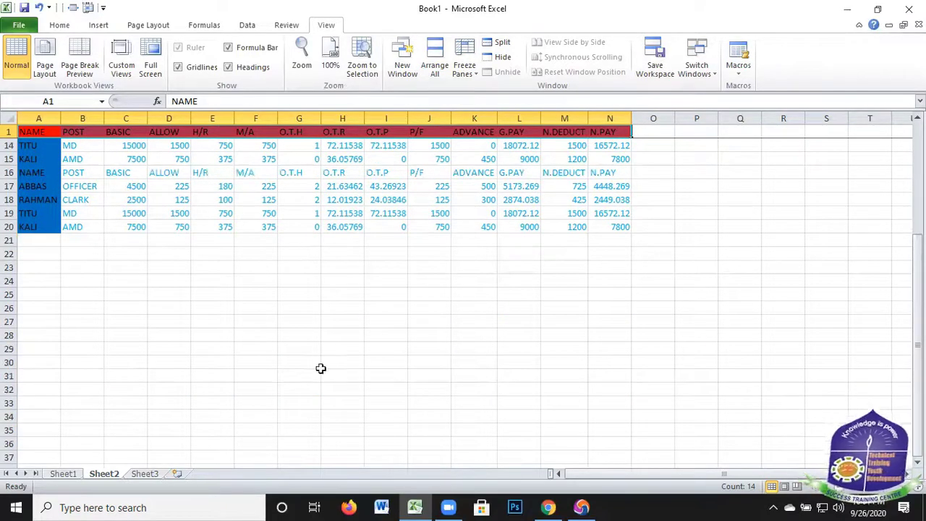
{"action": "scroll", "coordinate": [372, 326], "scroll_direction": "down", "scroll_amount": 4}
{"action": "scroll", "coordinate": [371, 314], "scroll_direction": "up", "scroll_amount": 5}
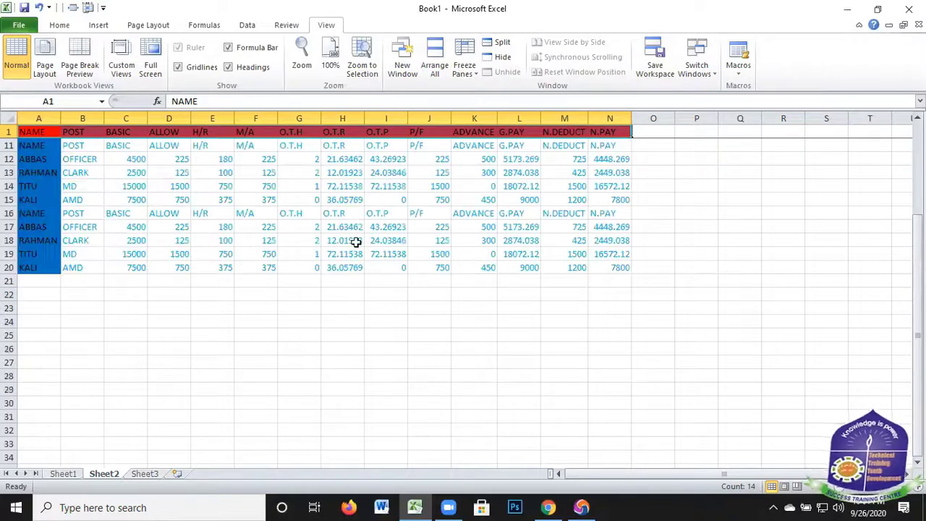
{"action": "scroll", "coordinate": [341, 263], "scroll_direction": "up", "scroll_amount": 3}
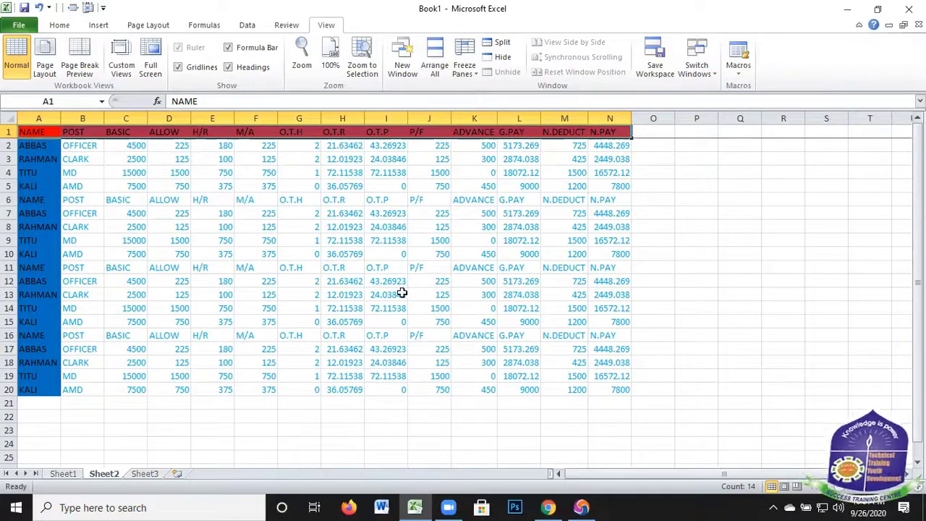
{"action": "scroll", "coordinate": [401, 291], "scroll_direction": "down", "scroll_amount": 4}
{"action": "scroll", "coordinate": [397, 289], "scroll_direction": "down", "scroll_amount": 2}
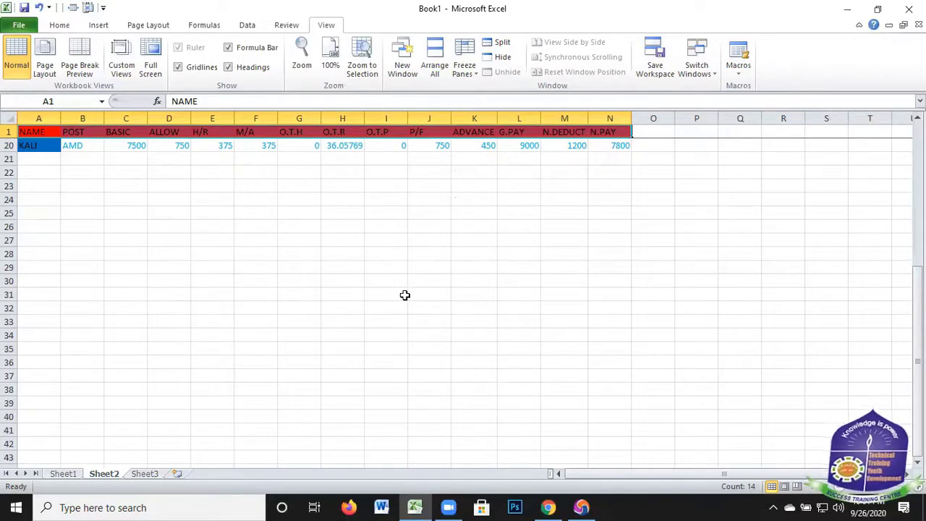
{"action": "scroll", "coordinate": [403, 292], "scroll_direction": "up", "scroll_amount": 6}
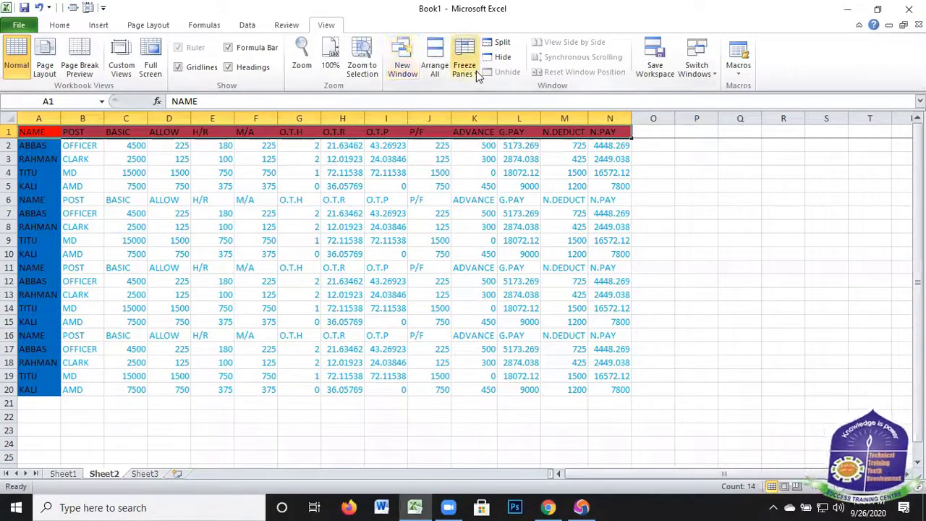
Unfreeze the header row so that all rows of Sheet2 scroll together
{"action": "left_click", "coordinate": [524, 97]}
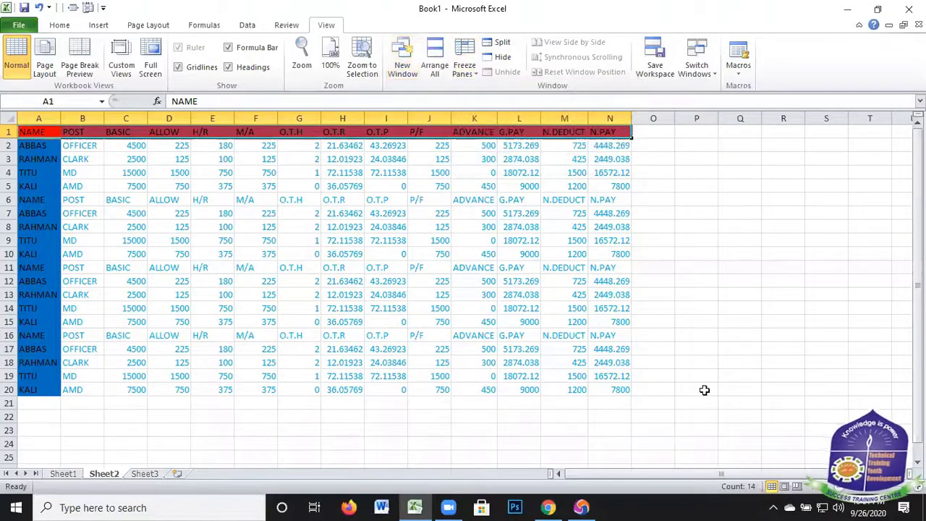
{"action": "scroll", "coordinate": [442, 322], "scroll_direction": "down", "scroll_amount": 8}
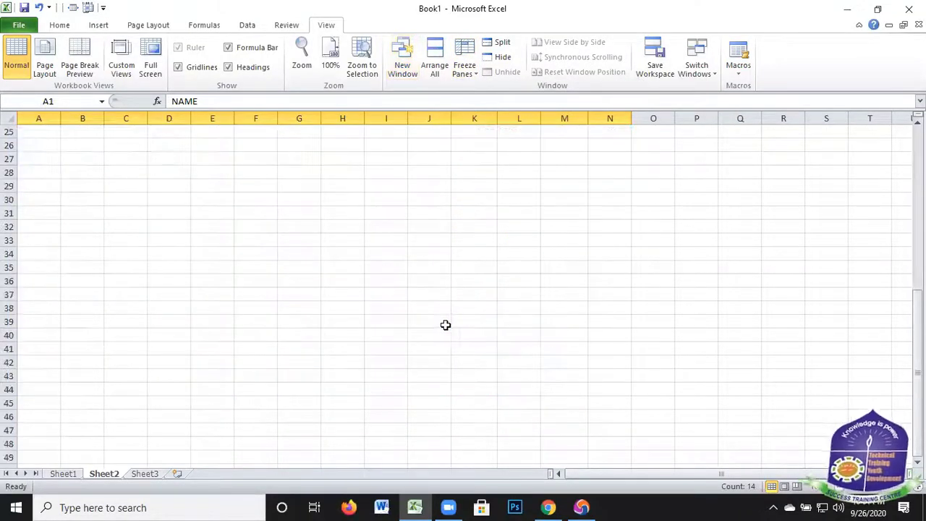
{"action": "scroll", "coordinate": [436, 306], "scroll_direction": "up", "scroll_amount": 8}
{"action": "scroll", "coordinate": [445, 309], "scroll_direction": "down", "scroll_amount": 17}
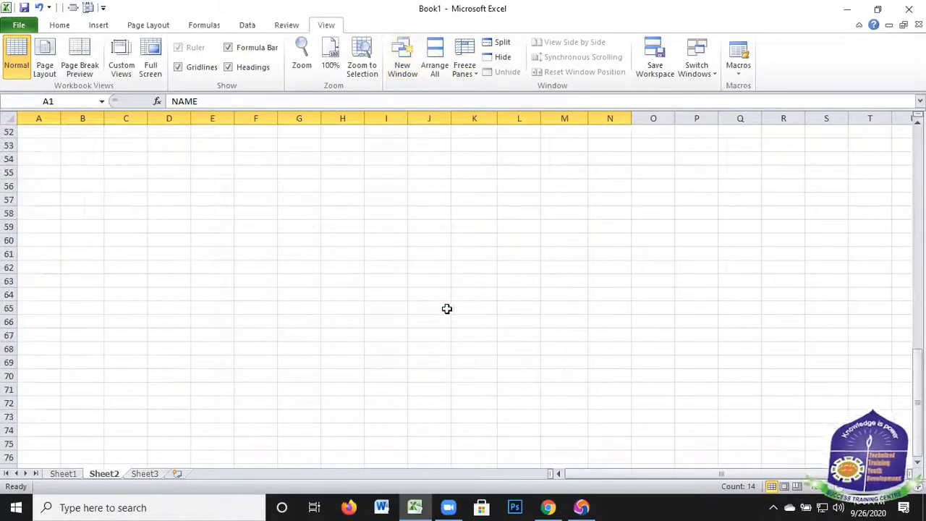
{"action": "scroll", "coordinate": [448, 300], "scroll_direction": "down", "scroll_amount": 15}
{"action": "scroll", "coordinate": [442, 284], "scroll_direction": "up", "scroll_amount": 16}
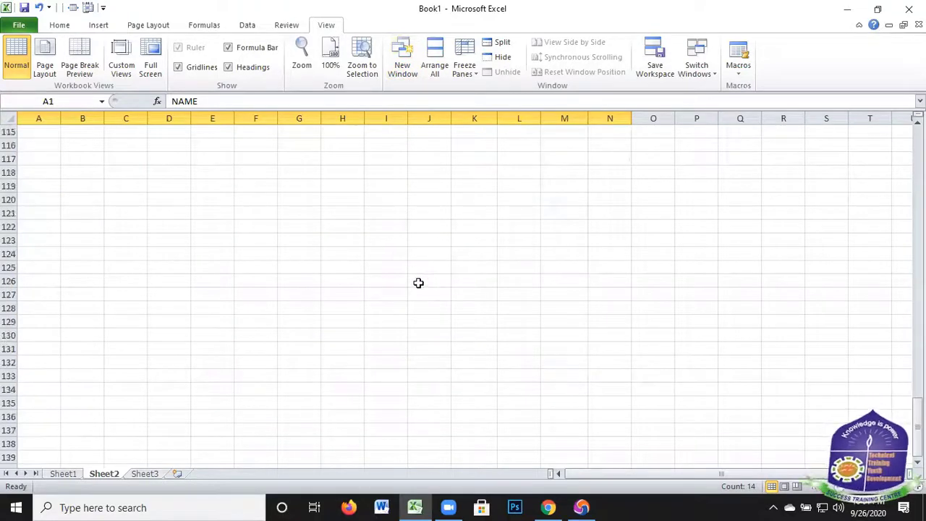
{"action": "scroll", "coordinate": [414, 275], "scroll_direction": "up", "scroll_amount": 11}
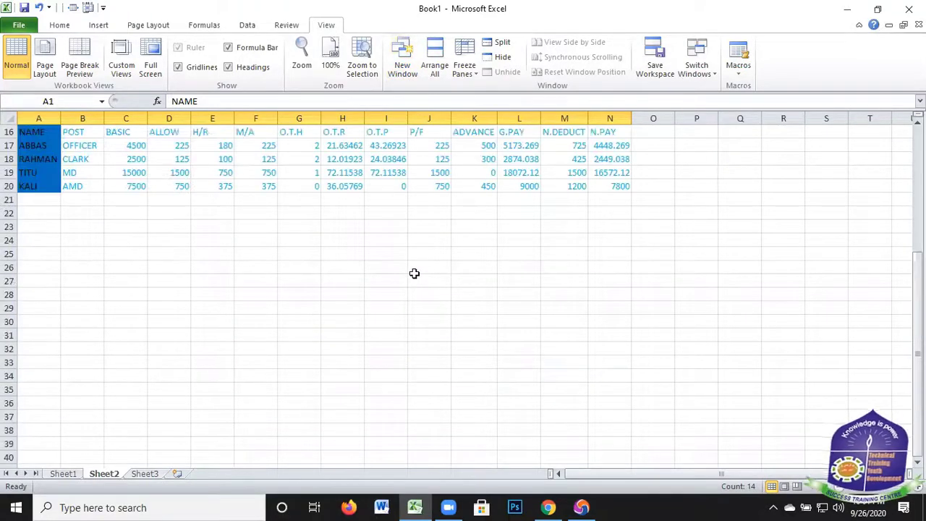
{"action": "scroll", "coordinate": [416, 293], "scroll_direction": "up", "scroll_amount": 5}
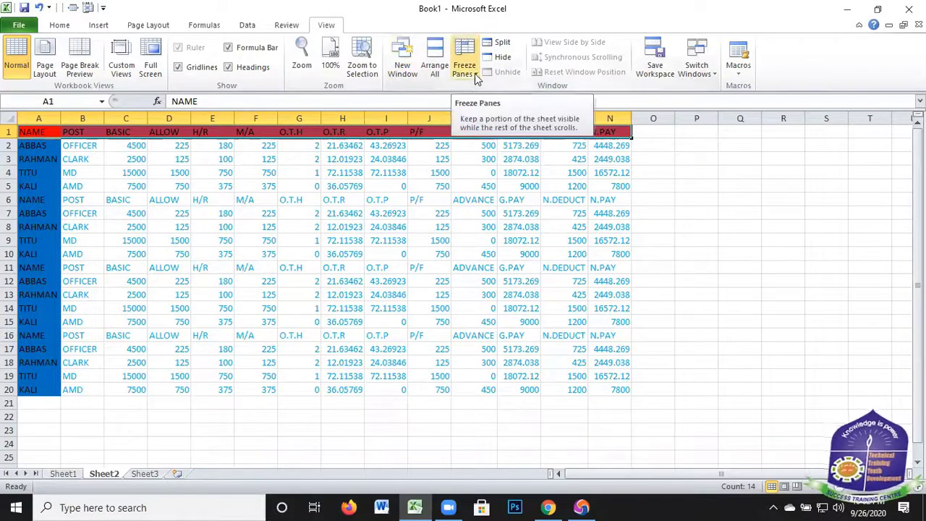
Select the blue NAME column cells from A1 down and freeze the first column of the sheet
{"action": "left_click_drag", "start_coordinate": [38, 134], "coordinate": [48, 390]}
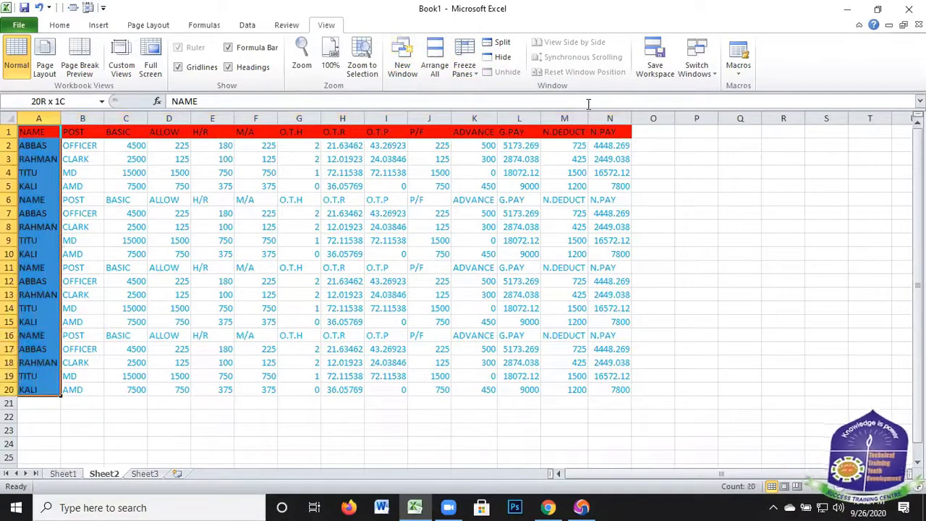
{"action": "key", "text": "shift+Up"}
{"action": "left_click", "coordinate": [474, 76]}
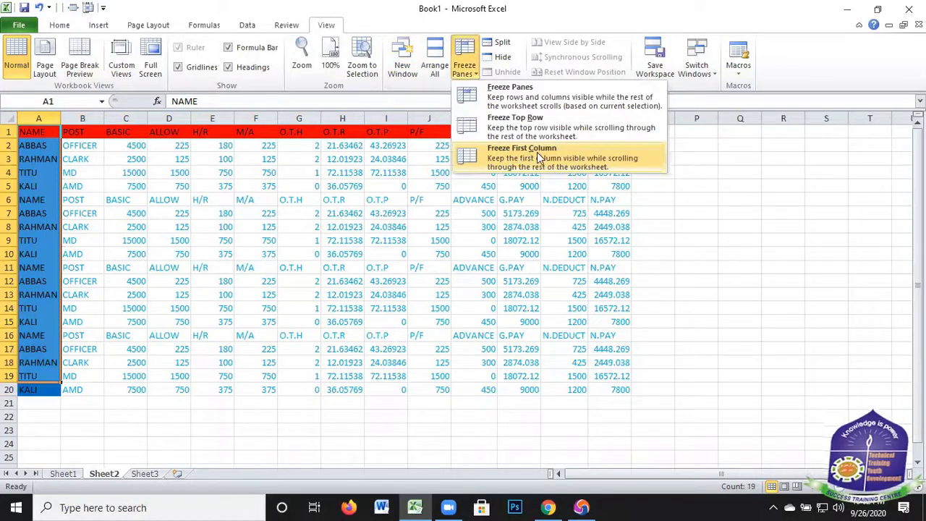
{"action": "left_click", "coordinate": [552, 152]}
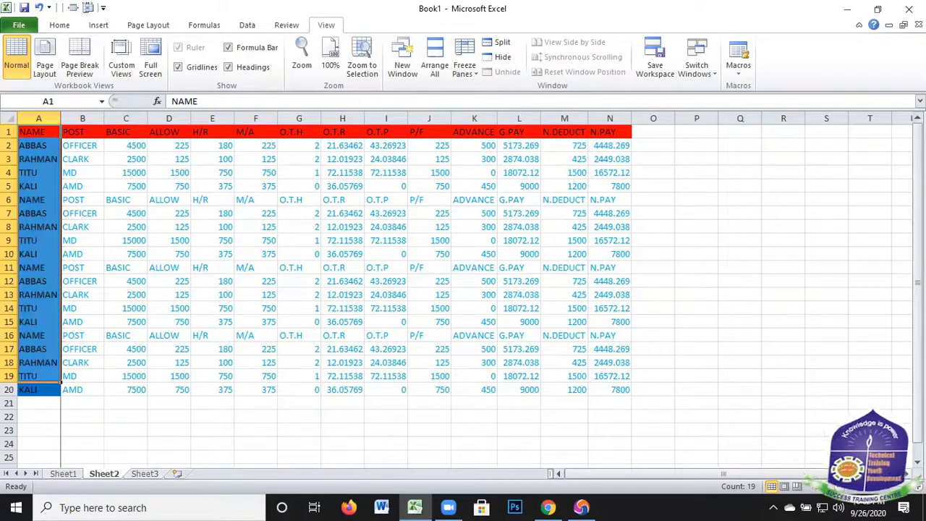
{"action": "left_click", "coordinate": [906, 474]}
{"action": "left_click", "coordinate": [907, 474]}
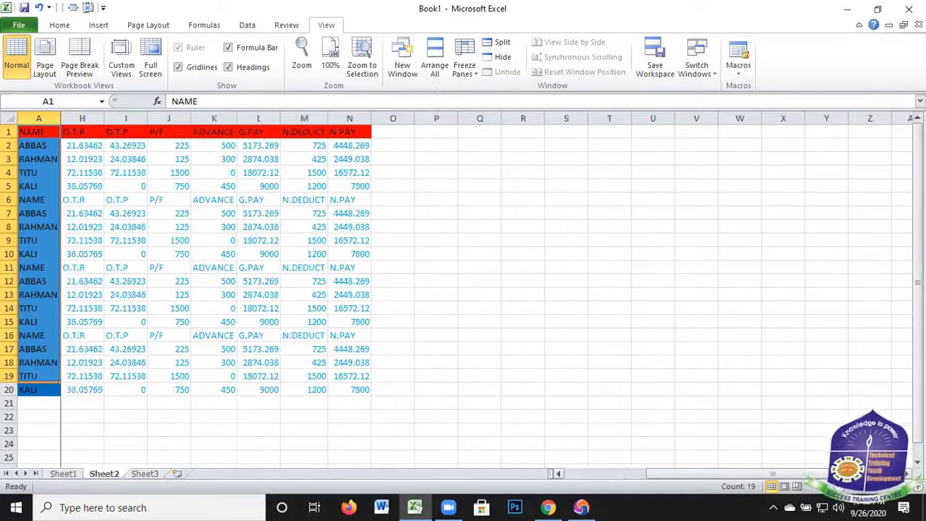
{"action": "left_click", "coordinate": [906, 474]}
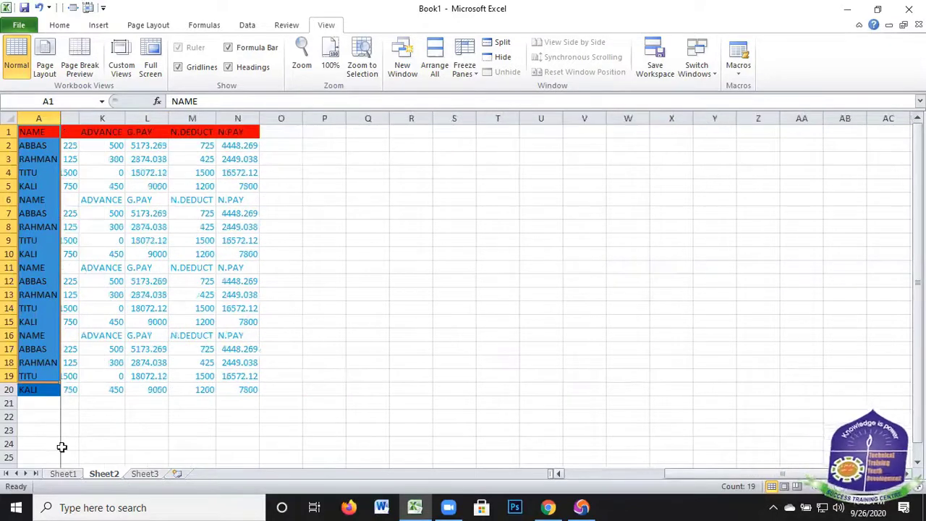
{"action": "scroll", "coordinate": [690, 358], "scroll_direction": "right", "scroll_amount": 1}
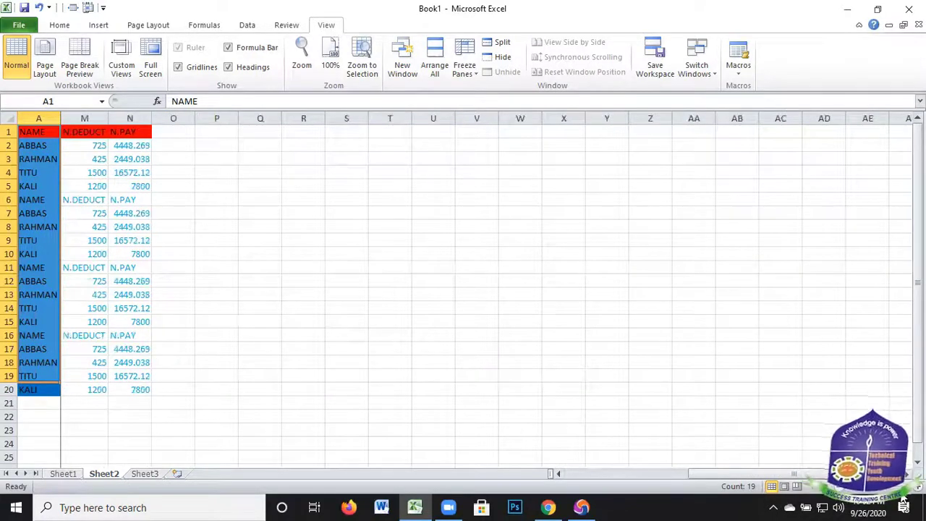
{"action": "scroll", "coordinate": [574, 461], "scroll_direction": "left", "scroll_amount": 1}
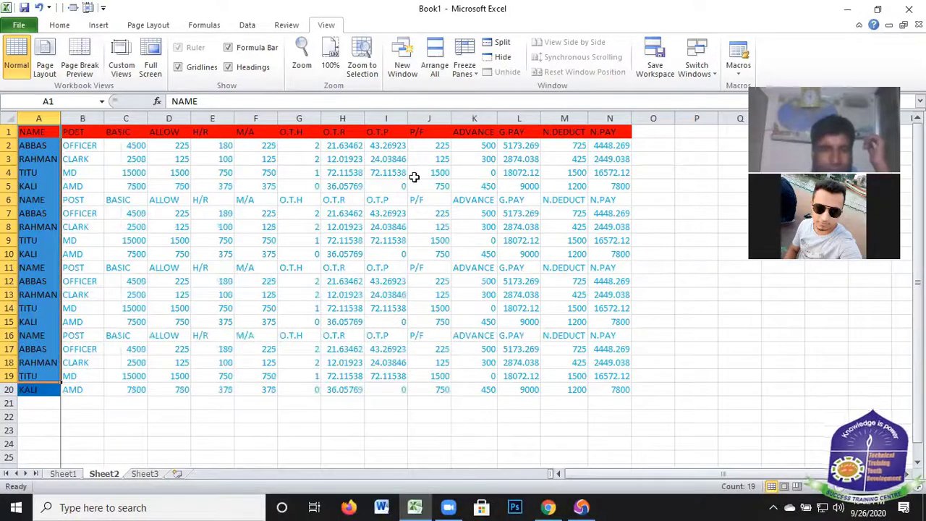
Unfreeze the NAME column and deselect its cells by selecting the empty cell J22
{"action": "left_click", "coordinate": [476, 75]}
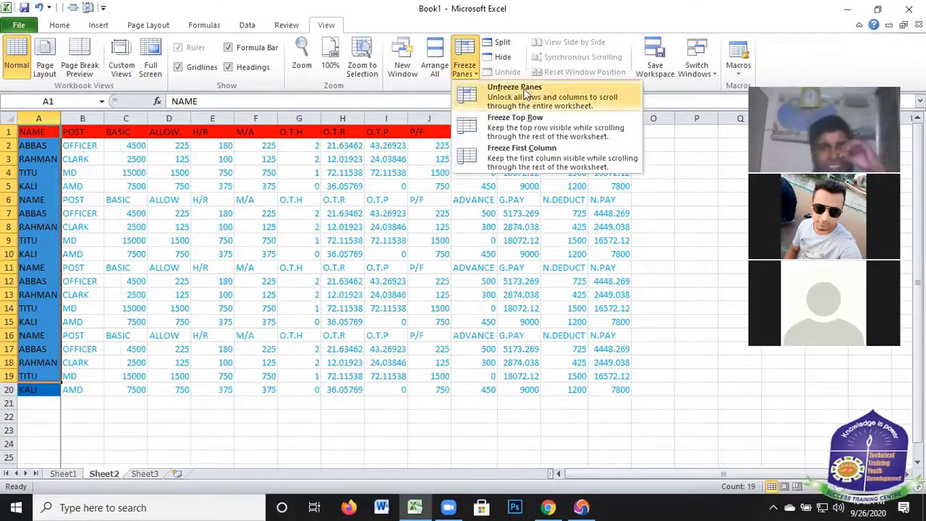
{"action": "left_click", "coordinate": [539, 144]}
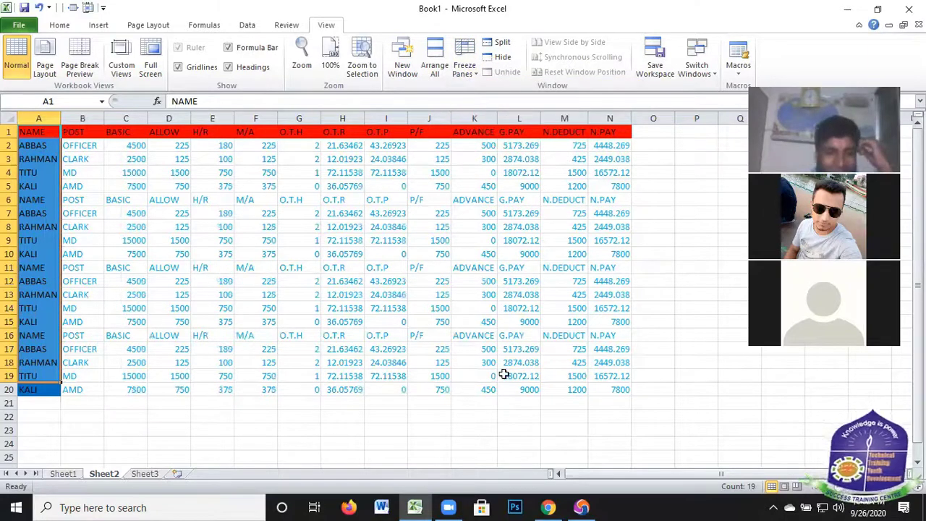
{"action": "left_click", "coordinate": [171, 376]}
{"action": "left_click", "coordinate": [433, 416]}
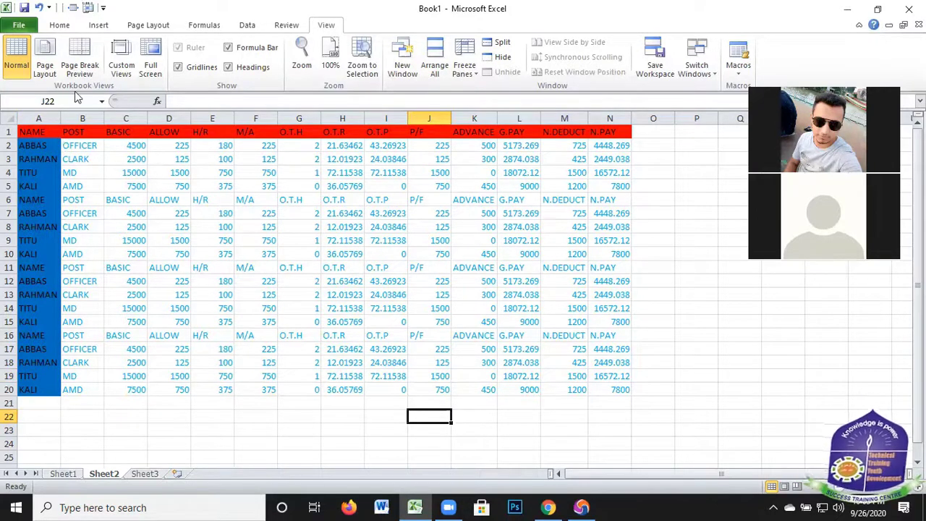
Freeze both the header row and the NAME column by applying Freeze Panes at cell B2
{"action": "left_click", "coordinate": [86, 146]}
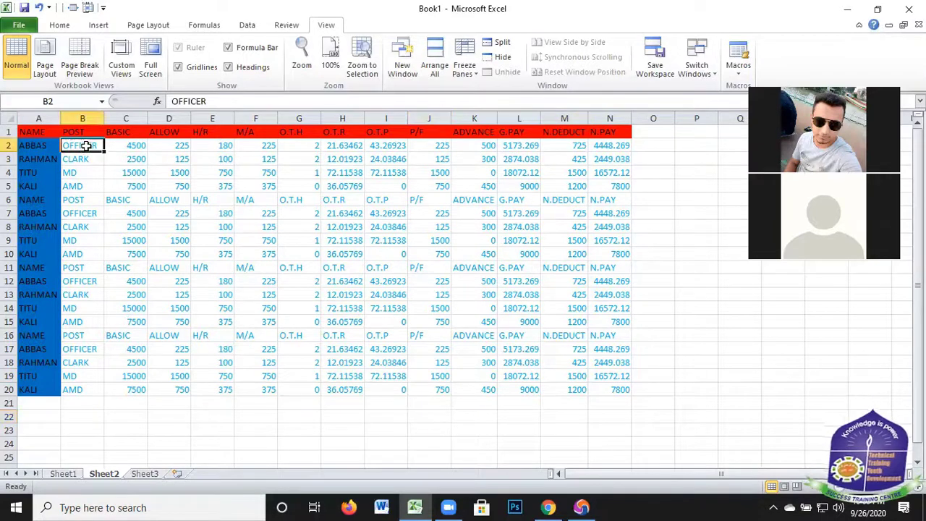
{"action": "left_click", "coordinate": [467, 69]}
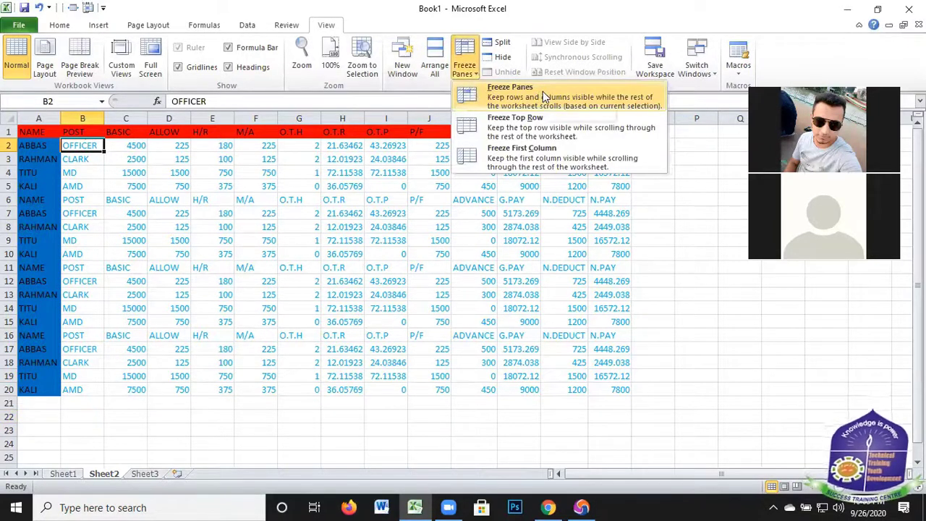
{"action": "key", "text": "Return"}
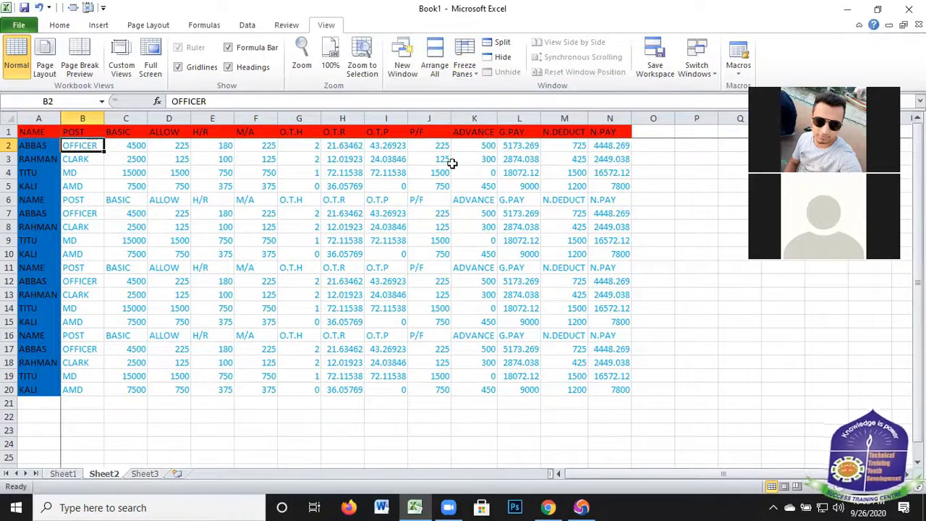
{"action": "scroll", "coordinate": [404, 238], "scroll_direction": "down", "scroll_amount": 6}
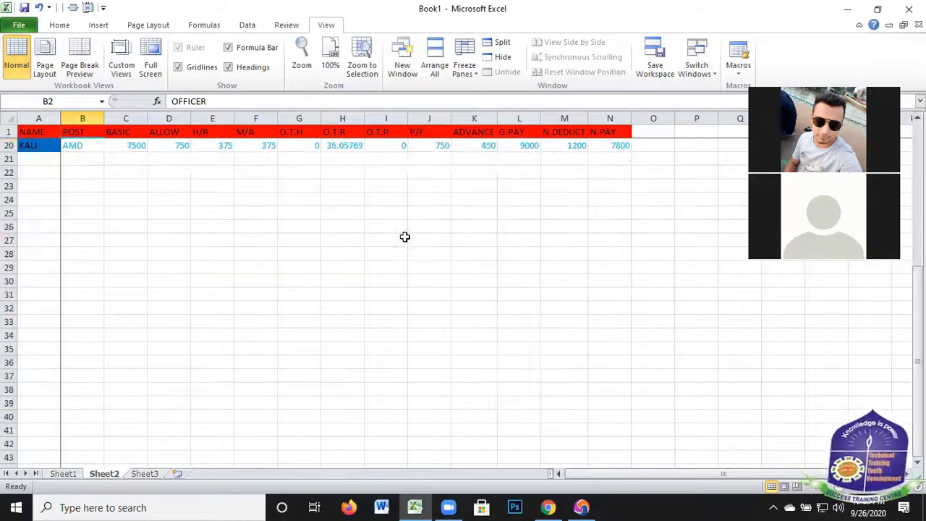
{"action": "scroll", "coordinate": [416, 253], "scroll_direction": "down", "scroll_amount": 4}
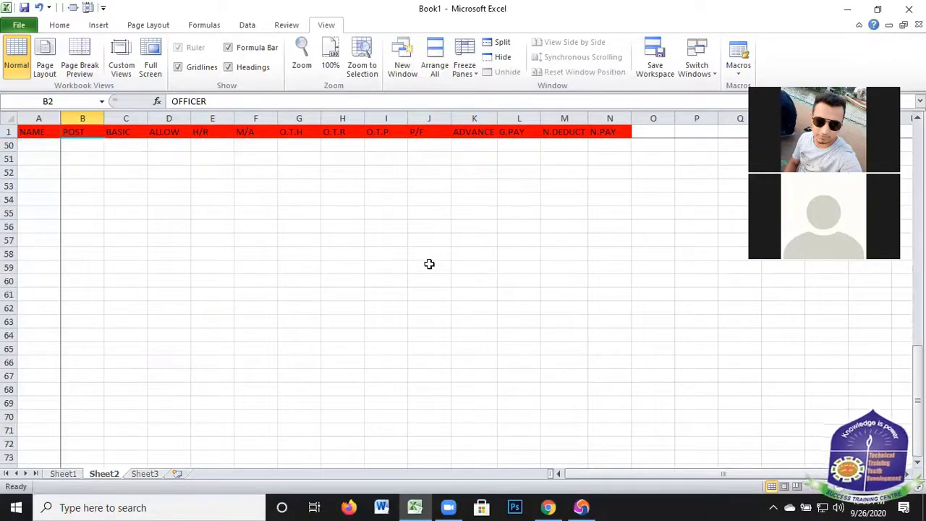
{"action": "scroll", "coordinate": [433, 231], "scroll_direction": "up", "scroll_amount": 8}
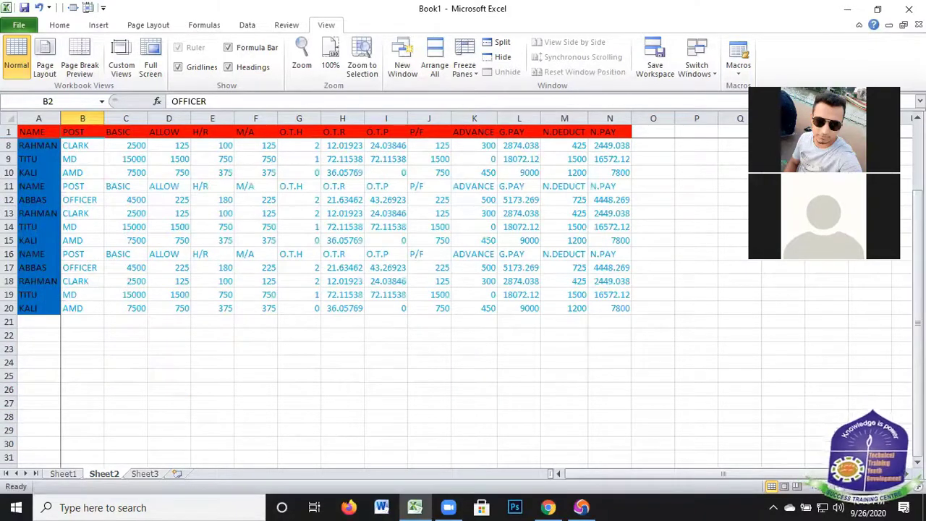
{"action": "scroll", "coordinate": [405, 289], "scroll_direction": "up", "scroll_amount": 2}
{"action": "scroll", "coordinate": [405, 290], "scroll_direction": "right", "scroll_amount": 2}
{"action": "scroll", "coordinate": [465, 132], "scroll_direction": "right", "scroll_amount": 3}
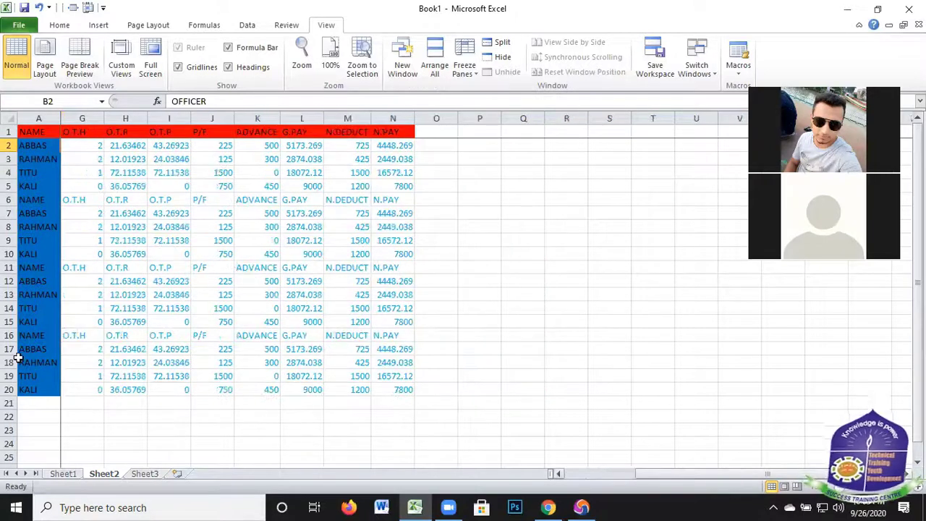
{"action": "scroll", "coordinate": [69, 130], "scroll_direction": "right", "scroll_amount": 1}
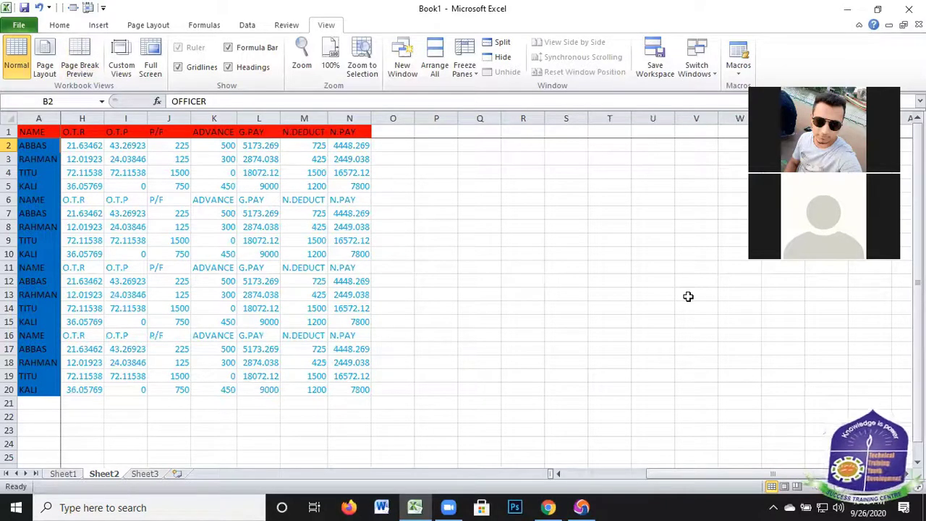
Unfreeze the header row and NAME column together, and select cell E6
{"action": "left_click", "coordinate": [477, 70]}
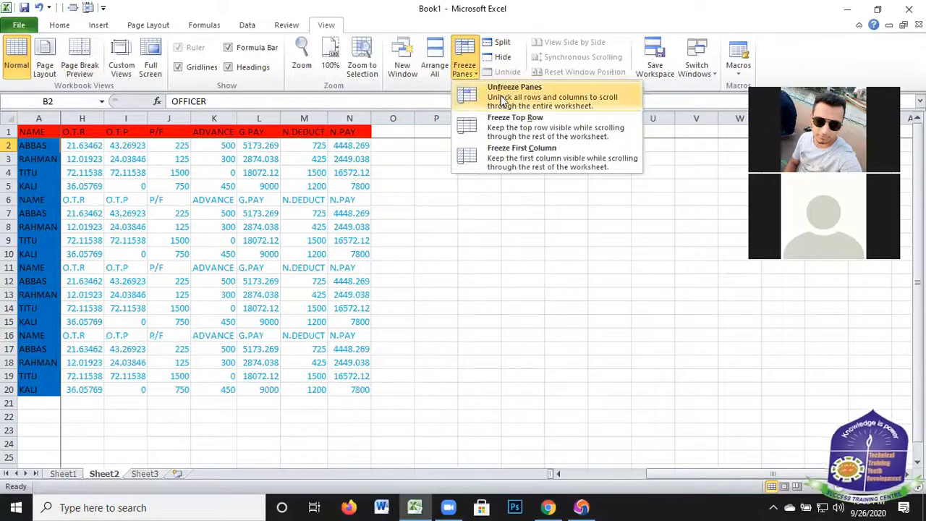
{"action": "left_click", "coordinate": [547, 96]}
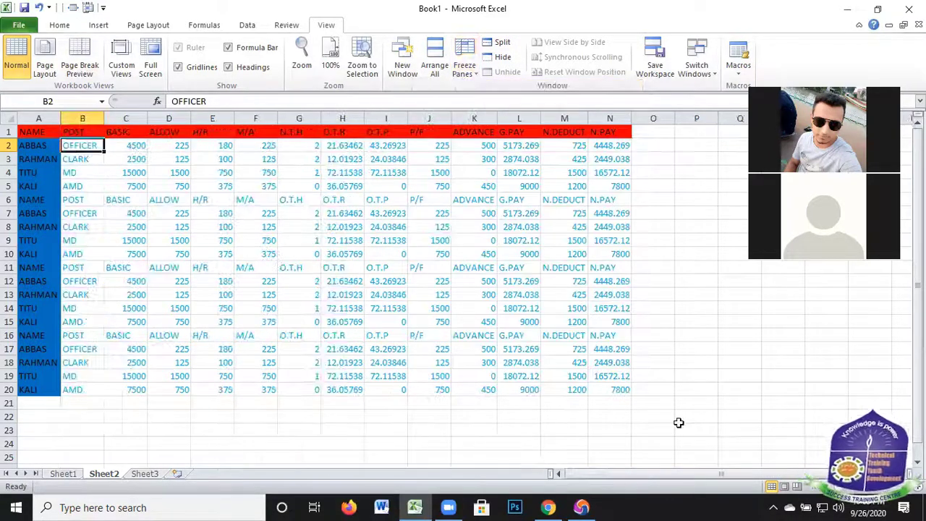
{"action": "left_click", "coordinate": [217, 200]}
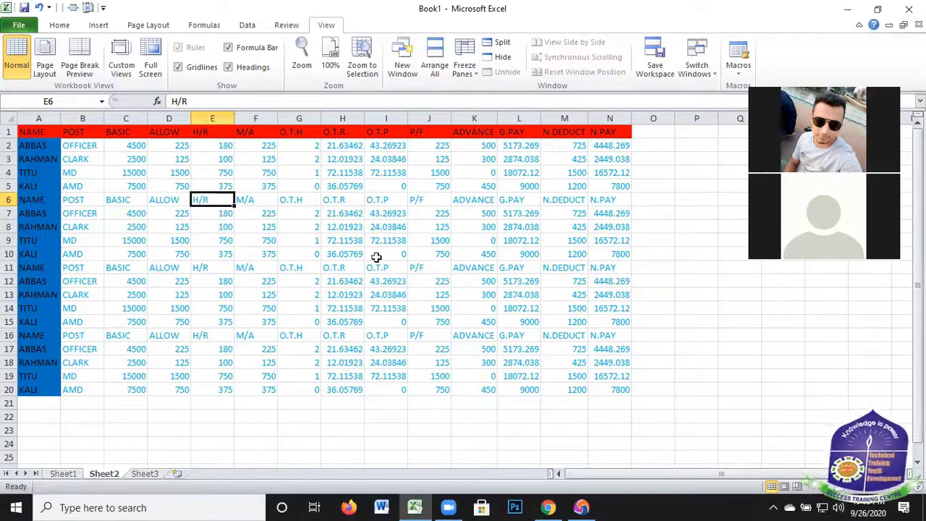
Freeze rows 1 to 5 and columns A to D by applying Freeze Panes at cell E6, and check them in both directions
{"action": "left_click", "coordinate": [479, 76]}
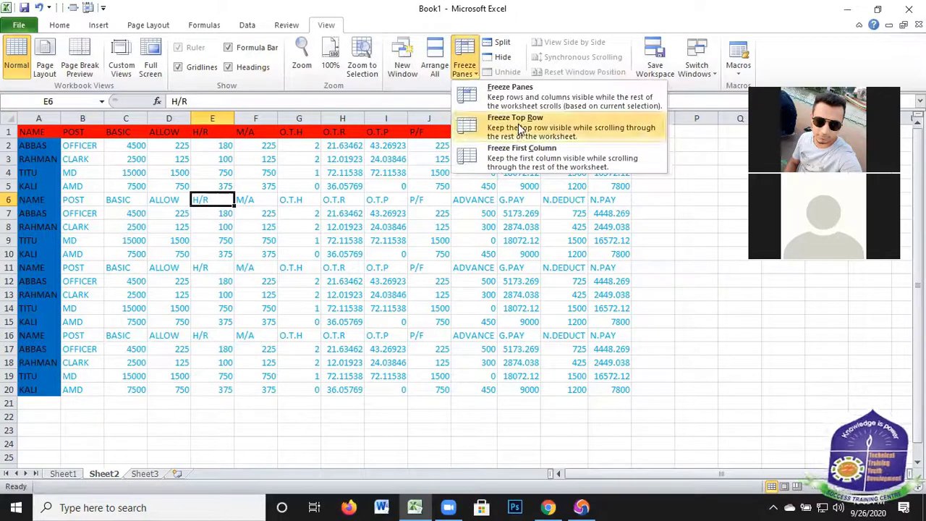
{"action": "key", "text": "Return"}
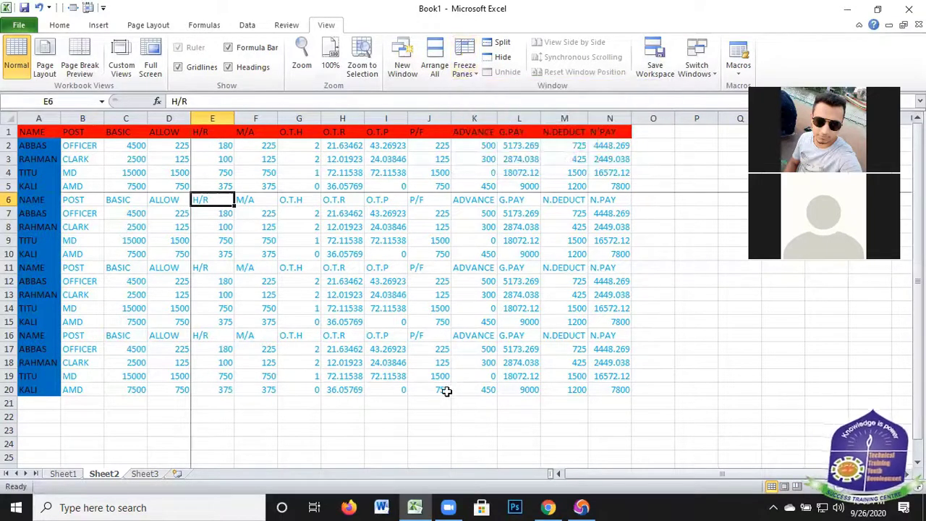
{"action": "scroll", "coordinate": [448, 388], "scroll_direction": "down", "scroll_amount": 10}
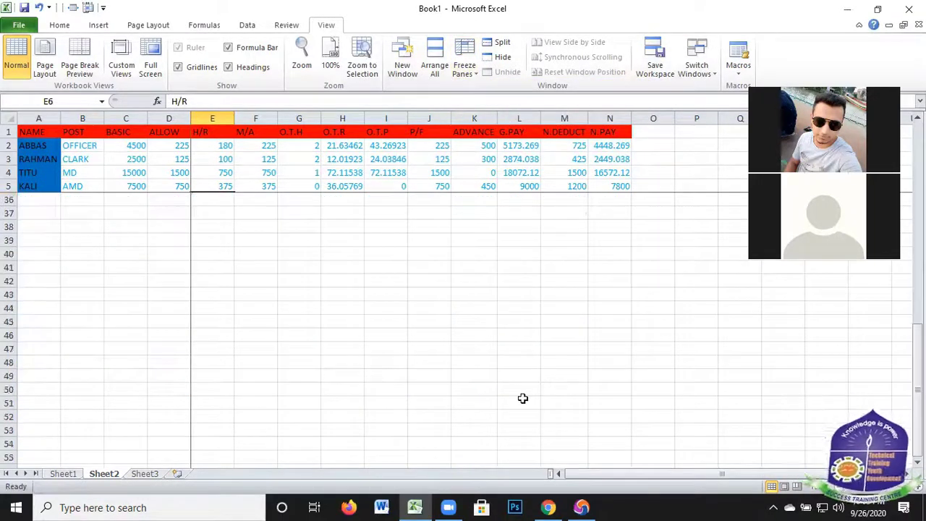
{"action": "scroll", "coordinate": [21, 245], "scroll_direction": "up", "scroll_amount": 10}
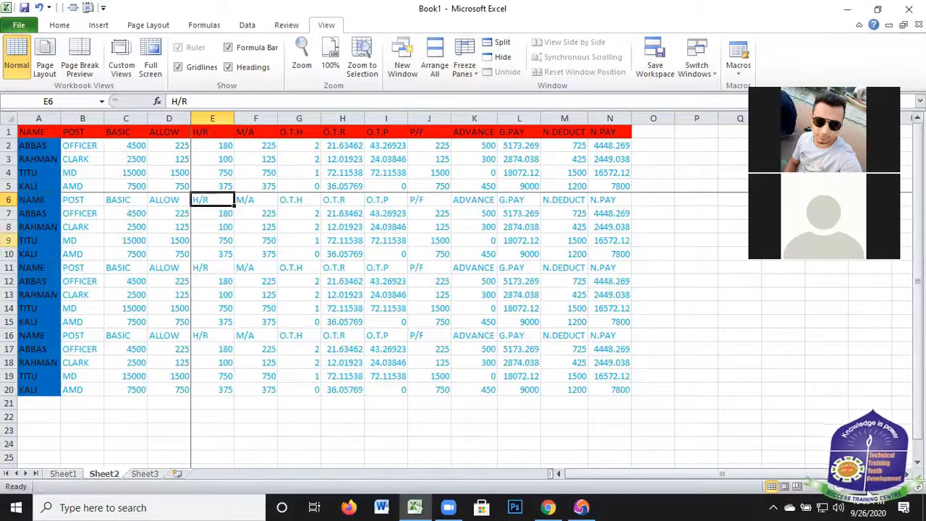
{"action": "scroll", "coordinate": [471, 260], "scroll_direction": "right", "scroll_amount": 1}
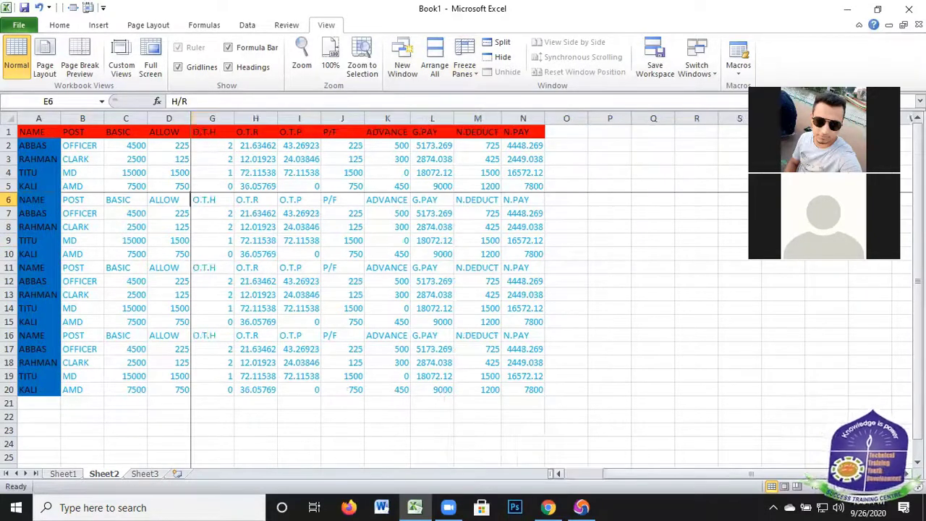
{"action": "scroll", "coordinate": [471, 260], "scroll_direction": "right", "scroll_amount": 3}
{"action": "scroll", "coordinate": [843, 487], "scroll_direction": "right", "scroll_amount": 2}
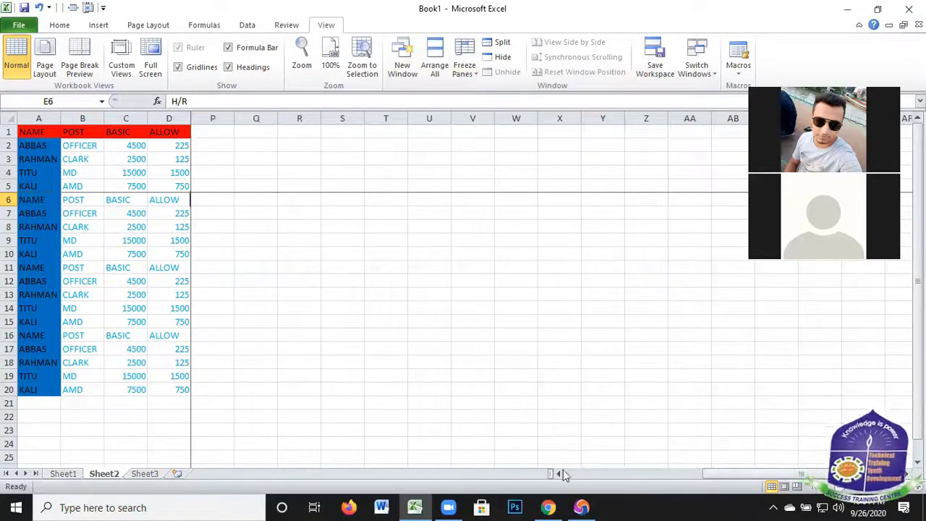
{"action": "scroll", "coordinate": [563, 474], "scroll_direction": "left", "scroll_amount": 1}
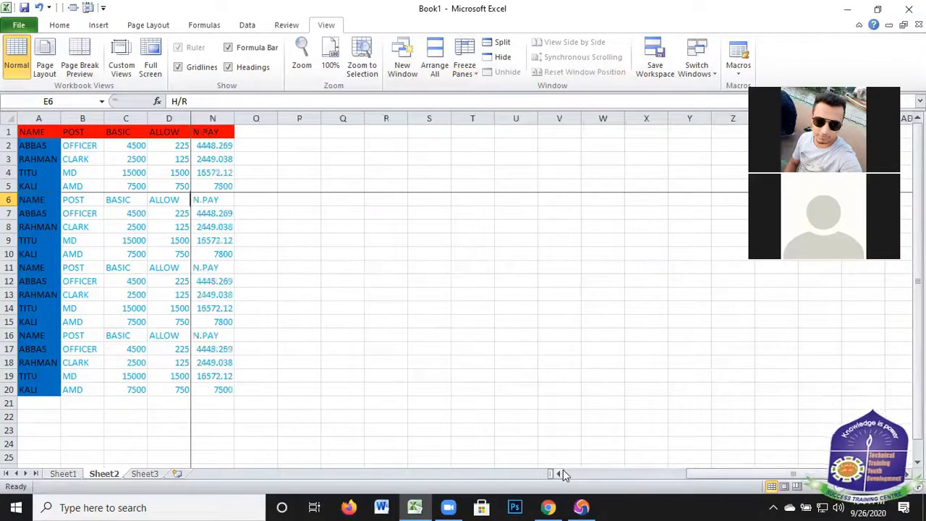
{"action": "scroll", "coordinate": [562, 474], "scroll_direction": "left", "scroll_amount": 2}
{"action": "scroll", "coordinate": [563, 474], "scroll_direction": "left", "scroll_amount": 2}
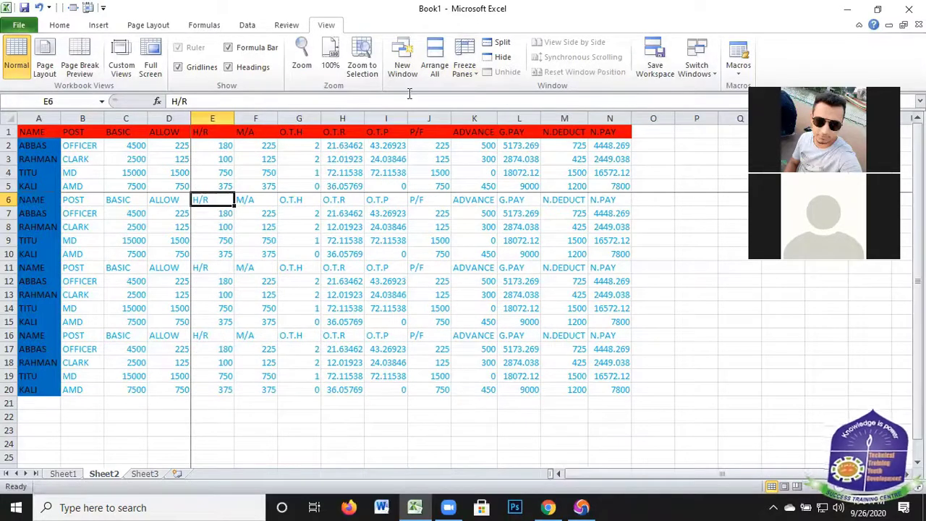
Unfreeze the rows and columns held at E6, and select the empty range A21:N26 below the tables
{"action": "left_click", "coordinate": [465, 69]}
{"action": "left_click", "coordinate": [500, 94]}
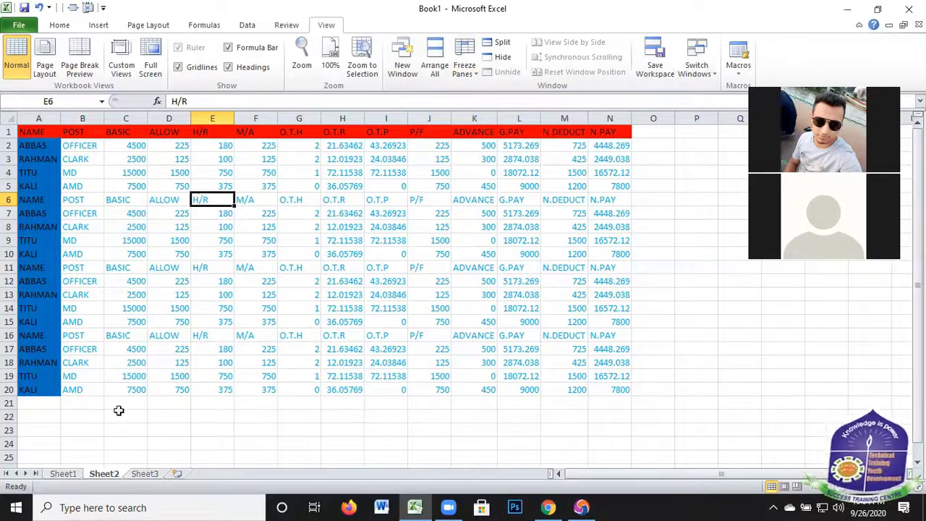
{"action": "left_click_drag", "start_coordinate": [47, 403], "coordinate": [610, 470]}
{"action": "scroll", "coordinate": [637, 393], "scroll_direction": "down", "scroll_amount": 3}
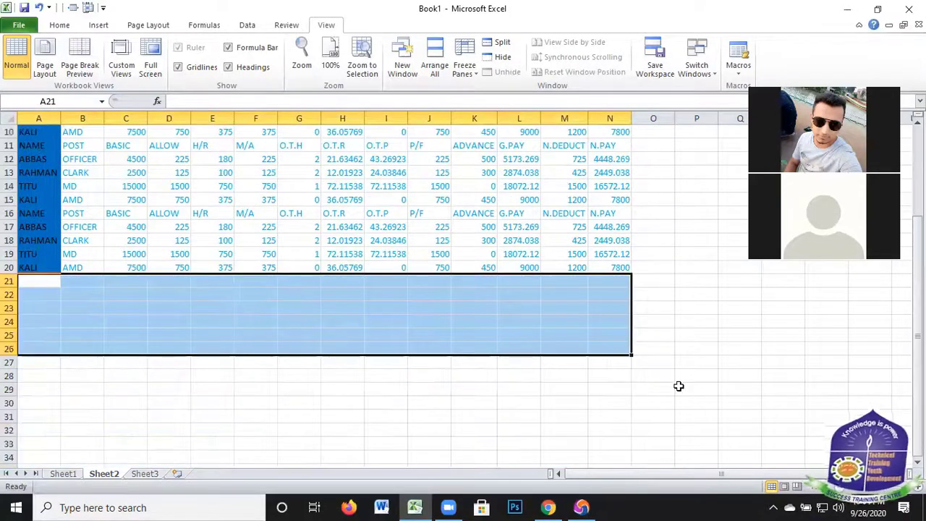
{"action": "scroll", "coordinate": [428, 367], "scroll_direction": "up", "scroll_amount": 3}
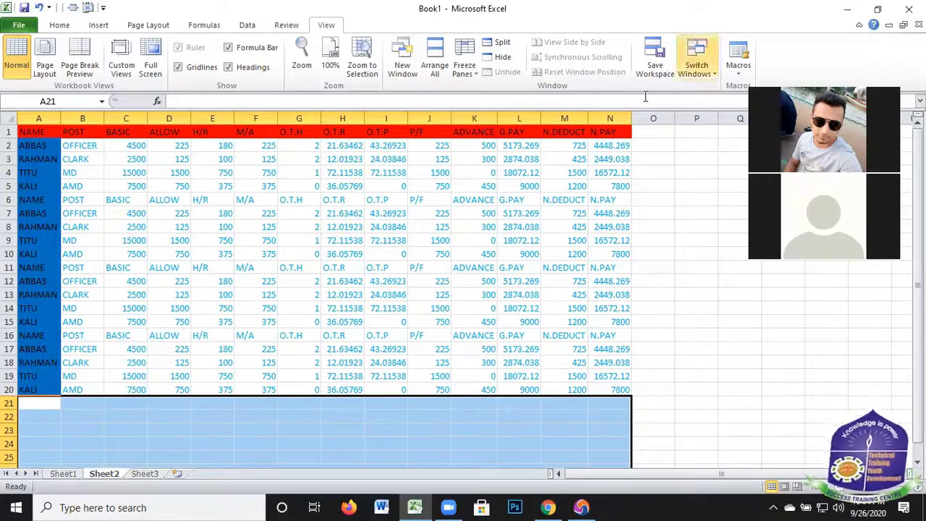
Clear the contents of all salary tables in A1:O21, keeping the cell fills, and select the empty cell P14
{"action": "left_click", "coordinate": [653, 131]}
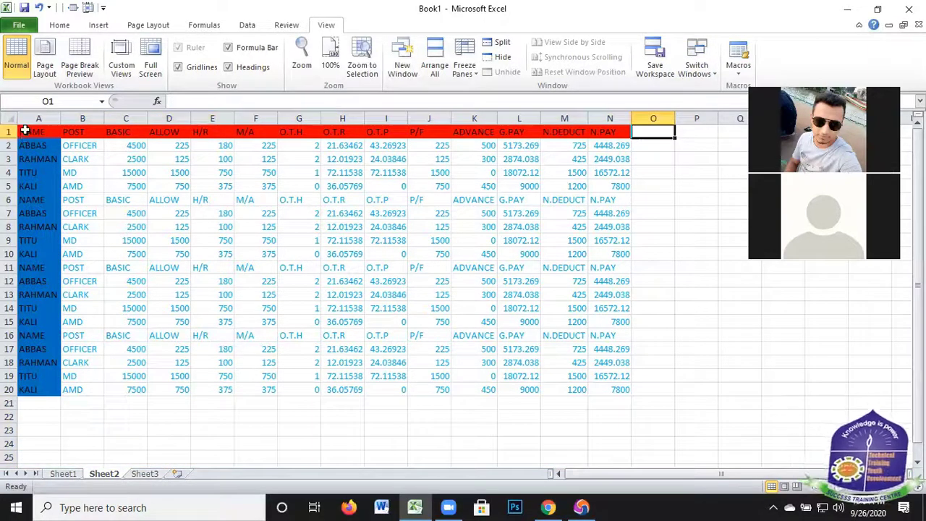
{"action": "left_click_drag", "start_coordinate": [21, 127], "coordinate": [541, 231]}
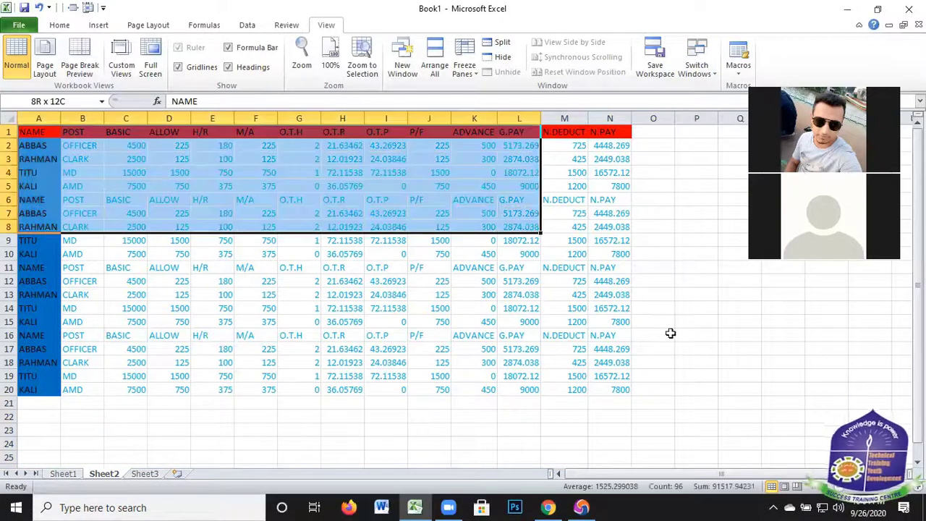
{"action": "left_click_drag", "start_coordinate": [666, 399], "coordinate": [667, 399]}
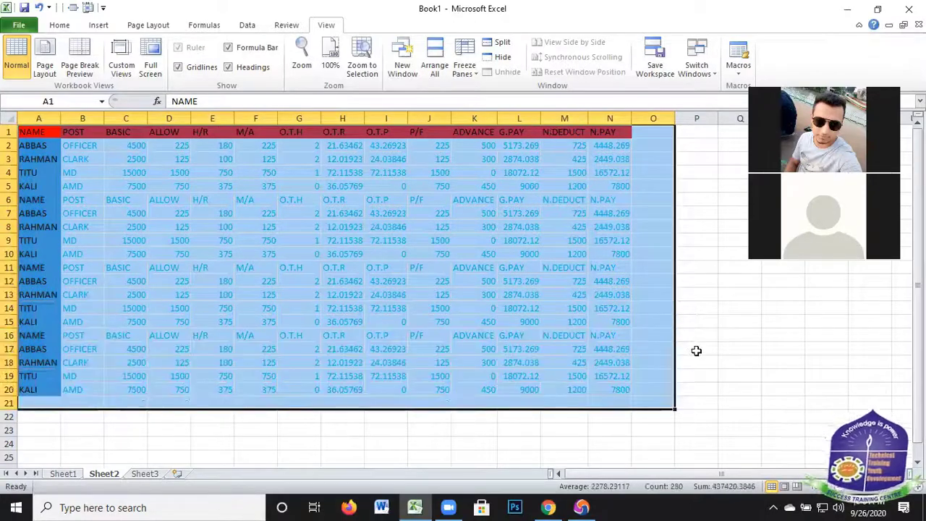
{"action": "key", "text": "Delete"}
{"action": "left_click", "coordinate": [686, 307]}
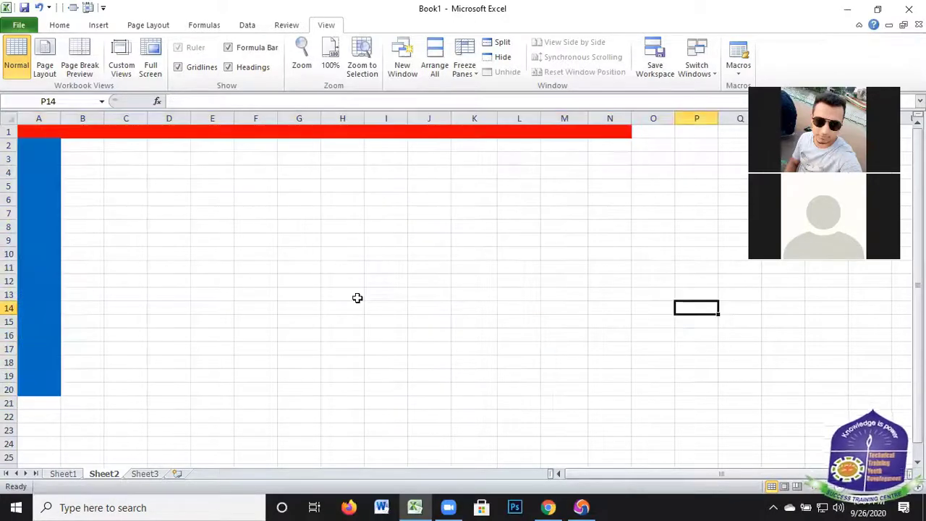